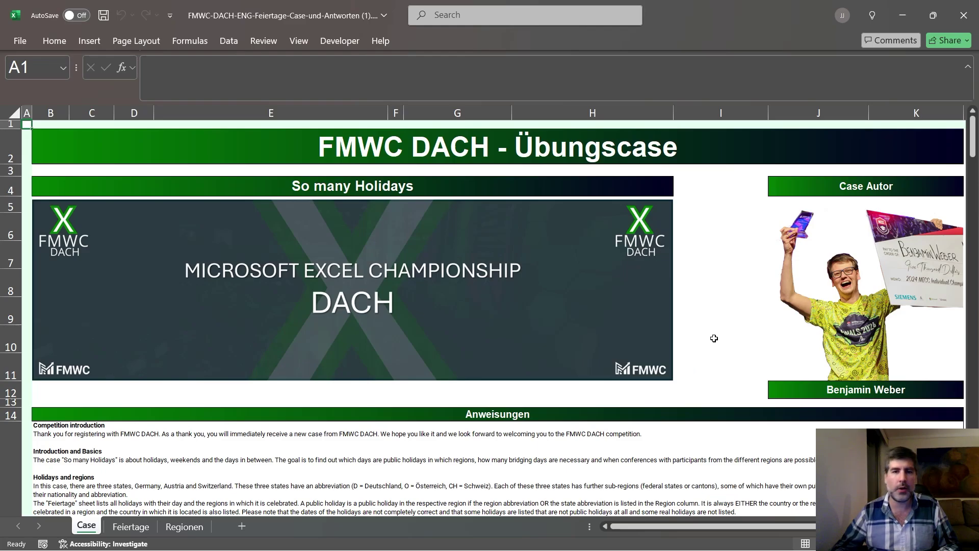
Step: Read the case instructions, the bonus questions and the Level 1 task with its example on the Case sheet
scroll(634, 371, "down", 4)
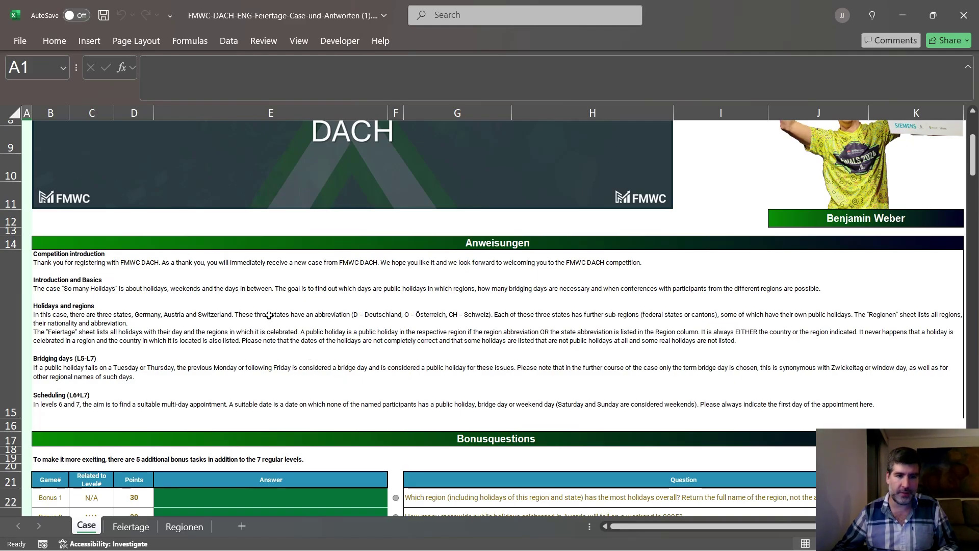
scroll(341, 282, "down", 1)
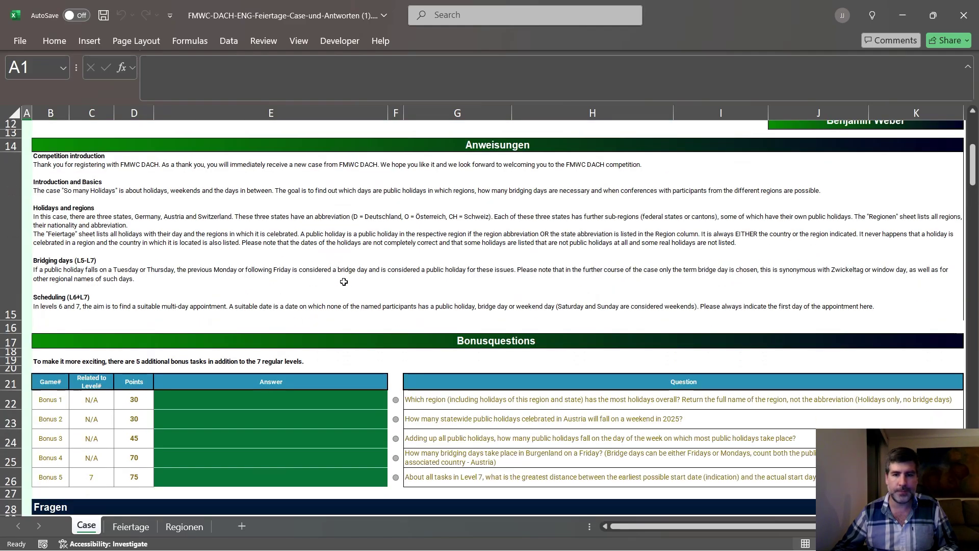
scroll(396, 158, "down", 1)
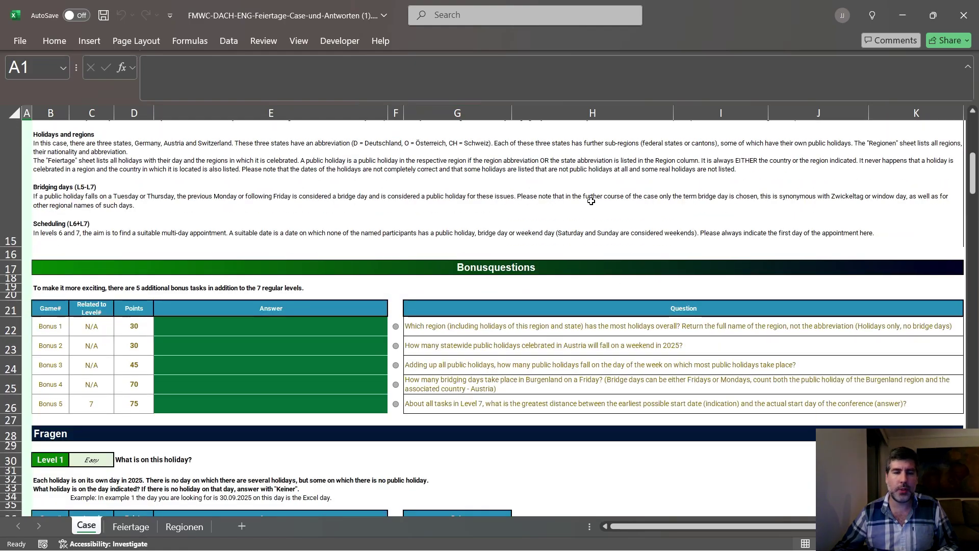
scroll(591, 201, "down", 1)
scroll(473, 354, "down", 1)
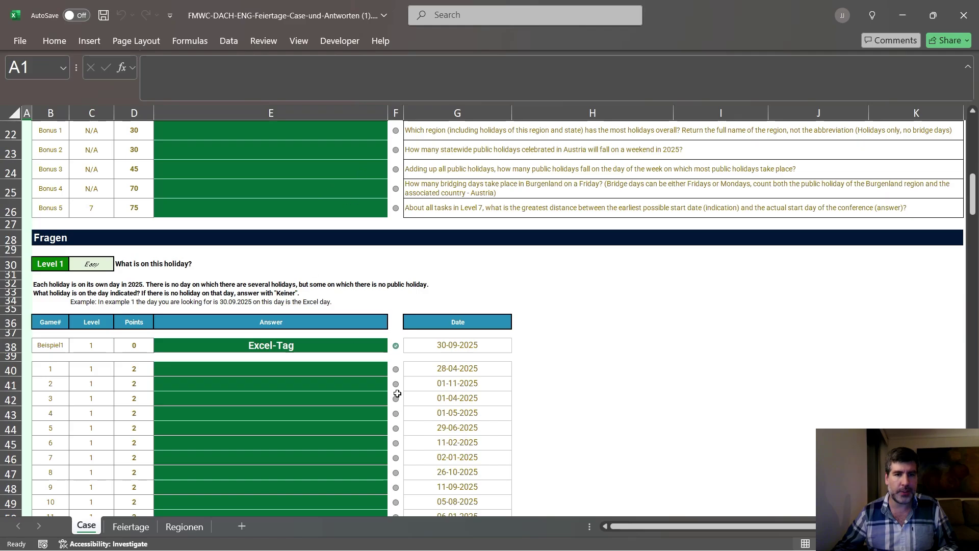
scroll(416, 398, "down", 1)
scroll(375, 264, "up", 3, "ctrl")
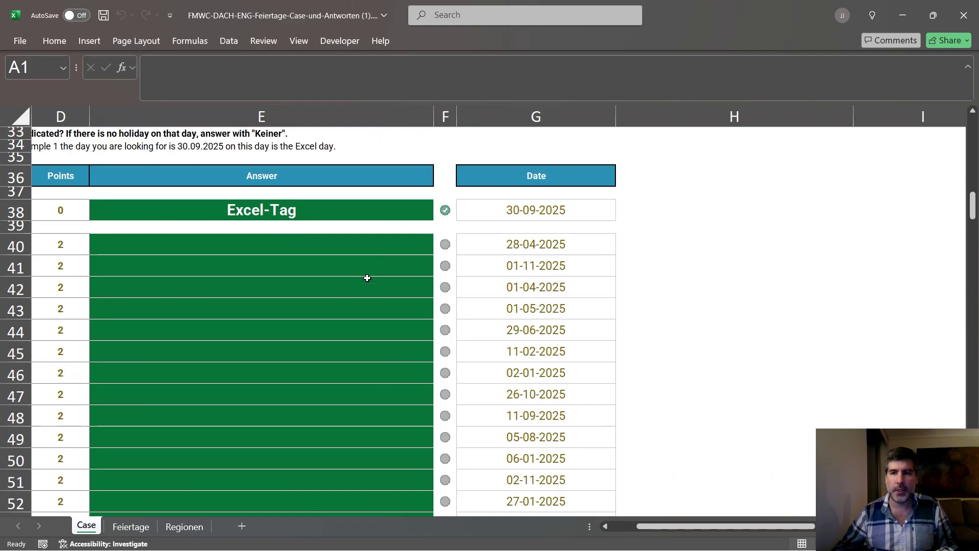
scroll(440, 469, "up", 1)
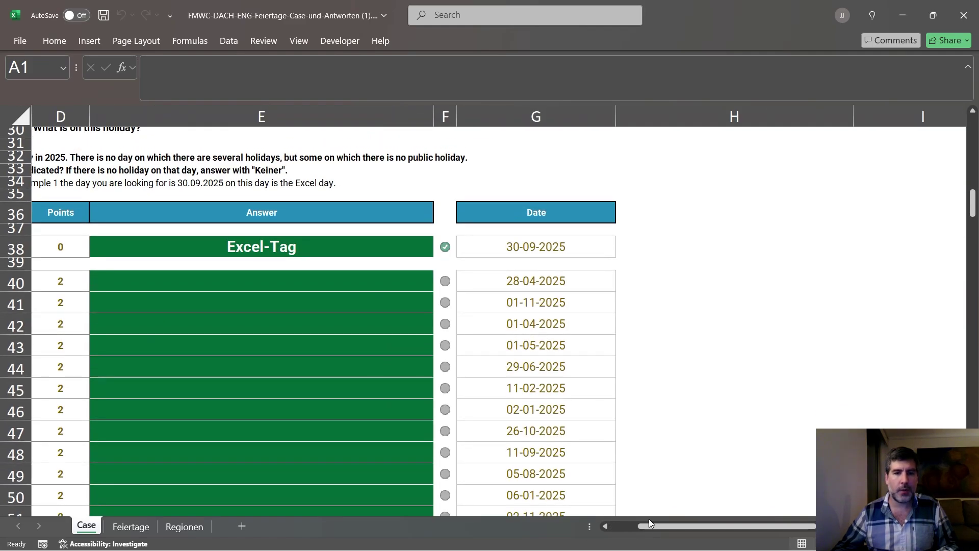
left_click_drag(649, 523, 623, 526)
scroll(583, 494, "up", 2)
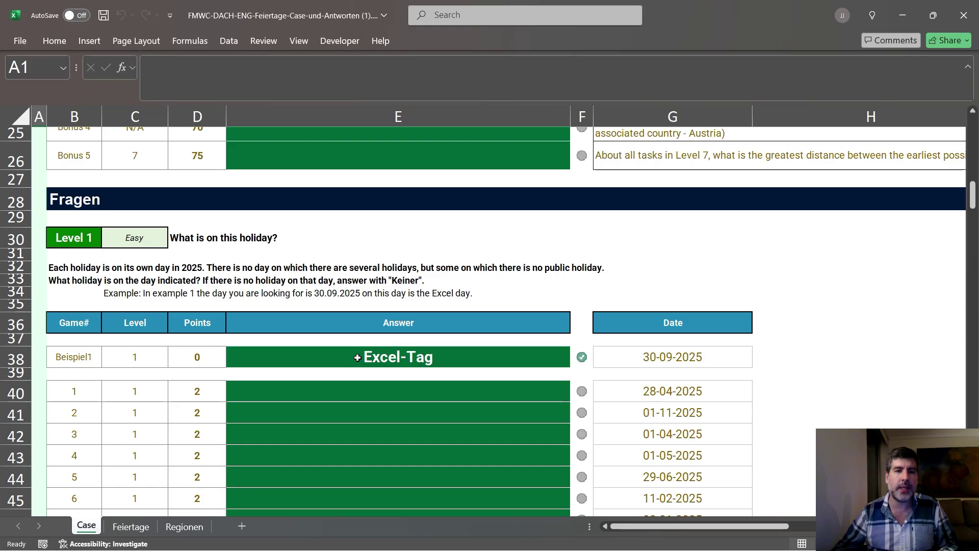
Step: In E38, enter an XLOOKUP of the date in G38 against Feiertage!B:B, returning Feiertage!A:A, or "Keiner" if not found
left_click(477, 350)
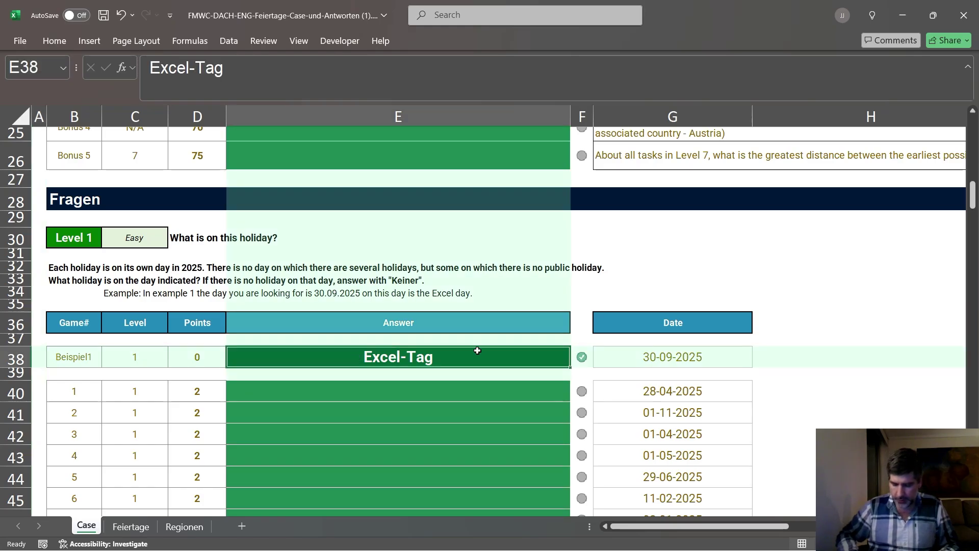
type("=xlookup(")
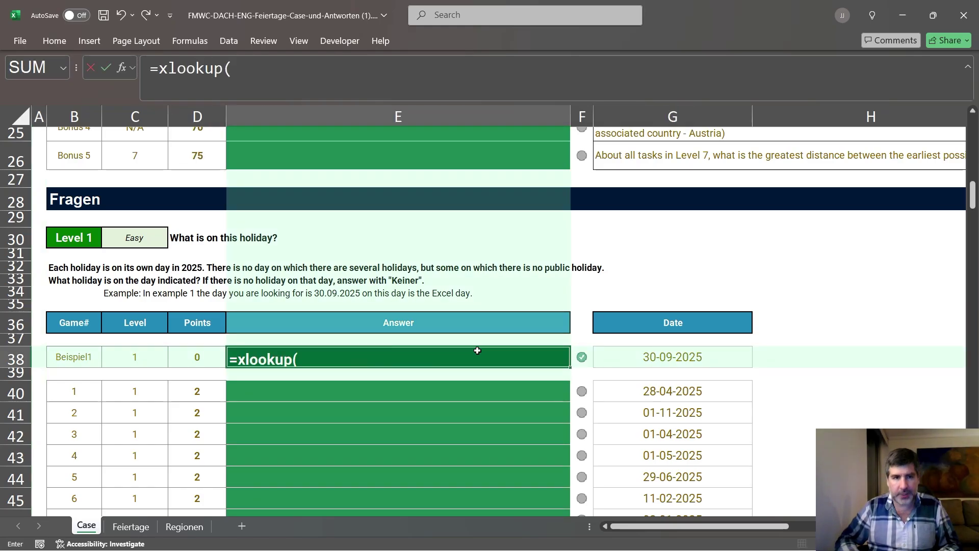
left_click(683, 357)
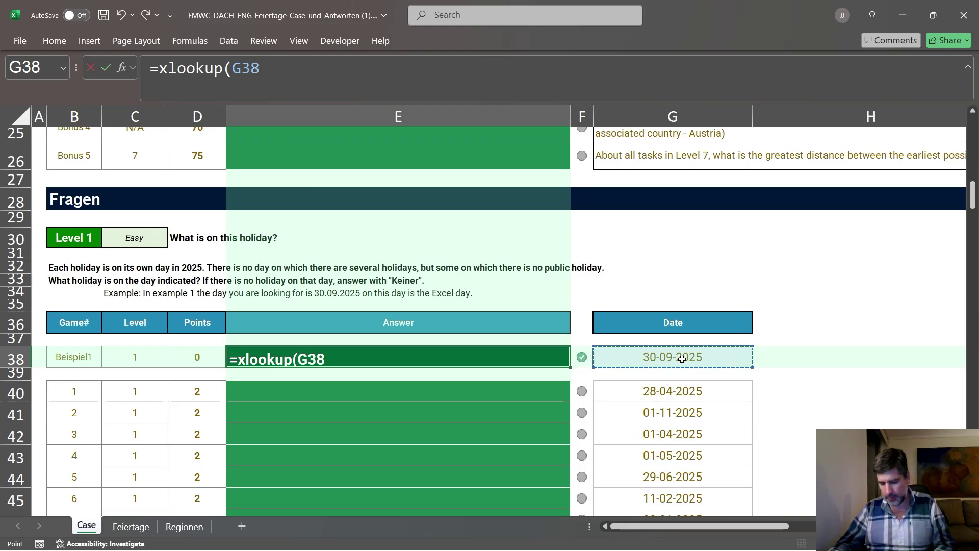
type(";")
left_click(130, 526)
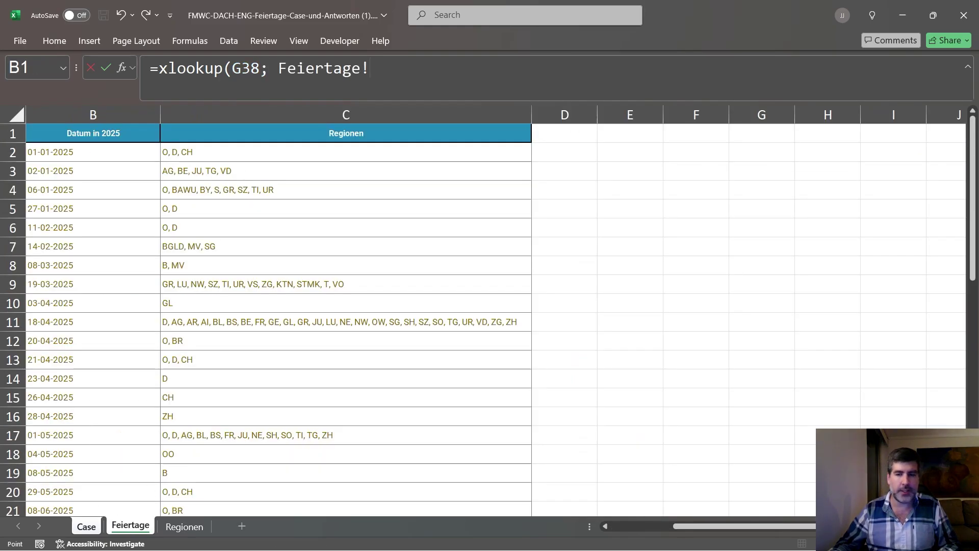
left_click_drag(766, 525, 714, 526)
left_click(292, 116)
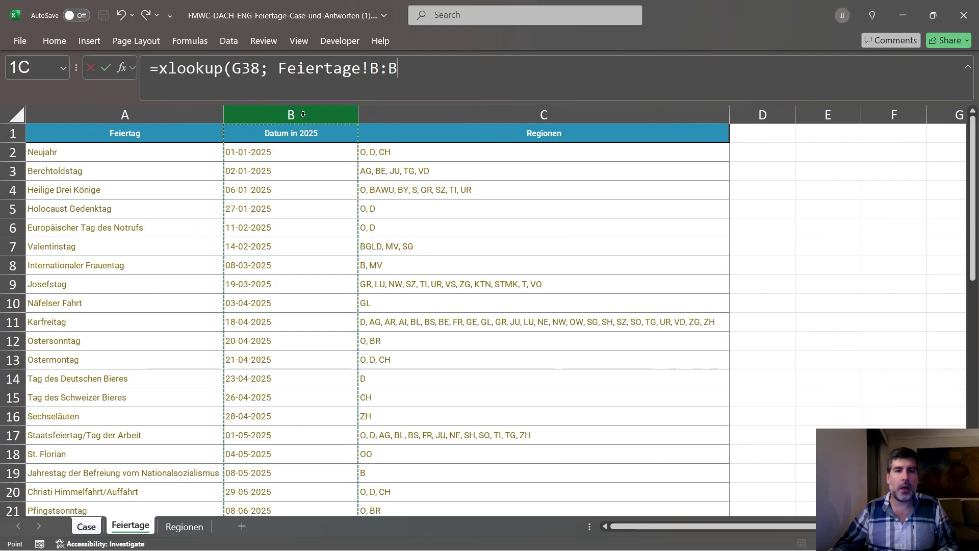
type(";")
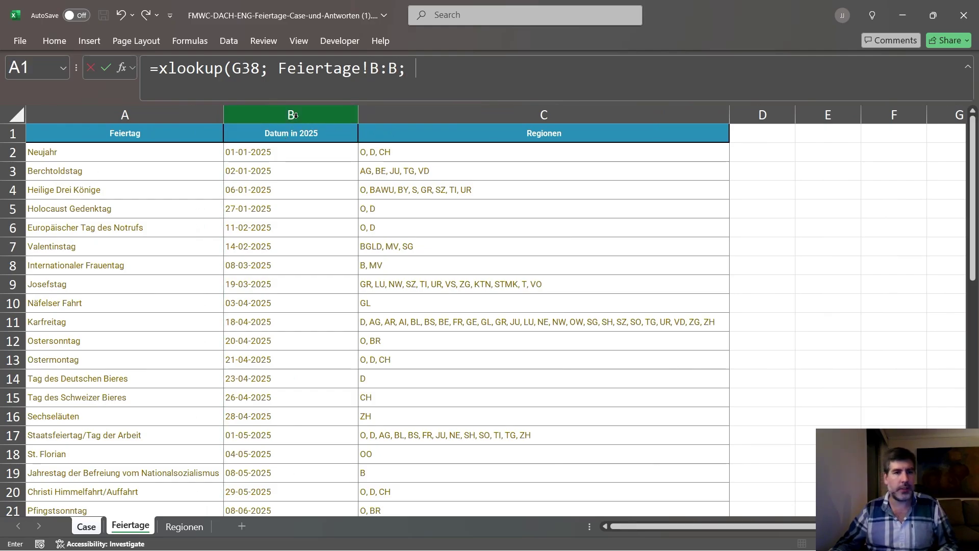
left_click(166, 116)
type("; Feiertage!A:A")
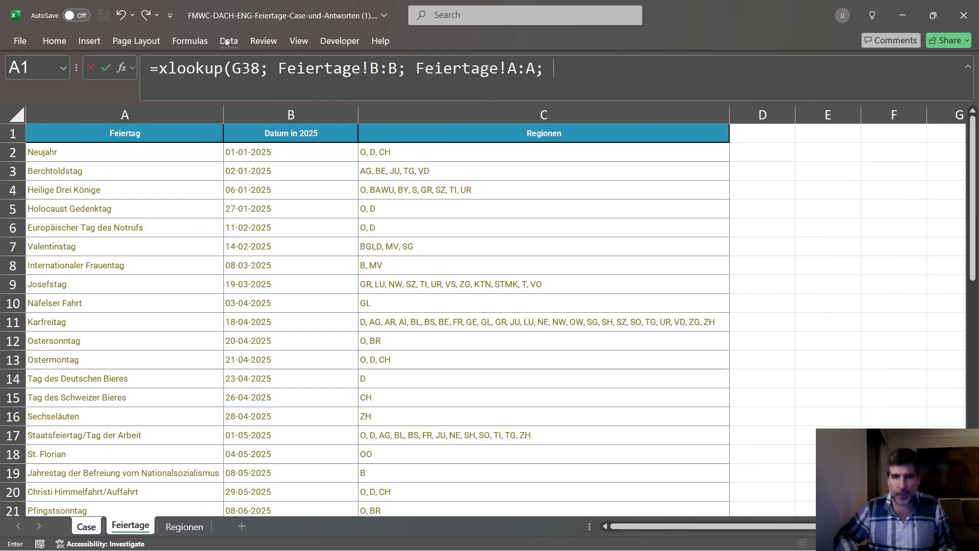
type("\"Keine")
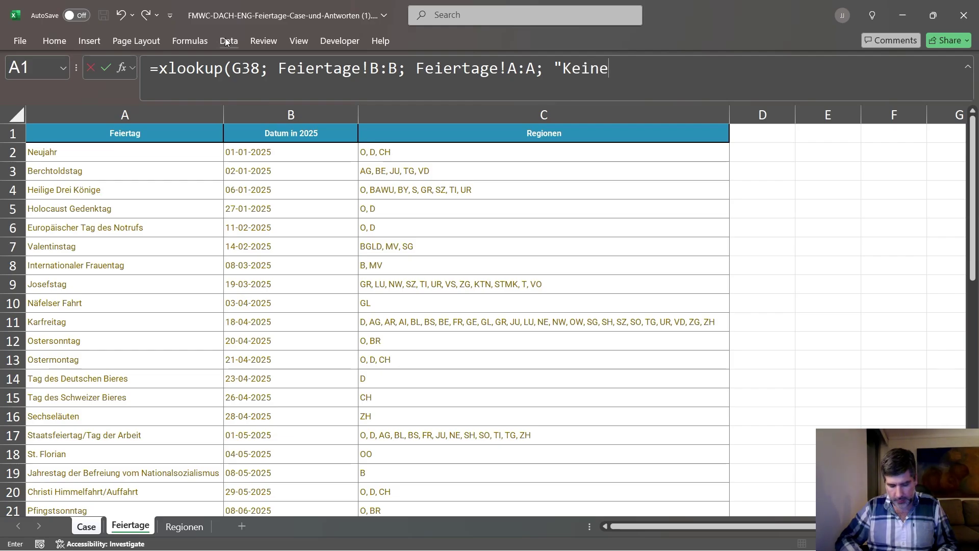
type("r\")")
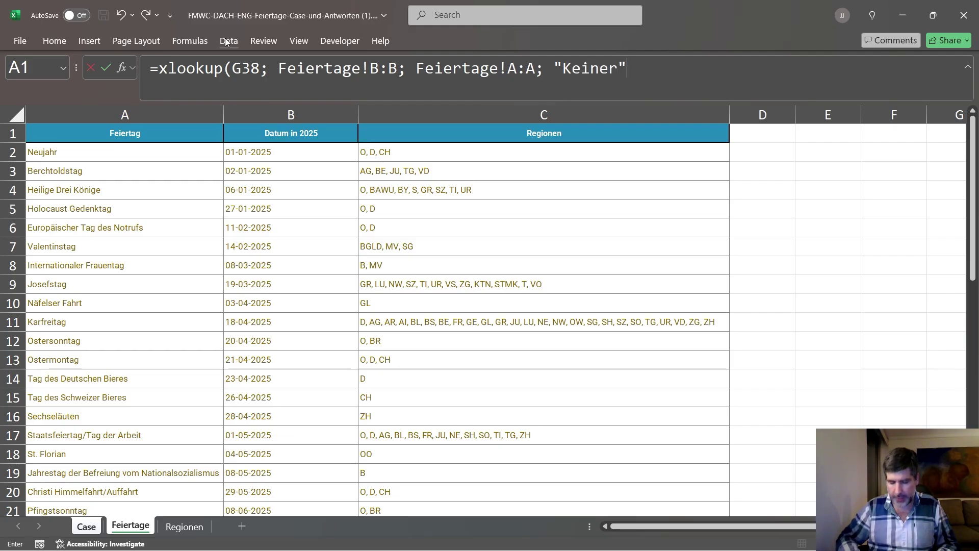
key("Return")
Step: Copy the E38 lookup formula into the Level 1 answer cells E40:E59
key("ctrl+c")
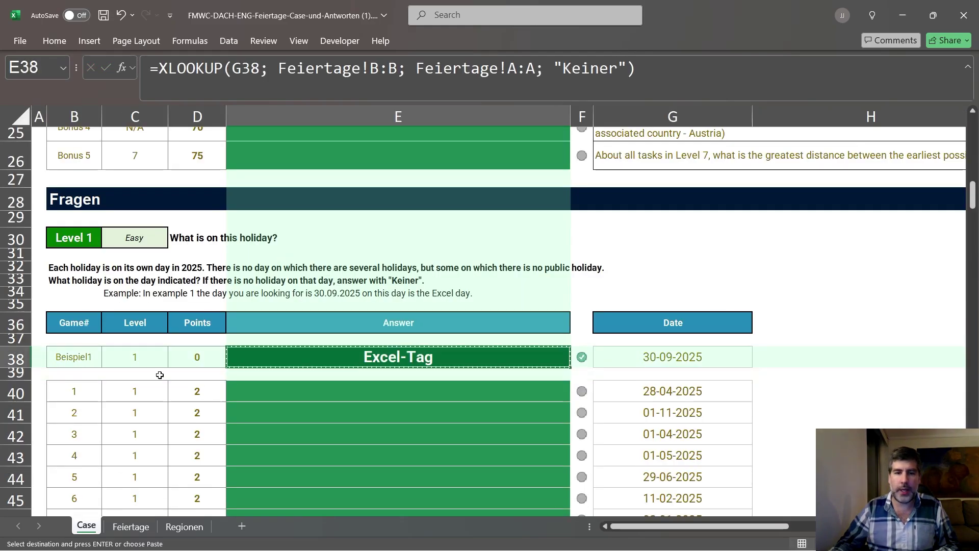
left_click(325, 398)
scroll(432, 416, "down", 6)
left_click(406, 467, "shift")
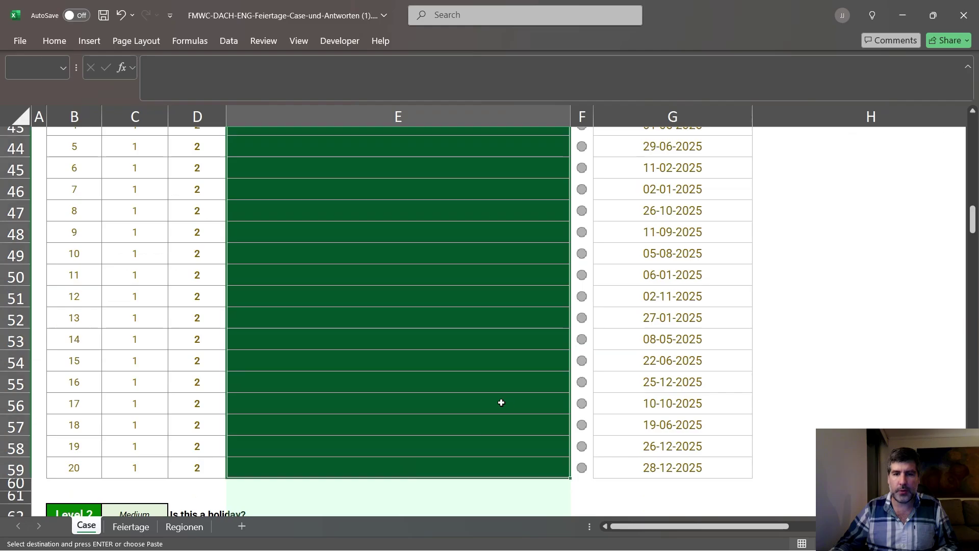
key("ctrl+v")
Step: Read the Level 2 task and its region and holiday inputs, and examine the holiday table on the Feiertage sheet
scroll(600, 276, "down", 5)
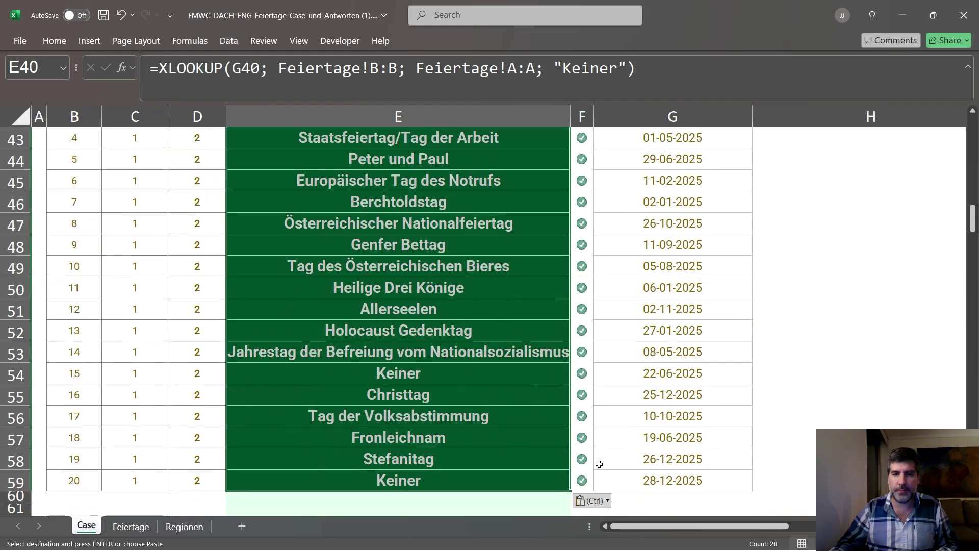
scroll(599, 467, "down", 3)
scroll(607, 307, "down", 2)
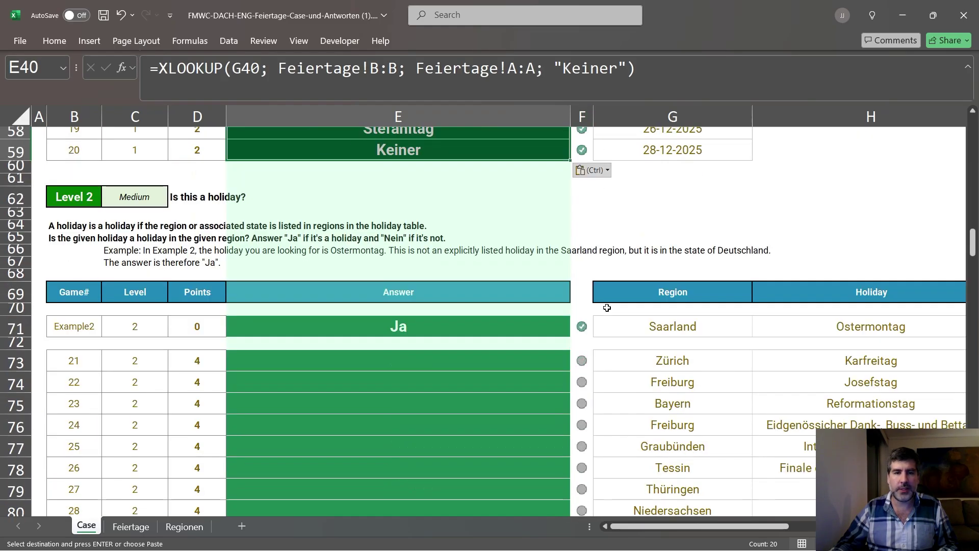
left_click(194, 199)
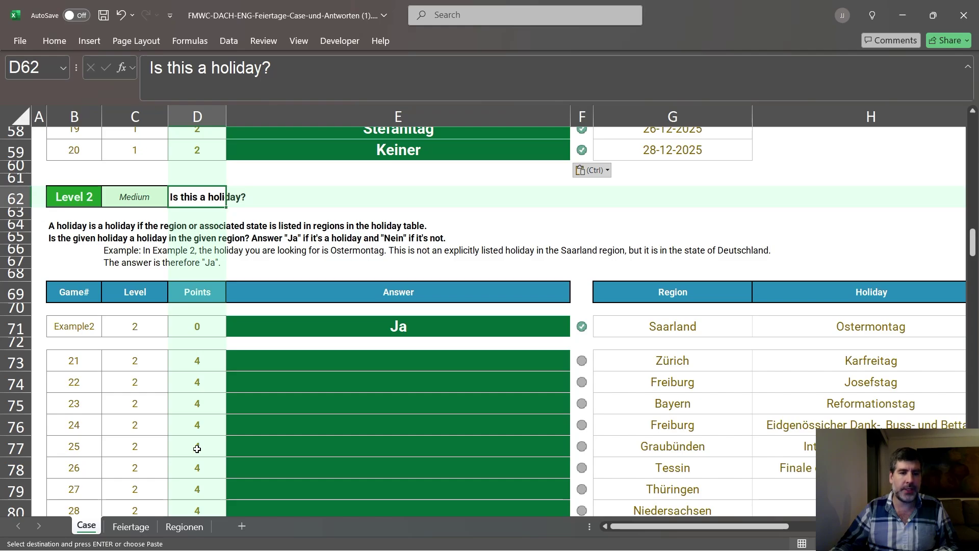
left_click(136, 527)
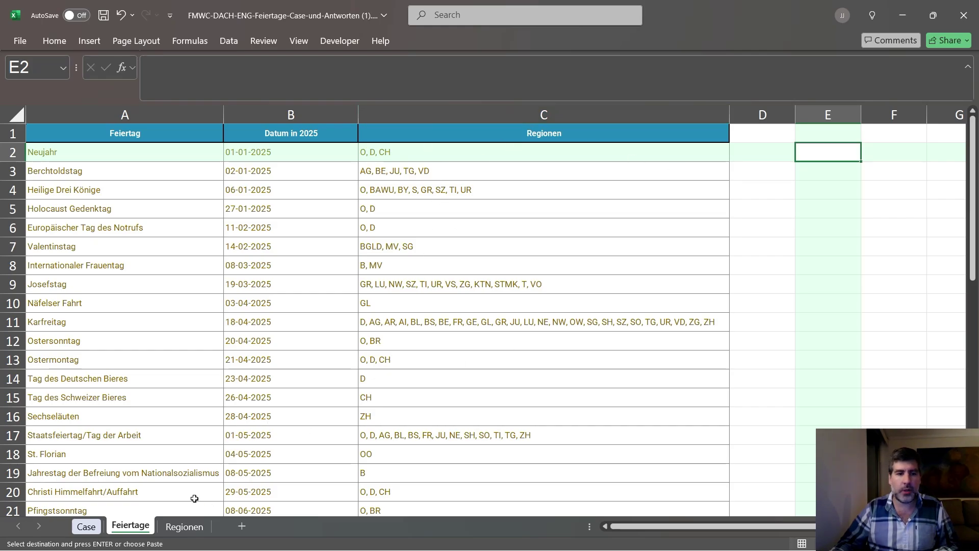
left_click(91, 527)
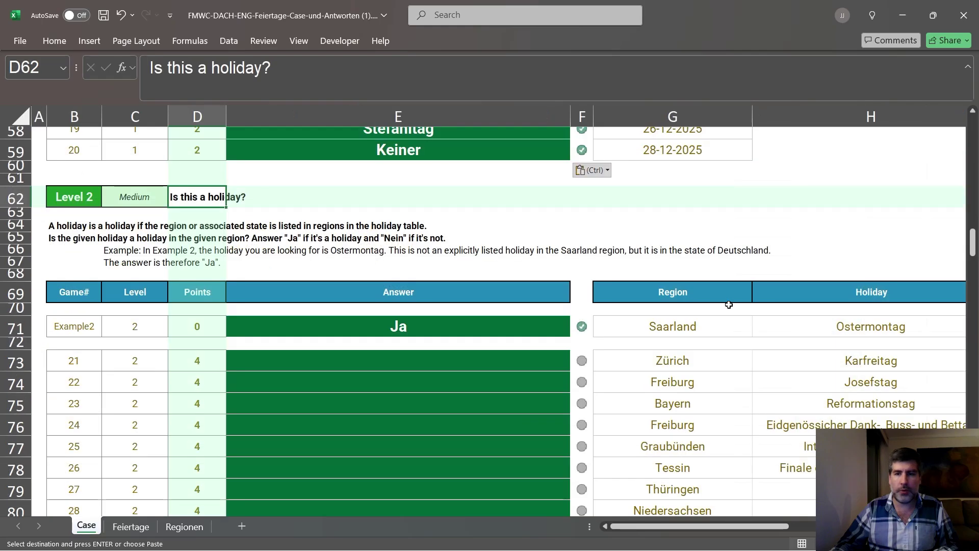
scroll(697, 525, "right", 3)
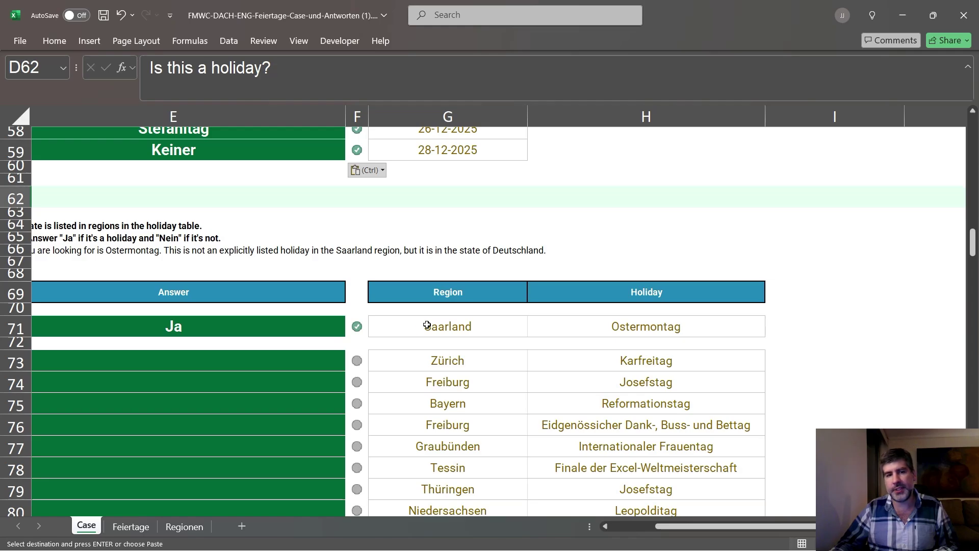
Step: In I71, enter an XLOOKUP of the region in G71 against Regionen!B:B, returning the abbreviation from Regionen!A:A
left_click(778, 337)
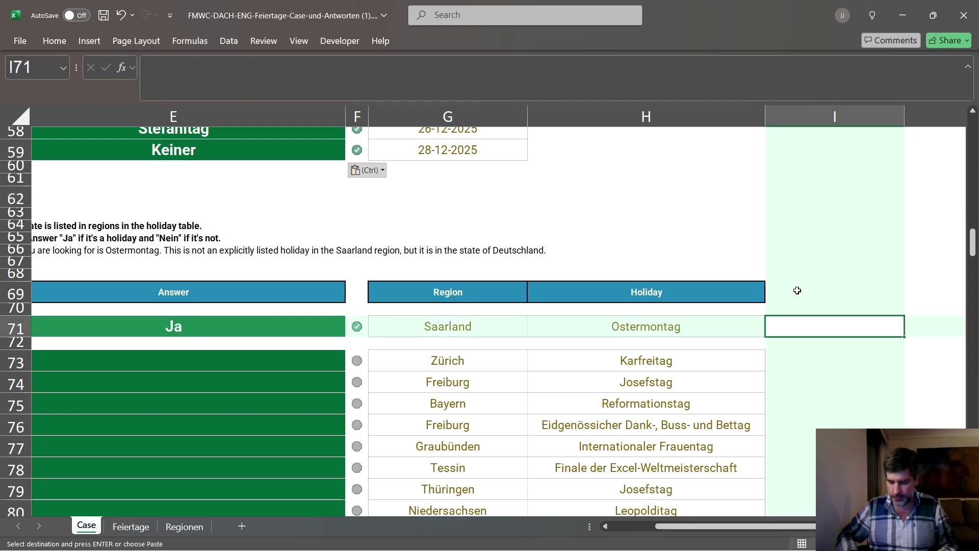
type("=xlookup)")
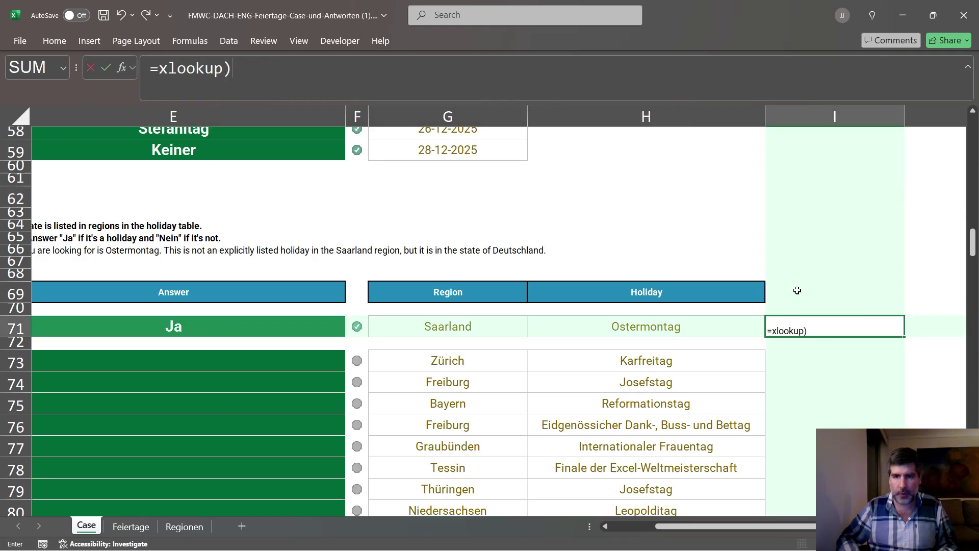
key("BackSpace")
type("(")
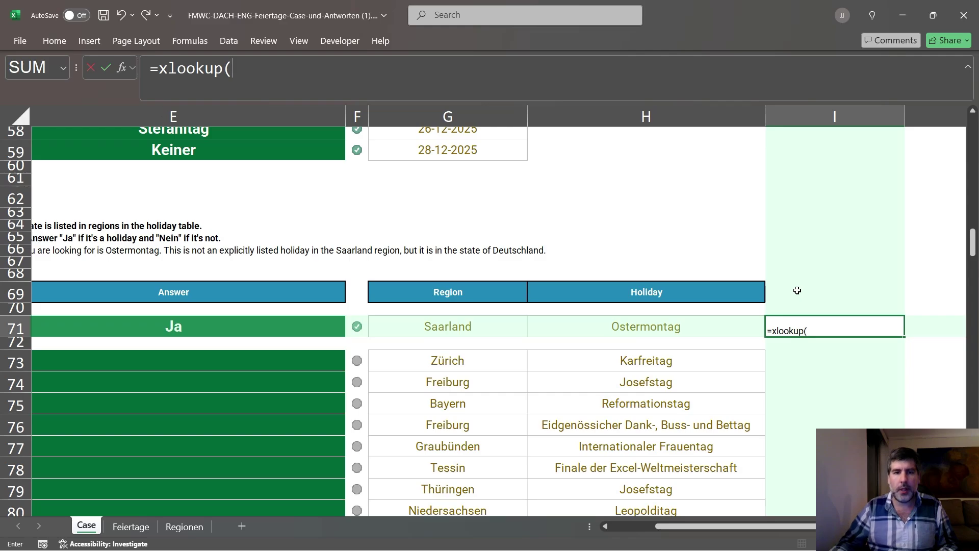
left_click(461, 344)
left_click(456, 327)
type(";")
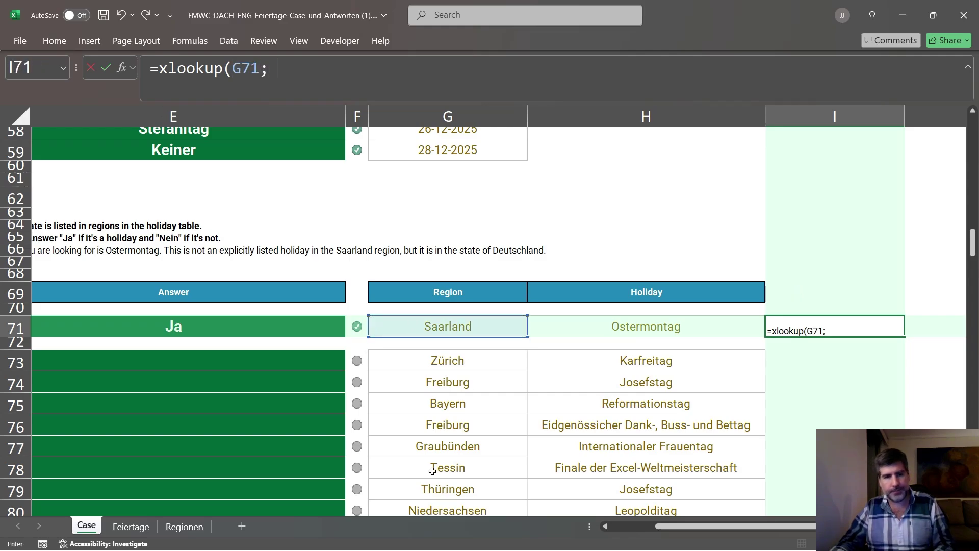
left_click(185, 527)
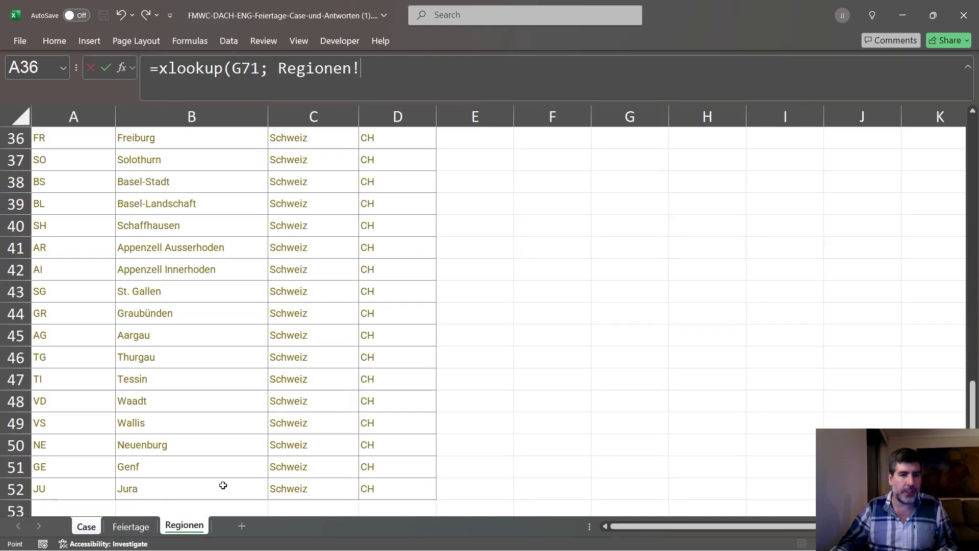
scroll(368, 357, "up", 12)
left_click(204, 112)
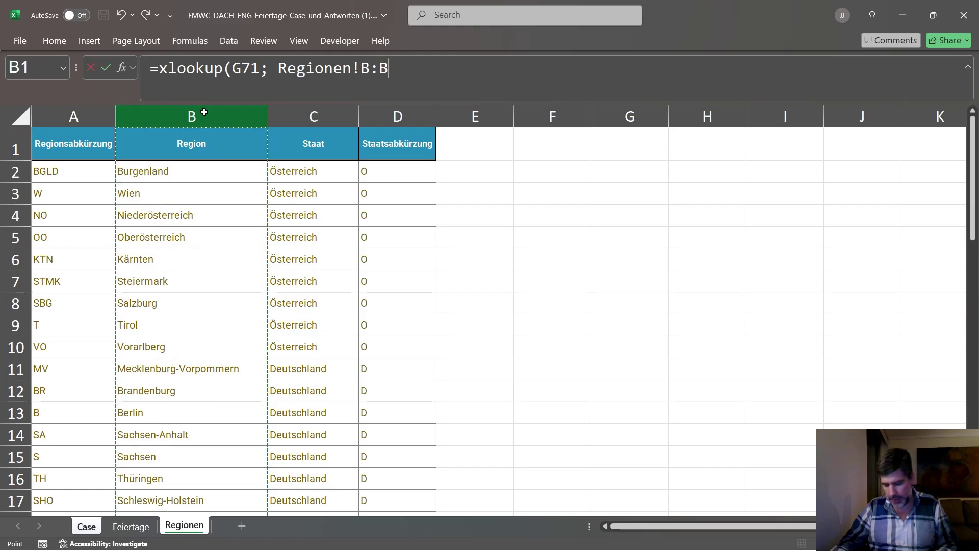
type(";")
left_click(93, 119)
type(")")
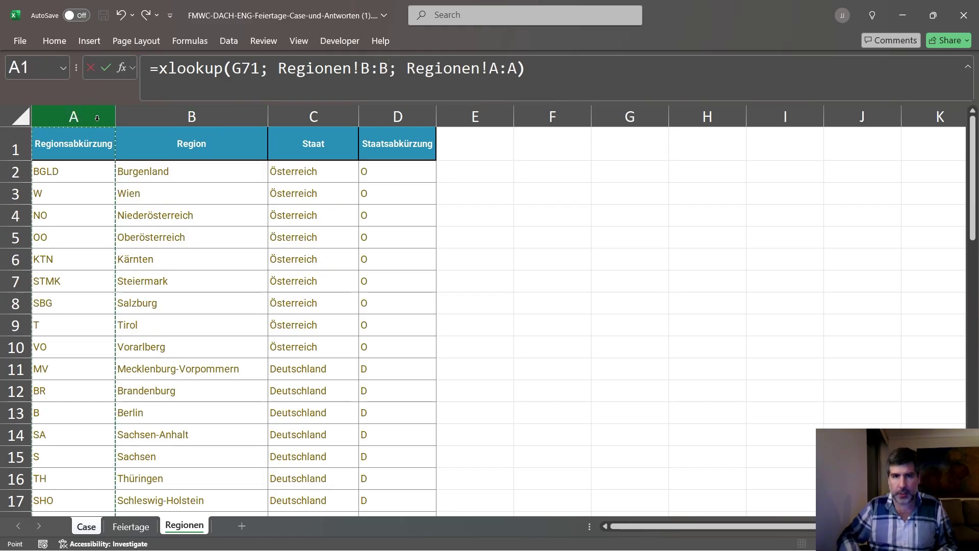
key("Return")
Step: Duplicate the I71 formula text into J71, keeping its G71 reference unchanged
key("Up")
key("Left")
key("Left")
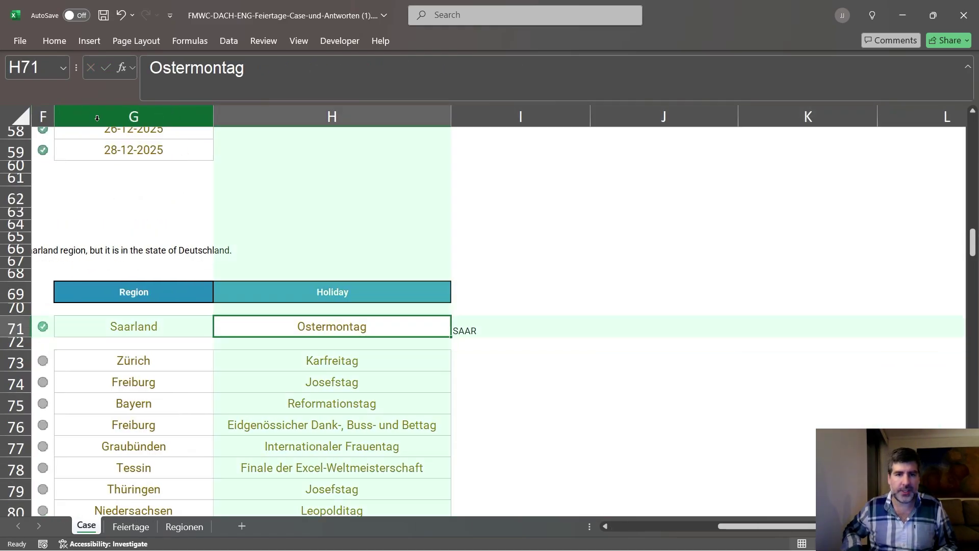
key("Right")
left_click_drag(583, 78, 148, 69)
key("ctrl+c")
key("Escape")
left_click(613, 326)
left_click(418, 71)
key("ctrl+v")
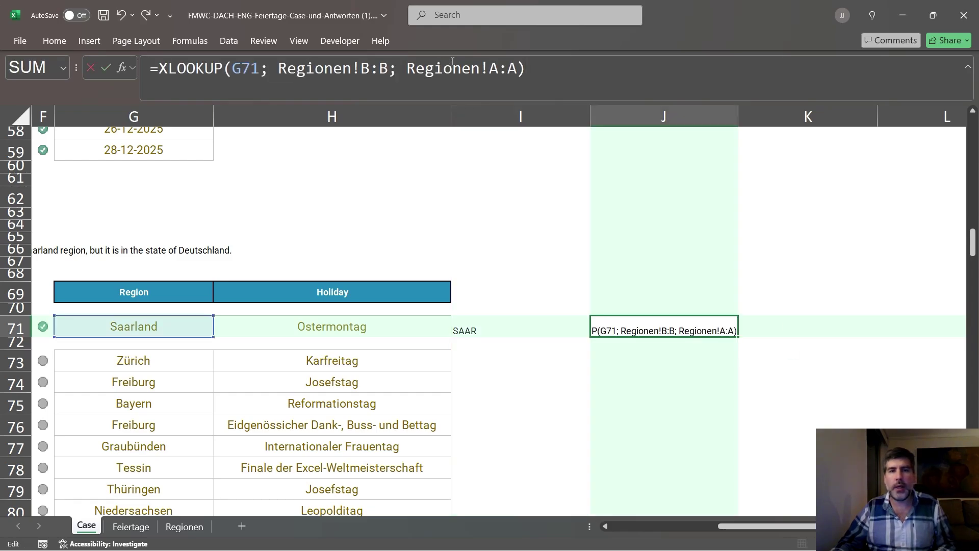
Step: Change the return range of the J71 XLOOKUP to Regionen!D:D, the state abbreviation column
left_click_drag(519, 68, 406, 68)
key("BackSpace")
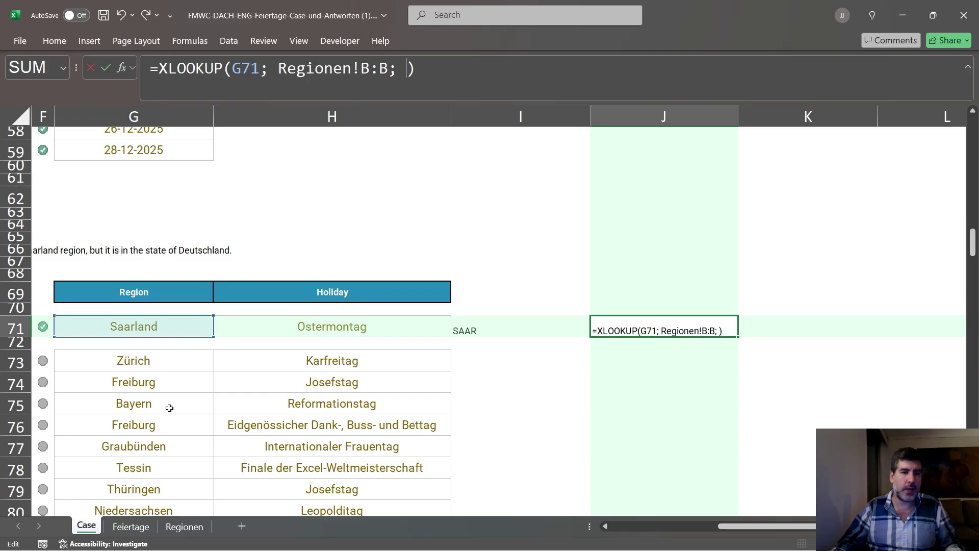
left_click(192, 528)
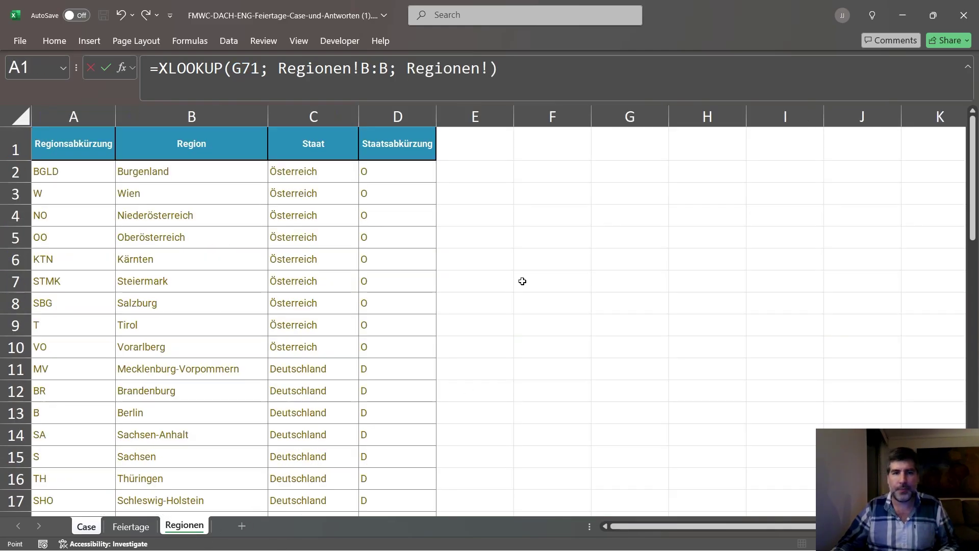
left_click(399, 117)
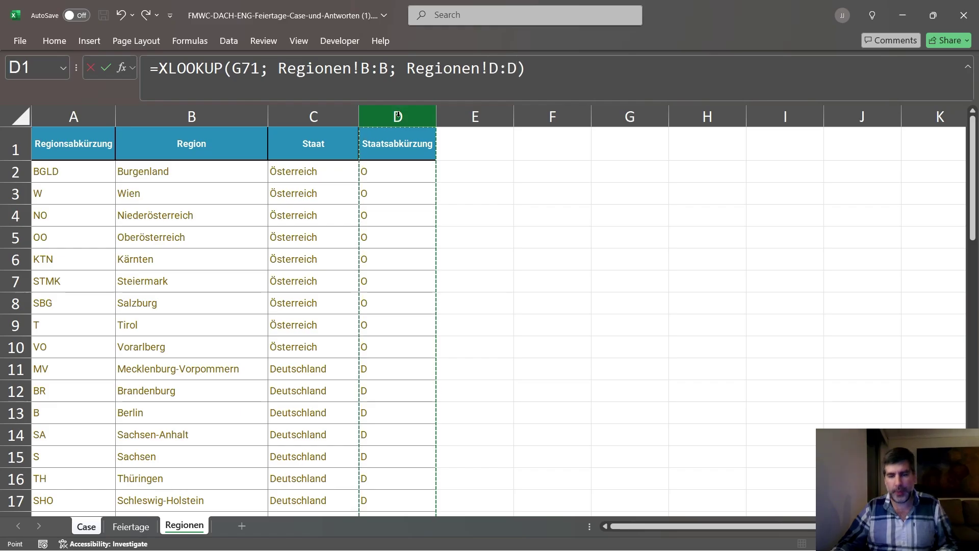
key("Return")
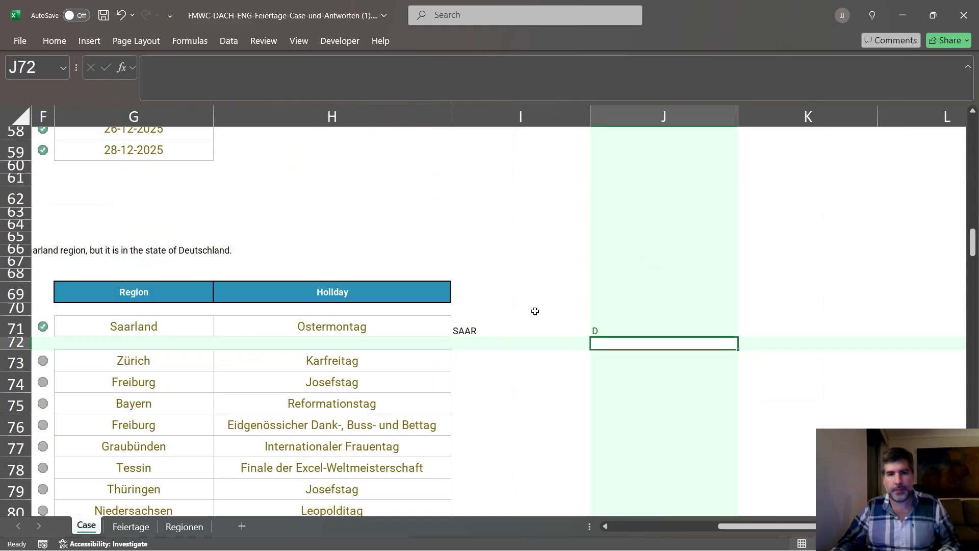
Step: Copy the region and state abbreviation lookups from I71:J71 into I73:J92
left_click_drag(561, 326, 601, 326)
key("ctrl+c")
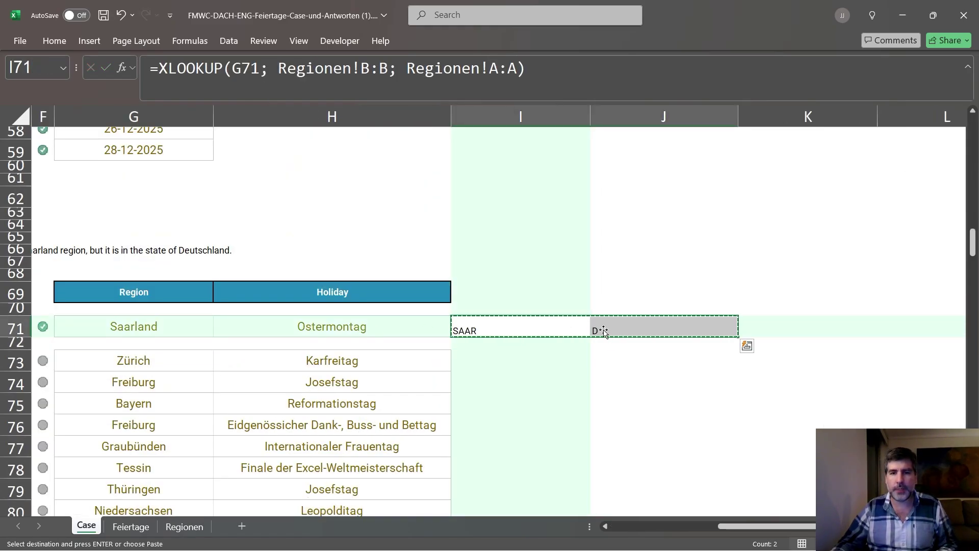
left_click(510, 360)
scroll(508, 379, "down", 8)
left_click(479, 361, "shift")
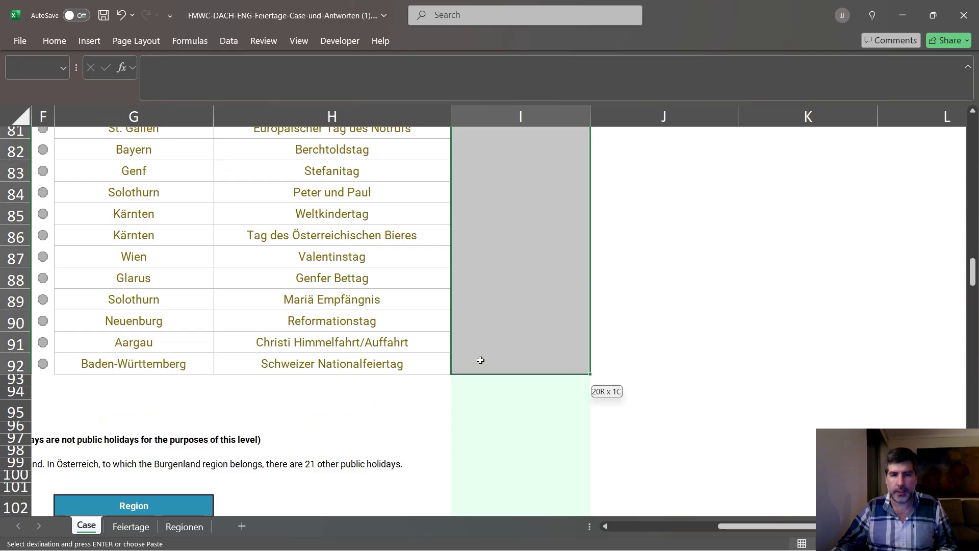
left_click(614, 372, "shift")
key("ctrl+v")
mouse_move(744, 526)
left_mouse_down()
mouse_move(698, 526)
mouse_move(733, 525)
left_mouse_up()
key("Escape")
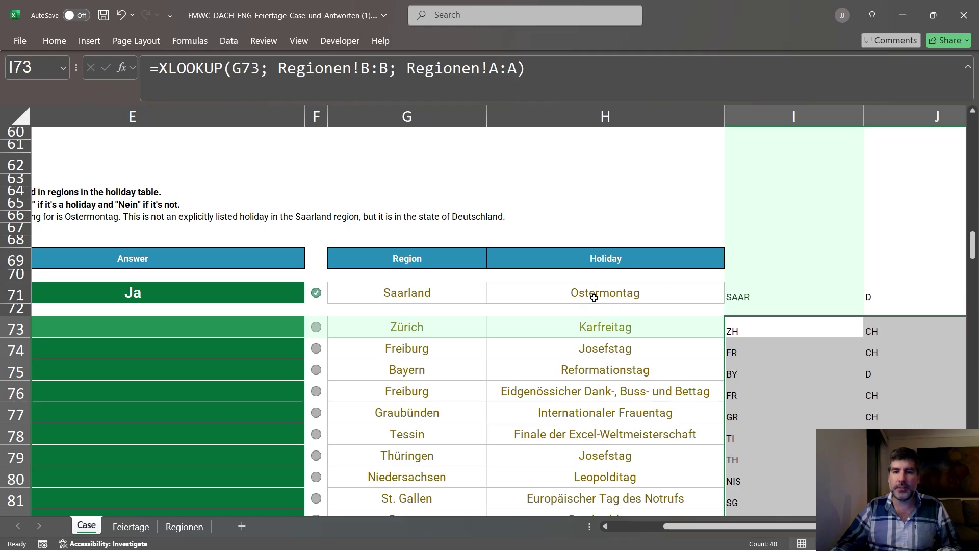
Step: Examine how the region abbreviations are listed per holiday in the Regionen column of the Feiertage sheet
left_click(133, 527)
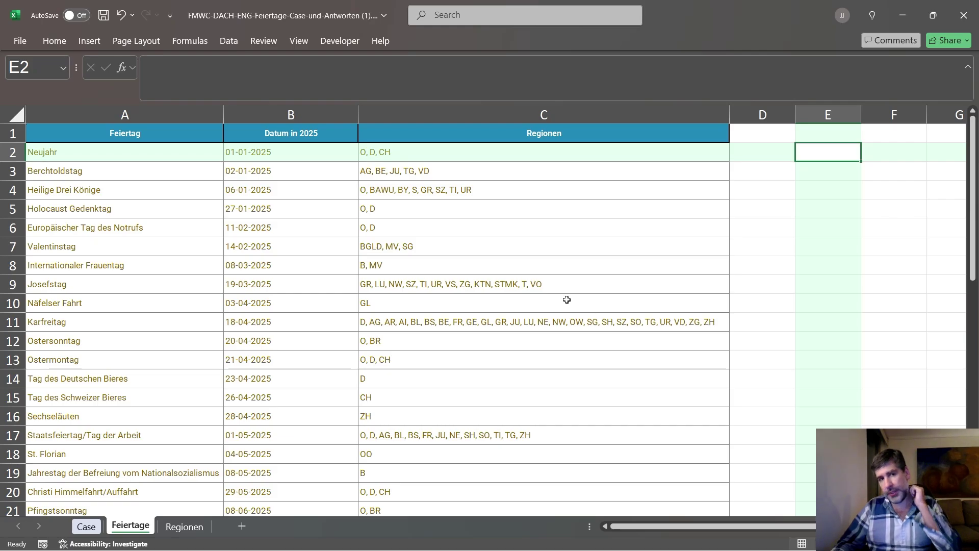
left_click(479, 147)
scroll(474, 204, "down", 7)
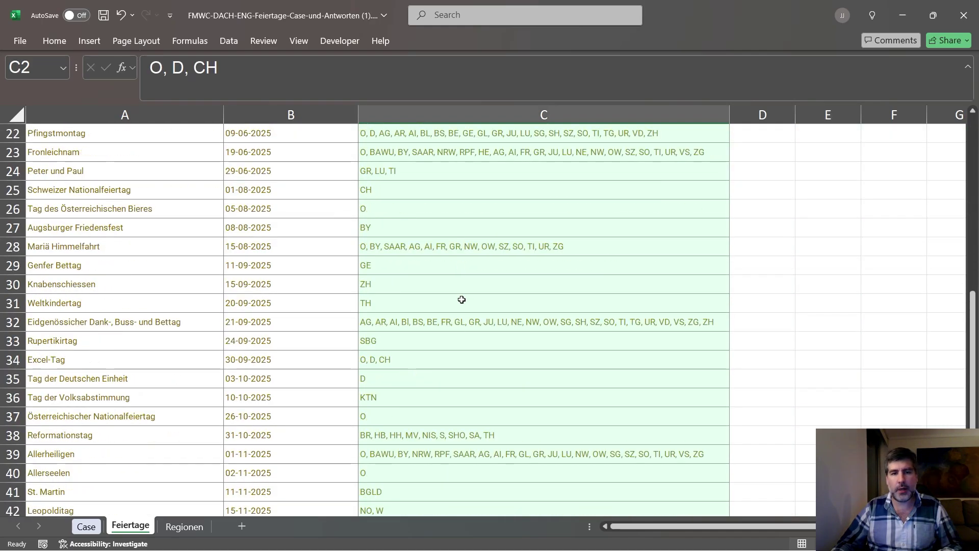
scroll(537, 322, "up", 7)
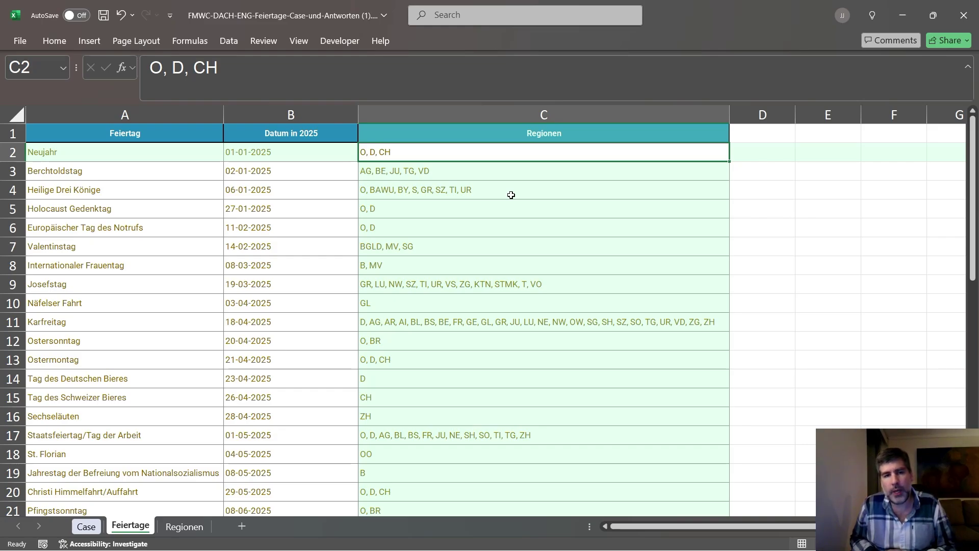
left_click(466, 474)
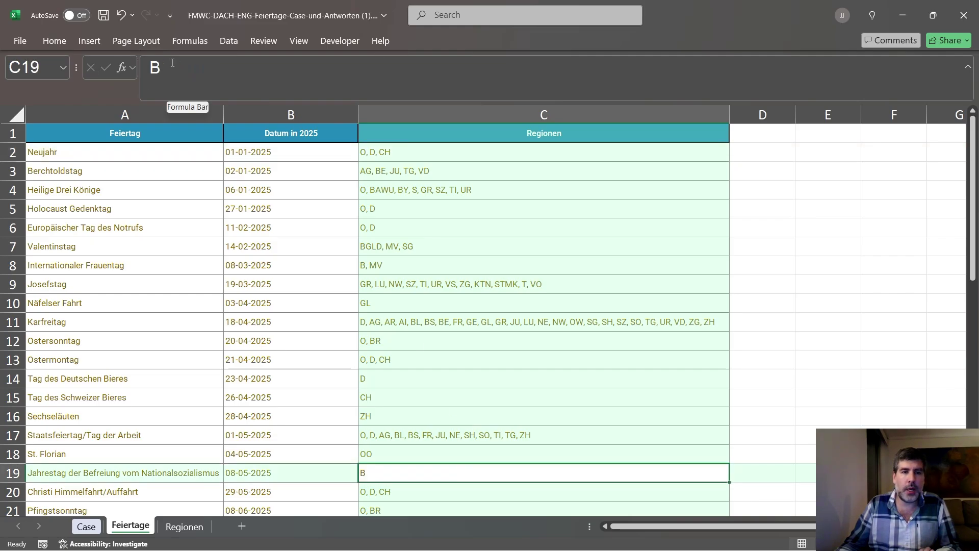
left_click(388, 429)
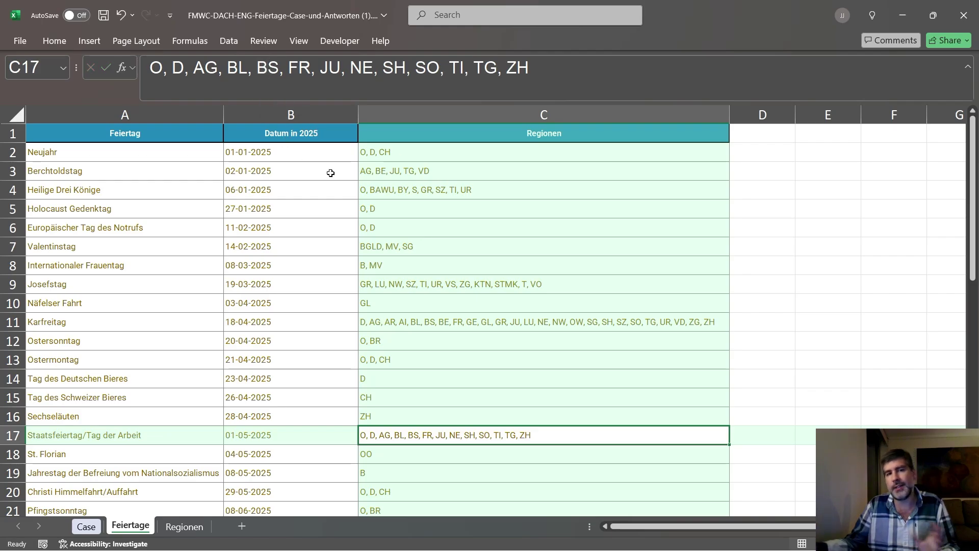
Step: Save the workbook and enter =splitrep(A2:B47; C2:C47; ", ") in E2 of the Feiertage sheet
left_click(831, 155)
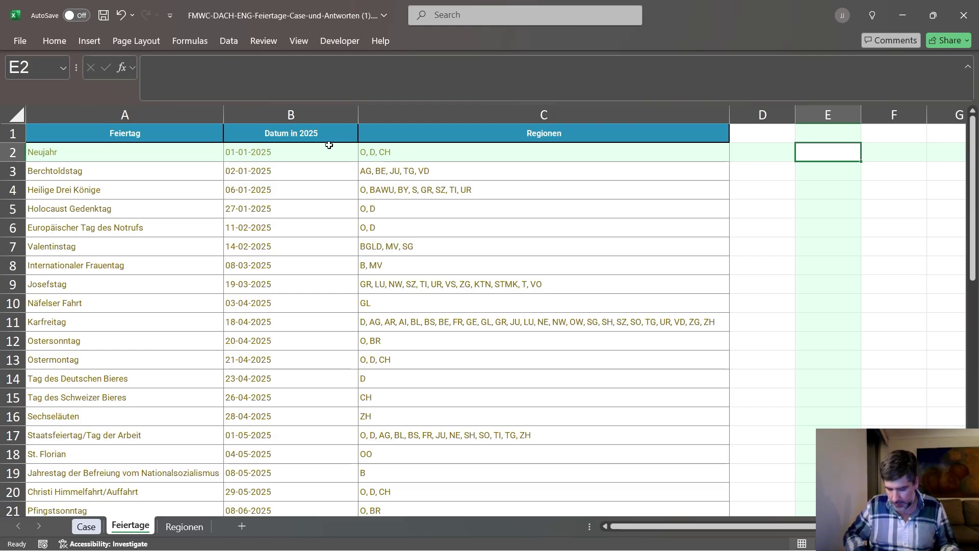
key("ctrl+s")
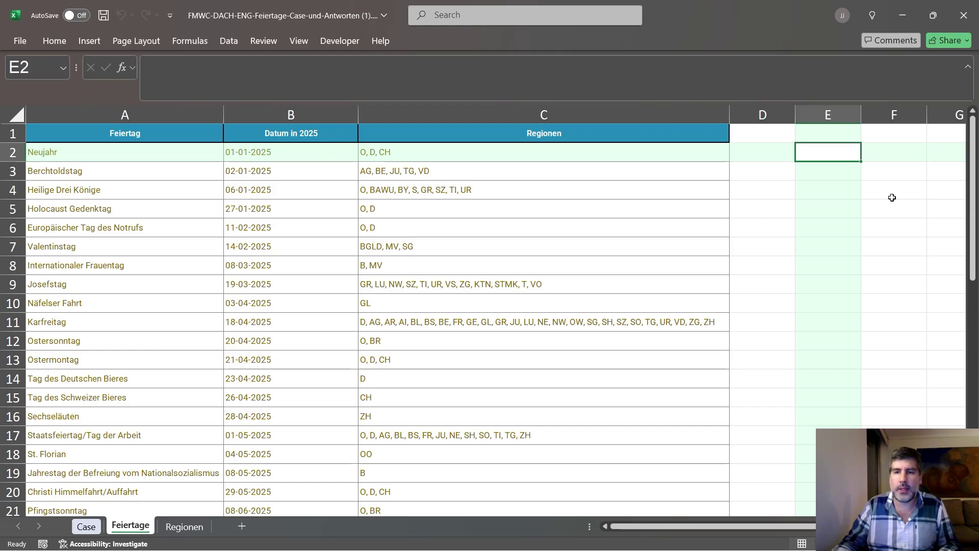
type("=")
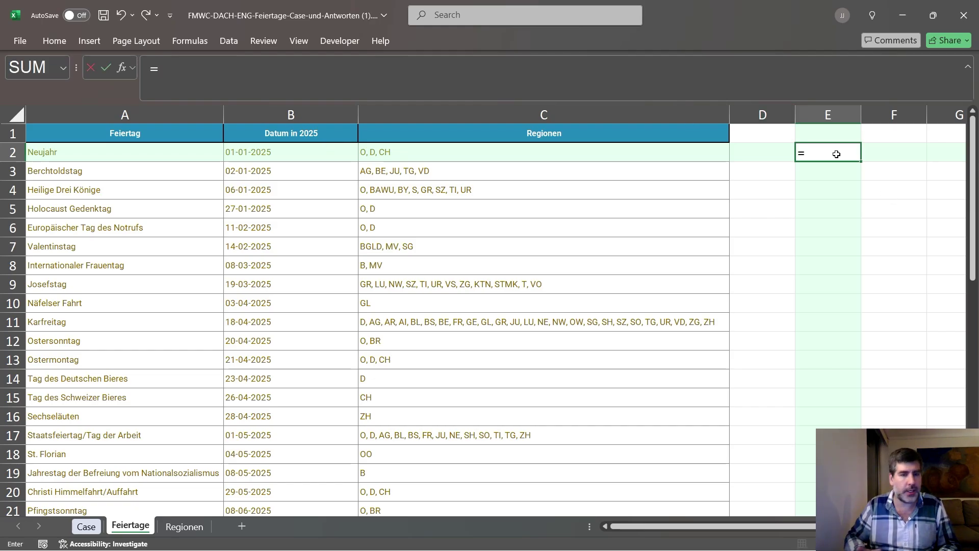
type("s")
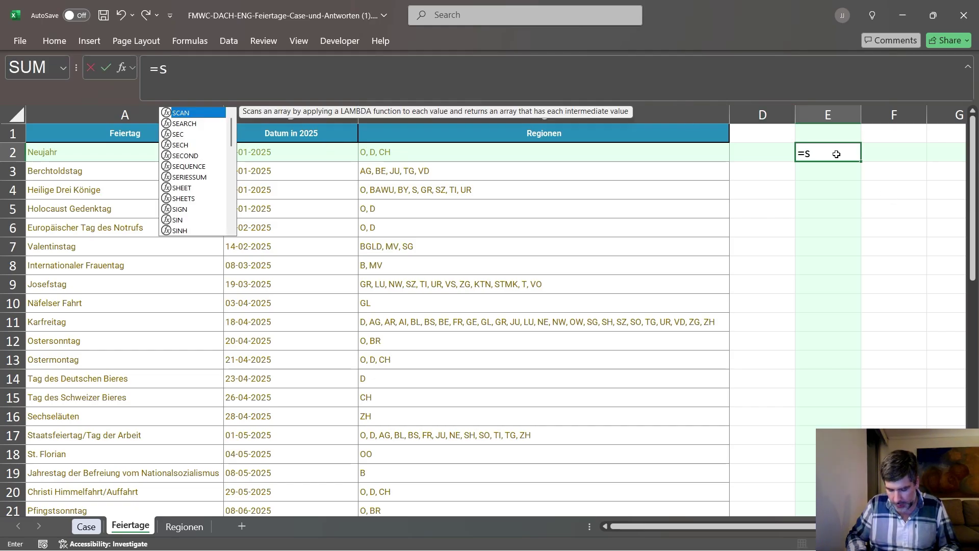
type("plitrep(")
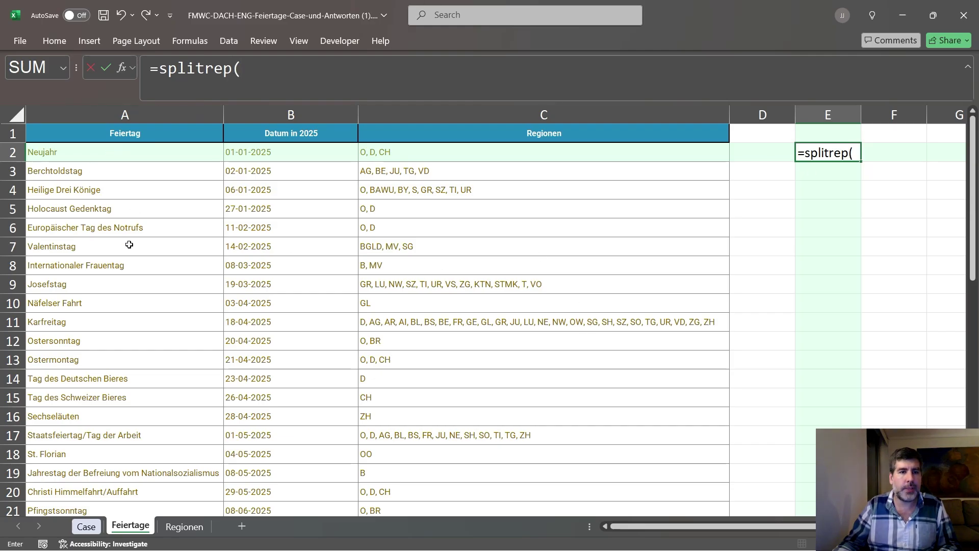
left_click(155, 153)
scroll(306, 291, "down", 14)
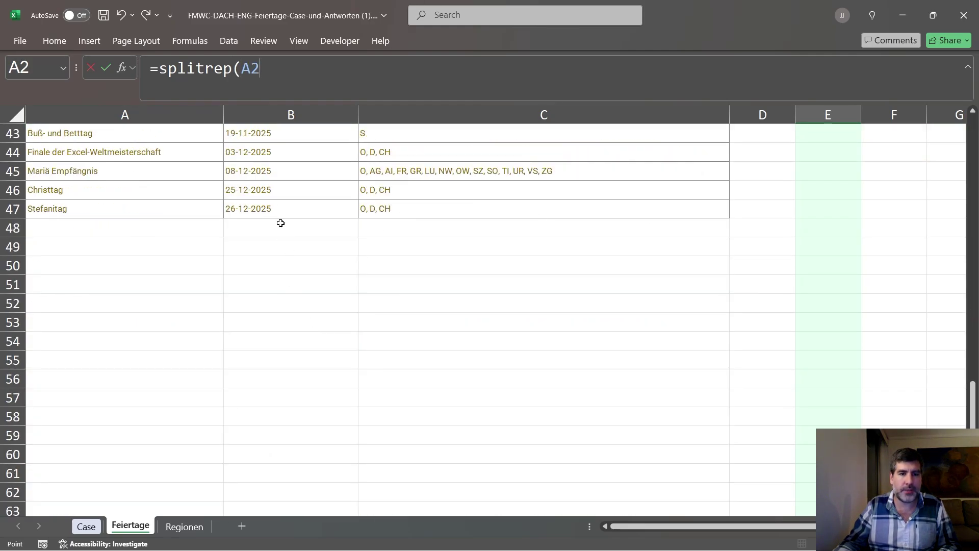
left_click(280, 212, "shift")
scroll(357, 306, "up", 14)
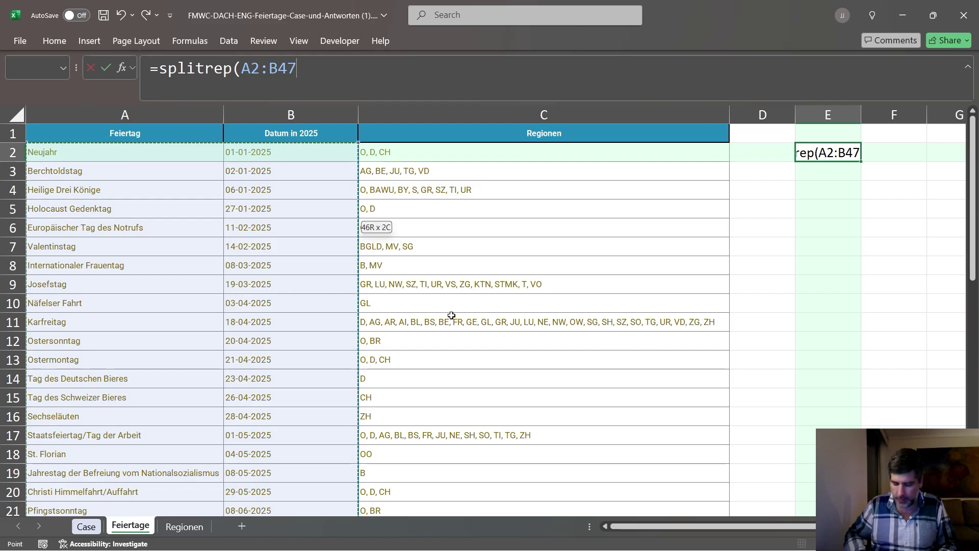
type(";")
left_click(591, 153)
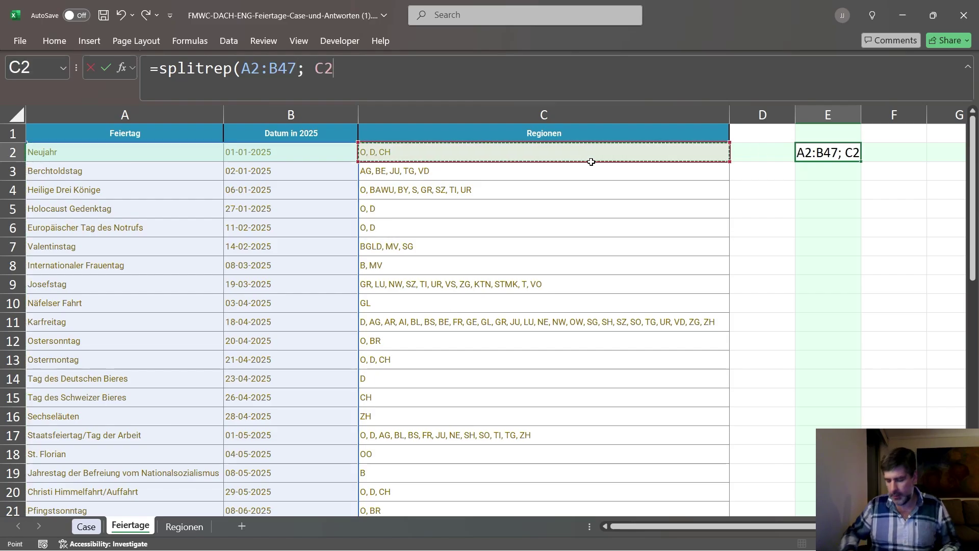
key("ctrl+shift+Down")
type("; \",")
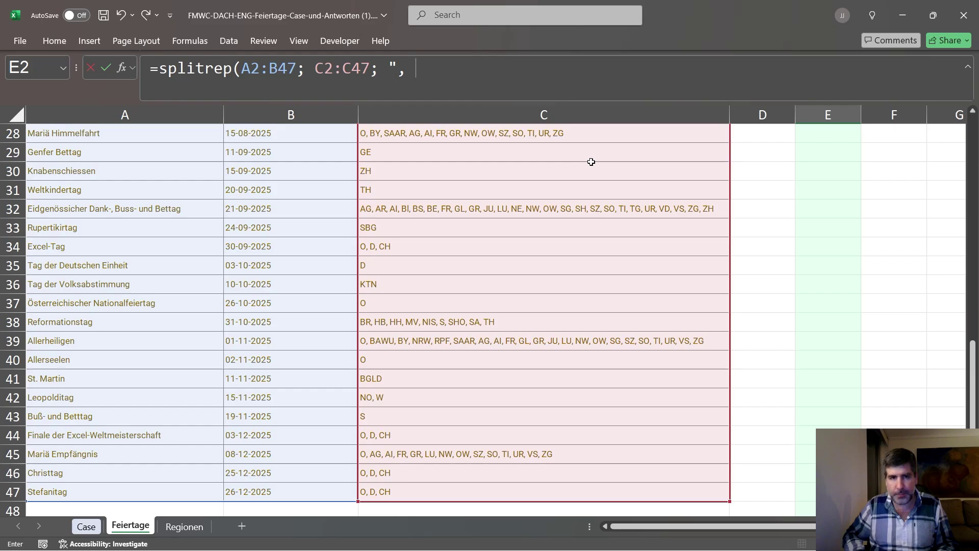
type(" \")")
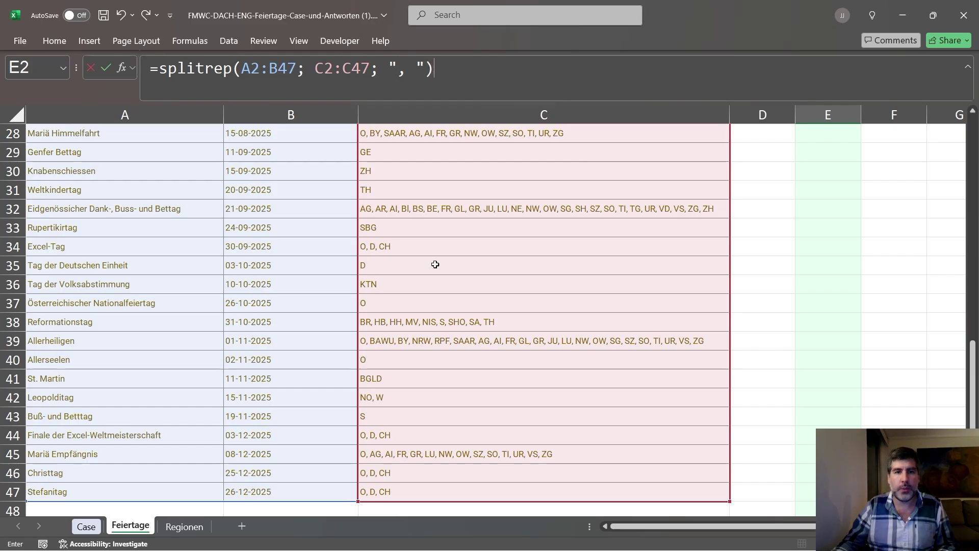
scroll(435, 264, "up", 9)
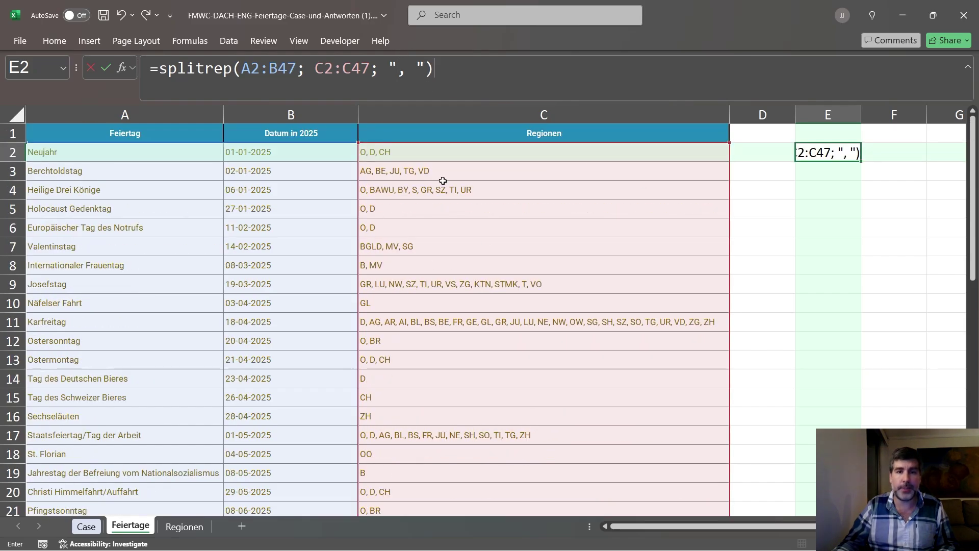
key("Return")
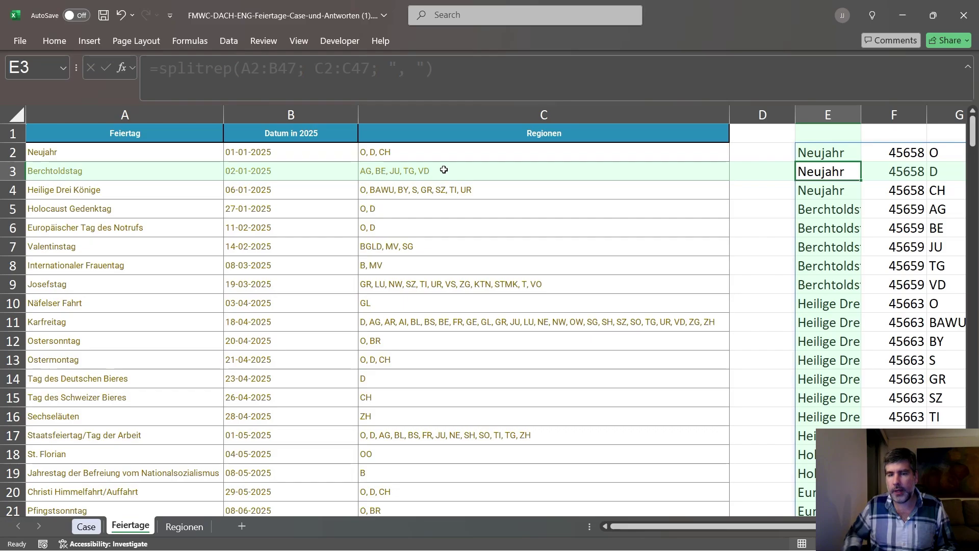
Step: Compare the split Neujahr rows in columns E to G with the original holiday, date and region list
key("Right")
key("Right")
key("Right")
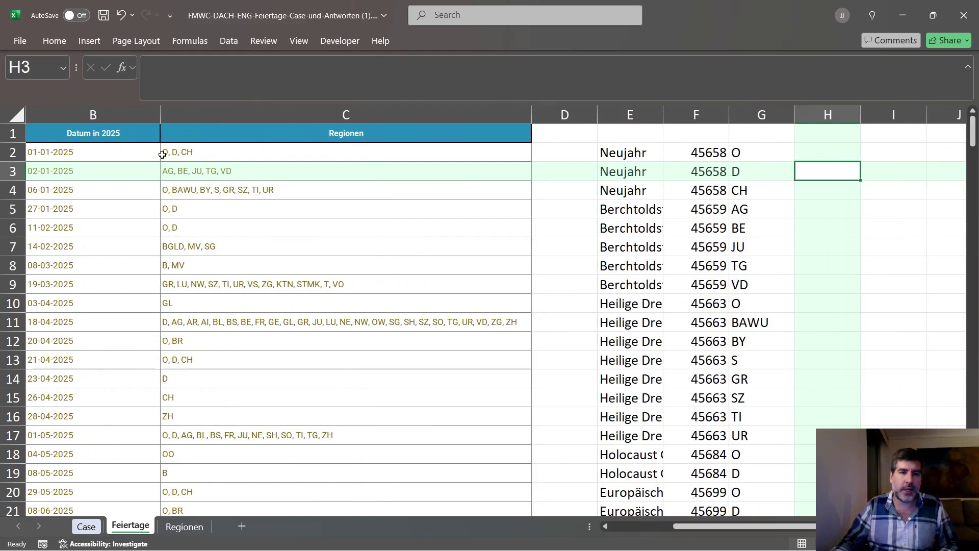
left_click_drag(736, 151, 745, 186)
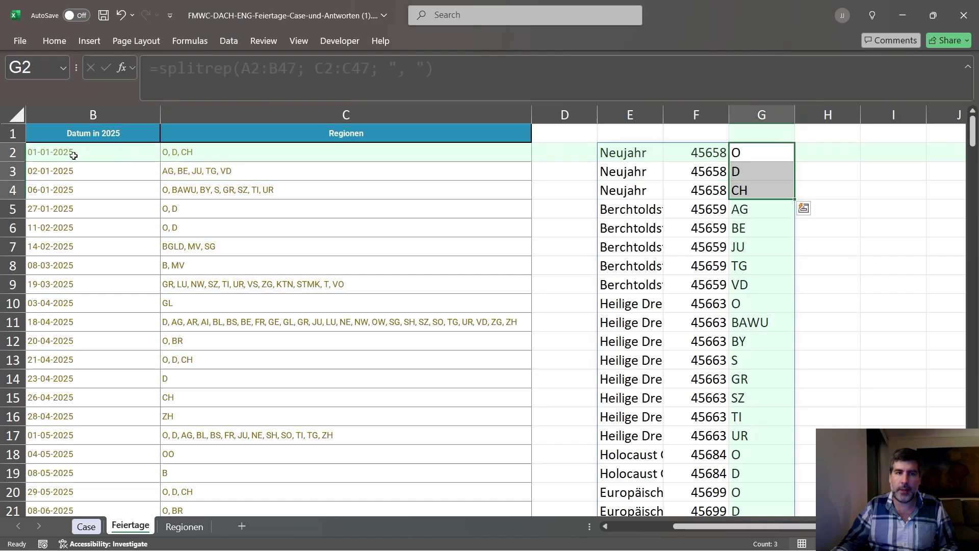
left_click_drag(621, 153, 689, 151)
left_click_drag(633, 169, 687, 169)
left_click_drag(636, 186, 694, 190)
Step: Format column F of the Feiertage sheet as Short Date
left_click(696, 114)
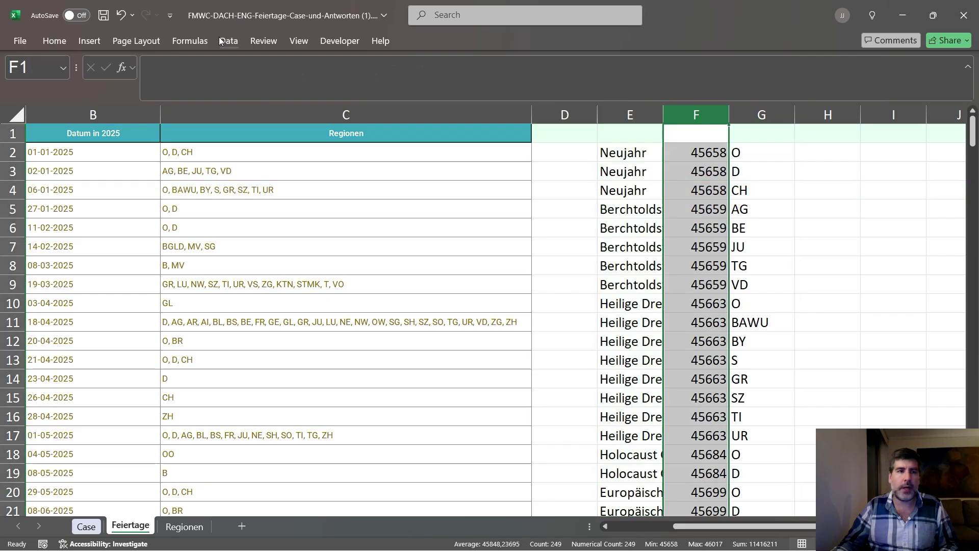
left_click(55, 35)
left_click(507, 64)
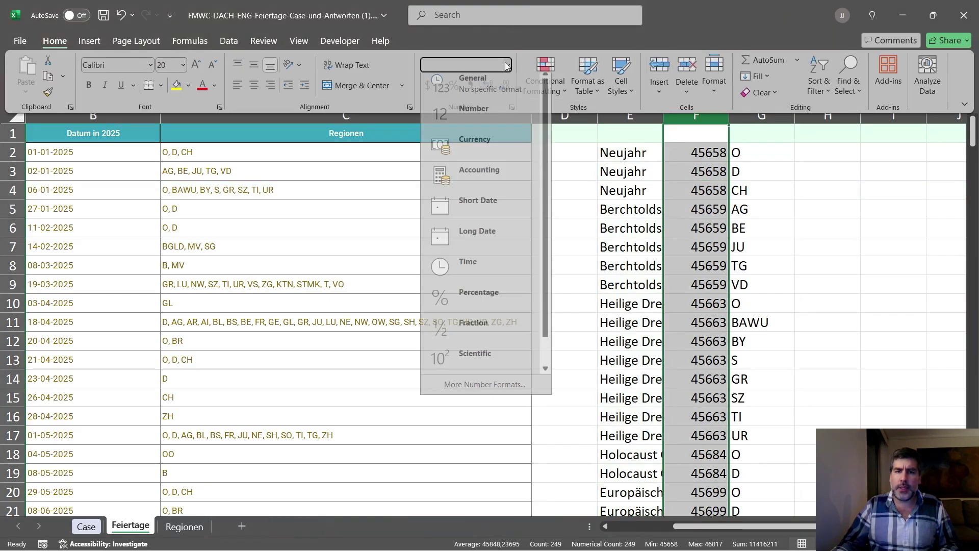
left_click(478, 208)
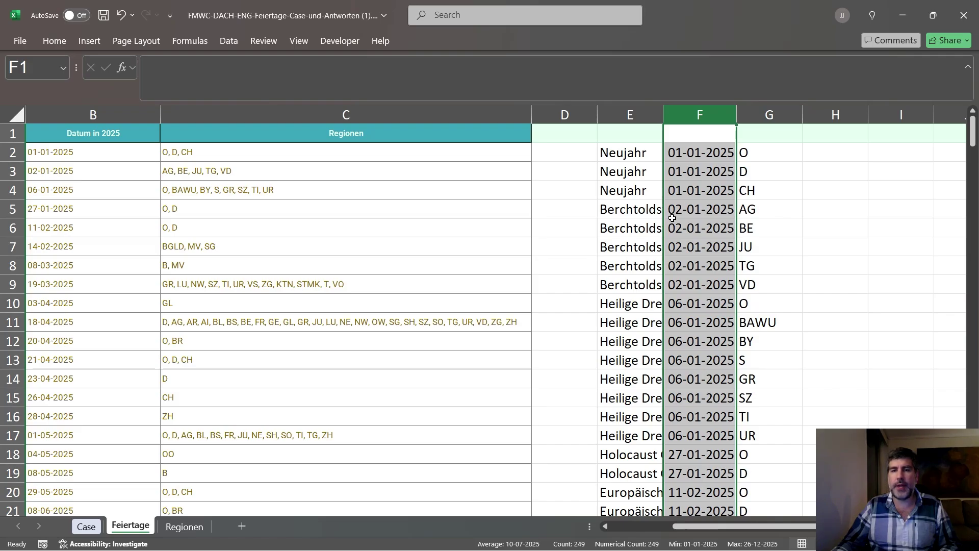
Step: Enter the headers Name, Date and Location in E1:G1 above the split holiday list
left_click(648, 155)
left_click(639, 134)
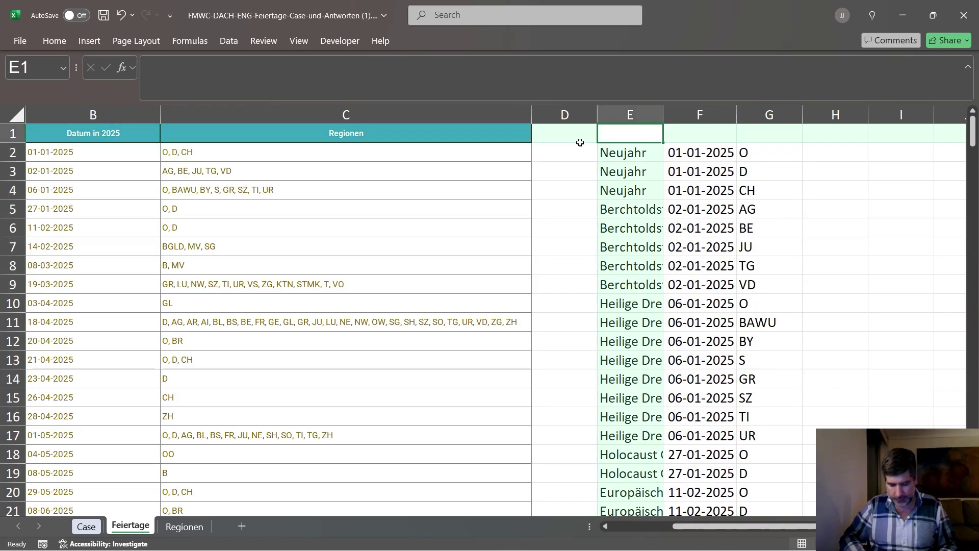
type("Name")
key("Tab")
type("Date")
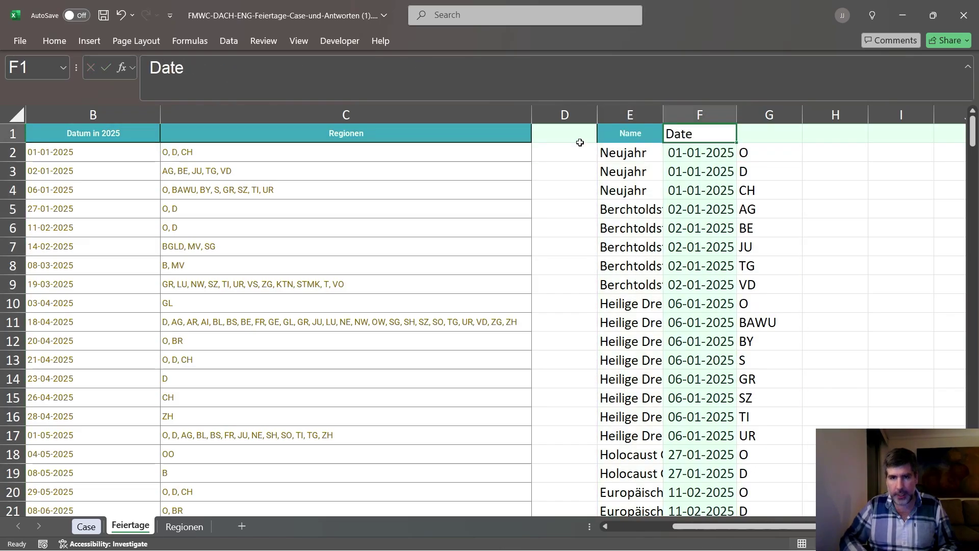
key("Tab")
type("Locat")
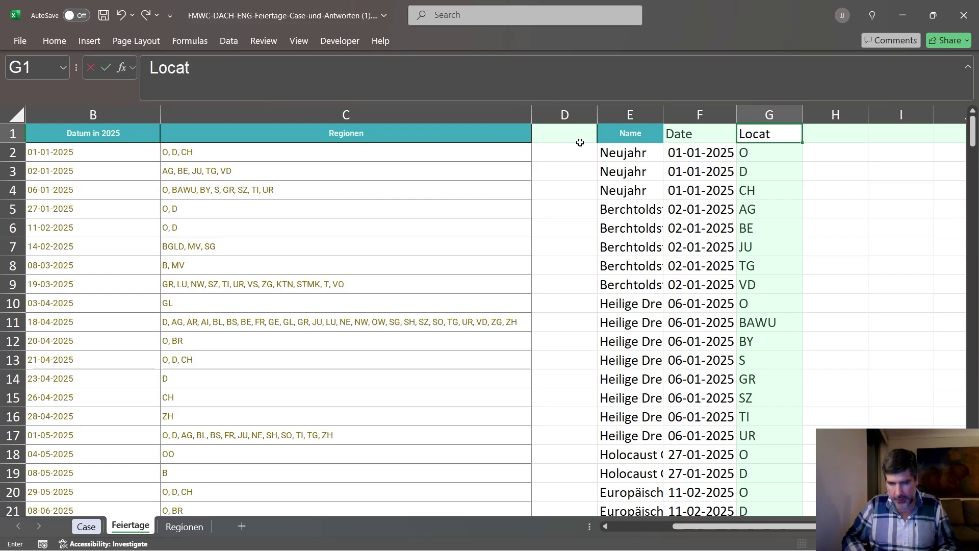
type("ion")
key("Tab")
Step: Begin the Level 2 example formula in E71 of the Case sheet as =sum(countifs(H71; I71:J71
left_click(86, 527)
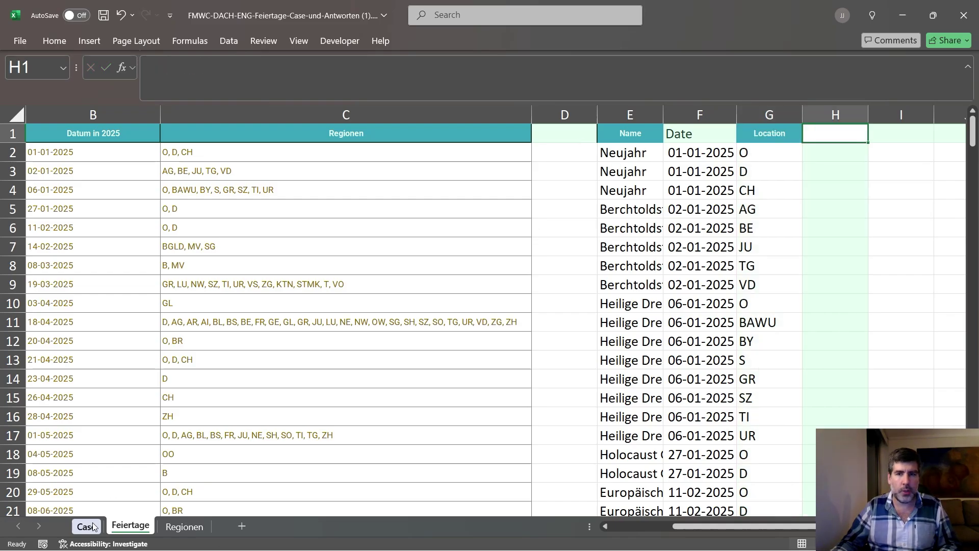
left_click(132, 294)
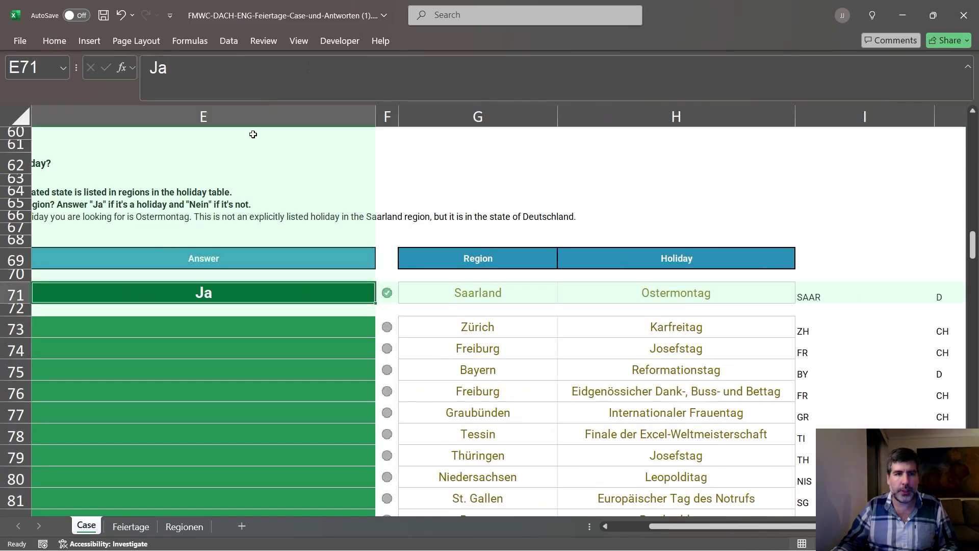
type("=countifs(")
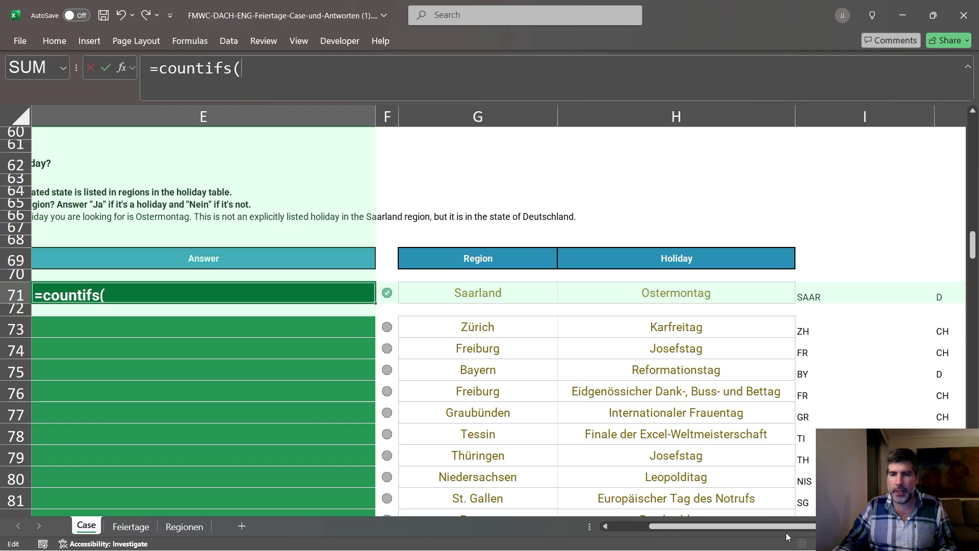
left_click_drag(792, 527, 822, 529)
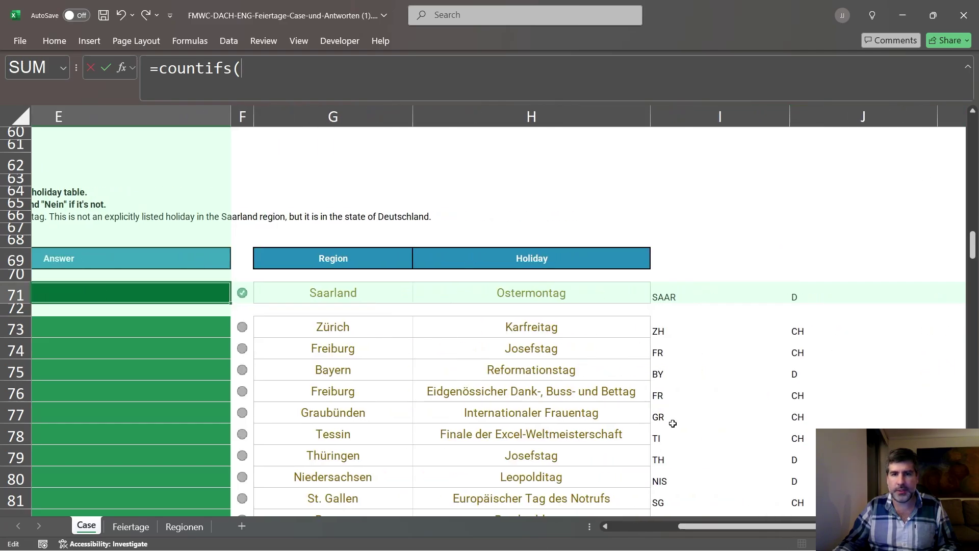
left_click(544, 295)
type(";")
left_click_drag(719, 295, 842, 294)
left_click(243, 68)
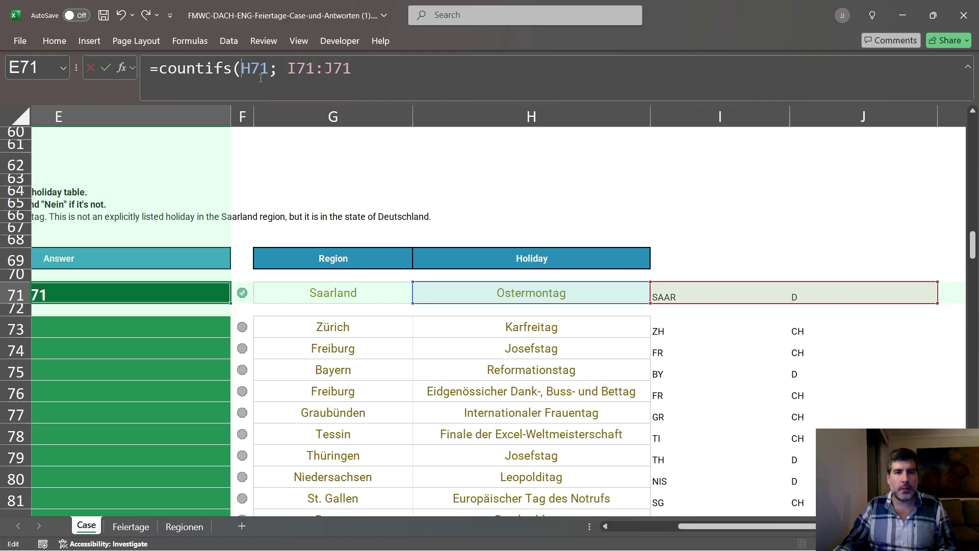
left_click(159, 72)
type("sum(")
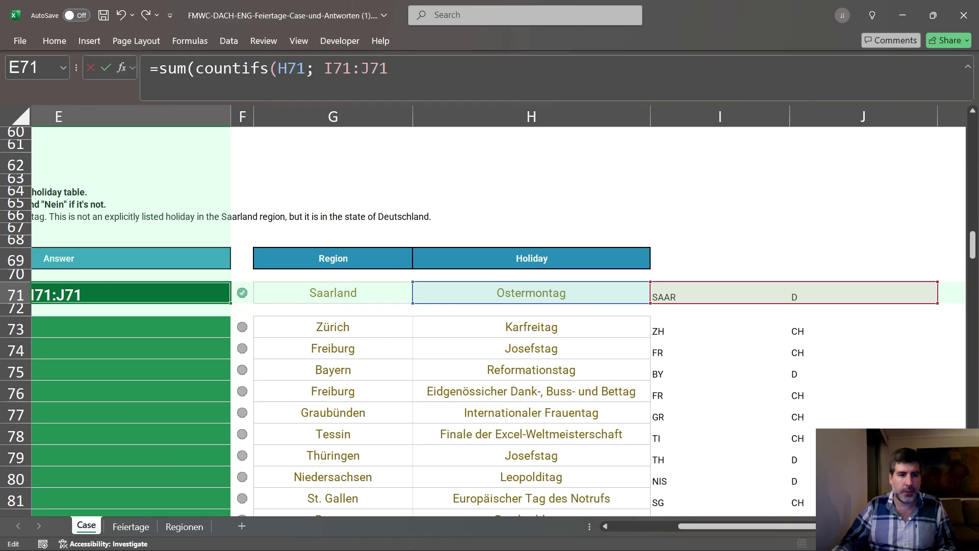
Step: Insert Feiertage!F:.F as the criteria range before H71 in the COUNTIFS formula
left_click(131, 527)
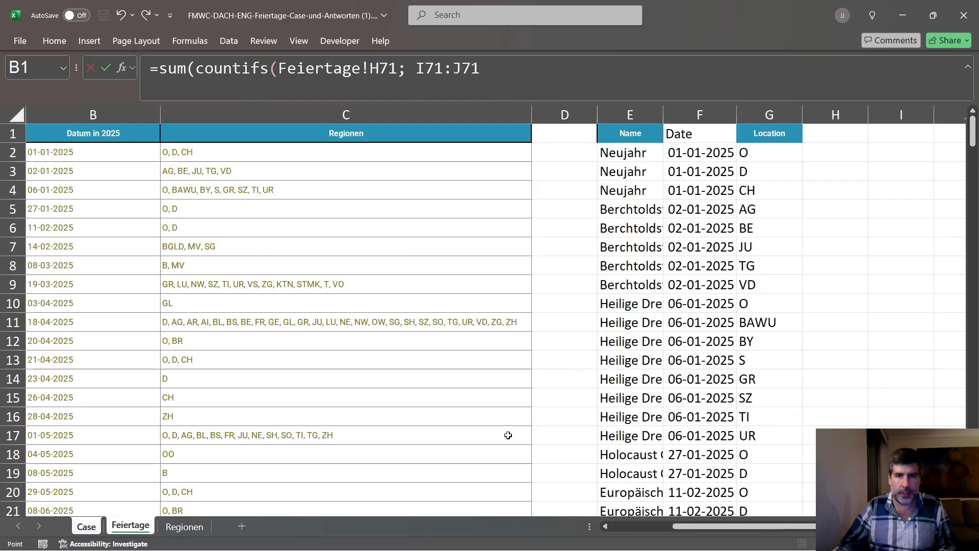
left_click(725, 118)
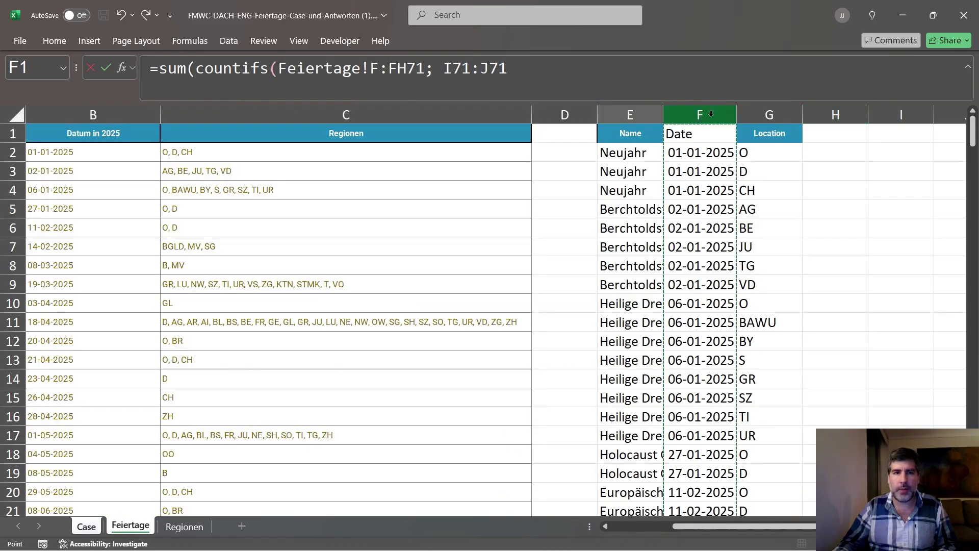
type("; ")
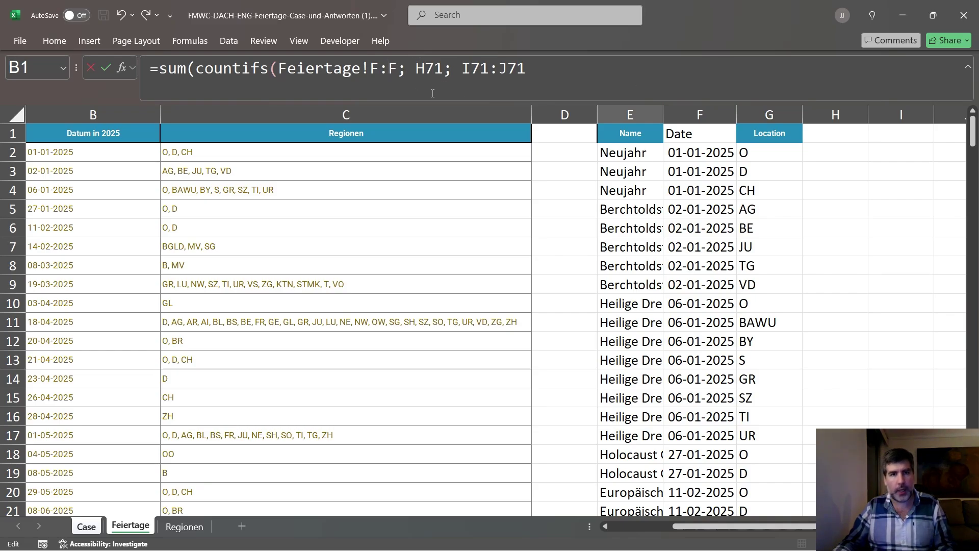
type(".")
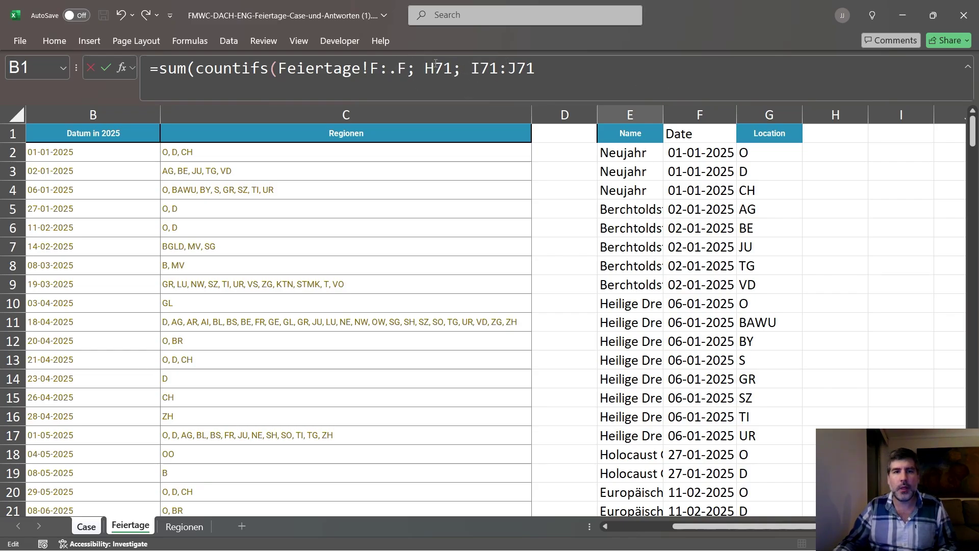
Step: Add Feiertage!G:.G as the criteria range for I71:J71 and complete the SUM(COUNTIFS()) formula in E71
left_click(767, 122)
type(";")
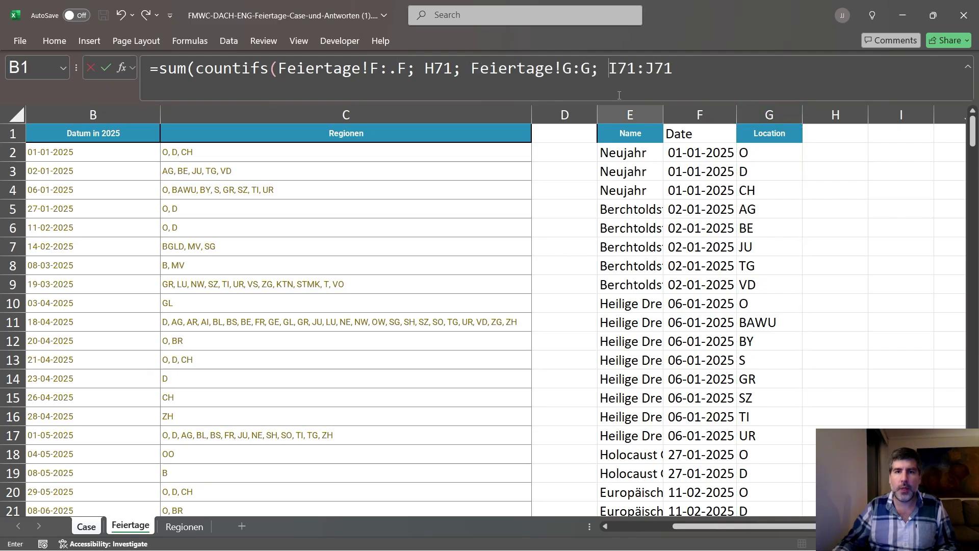
left_click(582, 68)
type(".")
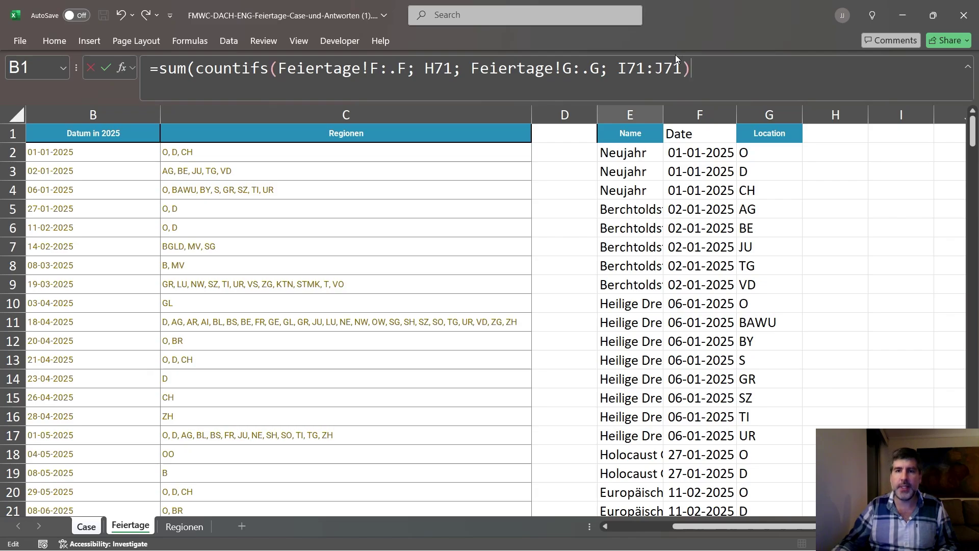
type(")")
left_click_drag(681, 67, 616, 66)
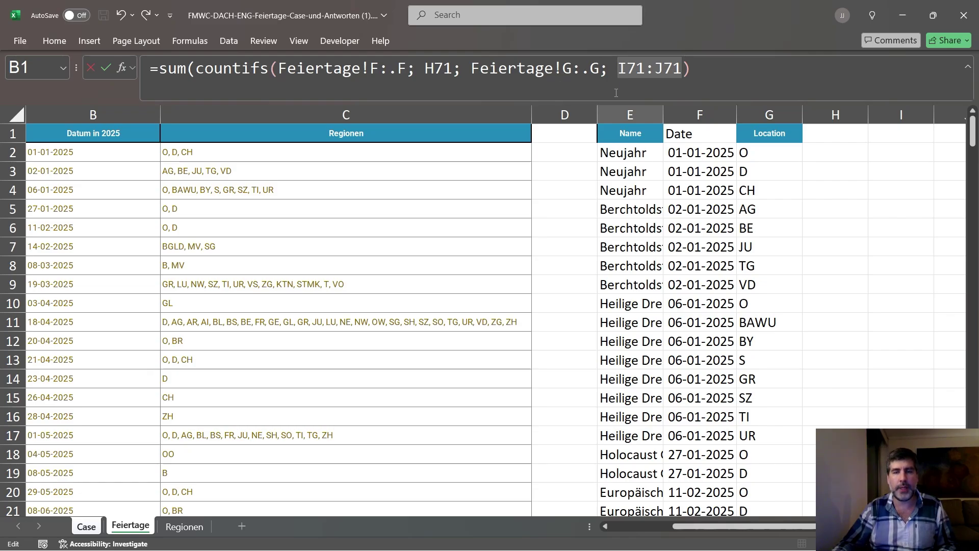
left_click(708, 69)
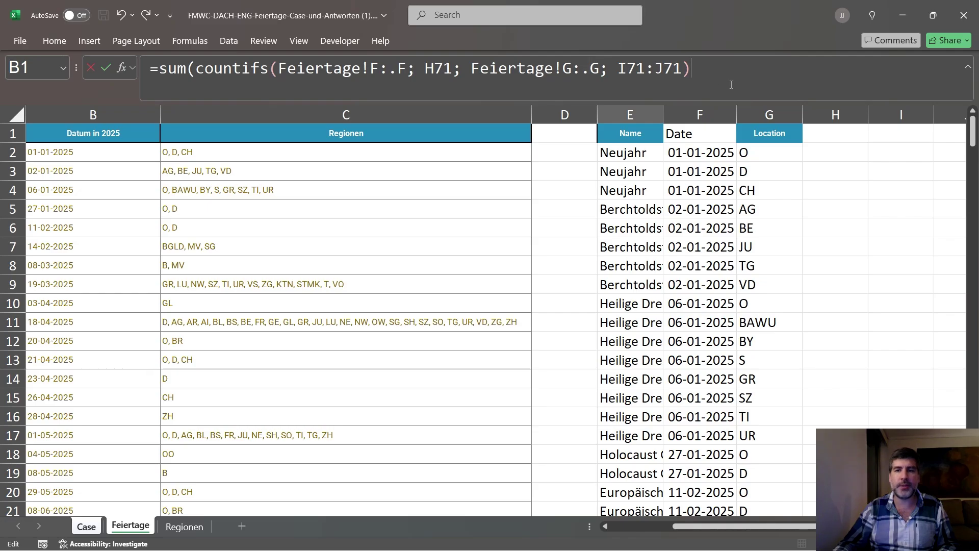
type(")")
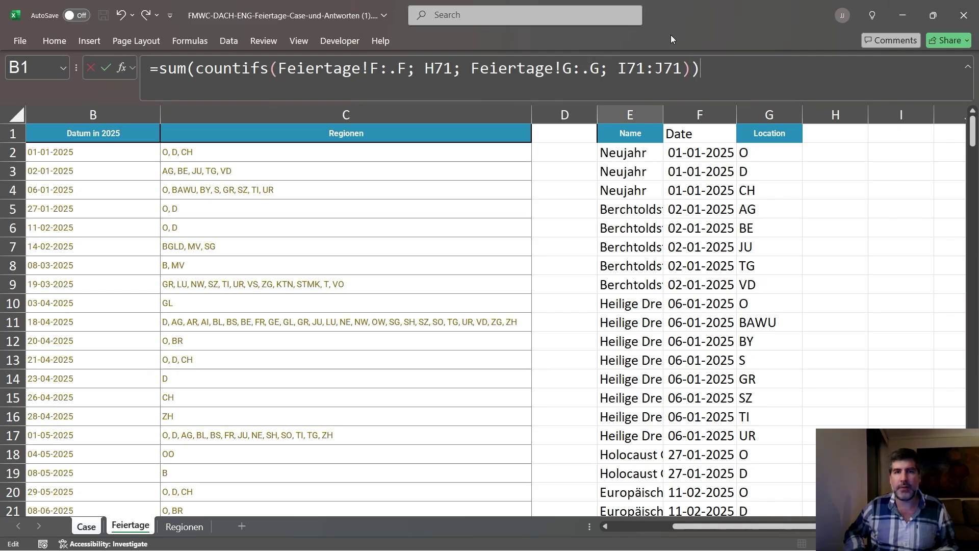
key("Return")
key("Up")
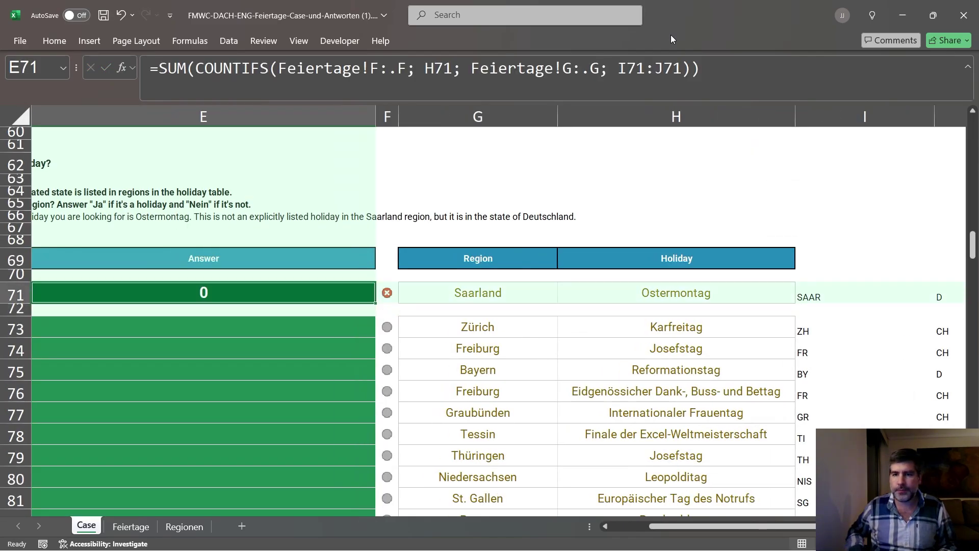
Step: Replace the first criteria range in the E71 formula with the holiday name column, Feiertage!E:.E
key("F2")
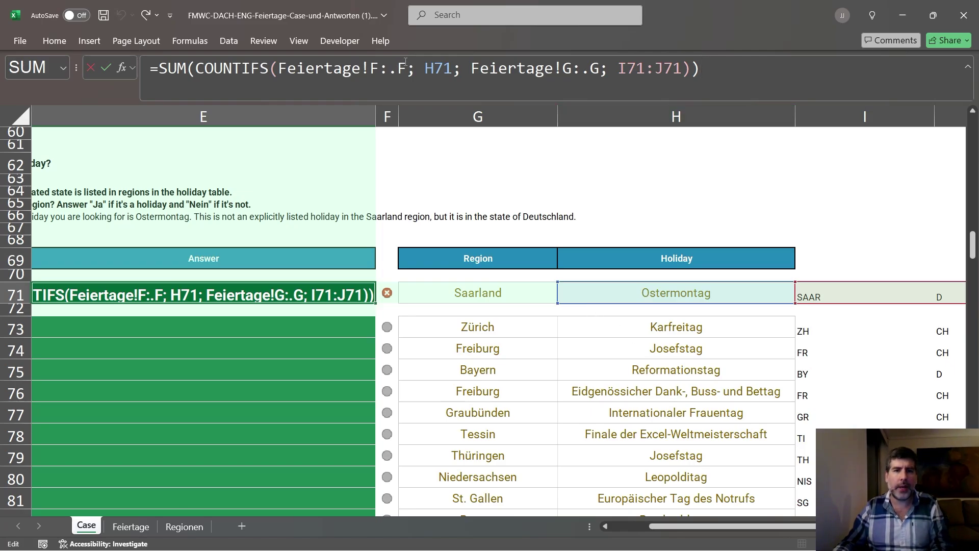
left_click_drag(407, 68, 278, 67)
key("BackSpace")
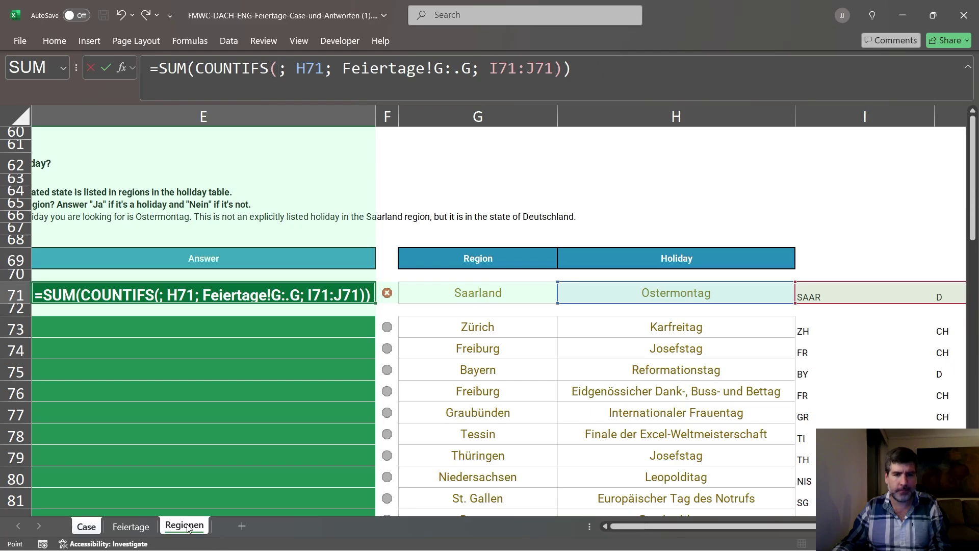
left_click(184, 526)
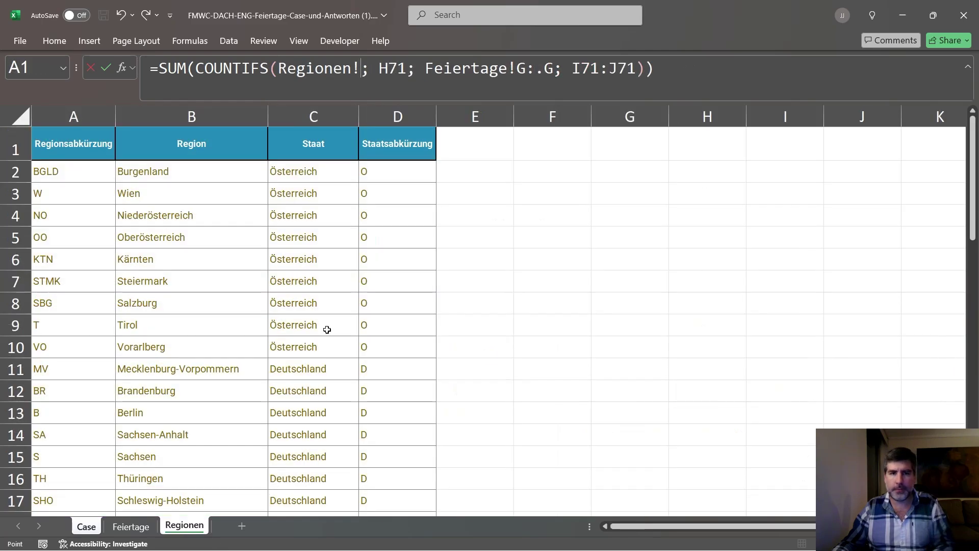
left_click(130, 526)
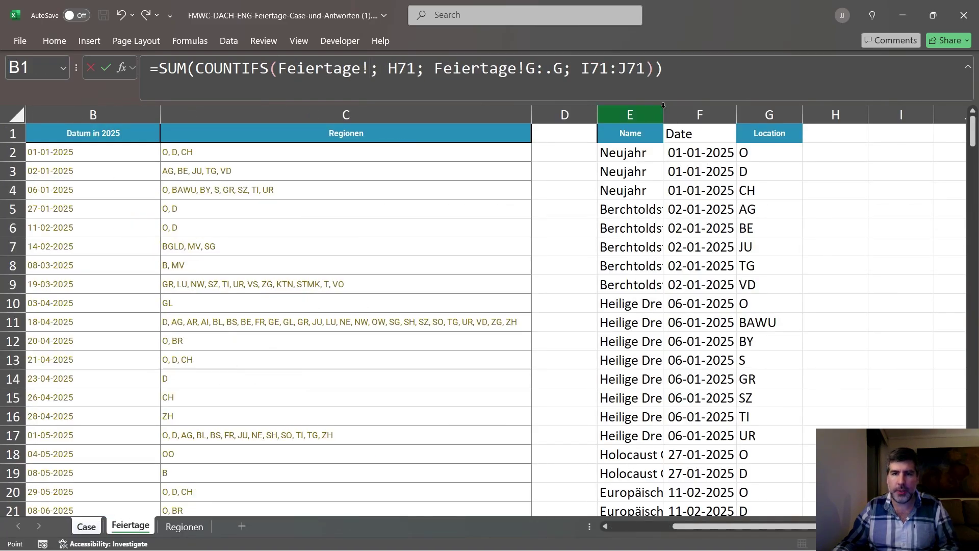
left_click(631, 115)
left_click(385, 61)
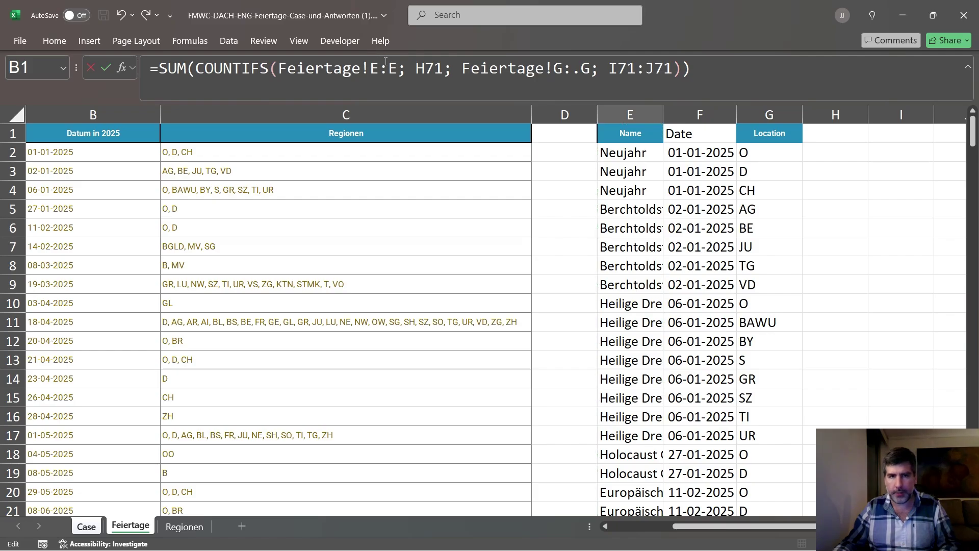
type(".")
key("Return")
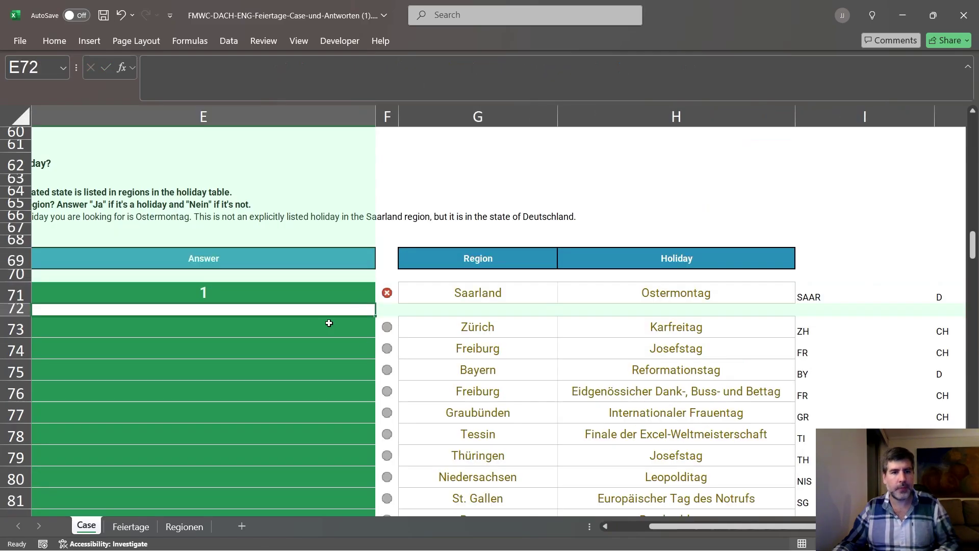
Step: Wrap the SUM(COUNTIFS()) formula in E71 in an IF that returns "Ja" when true and "Nein" otherwise
left_click(190, 370)
left_click(295, 289)
key("F2")
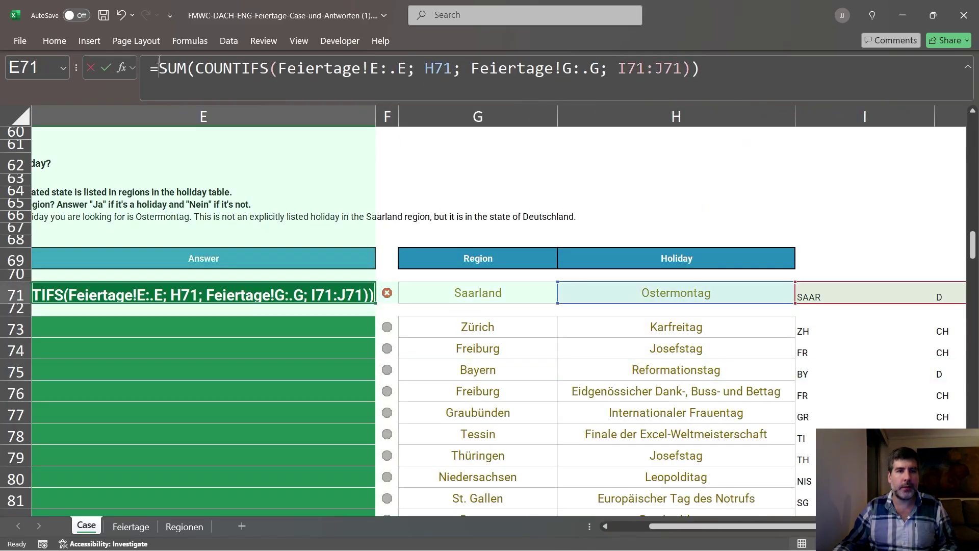
left_click_drag(686, 531, 647, 530)
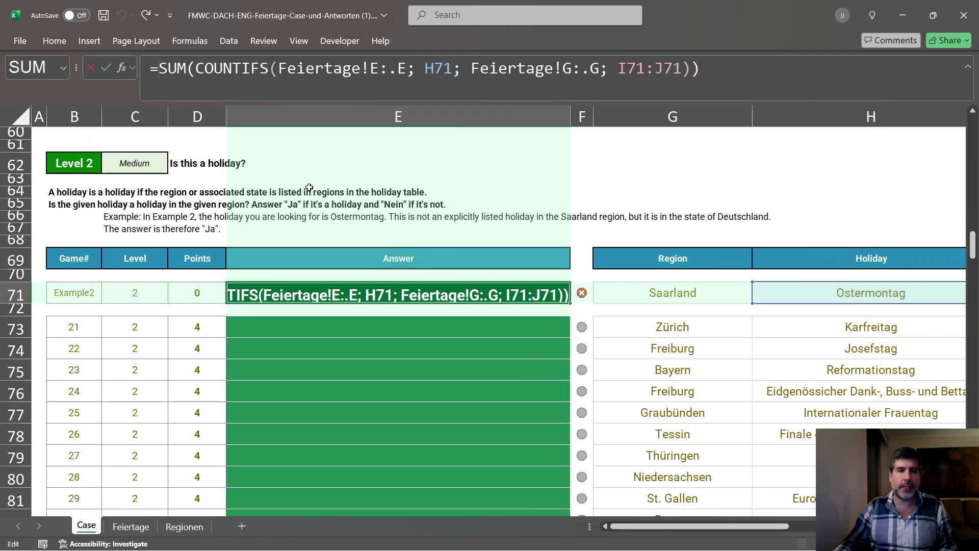
type("if(")
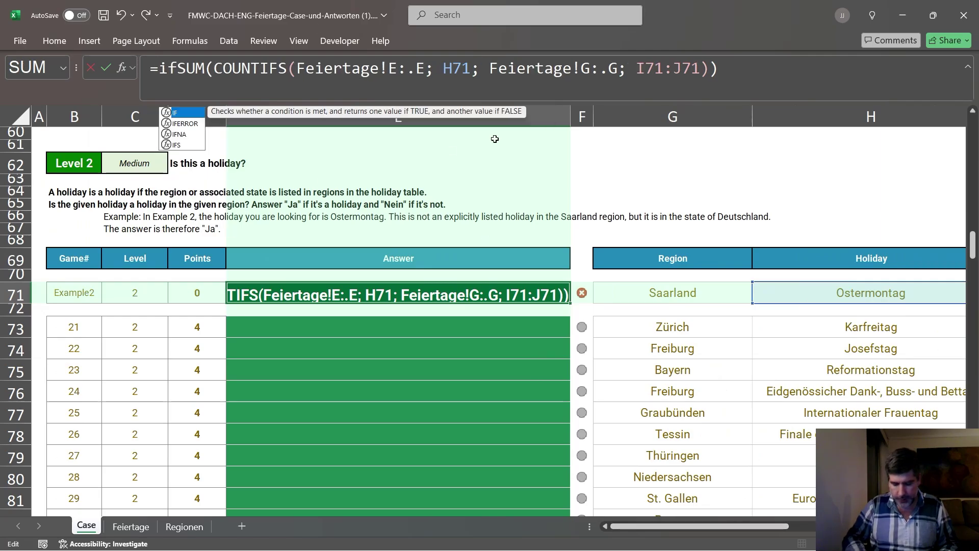
left_click(757, 76)
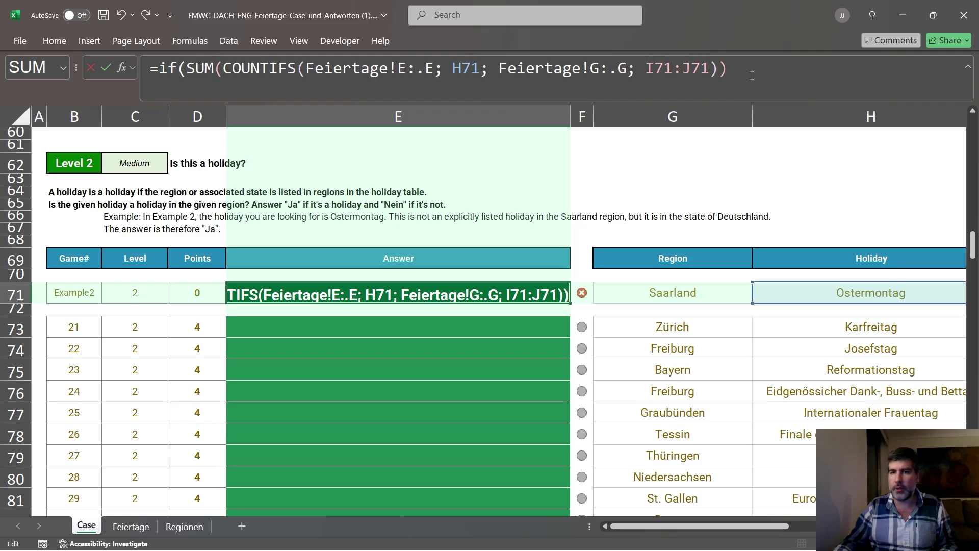
type("; ")
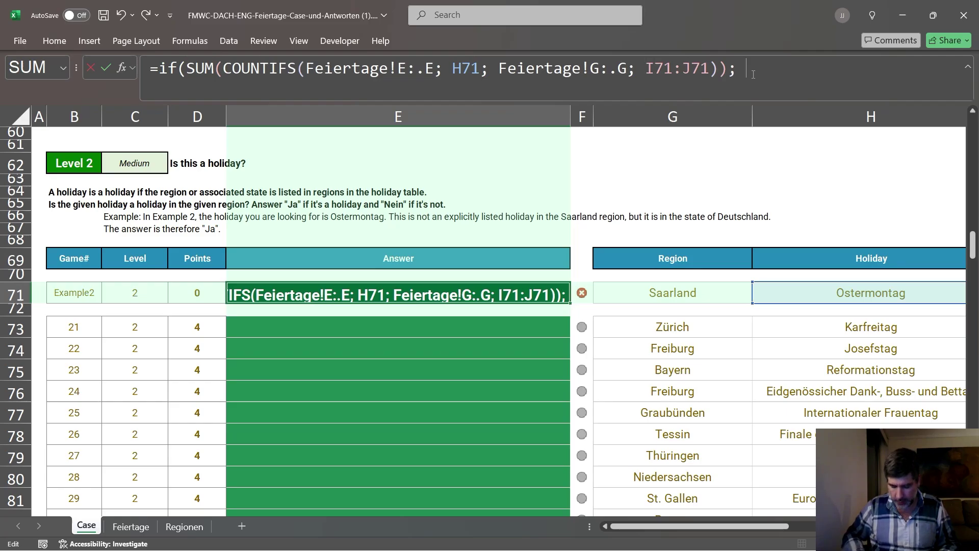
type("\"Ja\"; ")
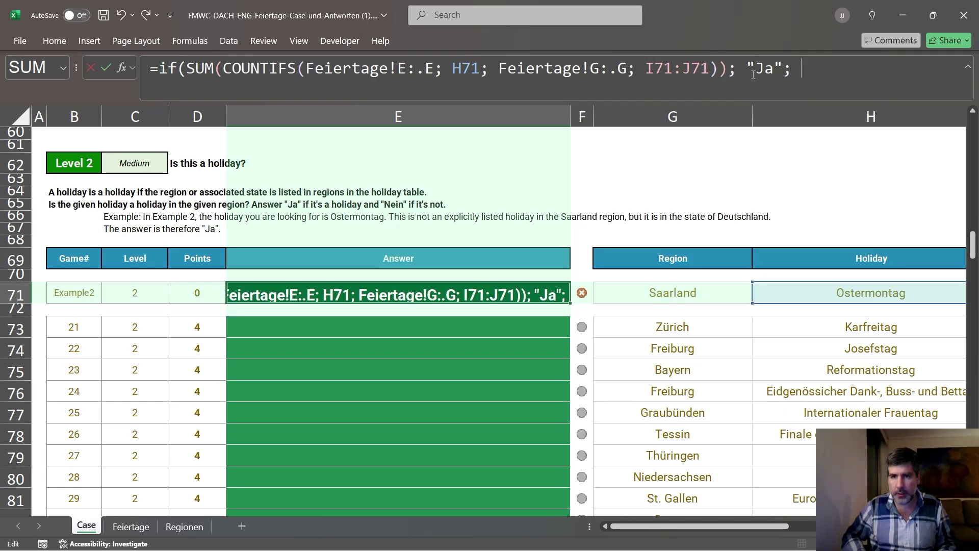
type("\"Nein")
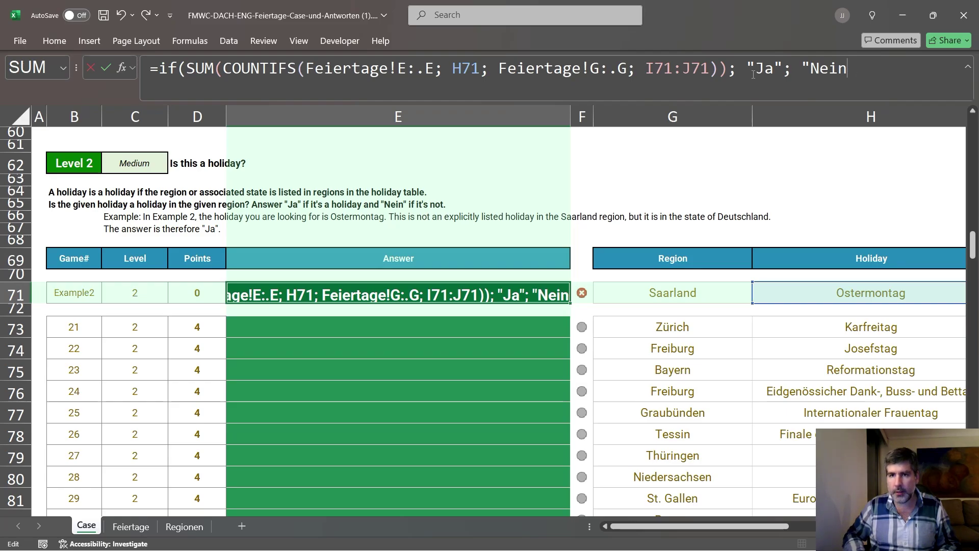
type("\")")
key("Return")
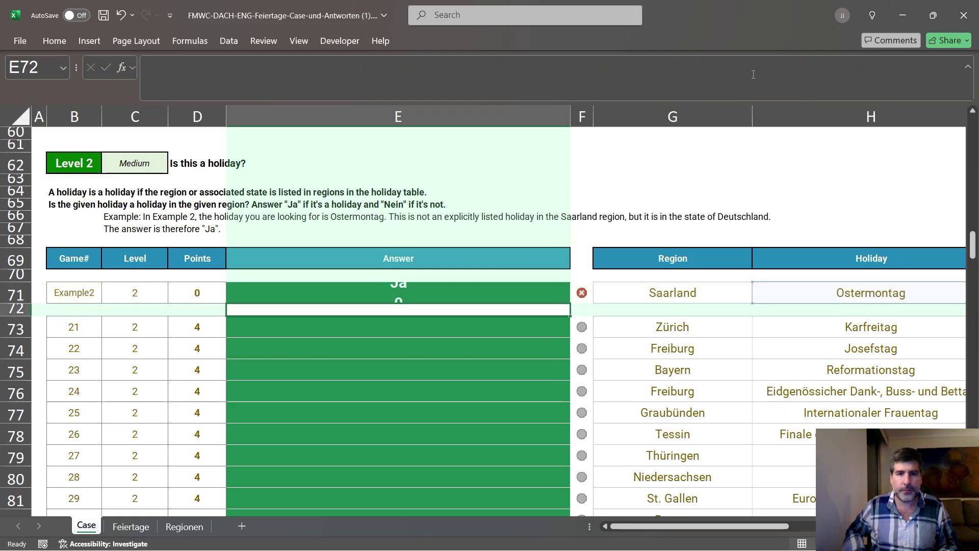
Step: Copy the E71 formula into the Level 2 answer cells E73:E92
key("Up")
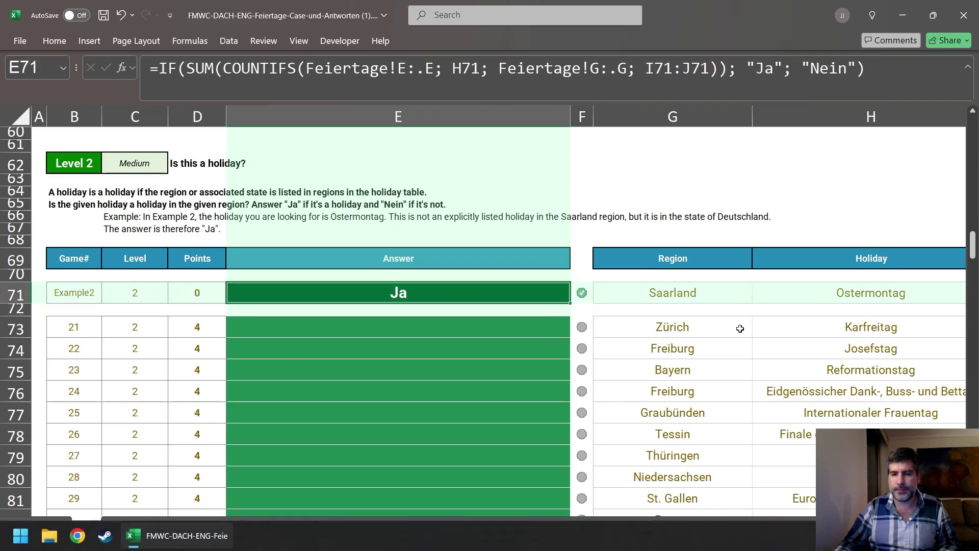
key("ctrl+c")
left_click(539, 344)
scroll(540, 344, "down", 5)
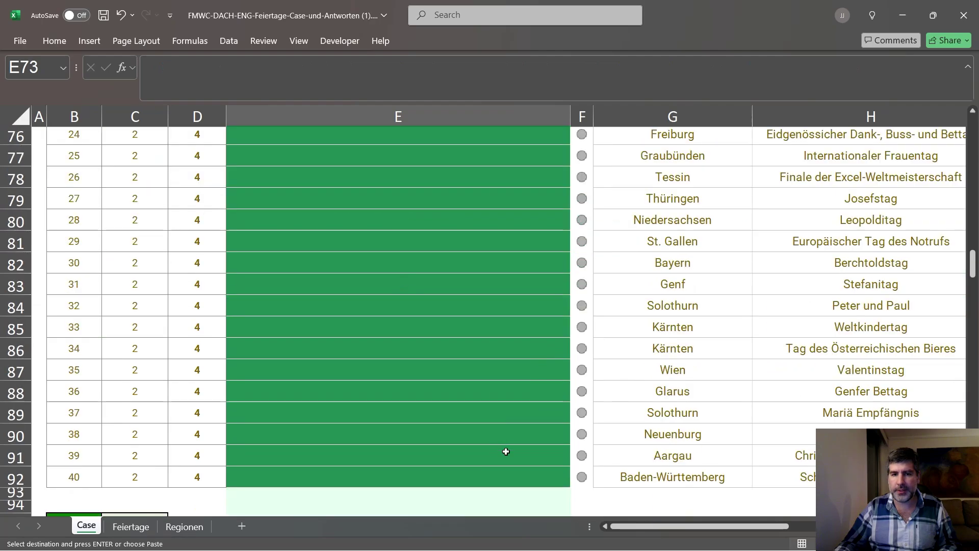
left_click(506, 473, "shift")
key("ctrl+v")
Step: Check the Level 2 answers down to row 92 and read the Level 3 task "Wie viele Feiertage?"
left_click_drag(629, 525, 632, 526)
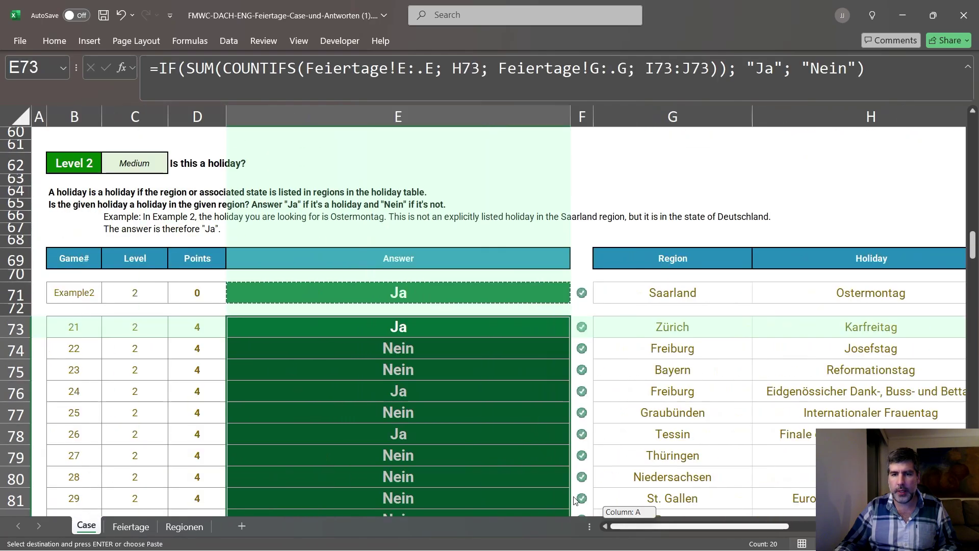
scroll(582, 378, "down", 8)
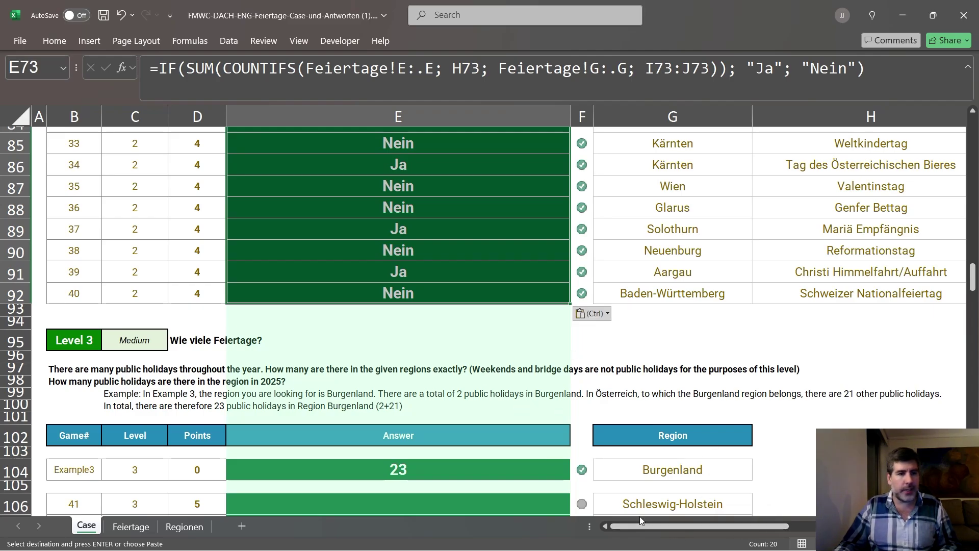
left_click(197, 334)
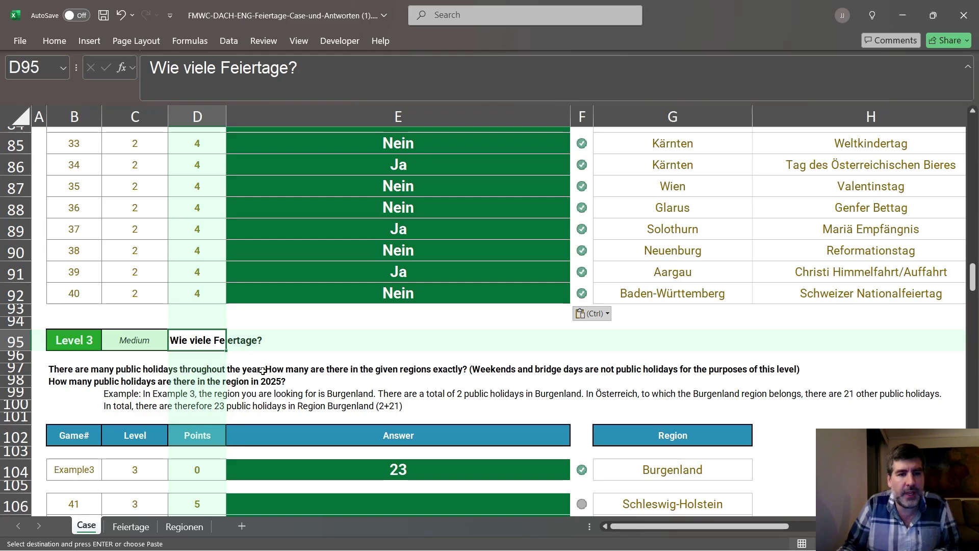
Step: Copy the region and country code lookups from I92:J92 into the Level 3 example row, I104:J104
left_click(77, 376)
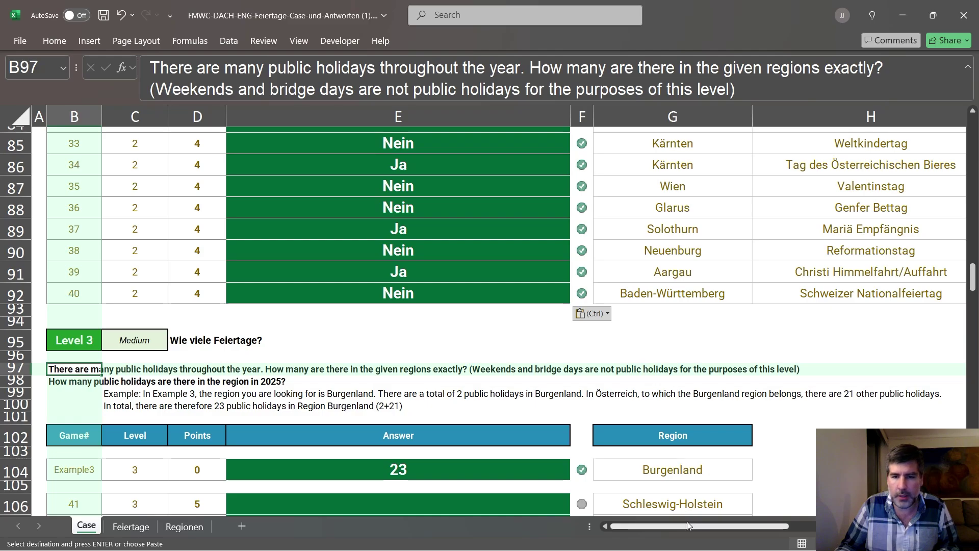
left_click_drag(686, 525, 785, 525)
left_click(541, 296)
left_click_drag(541, 296, 658, 297)
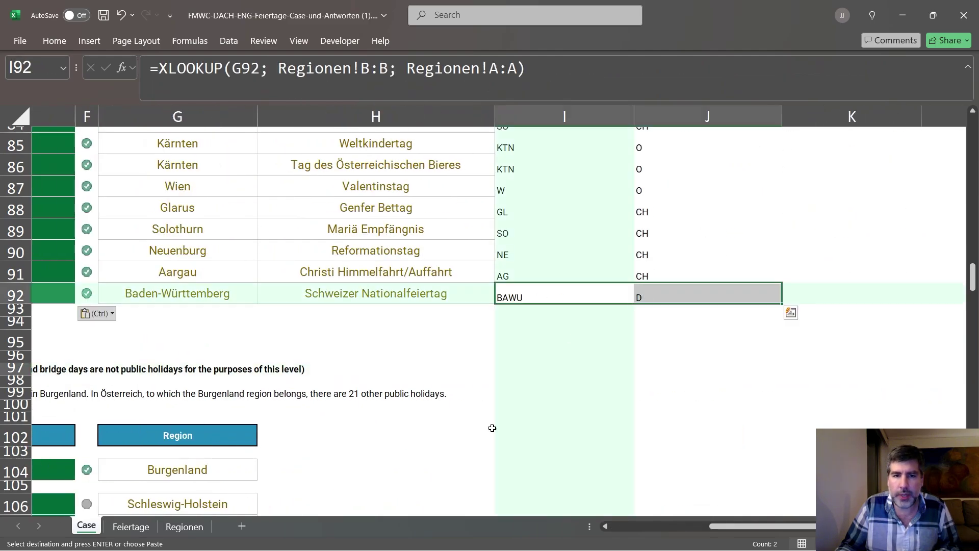
key("ctrl+c")
left_click(506, 470)
scroll(520, 307, "down", 1)
scroll(520, 308, "down", 4)
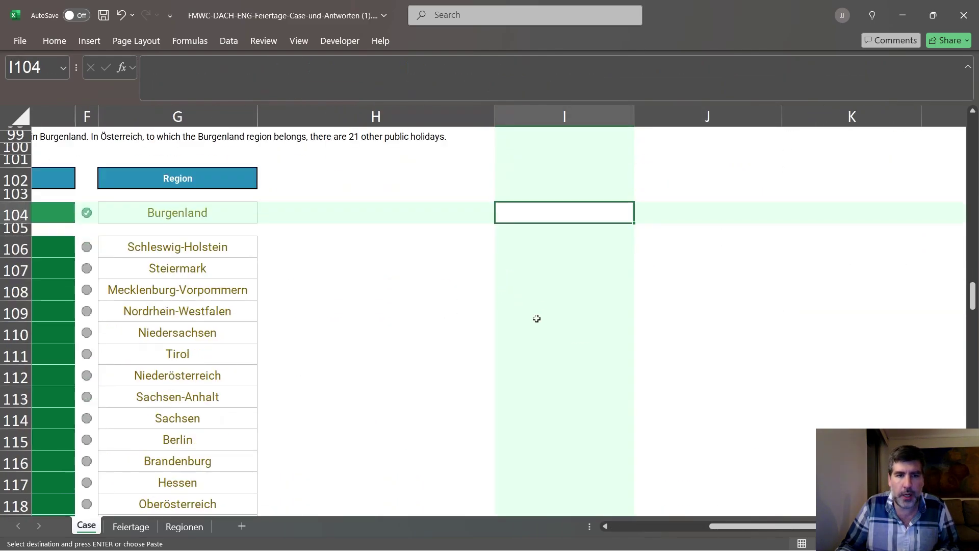
key("ctrl+v")
Step: Paste the same code lookups beside the Level 3 regions, from I106:J106 down through row 126
key("Down")
key("Down")
scroll(508, 317, "down", 4)
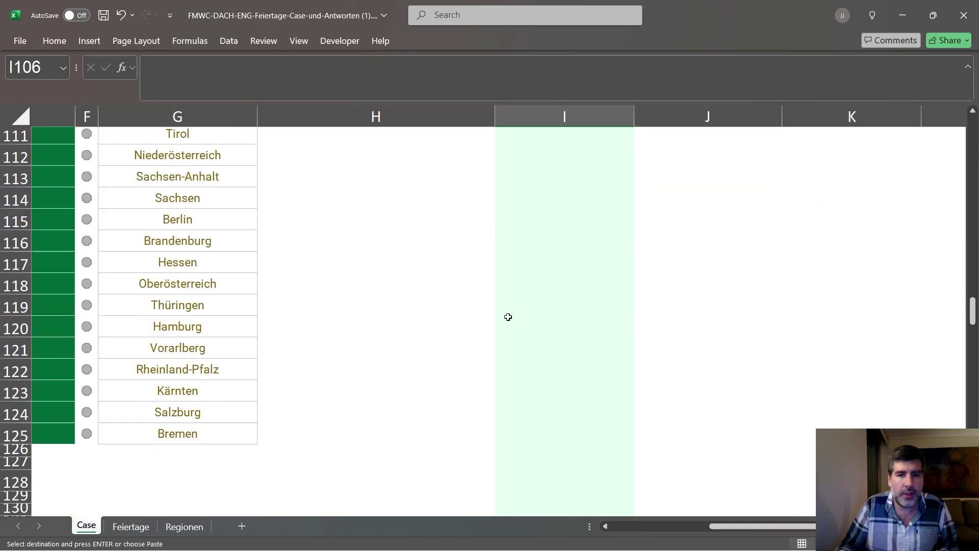
left_click(518, 449, "shift")
key("ctrl+v")
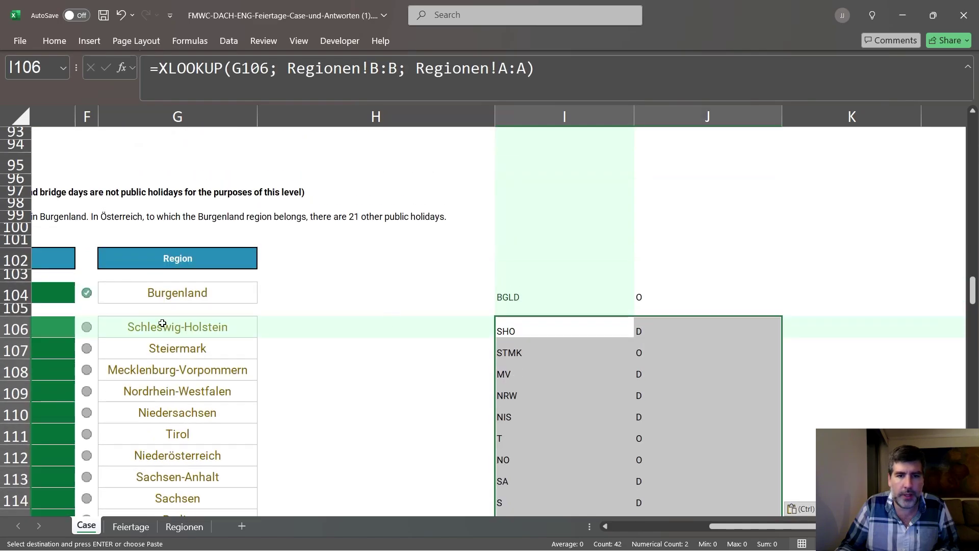
Step: Copy the Level 2 answer formula from E92 into the Level 3 example answer cell E104
scroll(748, 522, "left", 5)
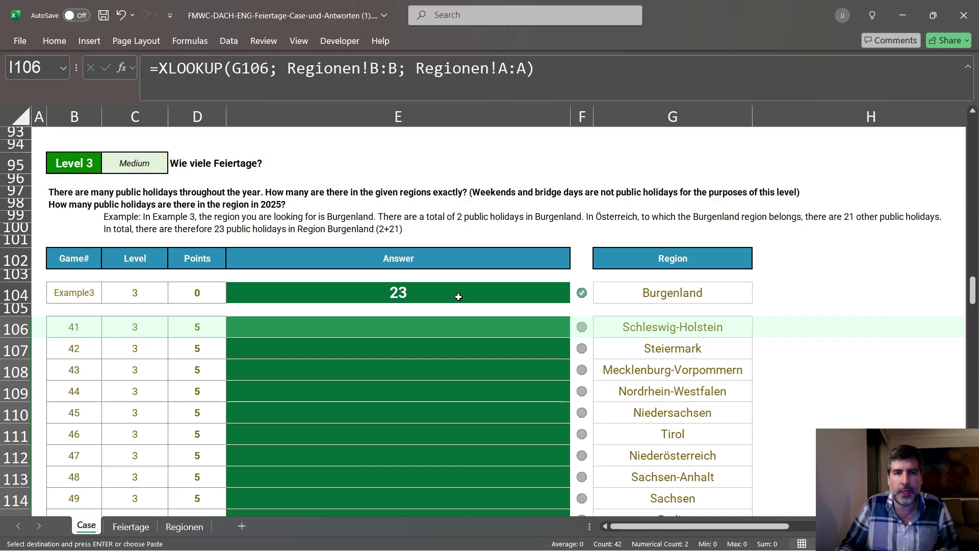
scroll(459, 311, "up", 2)
left_click(398, 227)
key("ctrl+c")
left_click(420, 403)
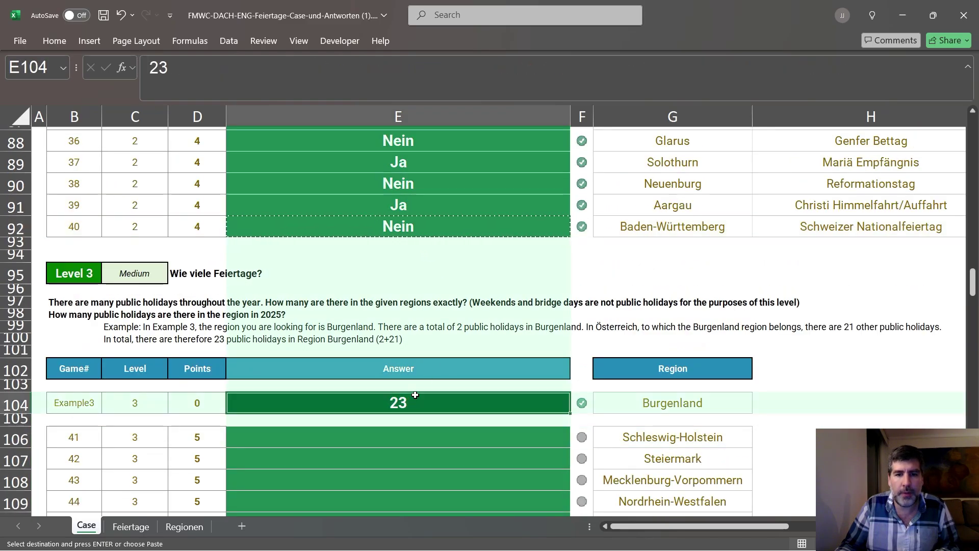
key("ctrl+v")
Step: Remove the IF wrapper with its "Ja" and "Nein" results from the E104 formula, keeping only SUM(COUNTIFS())
left_click(747, 67)
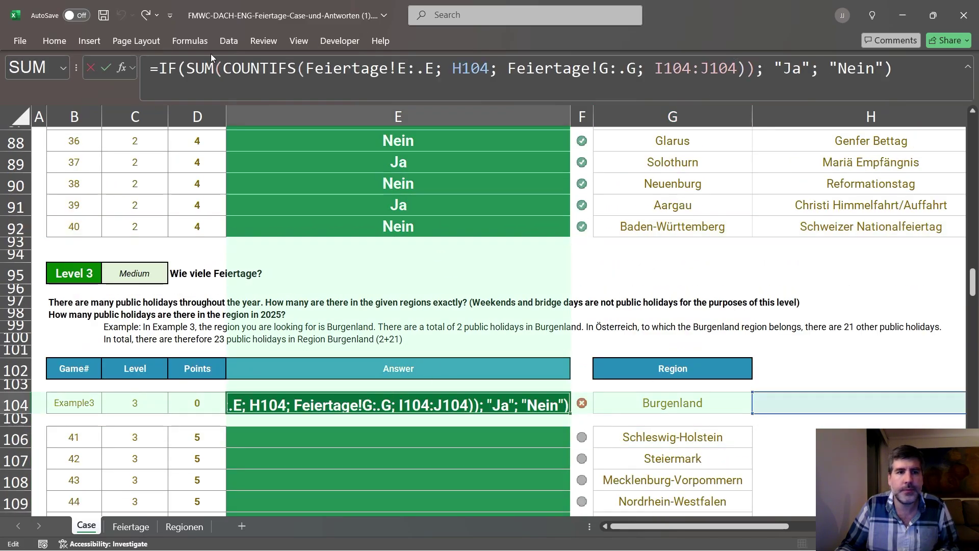
left_click_drag(186, 68, 158, 66)
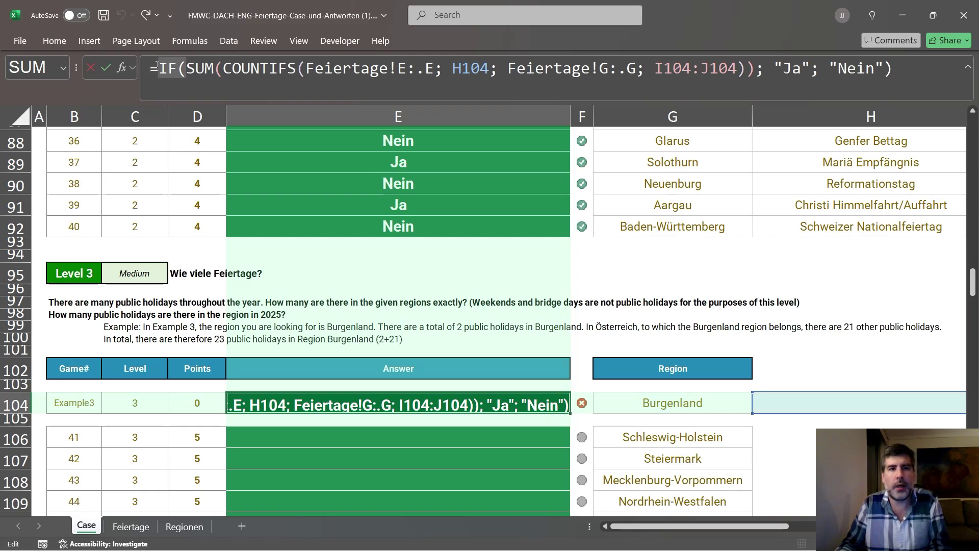
key("Delete")
left_click_drag(727, 71, 866, 71)
key("Delete")
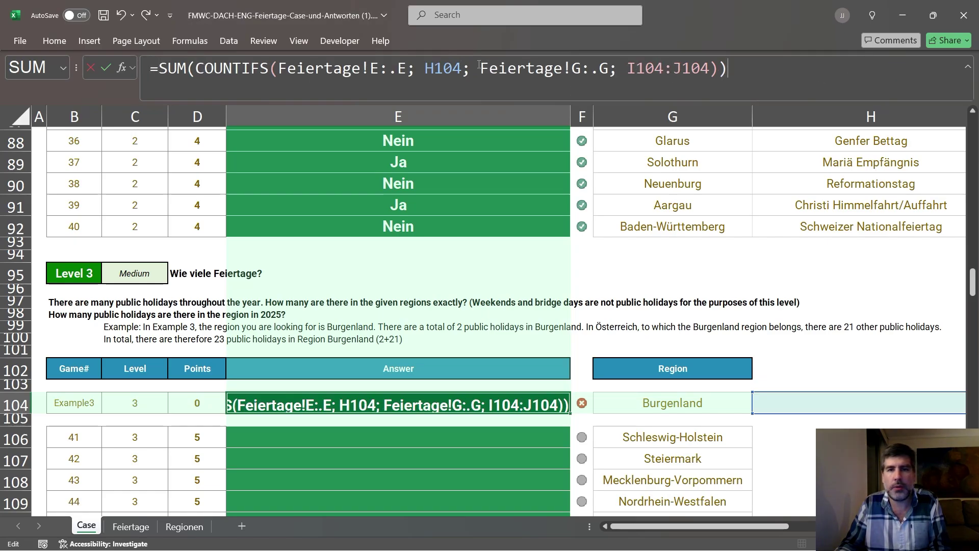
Step: Drop the holiday name criterion from E104 so the formula is =SUM(COUNTIFS(Feiertage!G:.G; I104:J104))
left_click_drag(479, 65, 278, 67)
key("Delete")
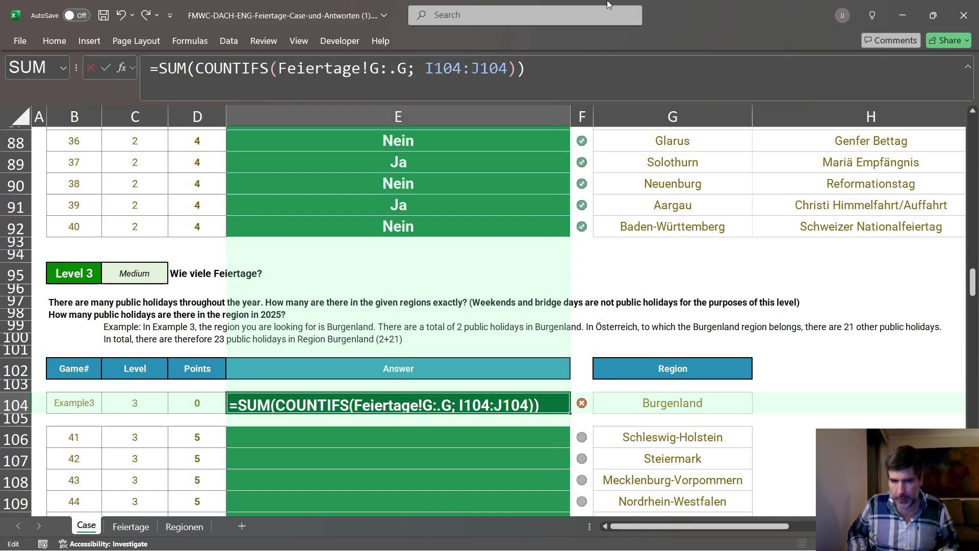
key("Return")
Step: Copy the E104 formula into the Level 3 answer cells E106:E125, and read the Level 4 task
key("Up")
key("ctrl+c")
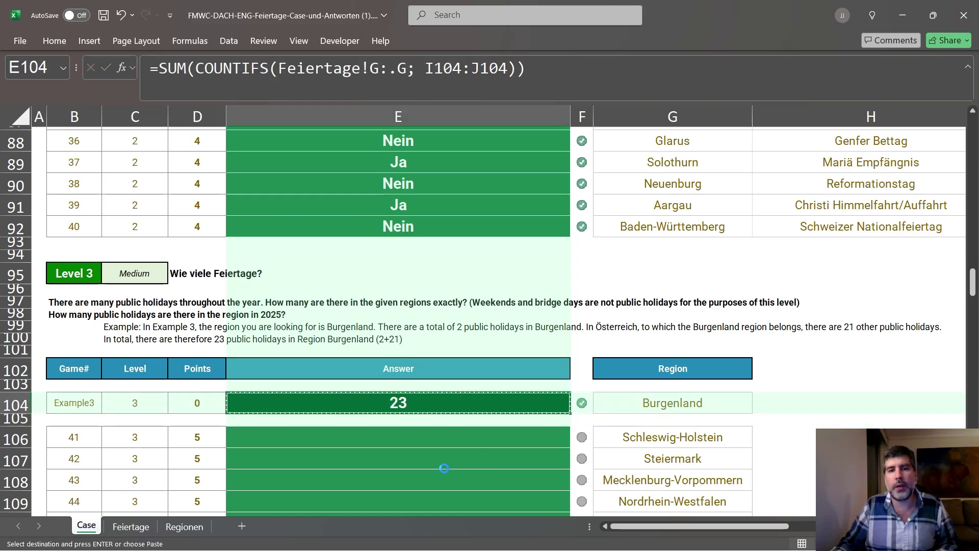
left_click(393, 448)
scroll(403, 447, "down", 7)
left_click(406, 467, "shift")
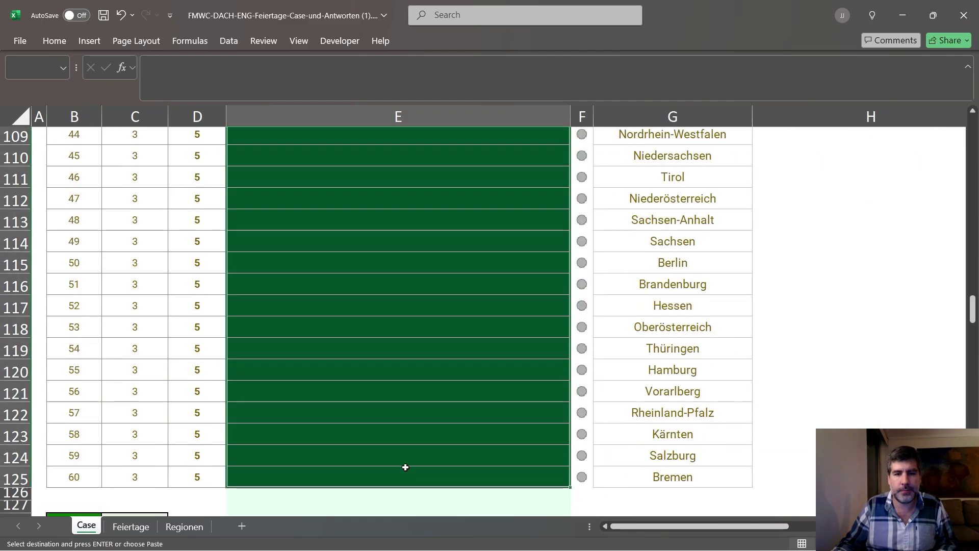
key("ctrl+v")
scroll(464, 352, "down", 8)
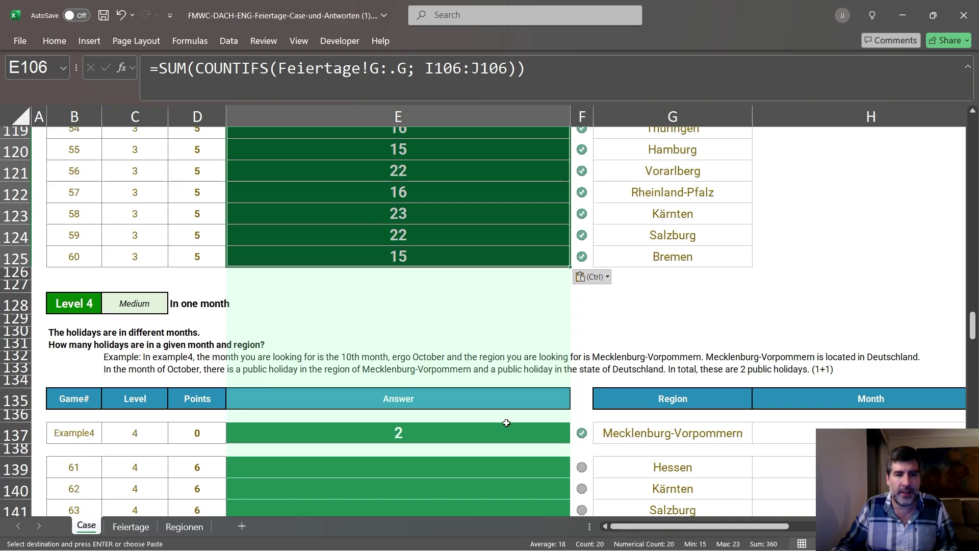
Step: Add a "Month" heading in H1 of the Feiertage sheet, next to the Location column
left_click(134, 527)
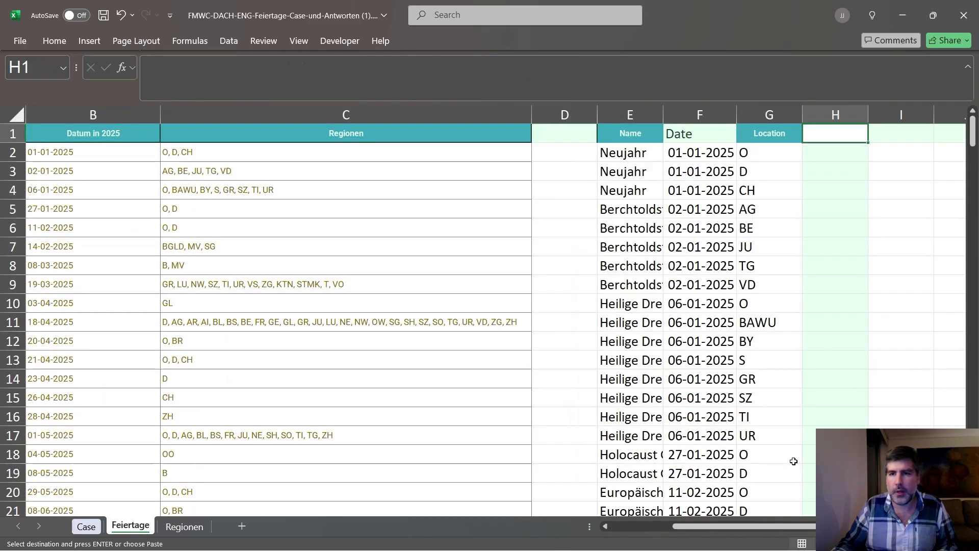
type("M")
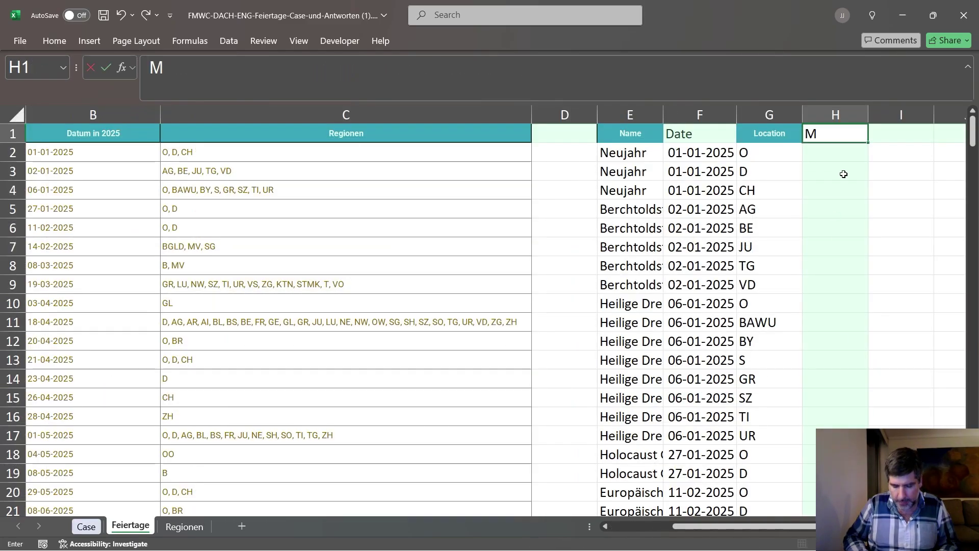
type("onth")
key("Return")
Step: Enter =MONTH(F2:F250) in H2 to extract the month number of every holiday date
type("=")
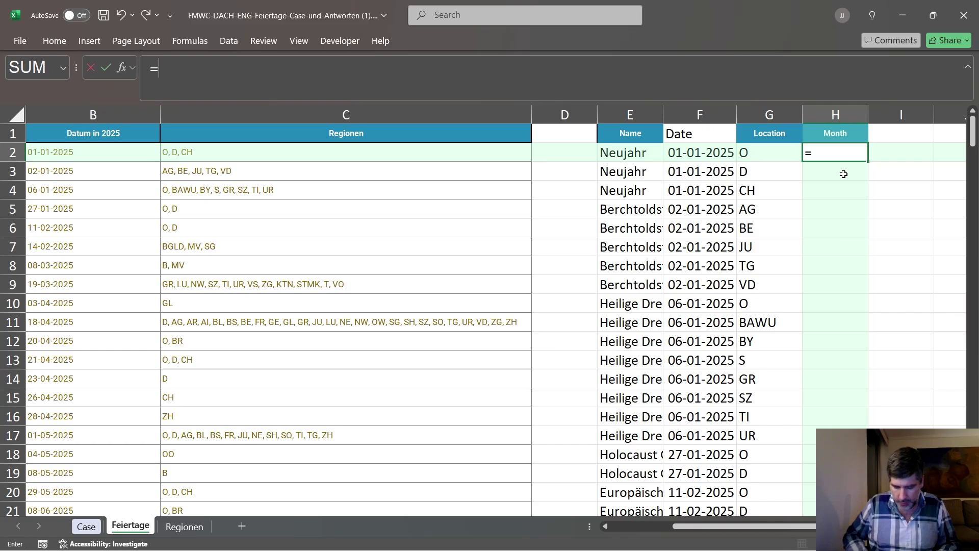
type("month(")
key("Left")
key("Left")
key("ctrl+shift+Down")
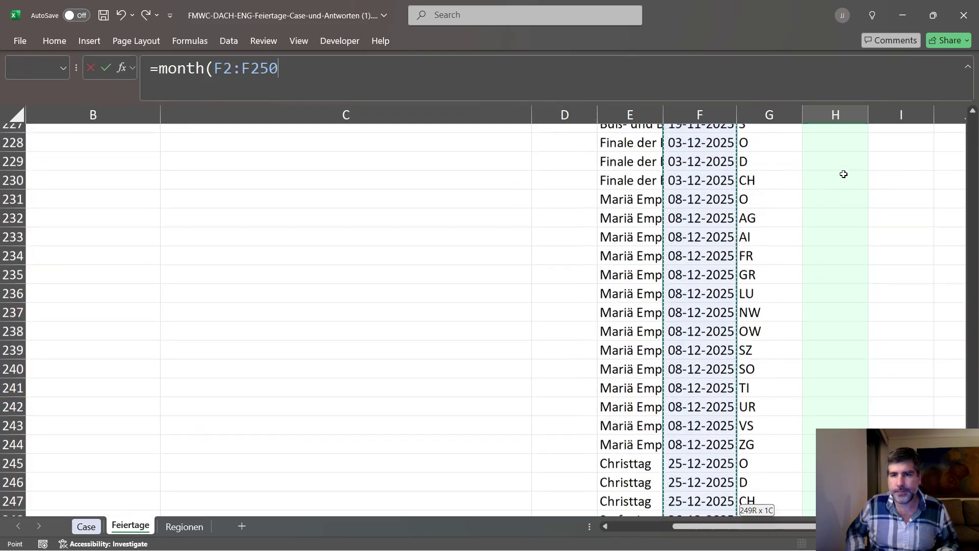
key("Return")
scroll(844, 174, "up", 1)
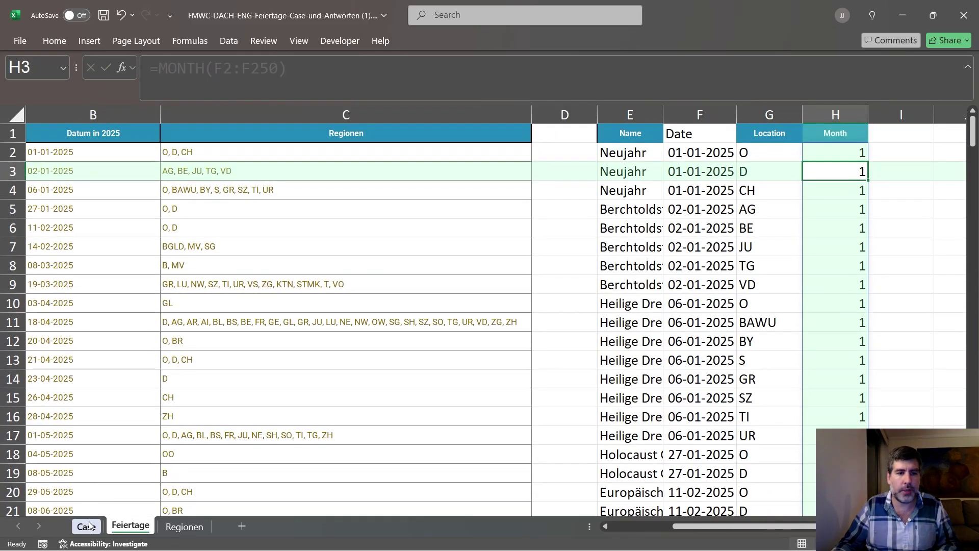
Step: Copy the Level 3 formula from E125 on the Case sheet into the Level 4 example answer cell E137
left_click(86, 526)
left_click(390, 256)
key("ctrl+c")
left_click(403, 433)
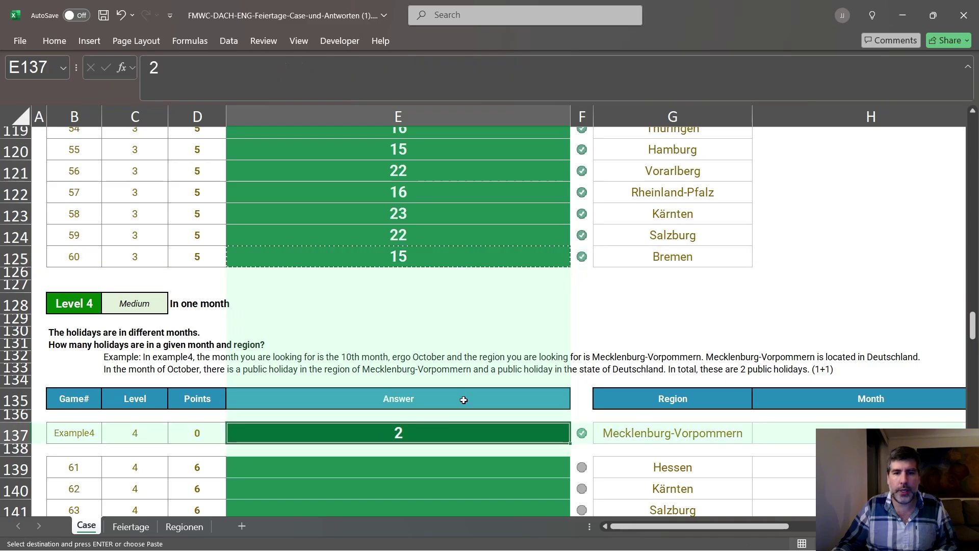
key("ctrl+v")
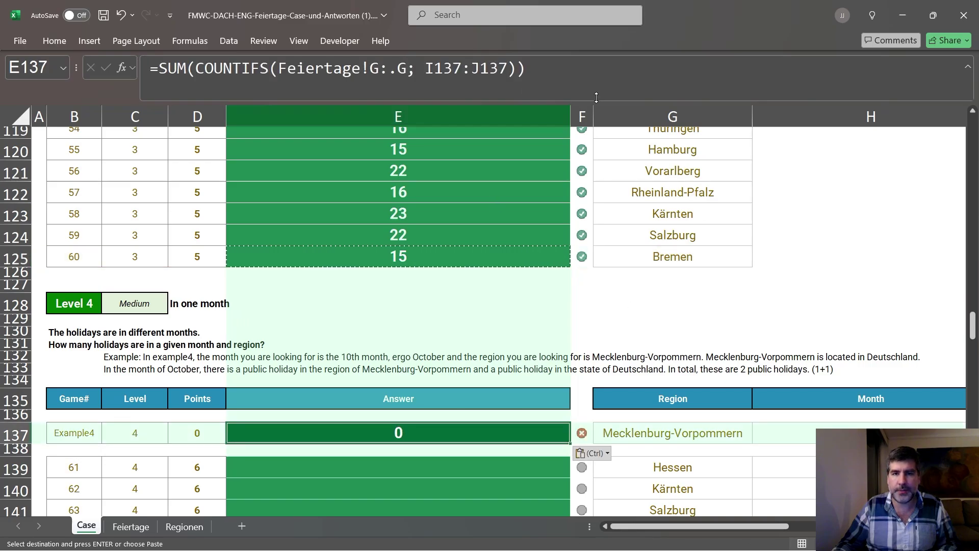
left_click(603, 72)
key("Escape")
Step: Clear the stray code lookups in I126:J126 below the Level 3 rows
left_click_drag(724, 526, 820, 526)
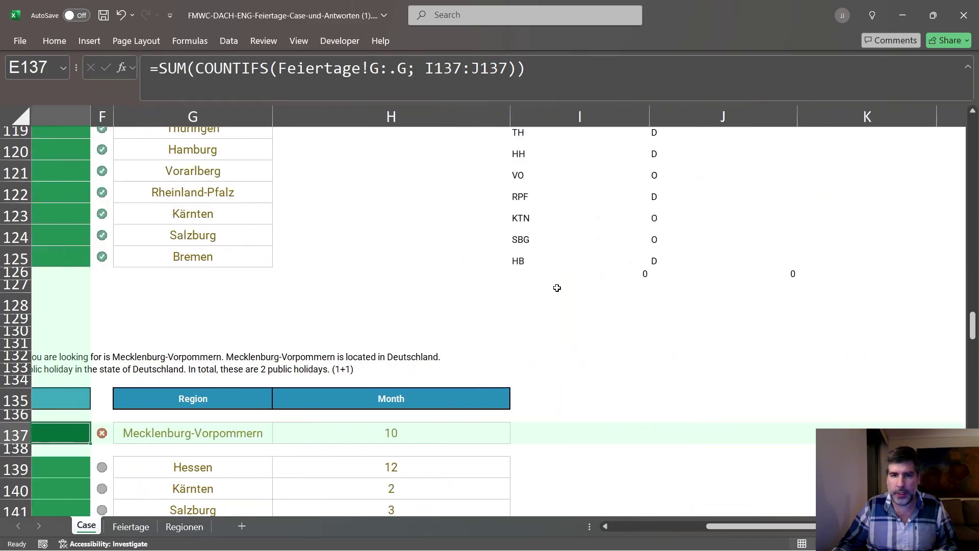
left_click_drag(553, 257, 663, 257)
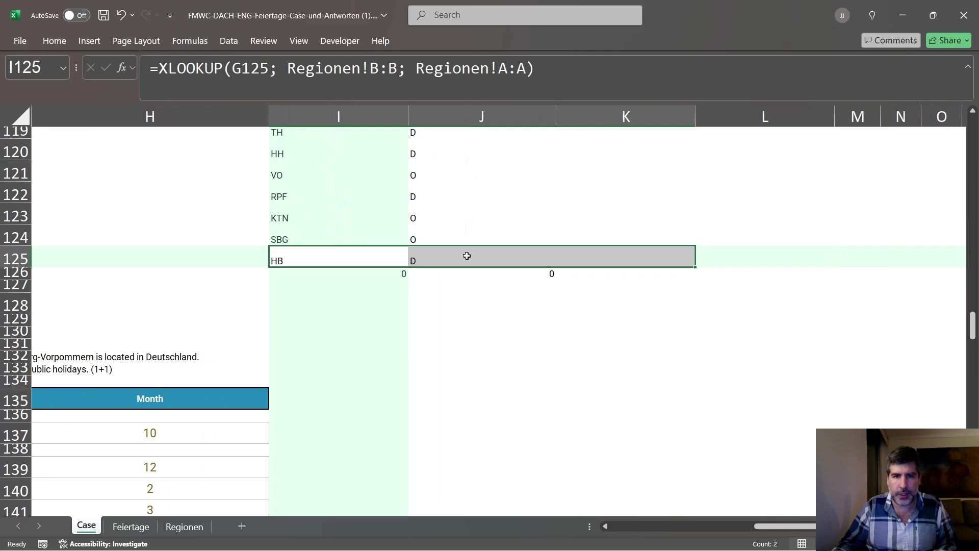
left_click(456, 274)
Step: Copy the code lookups from I125:J125 into I137:J137 and down the Level 4 rows I139:J158
left_click_drag(372, 260, 483, 253)
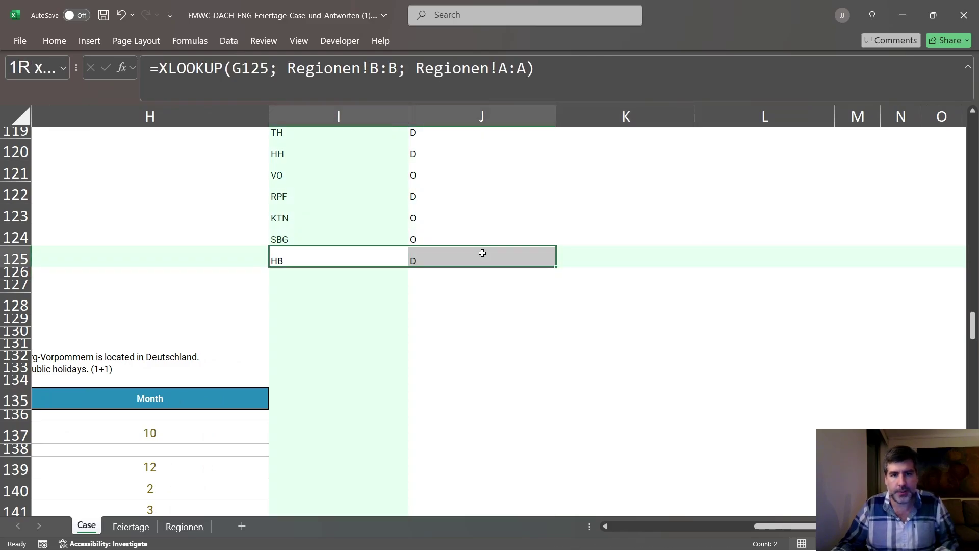
key("ctrl+c")
left_click(297, 426)
key("ctrl+v")
left_click(308, 465)
scroll(311, 462, "down", 9)
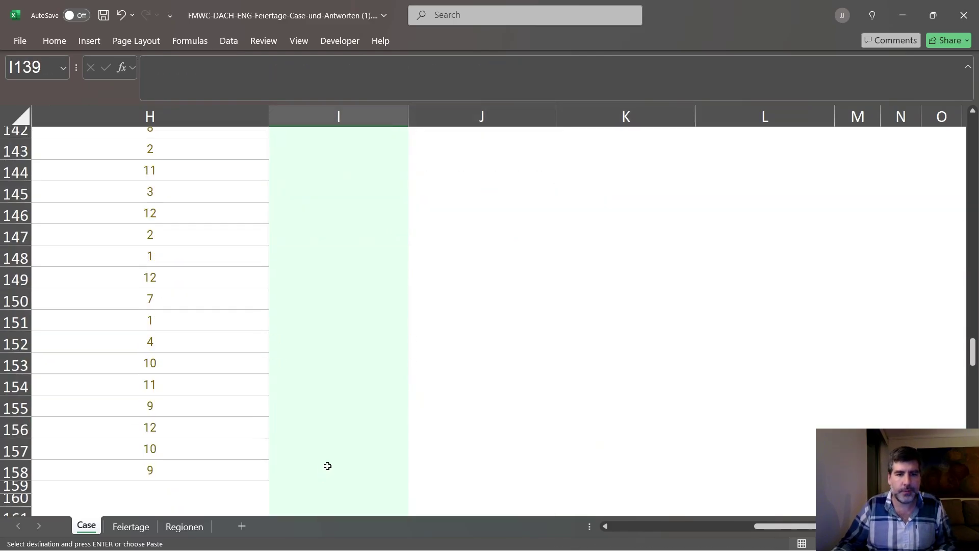
left_click(305, 401, "shift")
key("ctrl+v")
Step: Add the month cell H137 as a further criterion at the end of the COUNTIFS in E137
scroll(317, 402, "up", 6)
left_click_drag(799, 527, 648, 527)
left_click(391, 295)
left_click(517, 76)
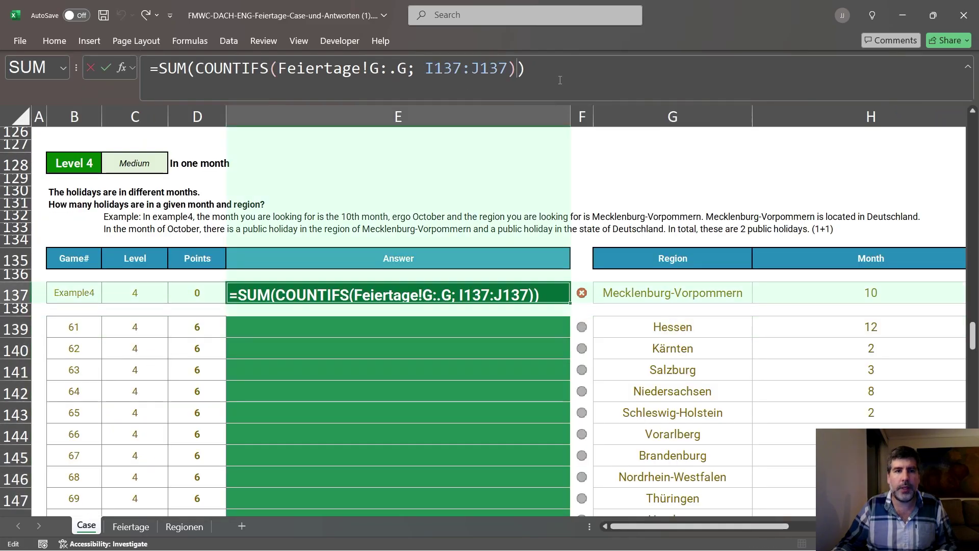
type(";")
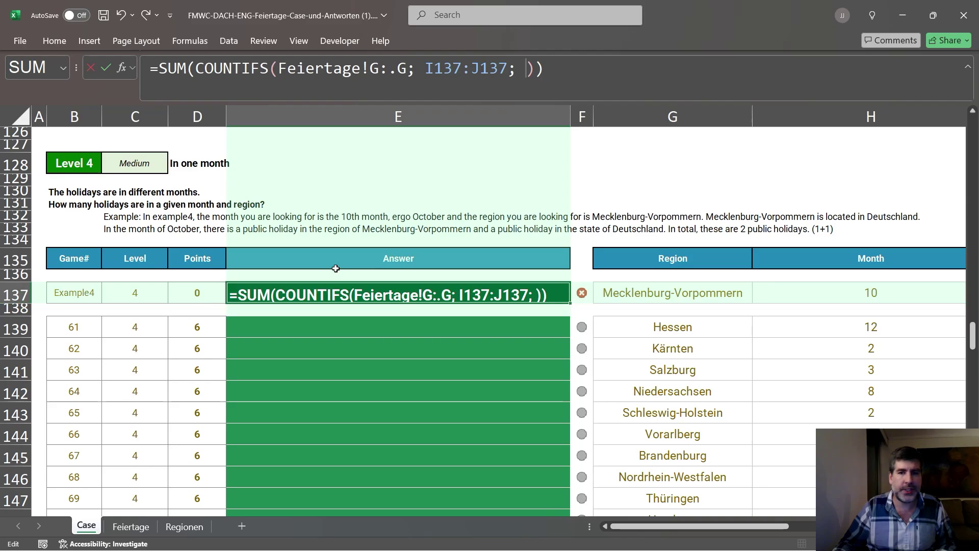
left_click(874, 292)
left_click(525, 68)
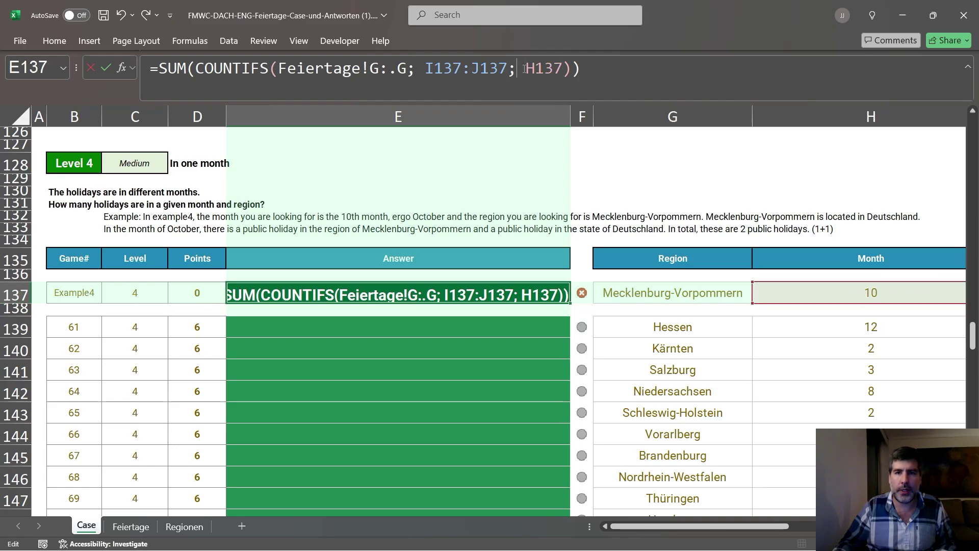
Step: Insert the month column Feiertage!H:.H as the criteria range before H137 in the E137 formula
left_click(131, 526)
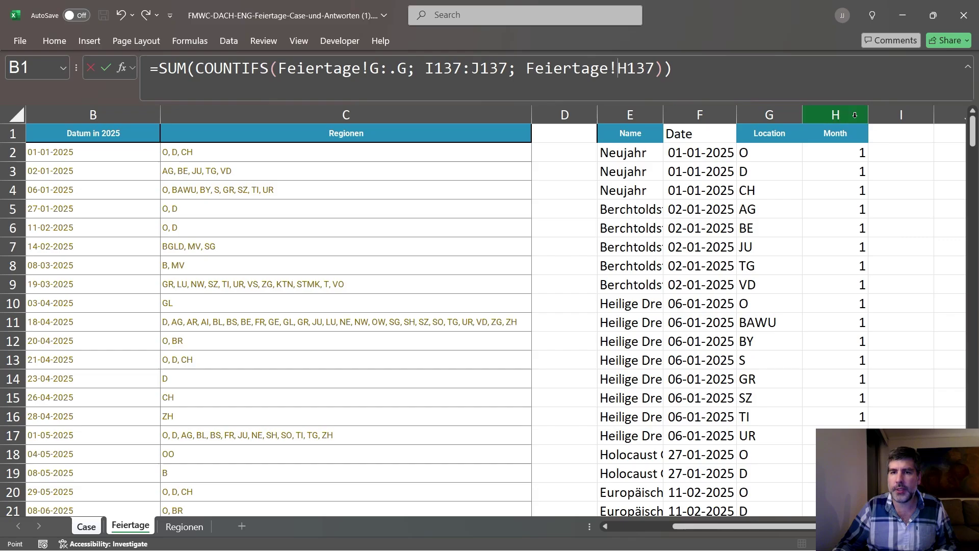
left_click(814, 115)
type("; H")
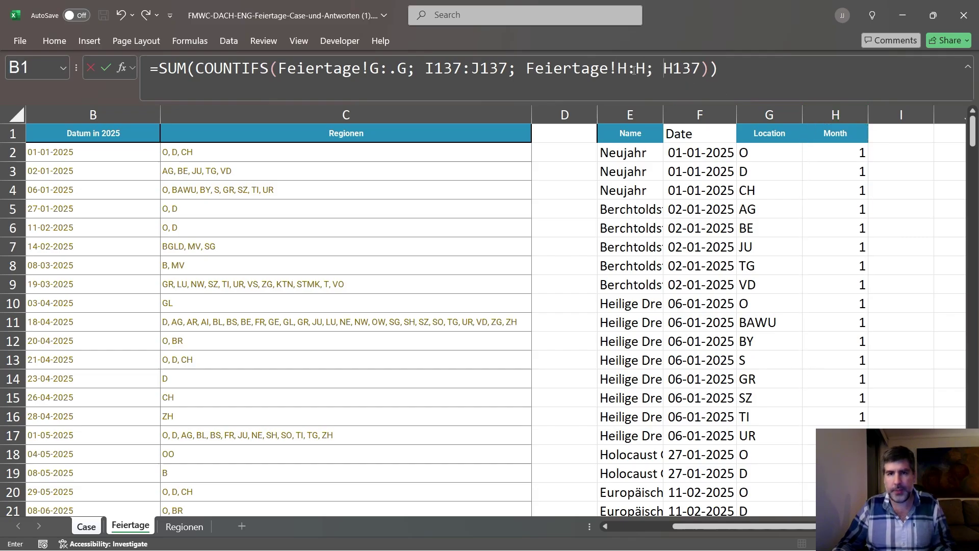
type(".")
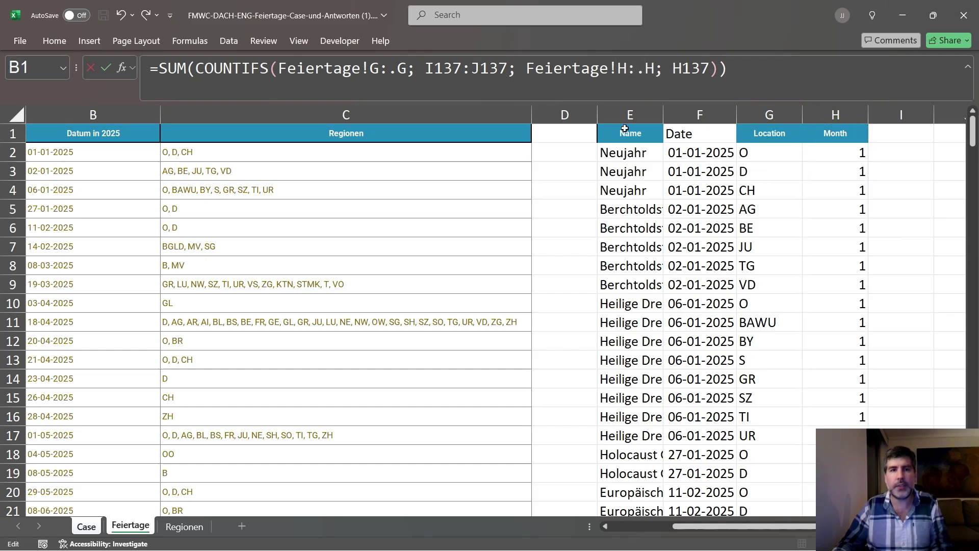
key("Return")
Step: Copy the E137 formula into the Level 4 answer cells E139:E158, check them and read the Level 5 task
left_click(498, 284)
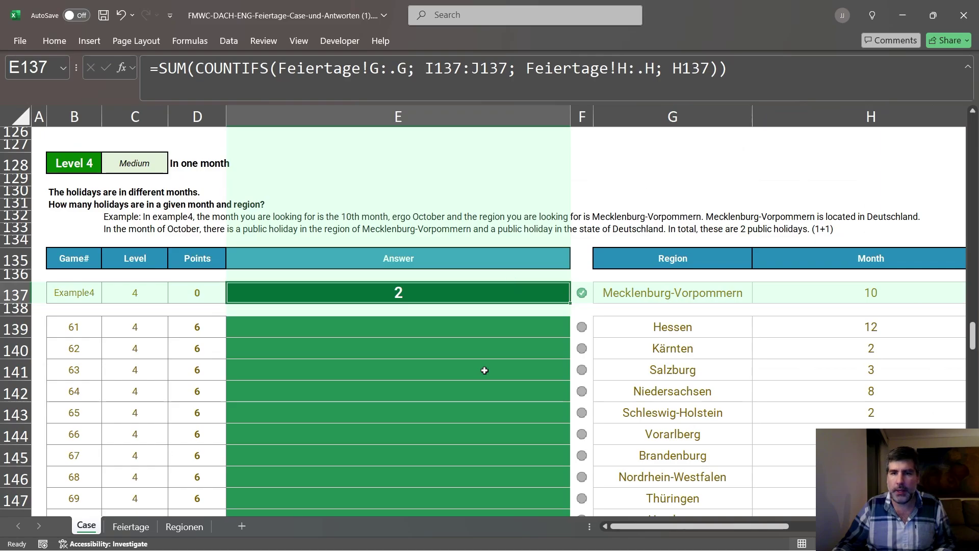
key("ctrl+c")
left_click(474, 326)
scroll(483, 393, "down", 5)
left_click(450, 474, "shift")
key("ctrl+v")
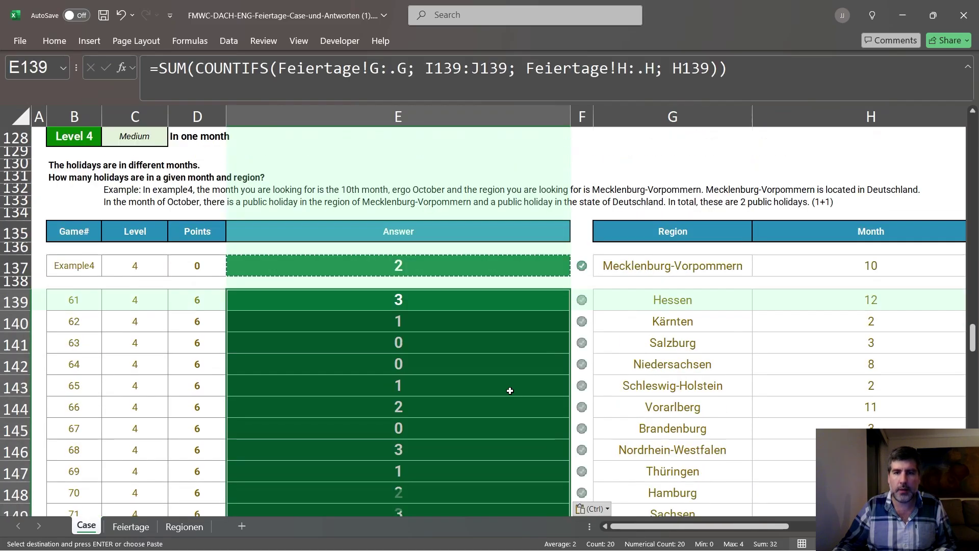
scroll(510, 391, "down", 5)
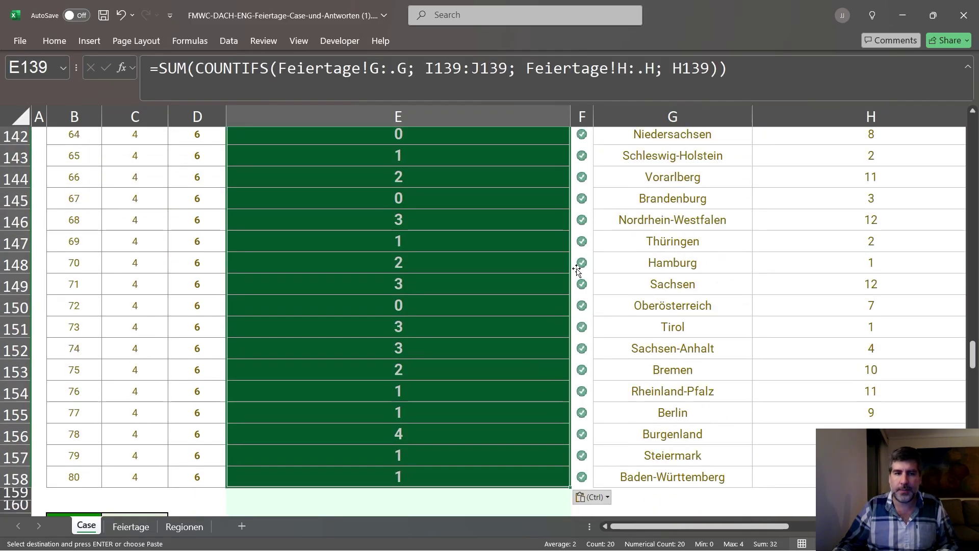
scroll(577, 269, "down", 3)
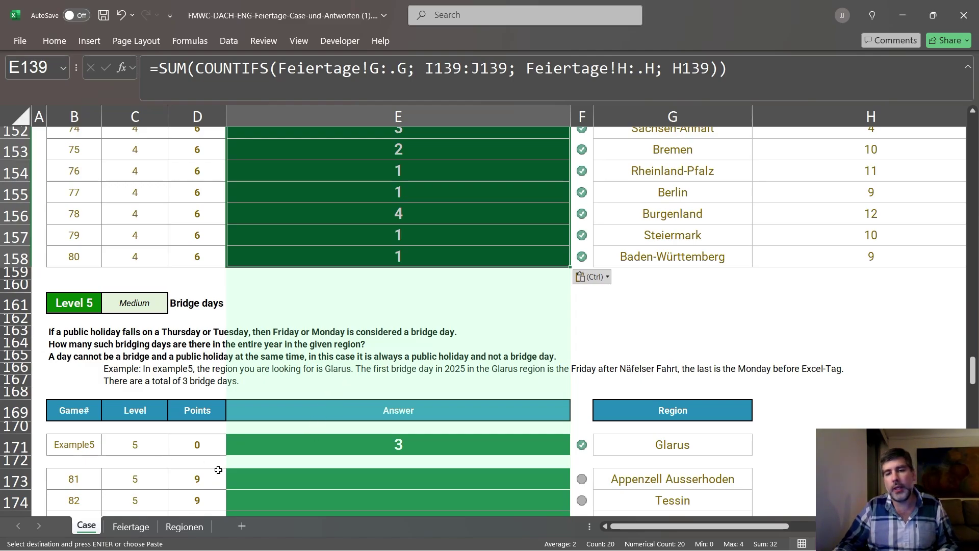
Step: Read the Level 5 bridge-day rules, including the one about days that are also public holidays, and the Glarus example
mouse_move(242, 550)
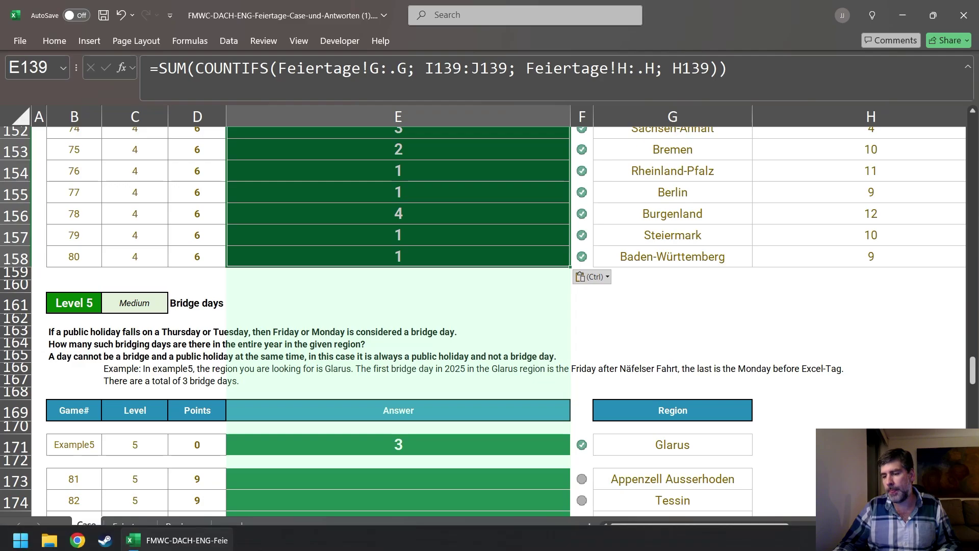
left_click(431, 447)
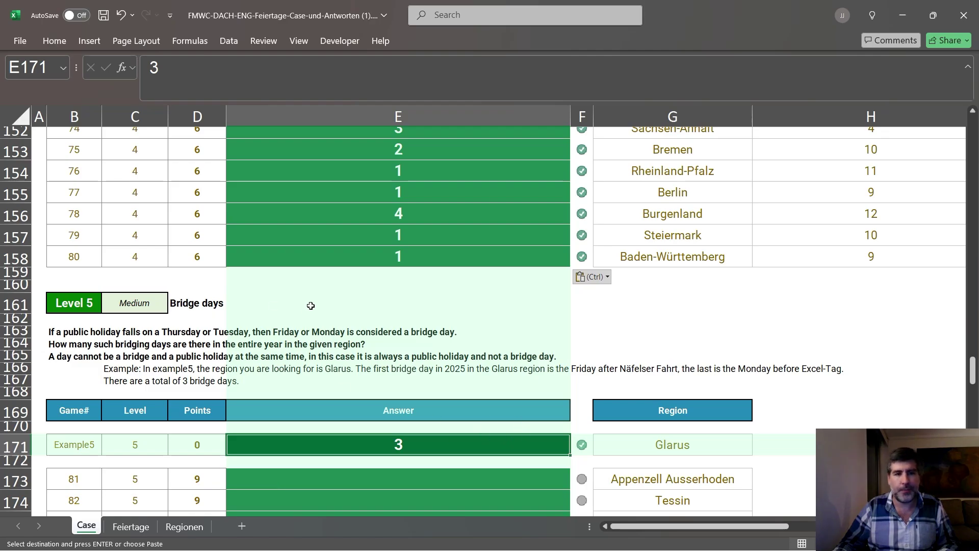
left_click_drag(68, 306, 197, 305)
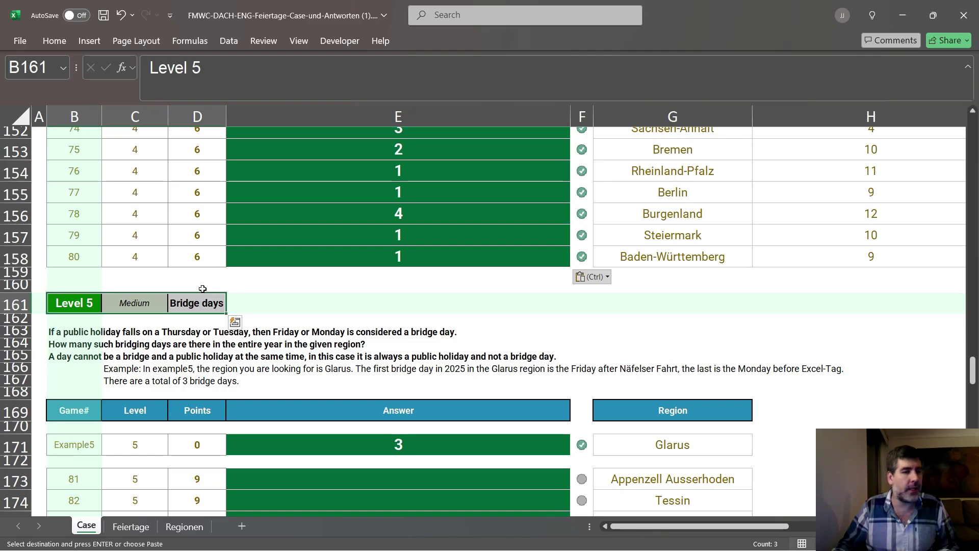
left_click(210, 303)
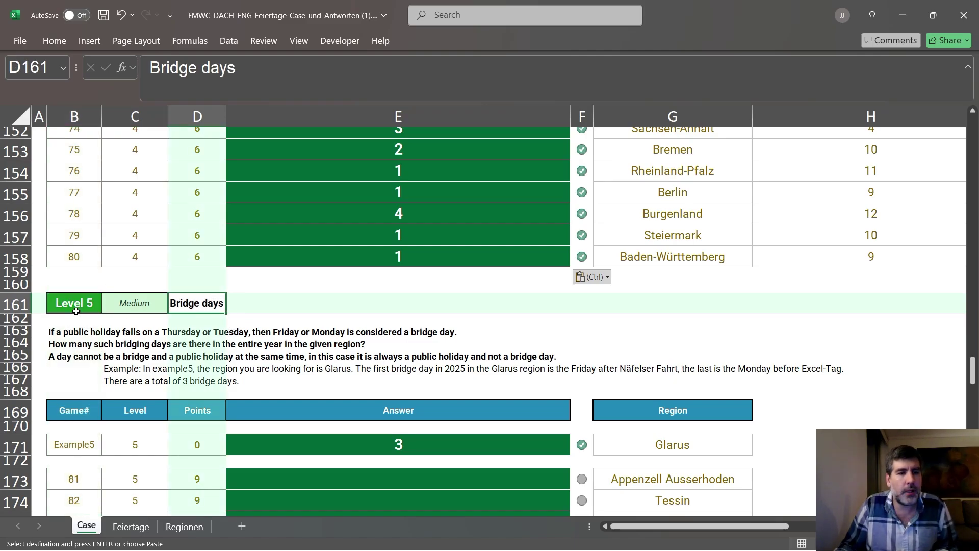
left_click(73, 332)
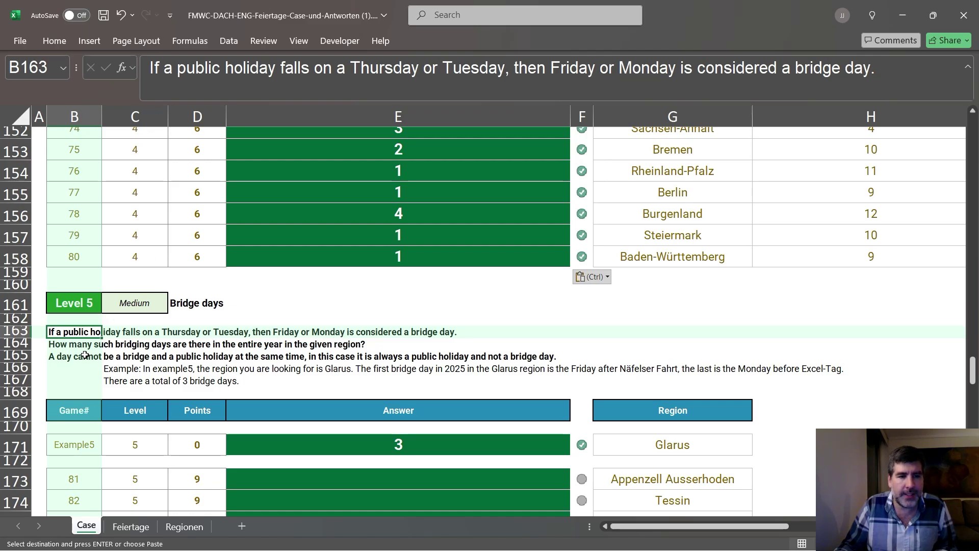
left_click(55, 358)
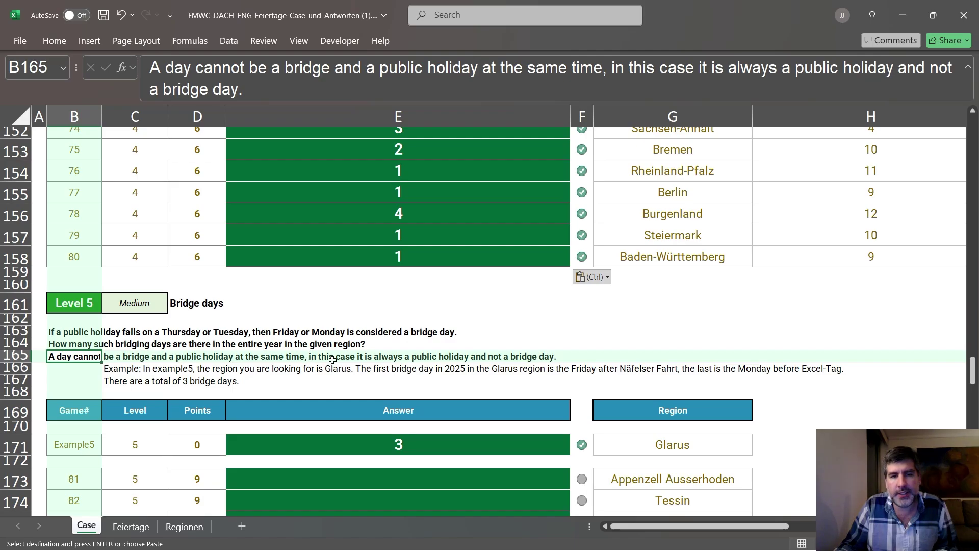
left_click(542, 357)
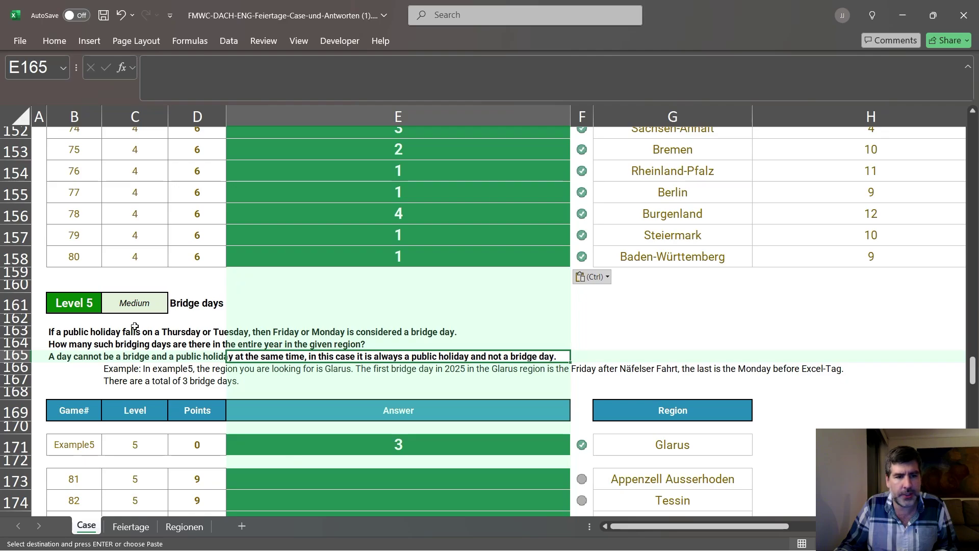
left_click(65, 357)
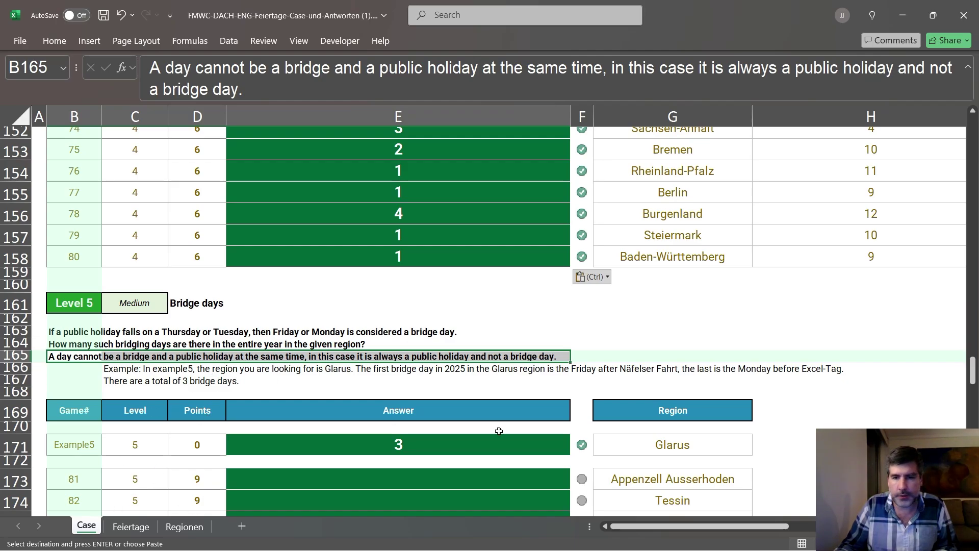
scroll(373, 395, "down", 1)
Step: Add the header "Weekday" in cell I1 of the Feiertage sheet, next to the Month column
left_click(131, 526)
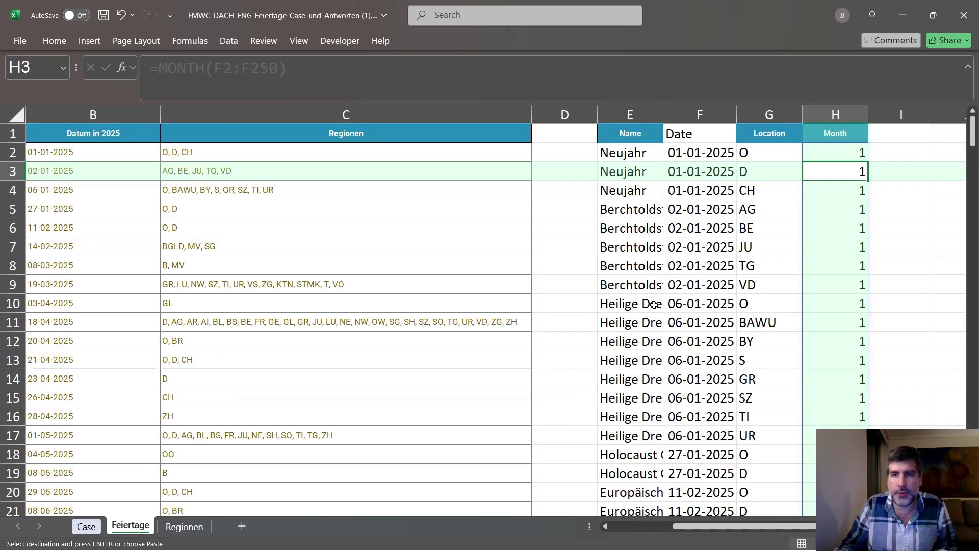
left_click(897, 136)
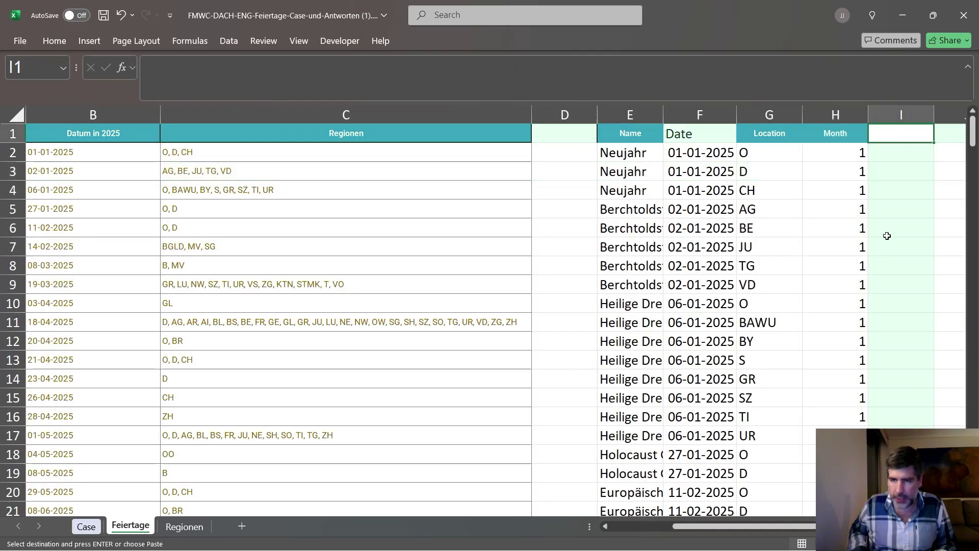
key("Right")
key("Left")
key("Left")
key("Right")
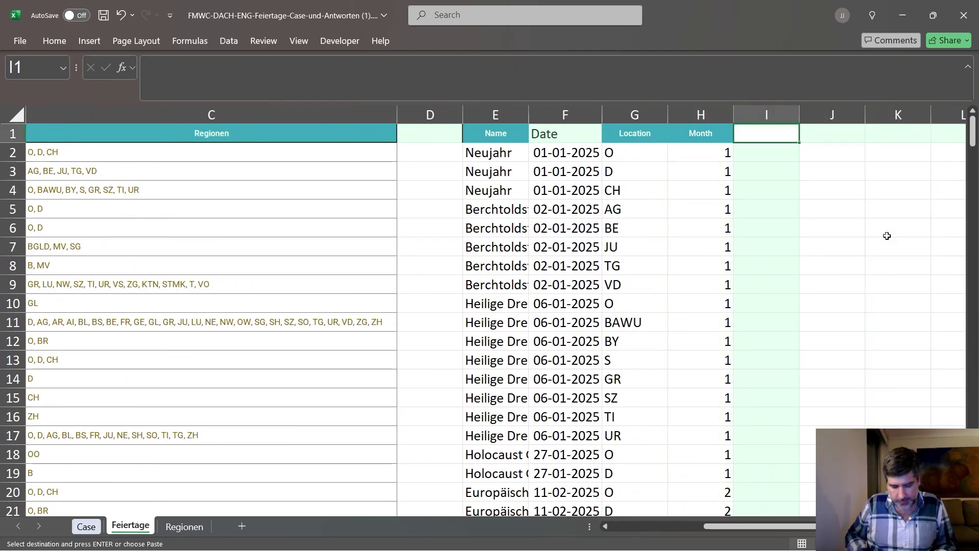
type("Weekday")
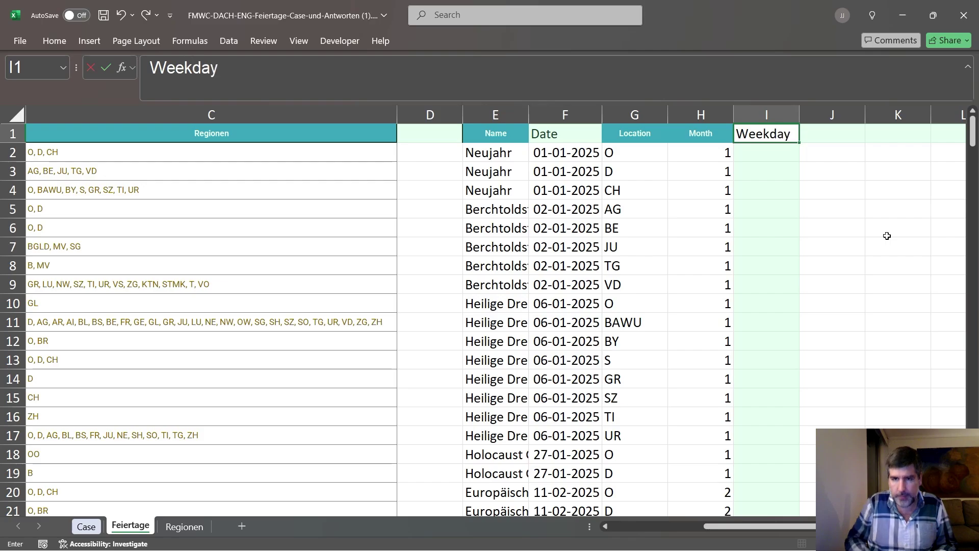
key("Right")
key("Left")
Step: Enter =WEEKDAY(F2; 2) in I2 and fill it down the Weekday column for all holiday rows
key("Down")
type("=")
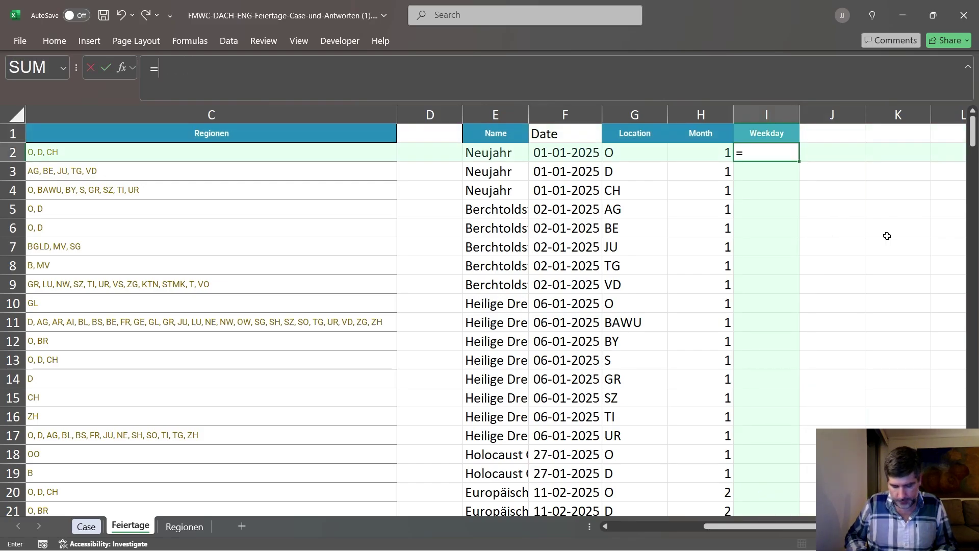
type("weekday(")
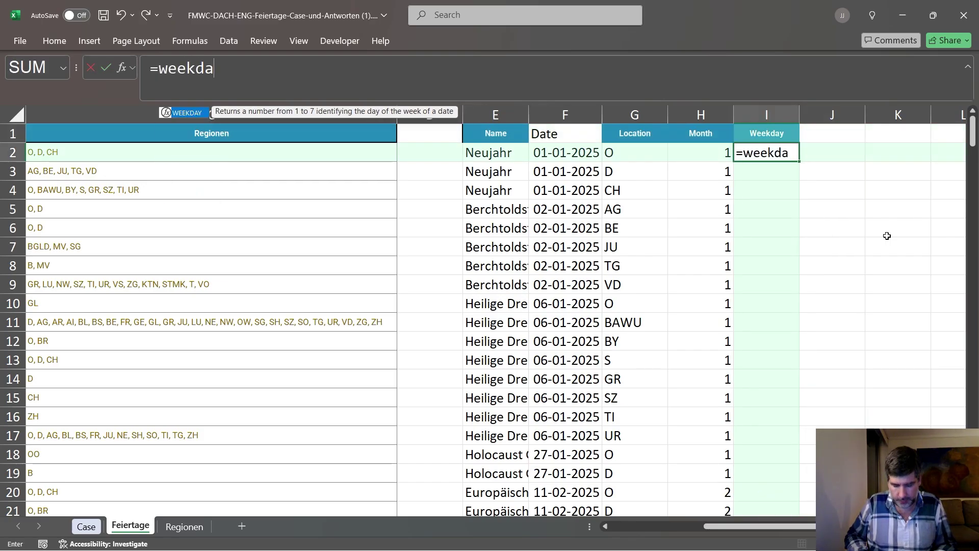
key("Left")
key("Left")
key("Left")
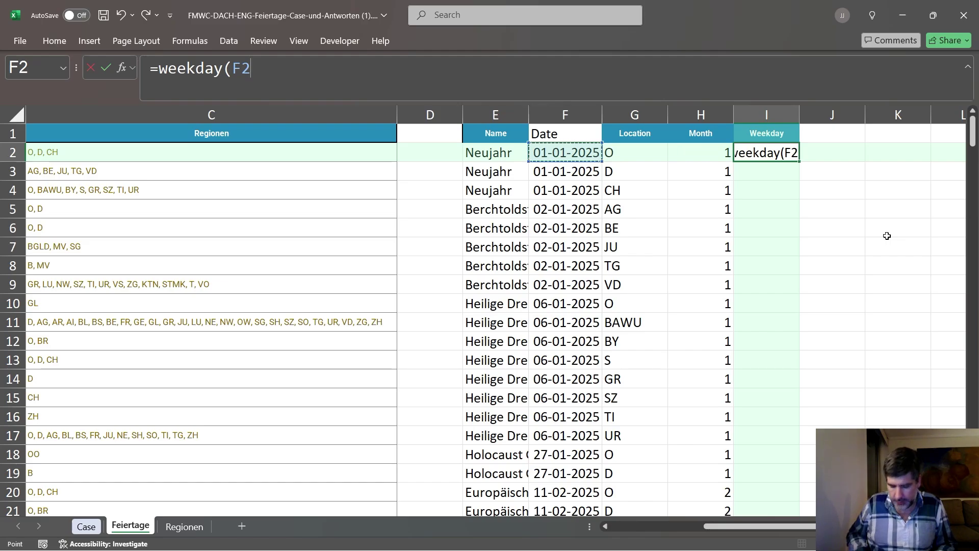
type("; 2)")
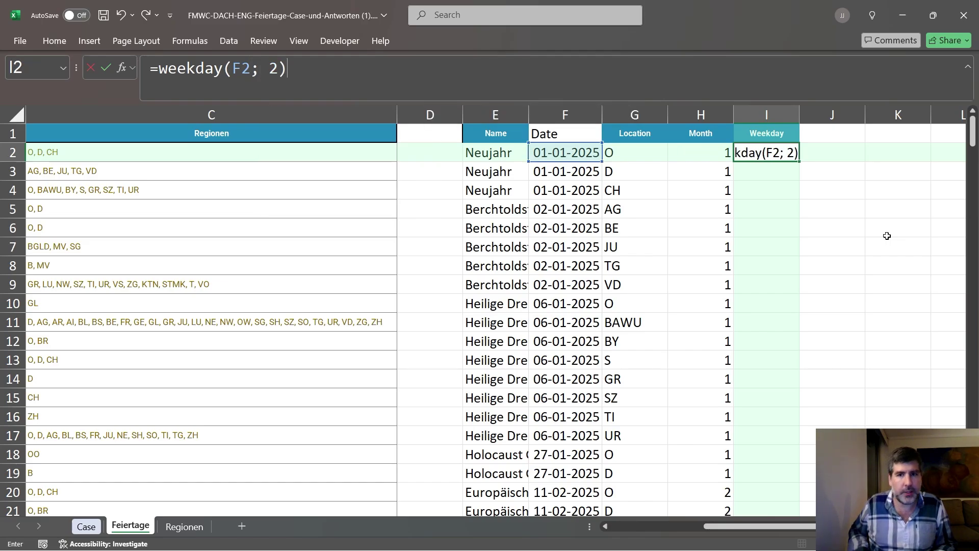
key("Return")
key("Up")
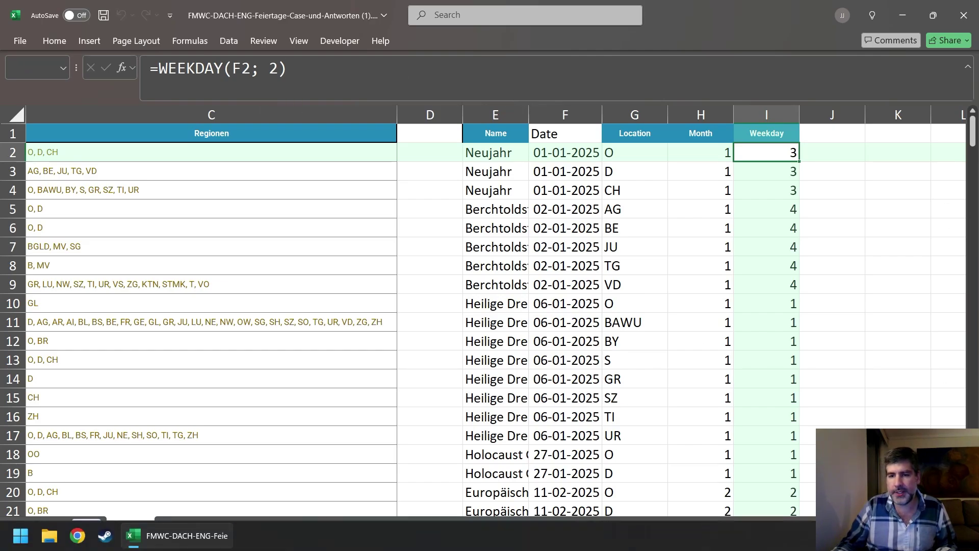
left_click(961, 526)
left_click(961, 526)
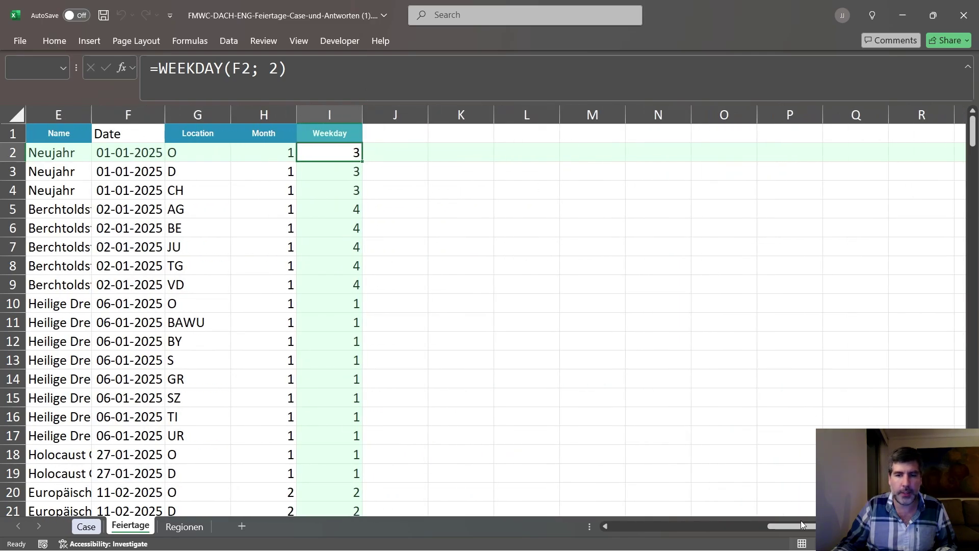
left_click_drag(802, 524, 787, 525)
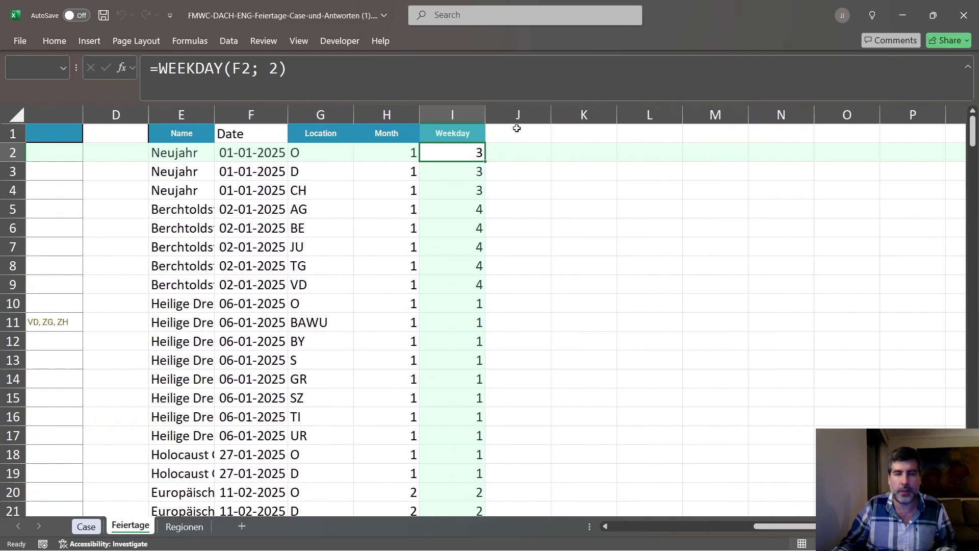
left_click(505, 131)
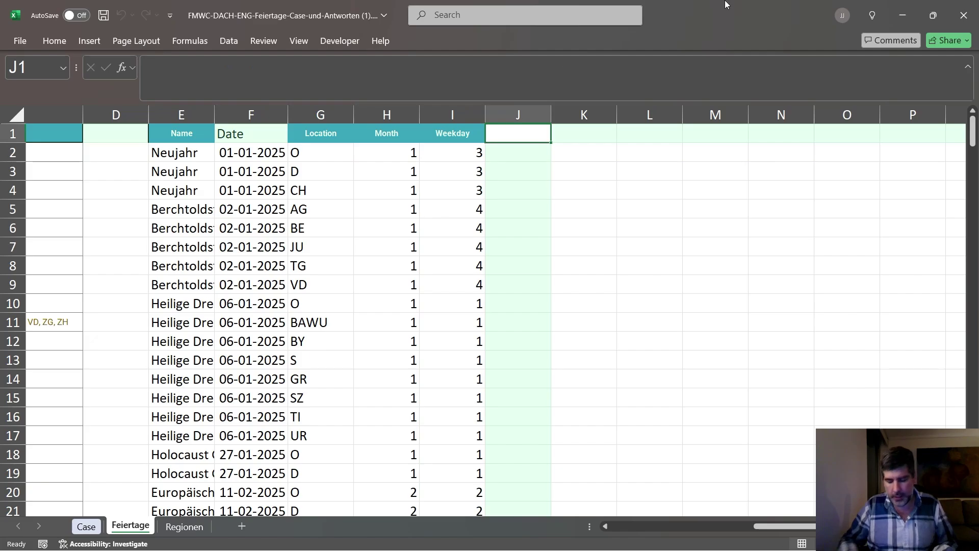
type("Is")
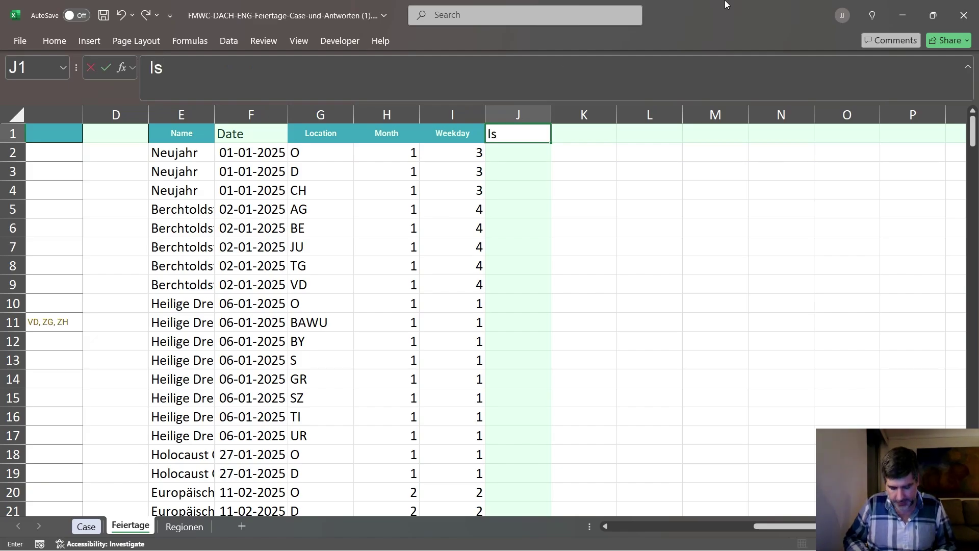
type(" Bridge")
key("Escape")
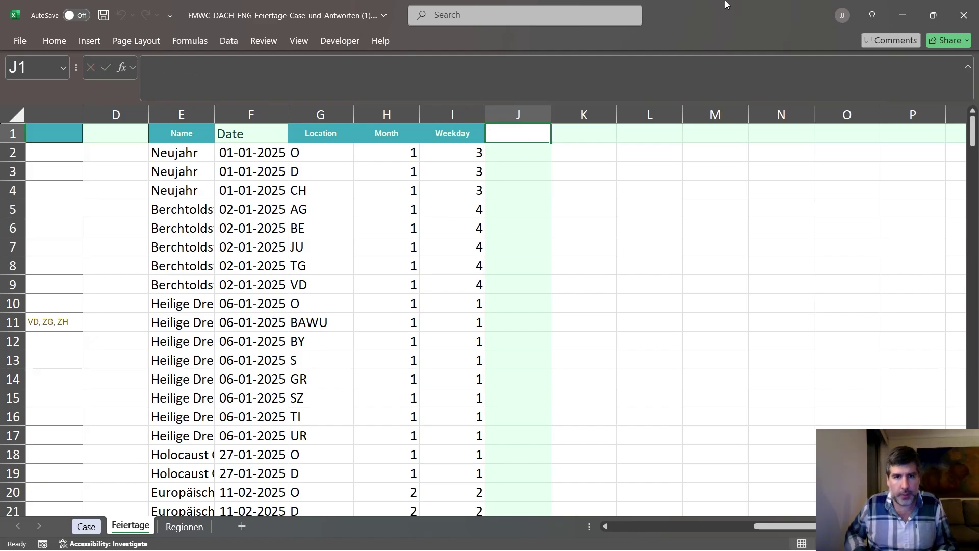
Step: Enter the header "State" in J1 and begin an XLOOKUP in J2 with the location G2 as lookup value
type("State")
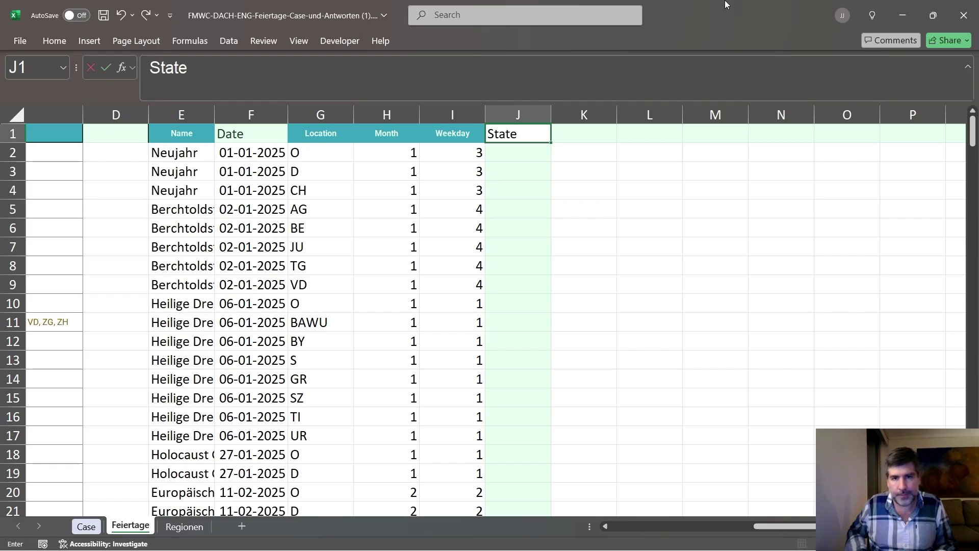
key("Return")
type("=xl")
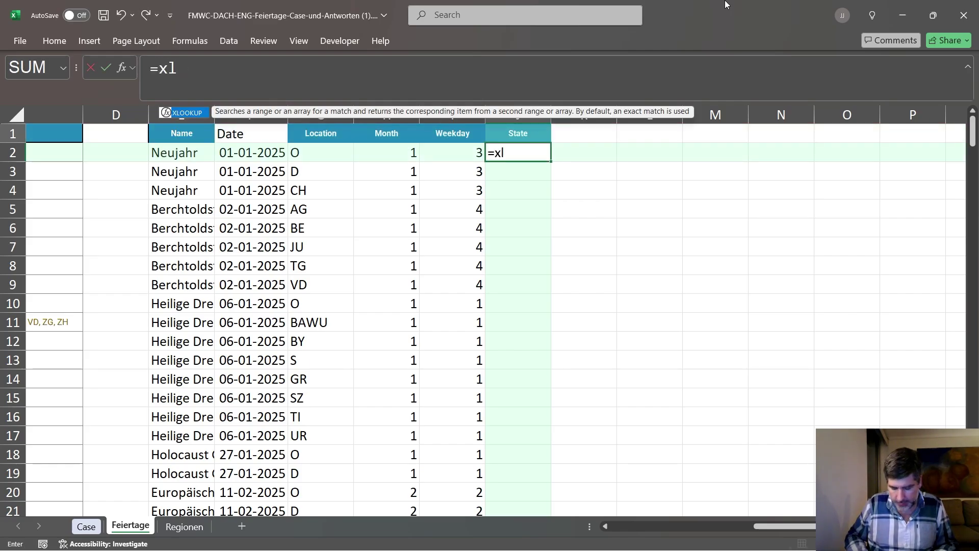
type("ookup(")
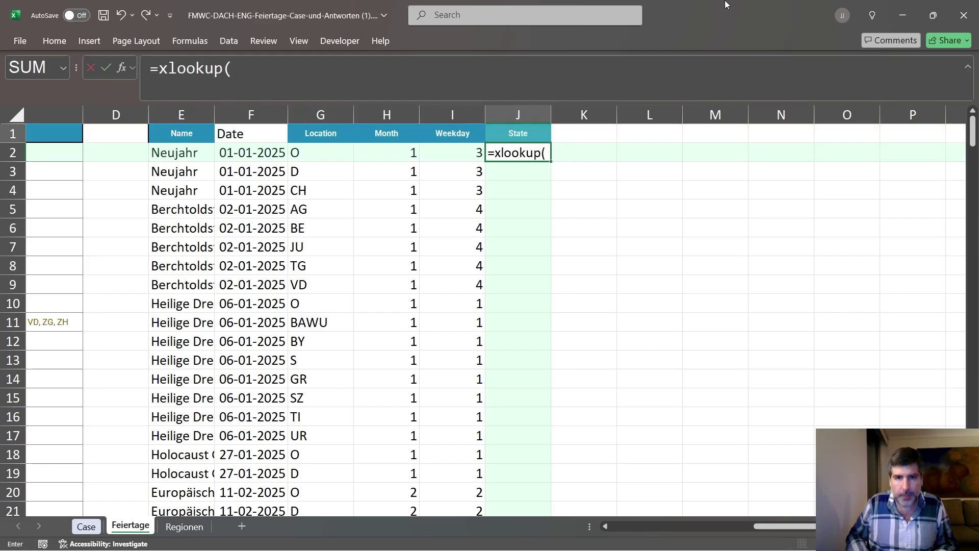
key("Left")
key("Left")
key("Left")
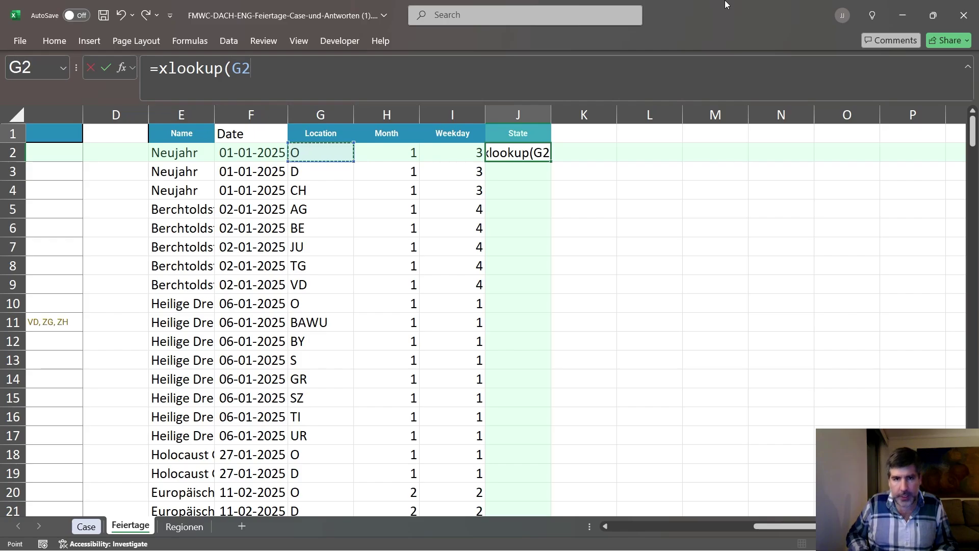
type(";")
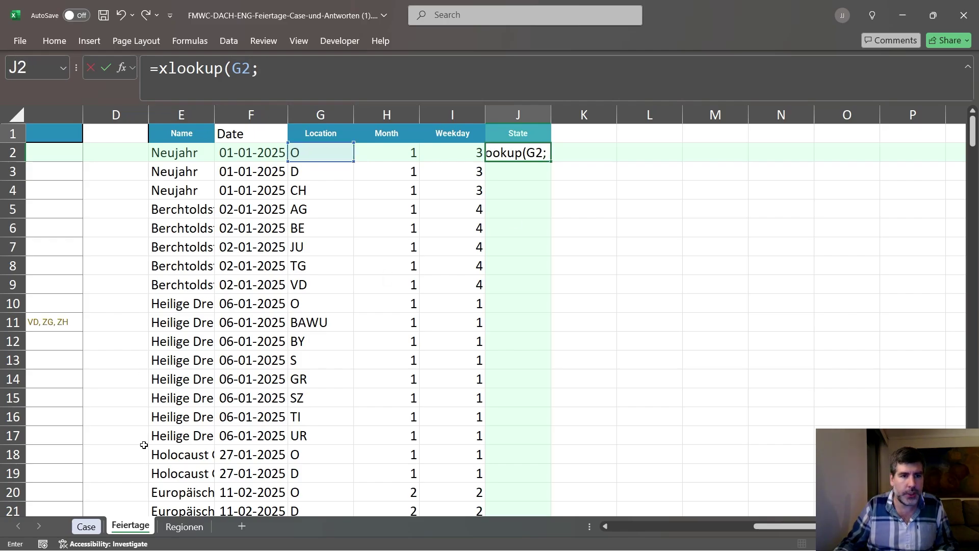
Step: Complete the J2 XLOOKUP with Regionen!A:A as lookup array, Regionen!D:D as return array and G2 as fallback, filled down the State column
left_click(184, 527)
left_click(75, 117)
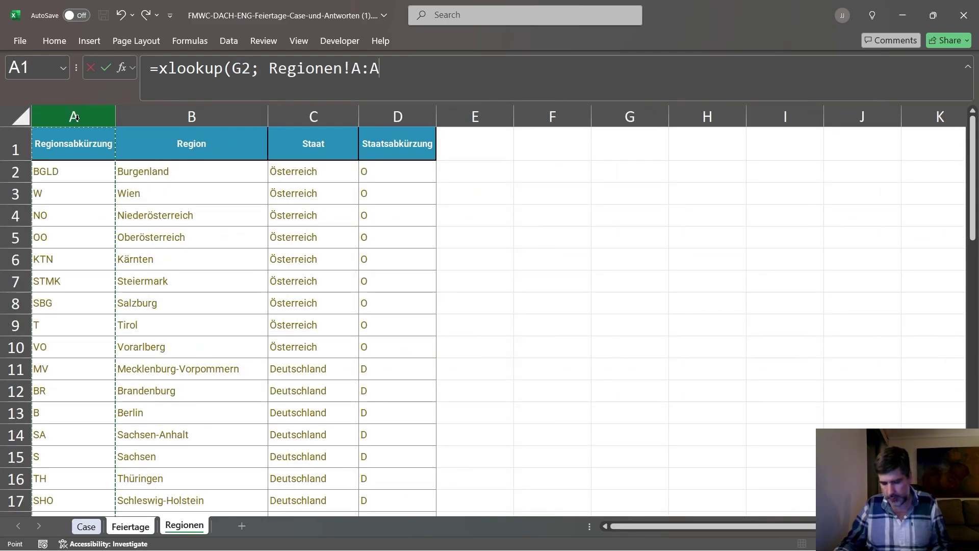
type(";")
left_click(372, 125)
type("; G2)")
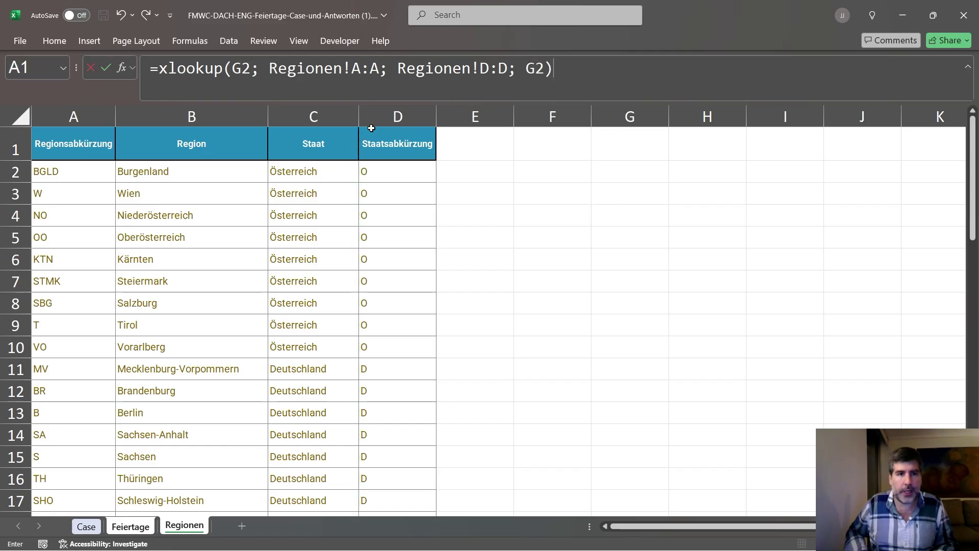
key("Return")
key("Up")
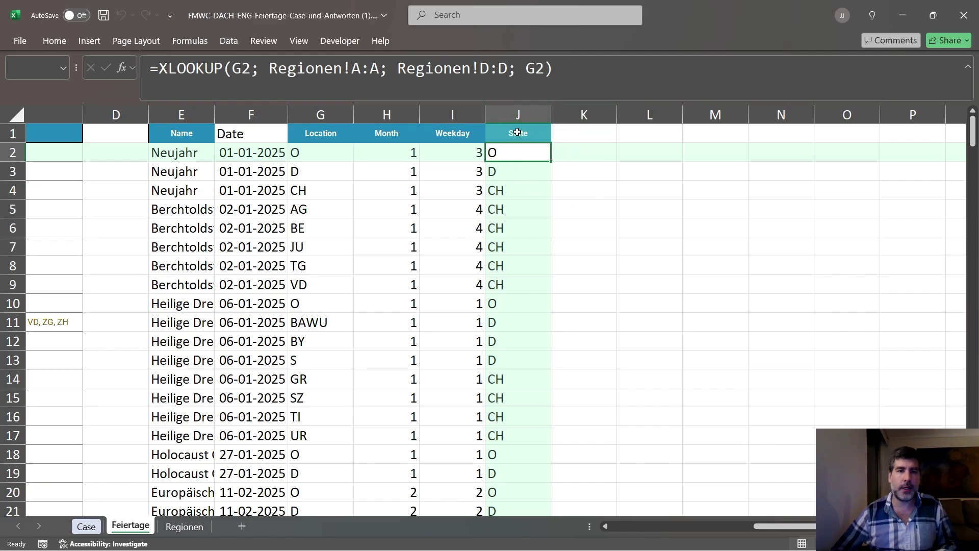
Step: Add the header "Is Bridge day" in cell K1 beside the State column
left_click(578, 128)
type("Is B")
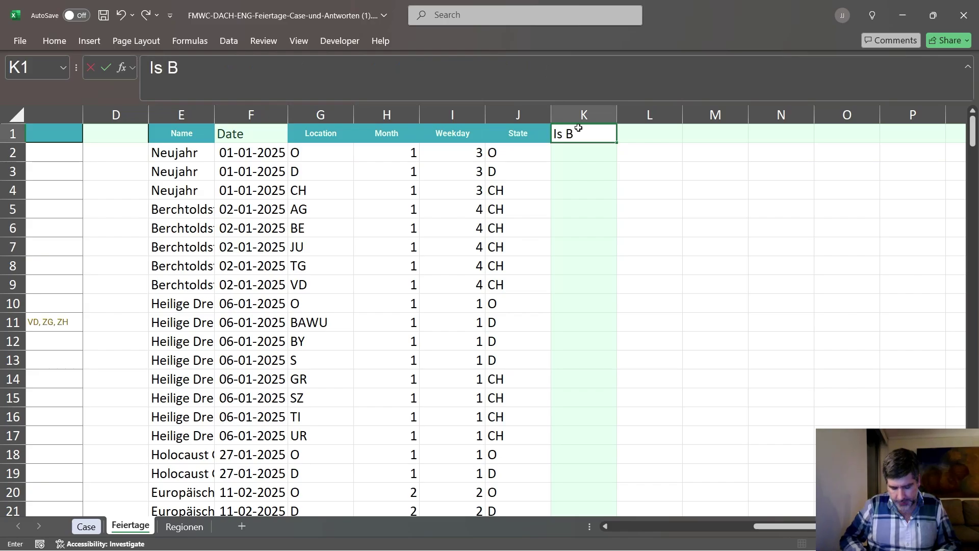
type("ridge day")
key("Return")
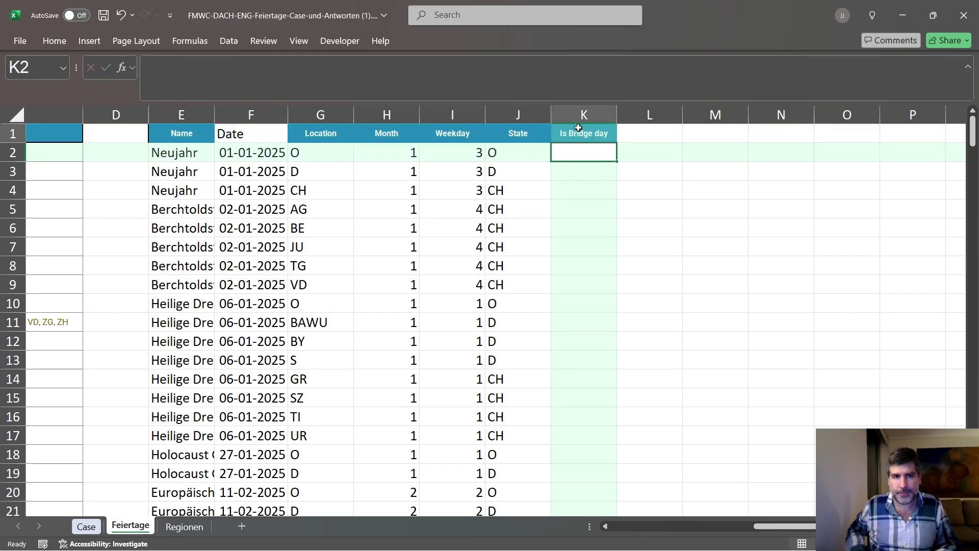
Step: Begin the bridge-day formula in K2 with =(I2=2)*(COUNTIFS(F:F; F2-1; to test Tuesday holidays against the previous date
type("=")
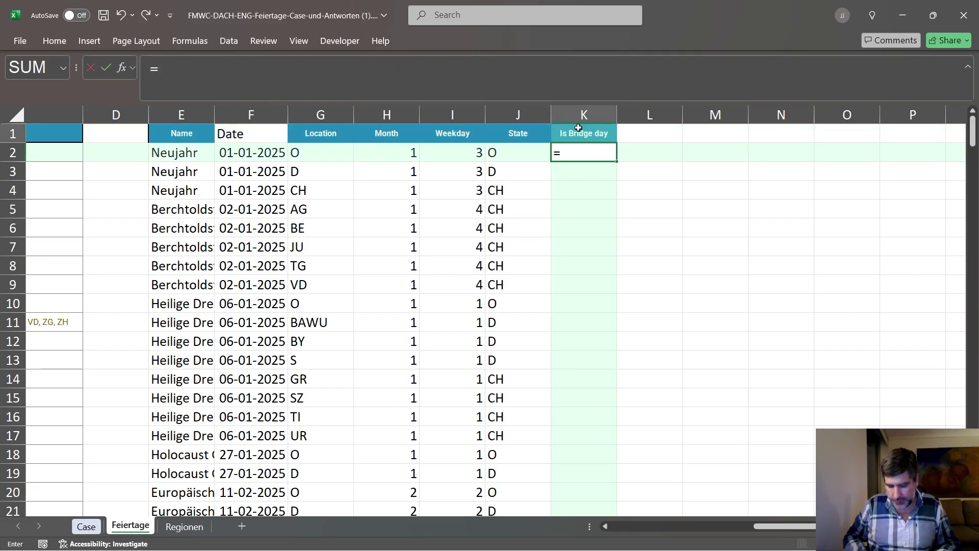
type("(")
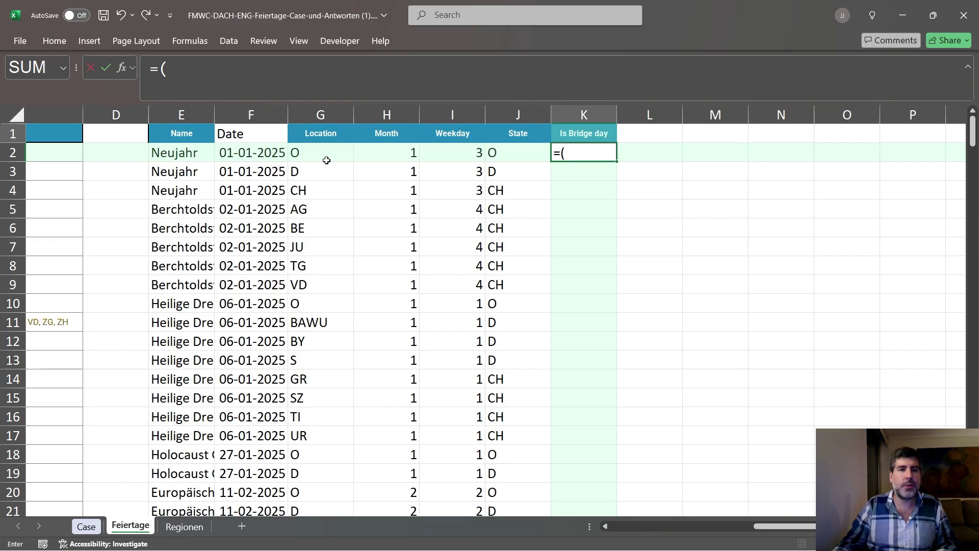
left_click(464, 152)
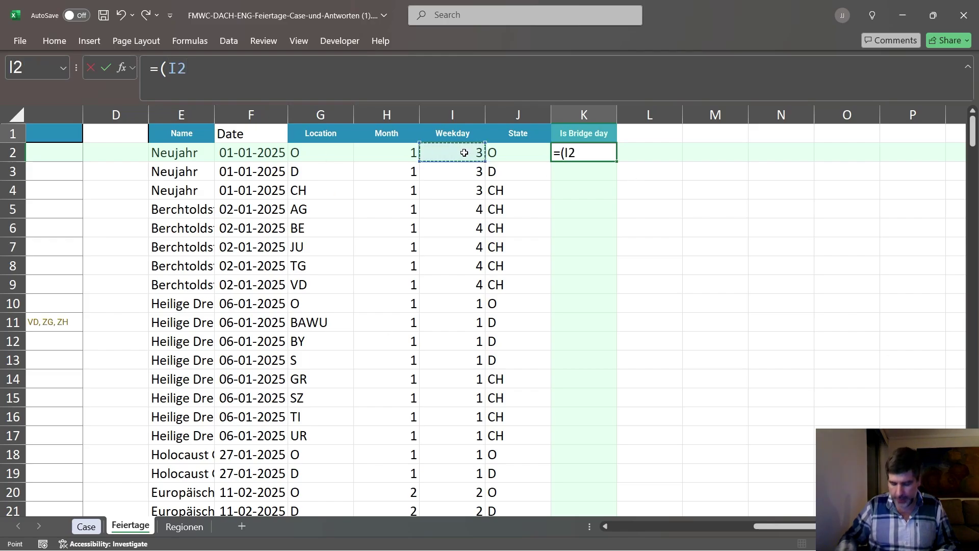
type("=2)")
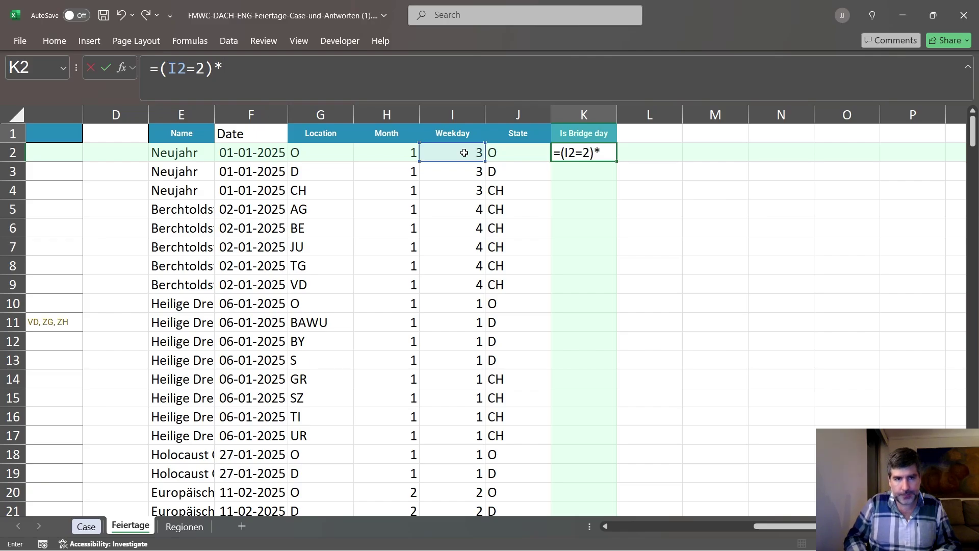
type("*(countifs(")
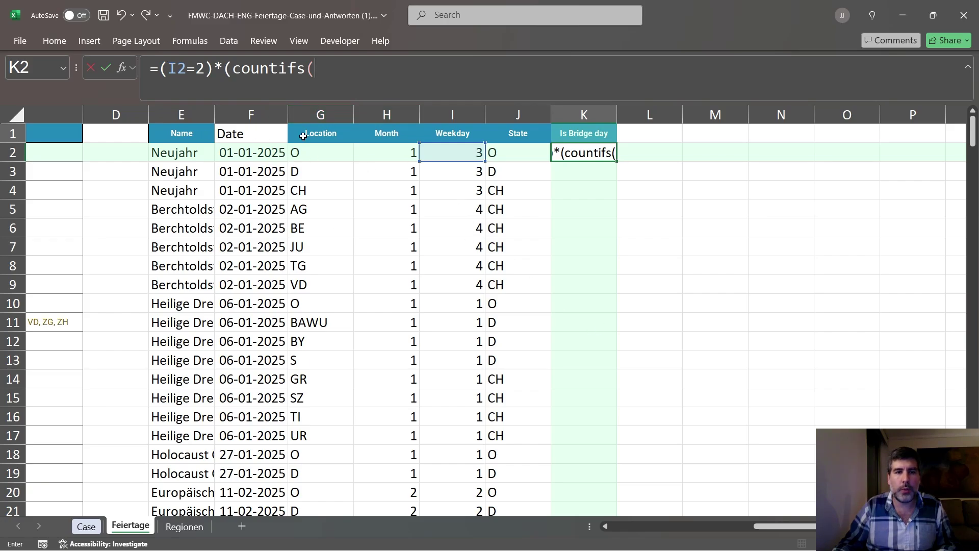
left_click(251, 114)
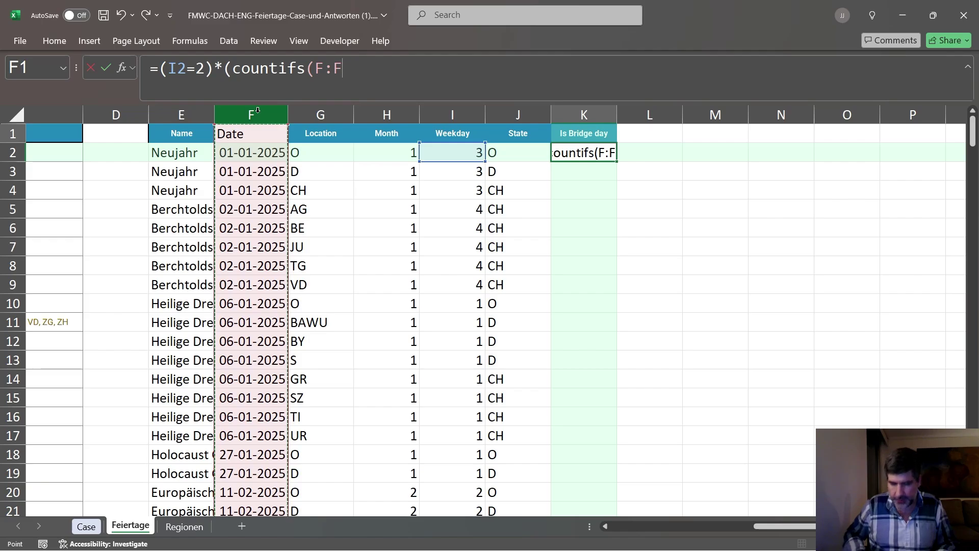
type(";")
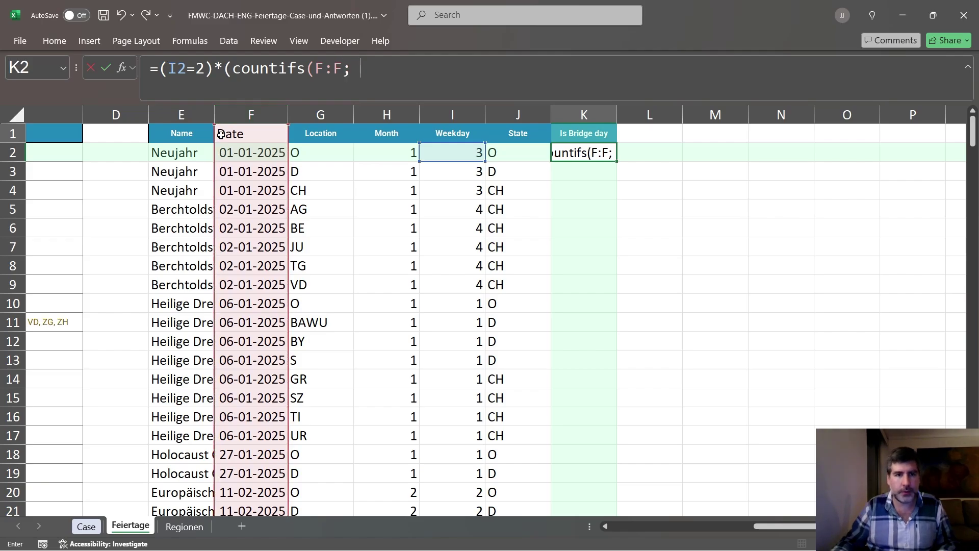
left_click(234, 153)
type("-1")
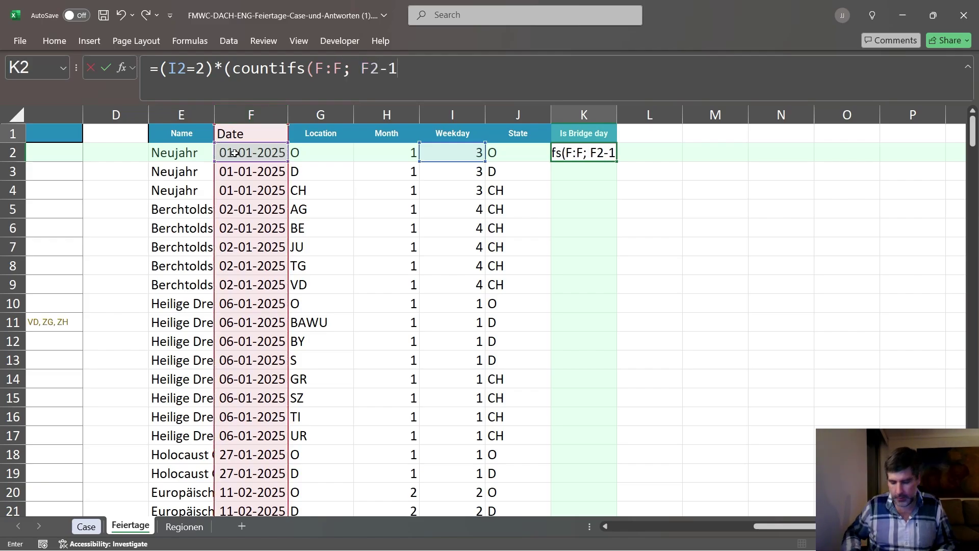
type(")")
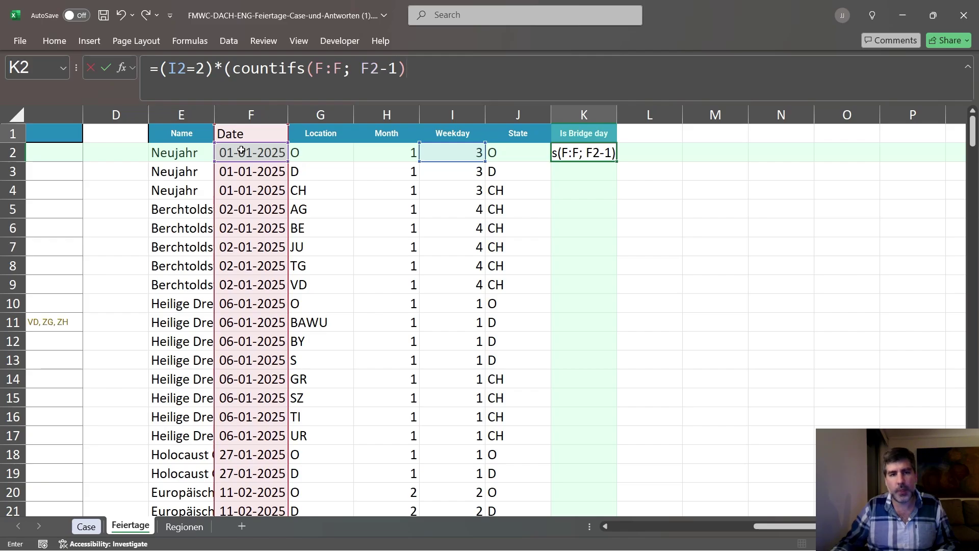
key("BackSpace")
type("; ")
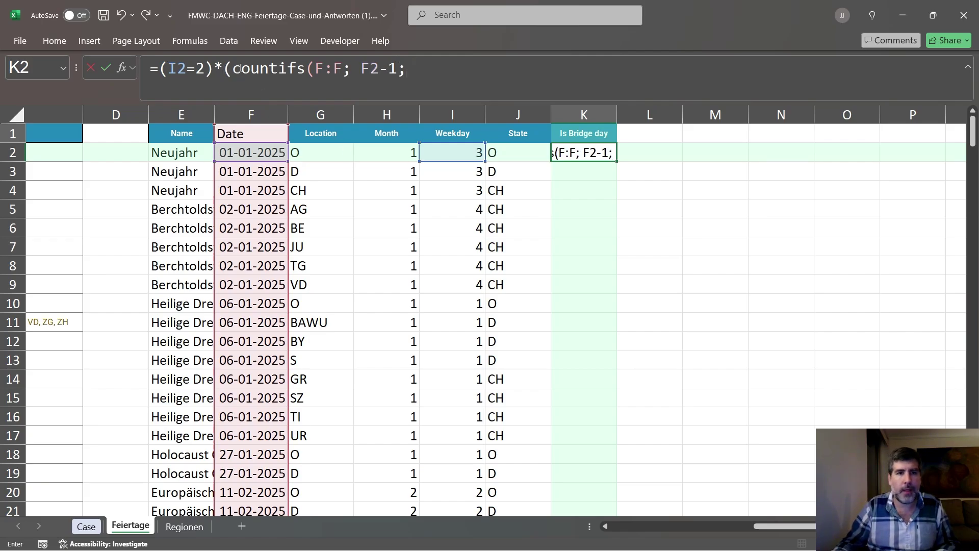
Step: Wrap the COUNTIFS in the K2 formula in a SUM function
type("sum(")
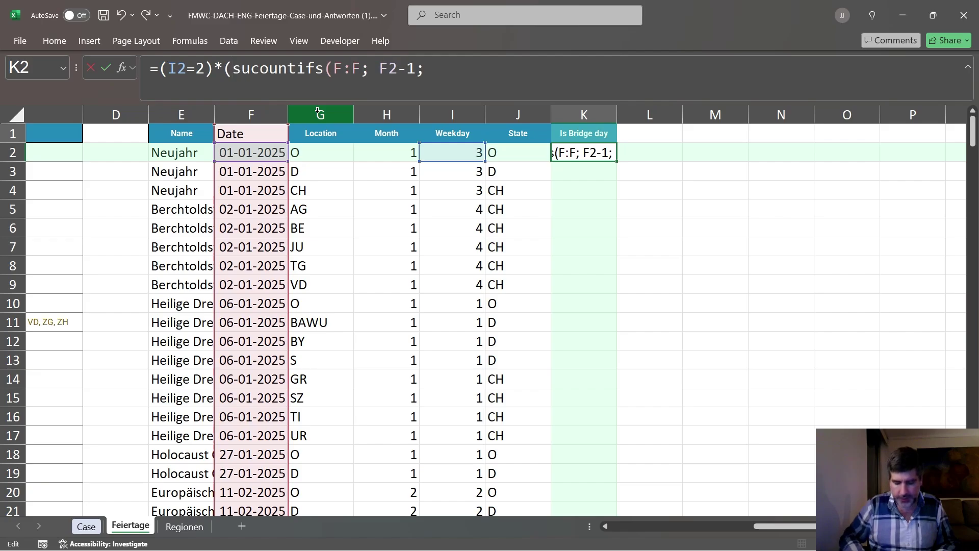
left_click(318, 111)
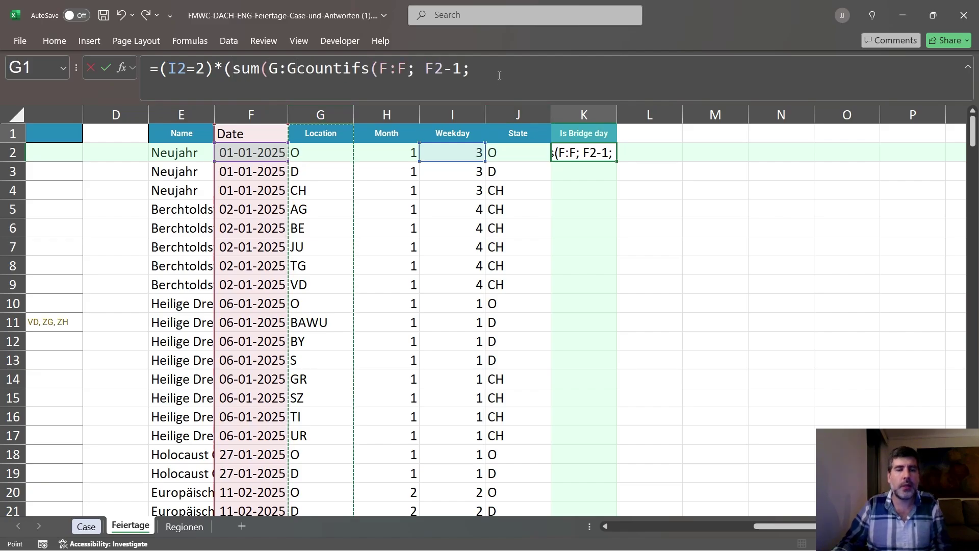
key("BackSpace")
key("BackSpace")
key("BackSpace")
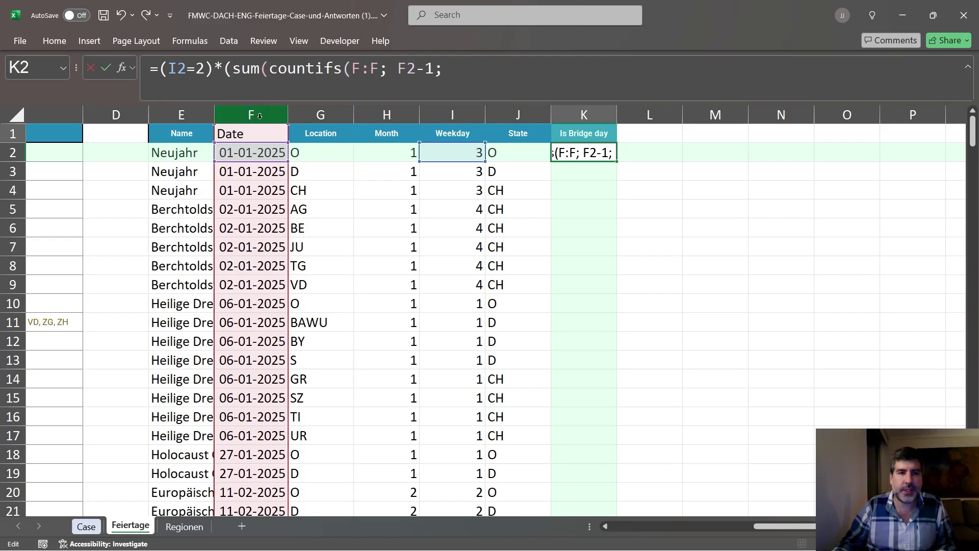
Step: Add G:G with hastack(G2; J2) as the second COUNTIFS criterion in K2 and require the sum to equal 0
left_click(312, 109)
type("; hast")
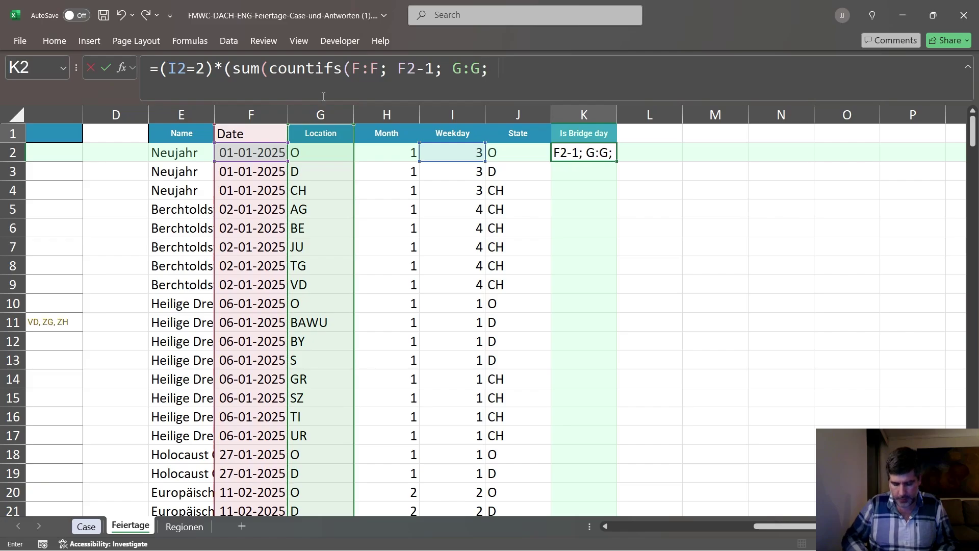
type("aclk")
key("BackSpace")
key("BackSpace")
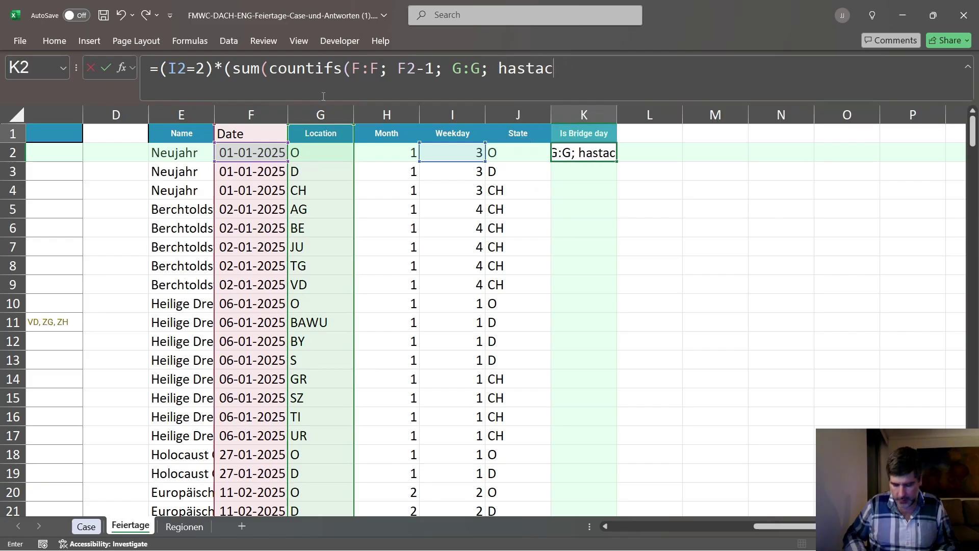
type("k(")
left_click(309, 153)
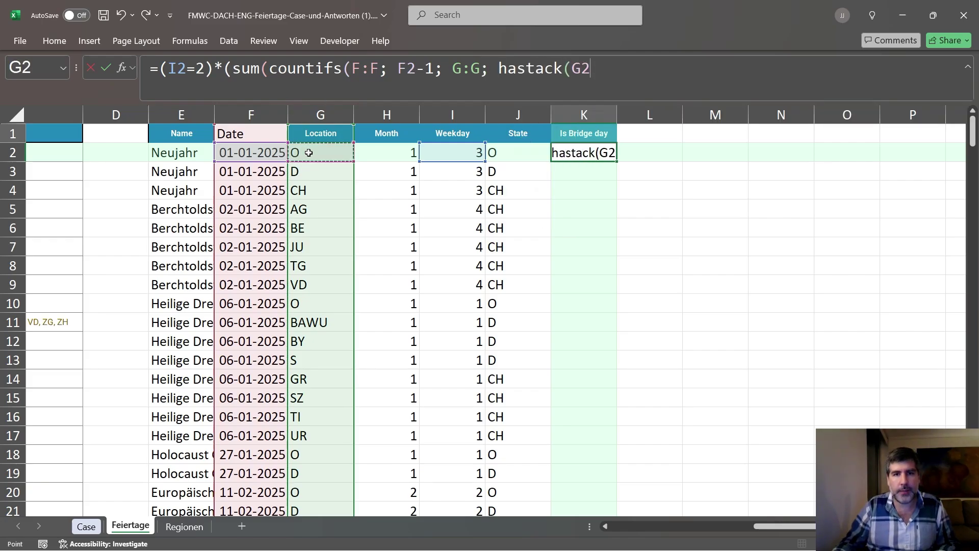
type(";")
left_click(512, 155)
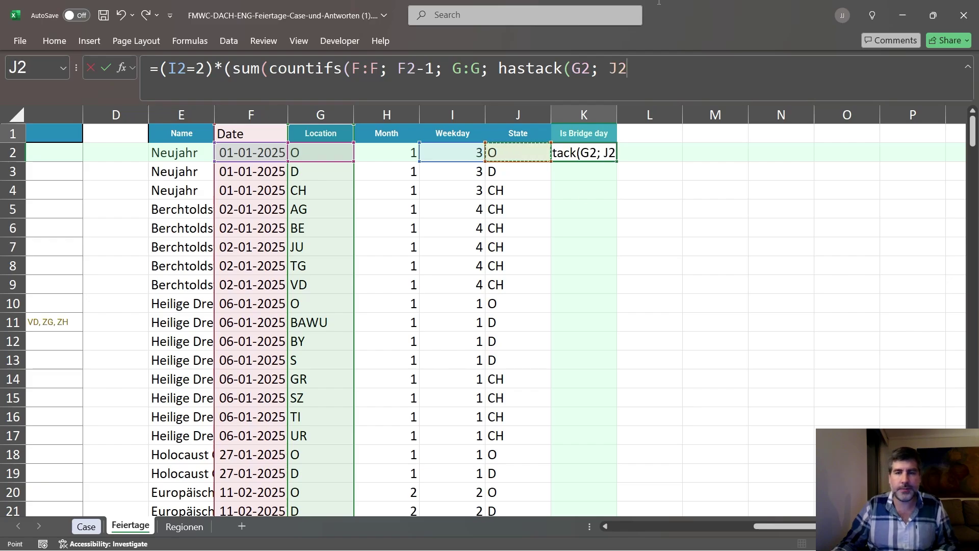
type("))")
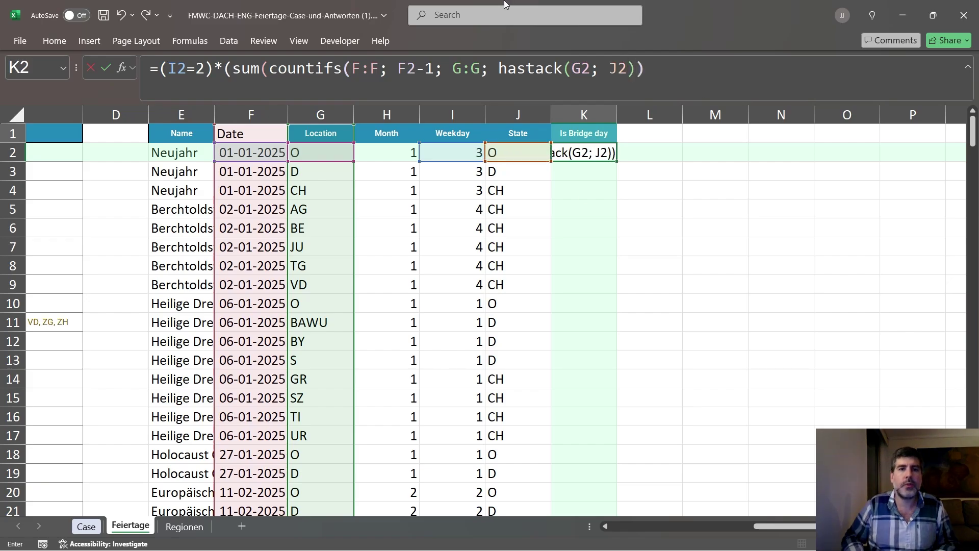
type(")")
type("=")
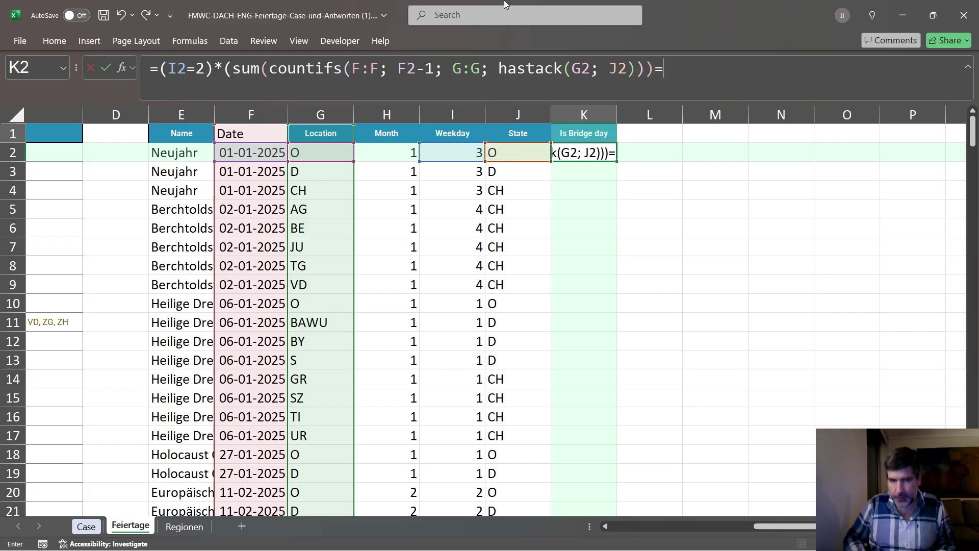
type("0)")
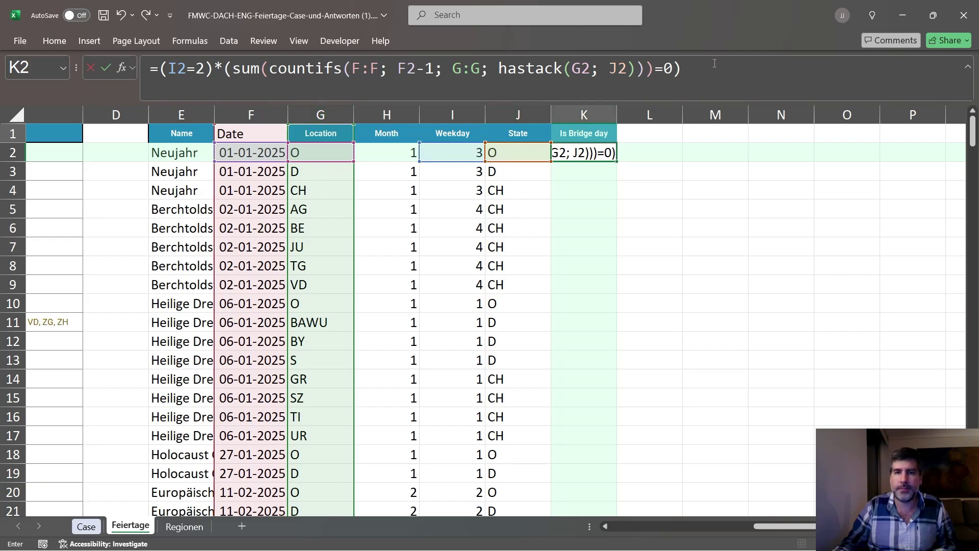
Step: Duplicate the whole Tuesday term onto a second line of the K2 formula, added with a plus sign
left_click_drag(389, 67, 163, 88)
key("ctrl+c")
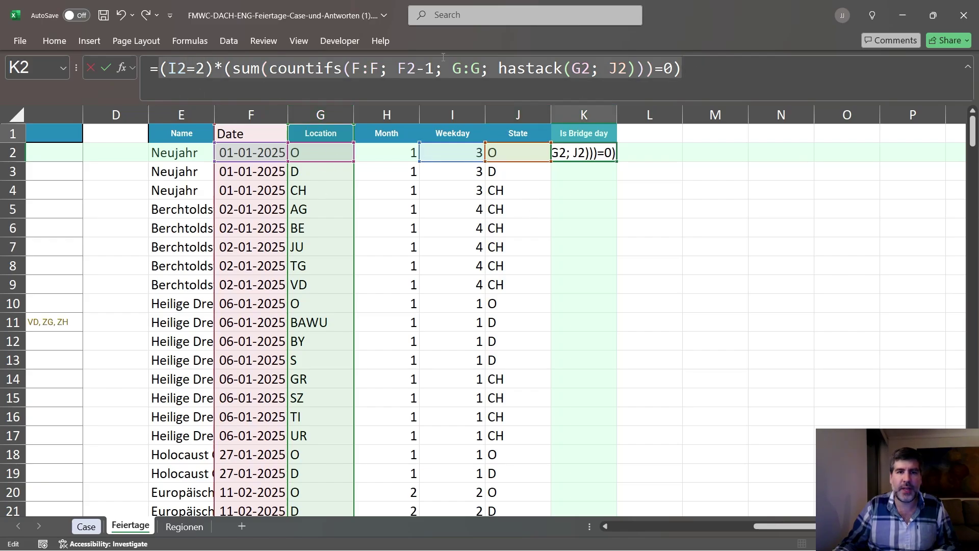
left_click(733, 66)
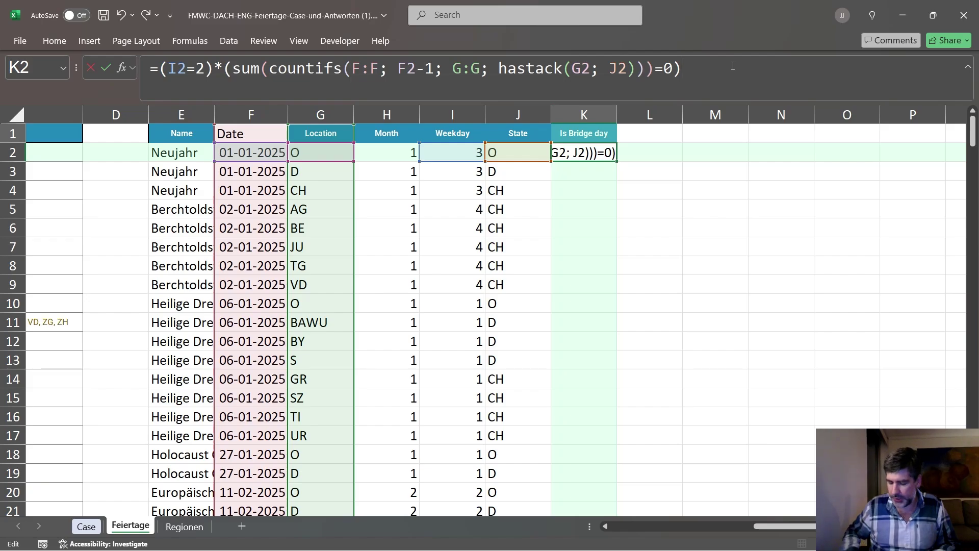
key("alt+Return")
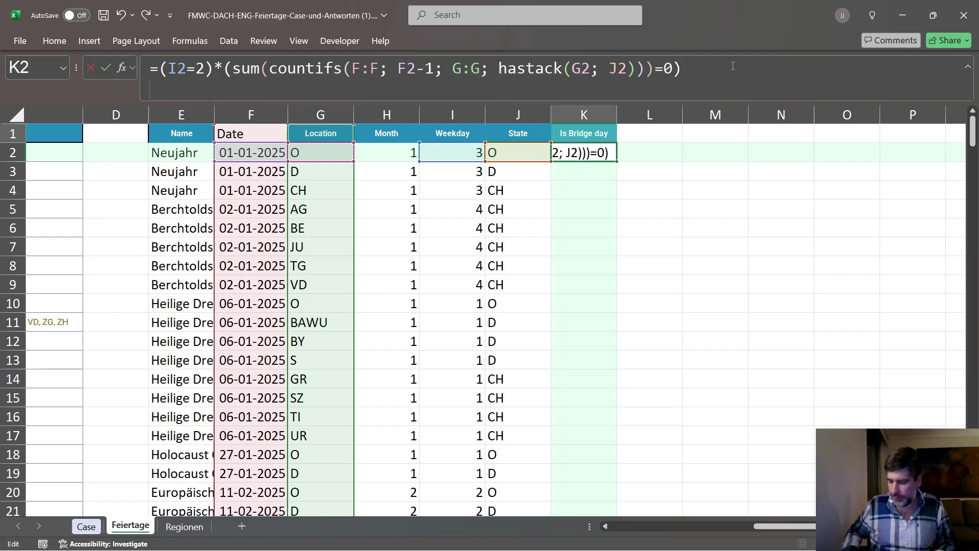
type("+")
key("ctrl+v")
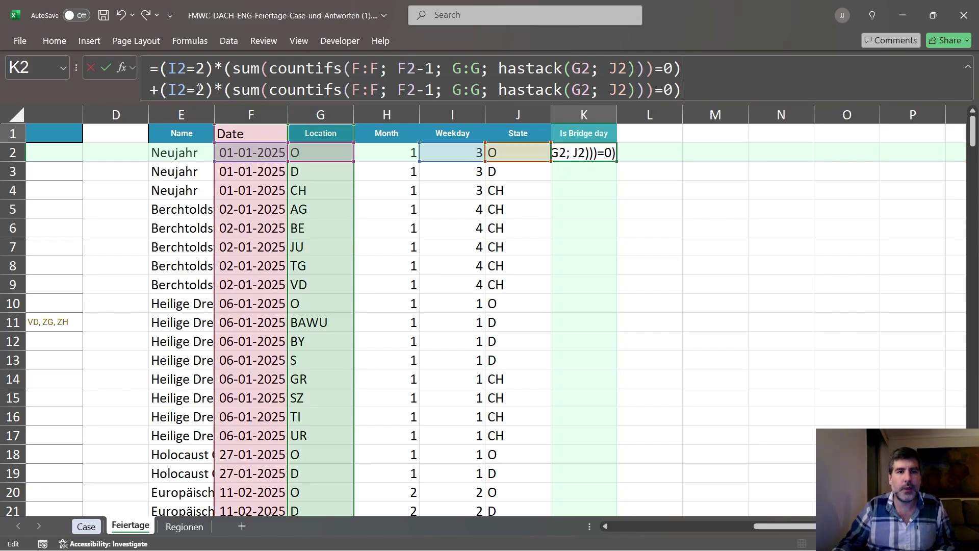
Step: Change the second term to I2=4 and F2+1, and fill the K2 formula down the Is Bridge day column
double_click(201, 88)
type("4")
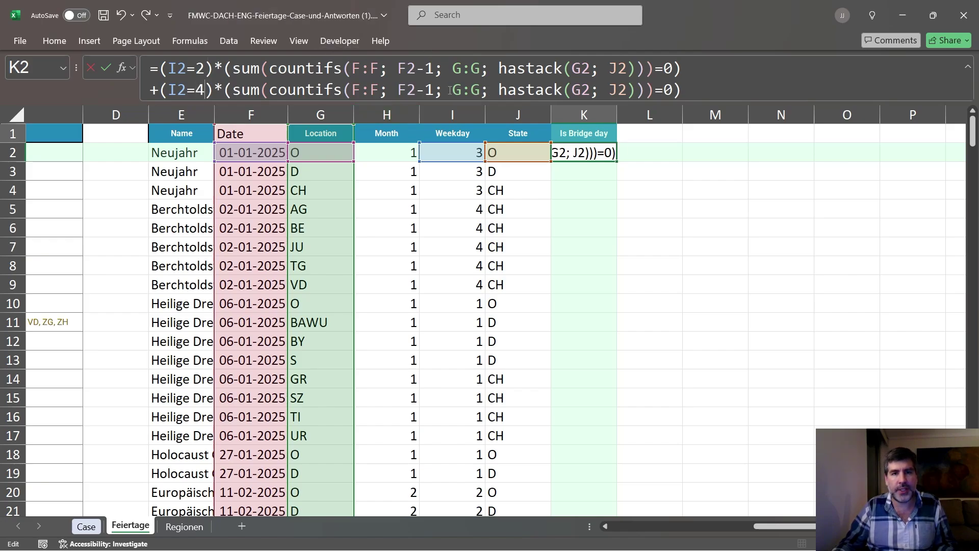
double_click(420, 90)
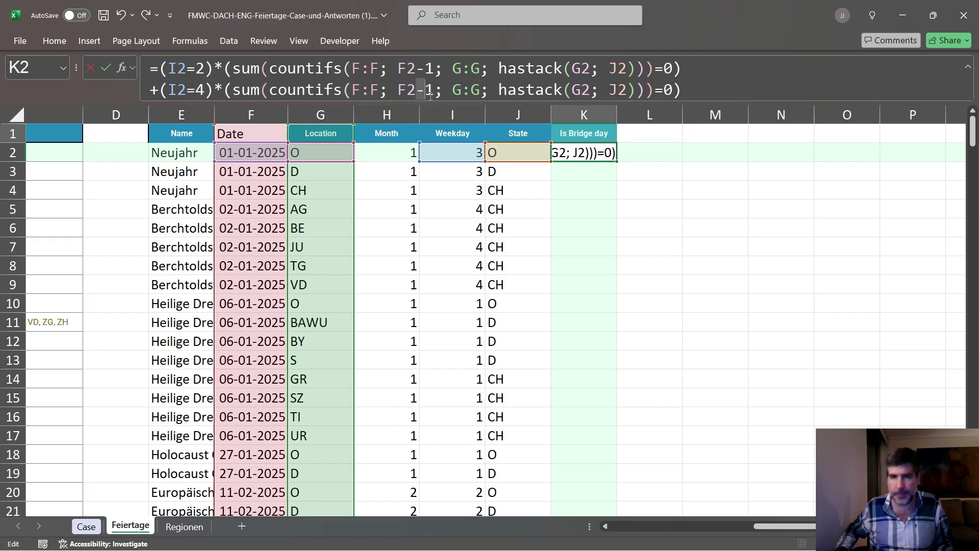
type("+")
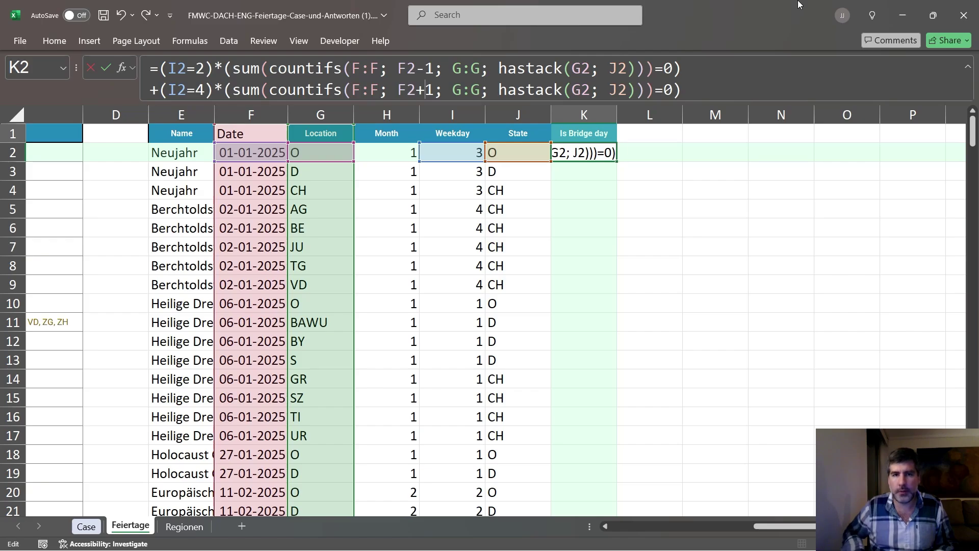
key("Return")
key("Up")
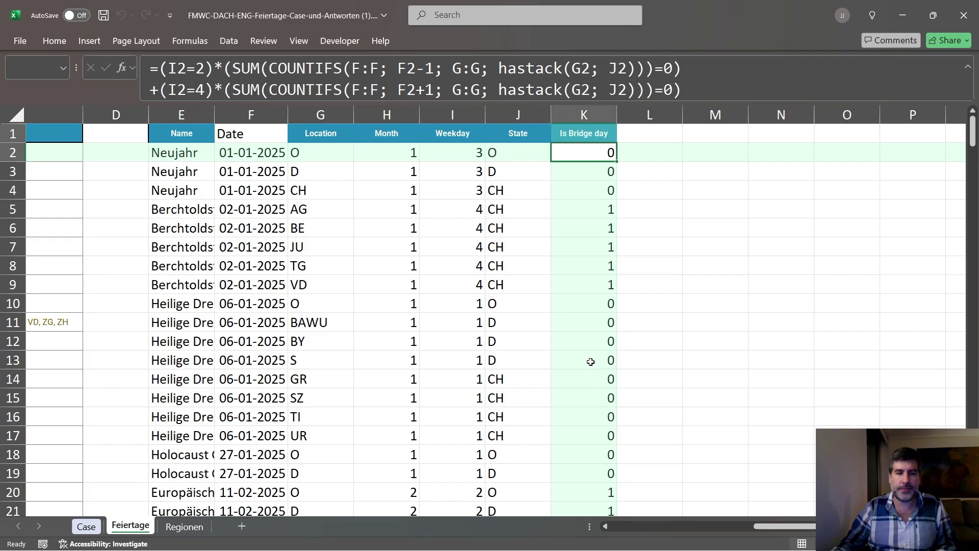
Step: On the Case sheet, copy the region code and state formulas from I158:J158 to I171 for the Glarus example
left_click(86, 526)
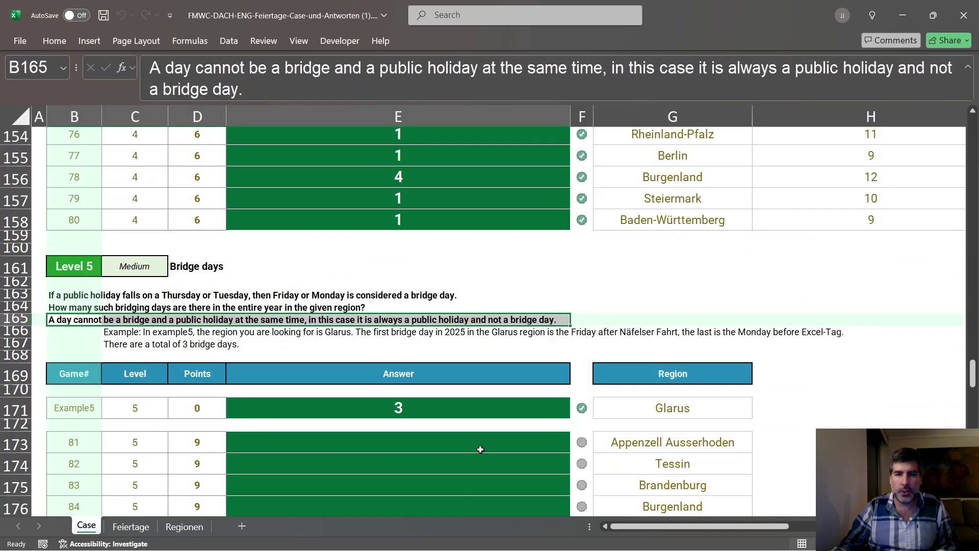
left_click(801, 404)
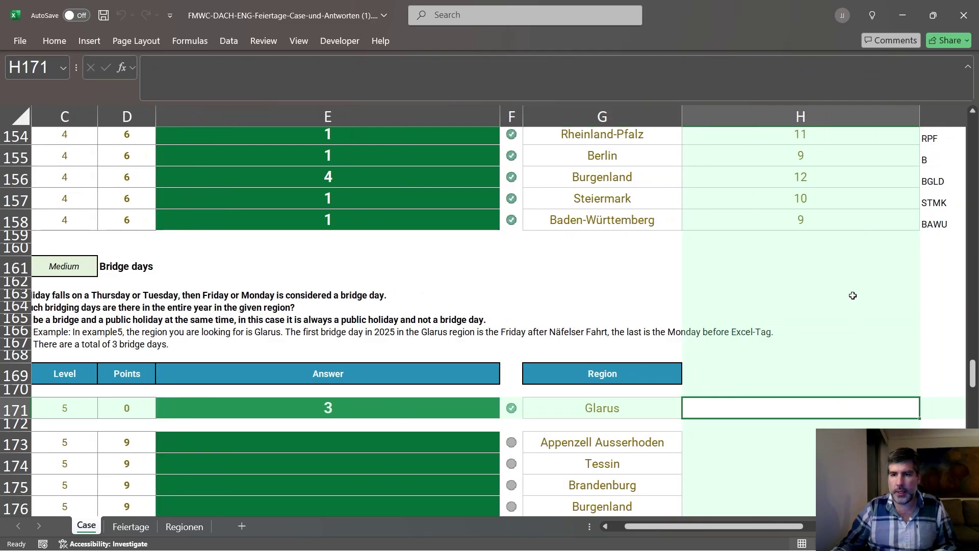
left_click_drag(853, 307, 905, 340)
left_click_drag(825, 226, 947, 225)
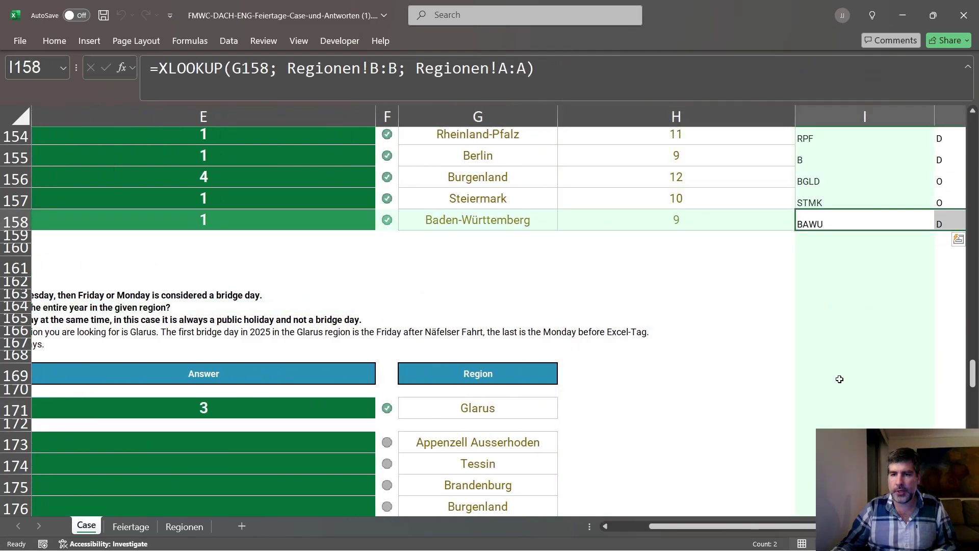
key("ctrl+c")
left_click(837, 390)
left_click(826, 408)
key("ctrl+v")
Step: Paste the copied region code and state formulas beside the Level 5 games, rows 173 to 192, starting in column I
left_click(826, 441)
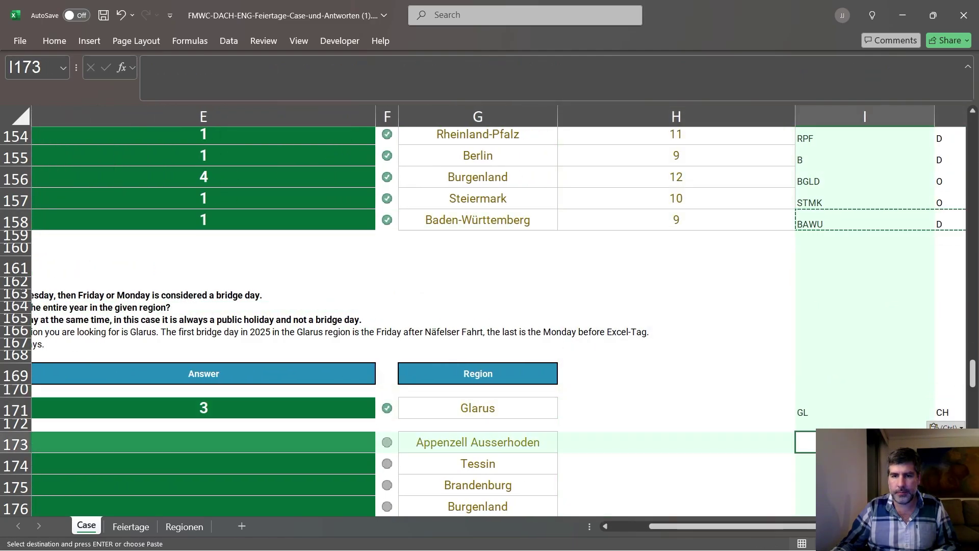
left_click_drag(826, 442, 815, 418)
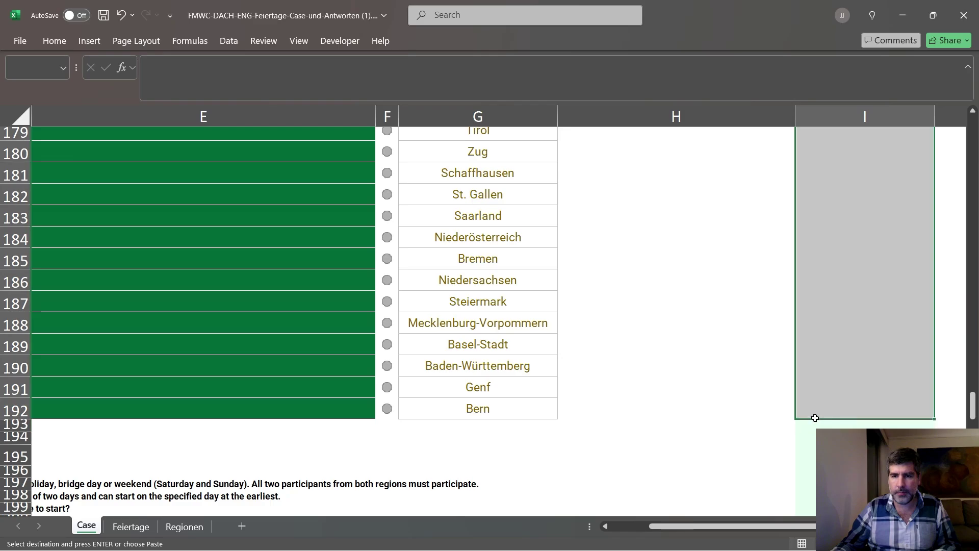
key("ctrl+v")
scroll(814, 417, "down", 5)
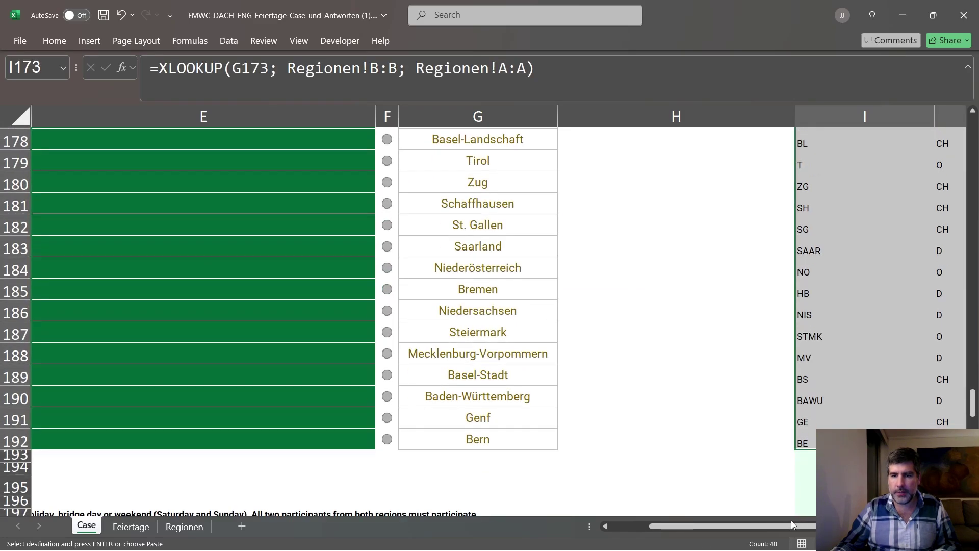
left_click_drag(791, 520, 615, 524)
scroll(615, 524, "up", 5)
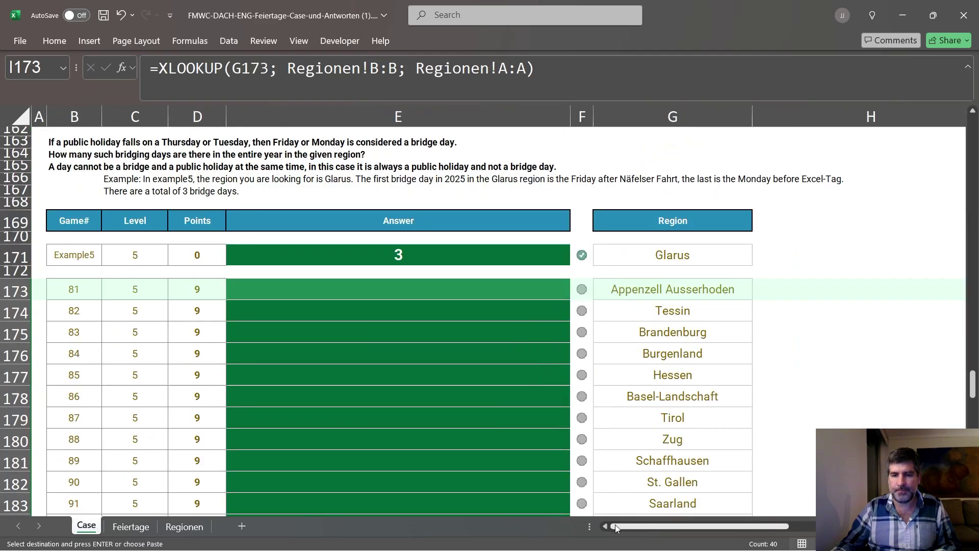
Step: Copy the answer formula of the last Level 4 game, E158, into the Glarus example's answer cell E171
left_click_drag(636, 527, 602, 525)
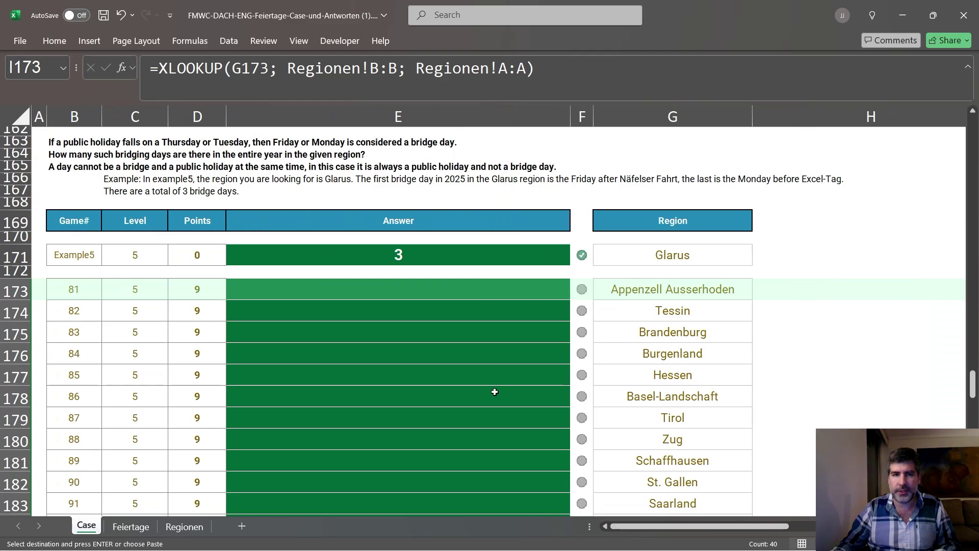
scroll(578, 266, "up", 1)
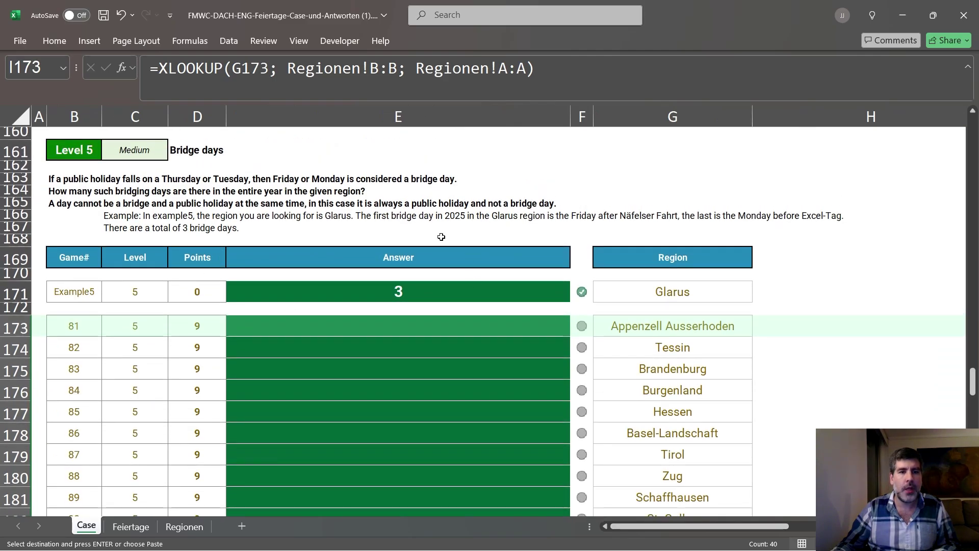
scroll(445, 266, "up", 1)
left_click(397, 176)
key("ctrl+c")
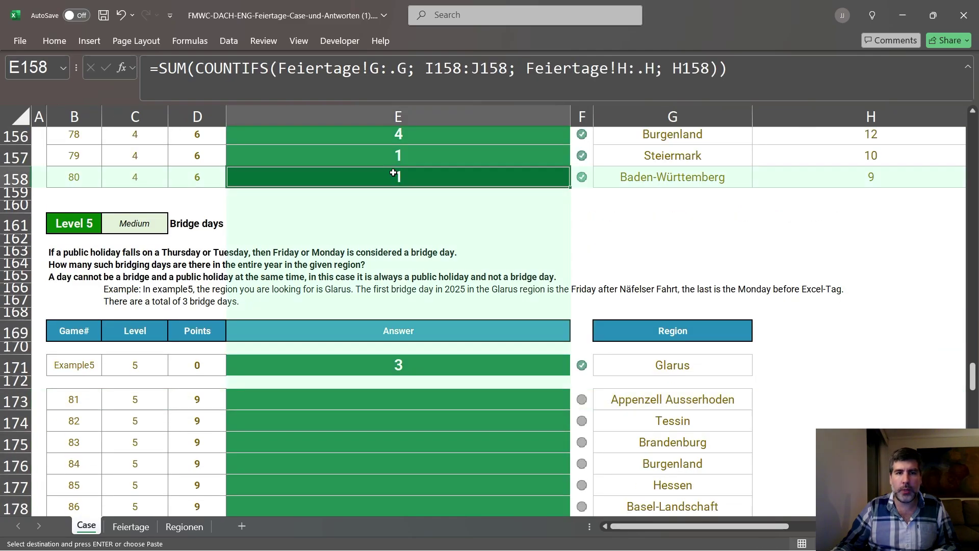
left_click(493, 364)
key("ctrl+v")
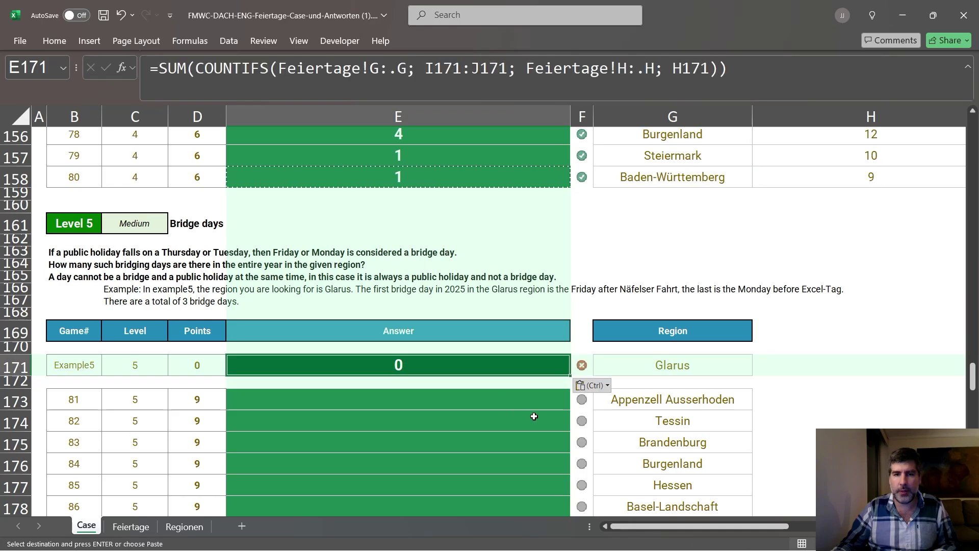
Step: In the E171 formula, replace COUNTIFS with SUMIFS and remove the month criterion Feiertage!H:.H; H171
left_click(221, 66)
type("sumifs")
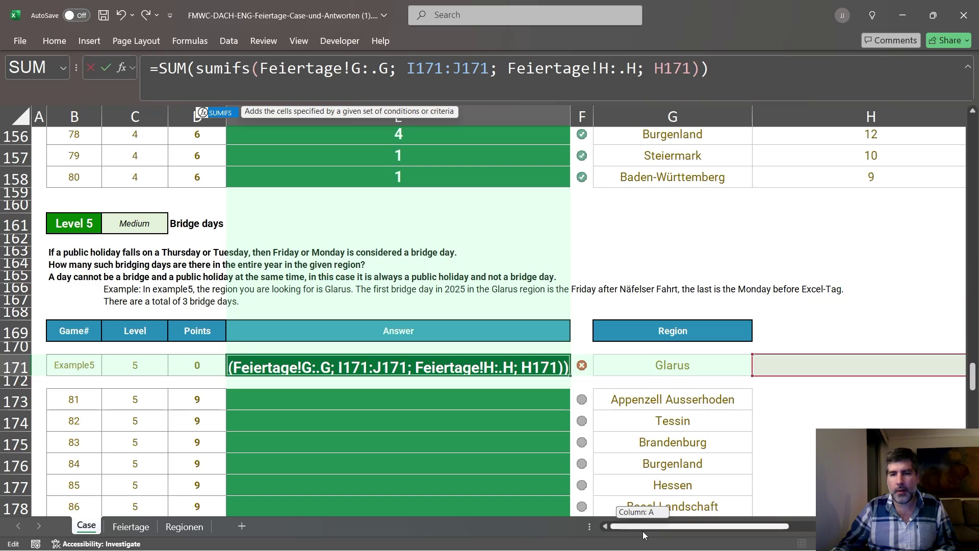
left_click_drag(642, 527, 696, 526)
left_click_drag(692, 69, 489, 76)
key("BackSpace")
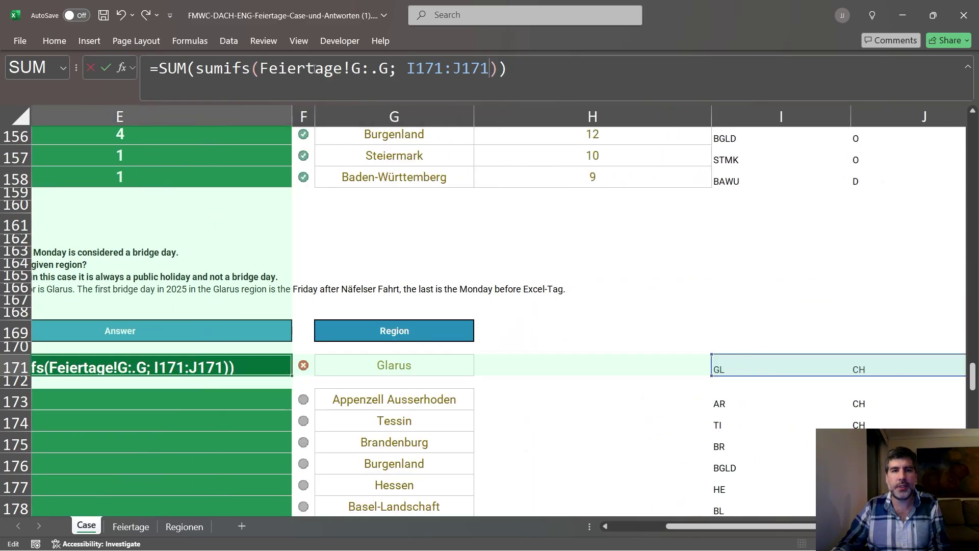
Step: Insert the Is Bridge day column, Feiertage!K:K, as the sum range of the SUMIFS in E171
left_click(258, 66)
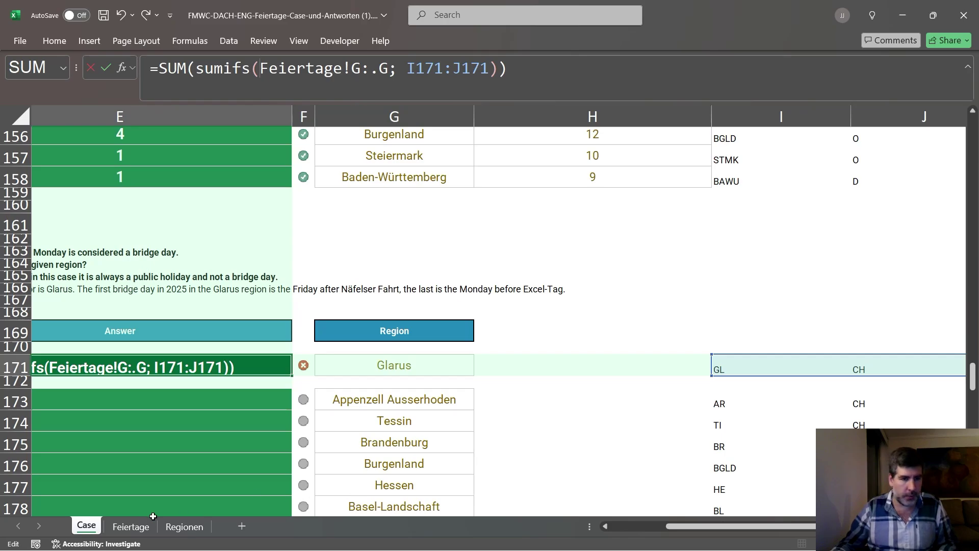
left_click(135, 531)
left_click(898, 115)
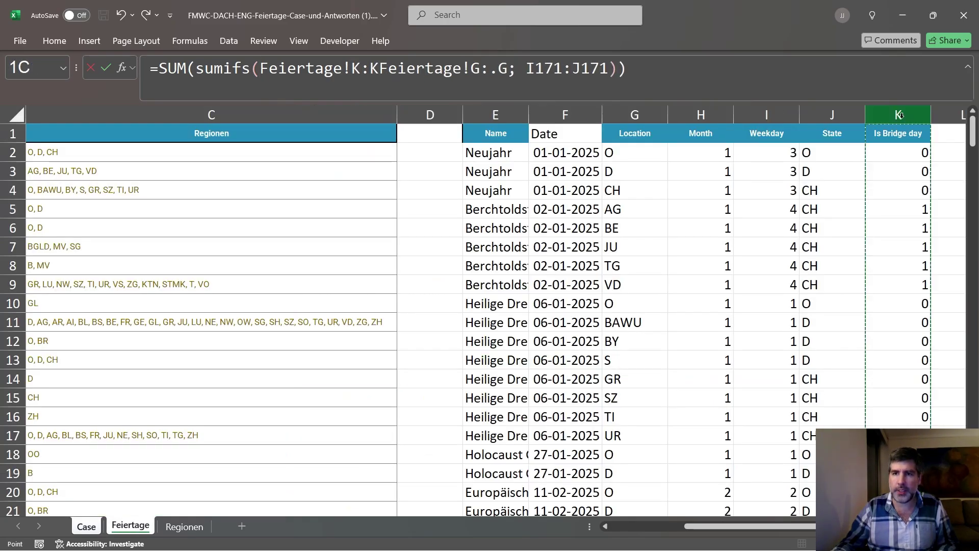
type(";")
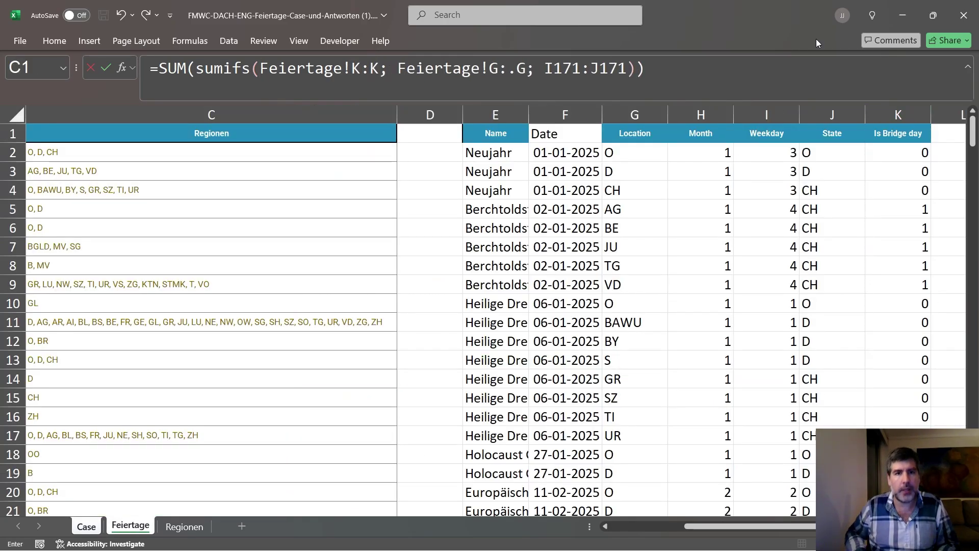
key("Return")
key("Up")
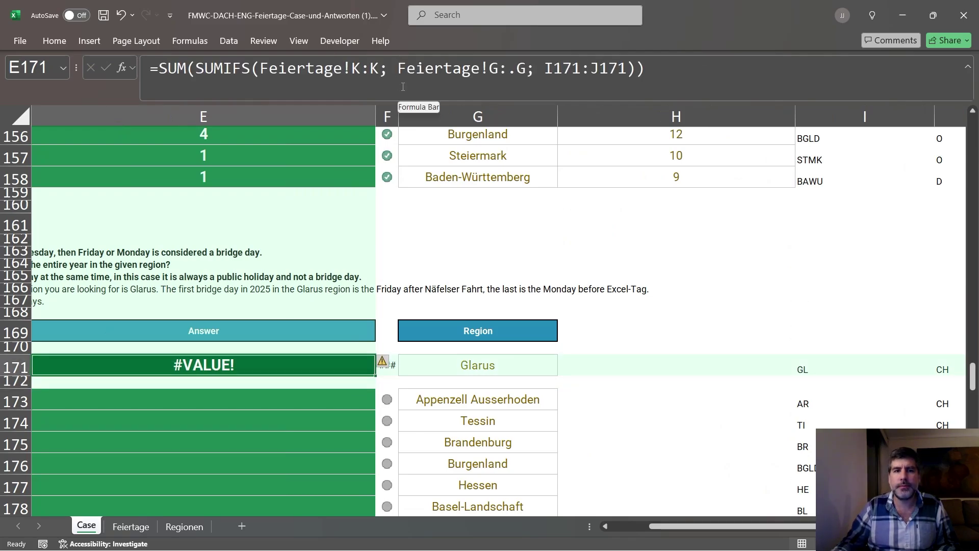
Step: Change the SUMIFS sum range in E171 to the trimmed reference Feiertage!K:.K
left_click(508, 68)
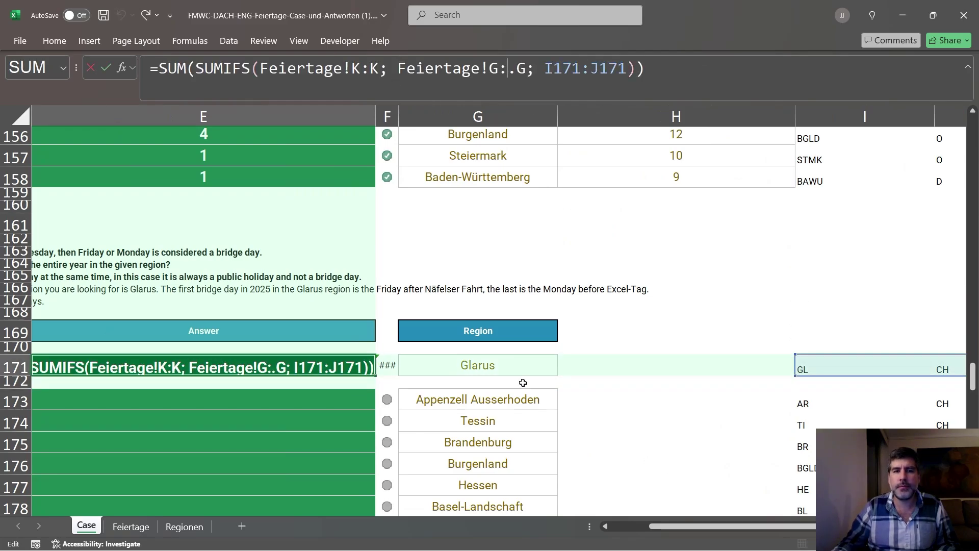
key("Left")
key("Left")
key("Left")
key("Left")
key("Left")
key("Left")
key("Left")
key("Left")
key("Left")
key("Left")
key("Left")
key("Left")
key("Left")
key("Left")
key("Left")
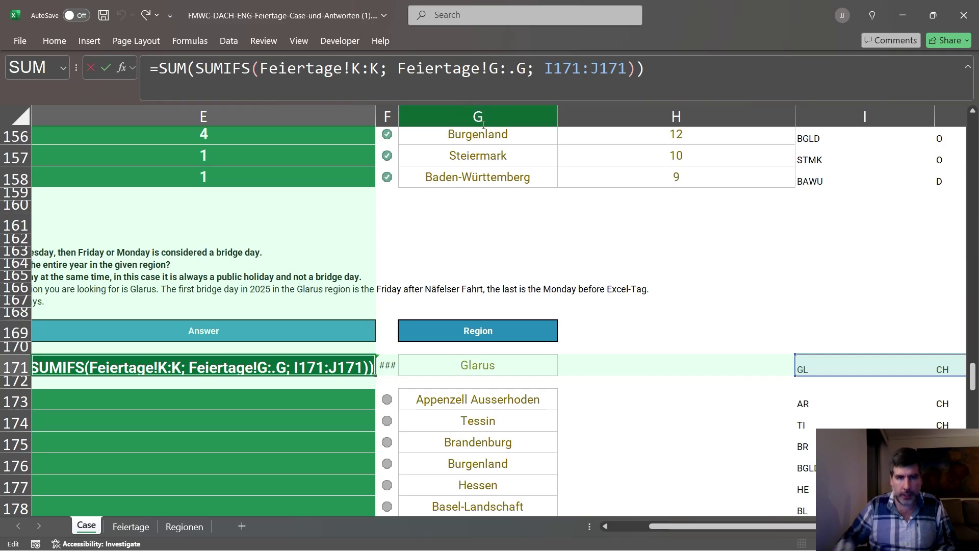
type(".")
key("Return")
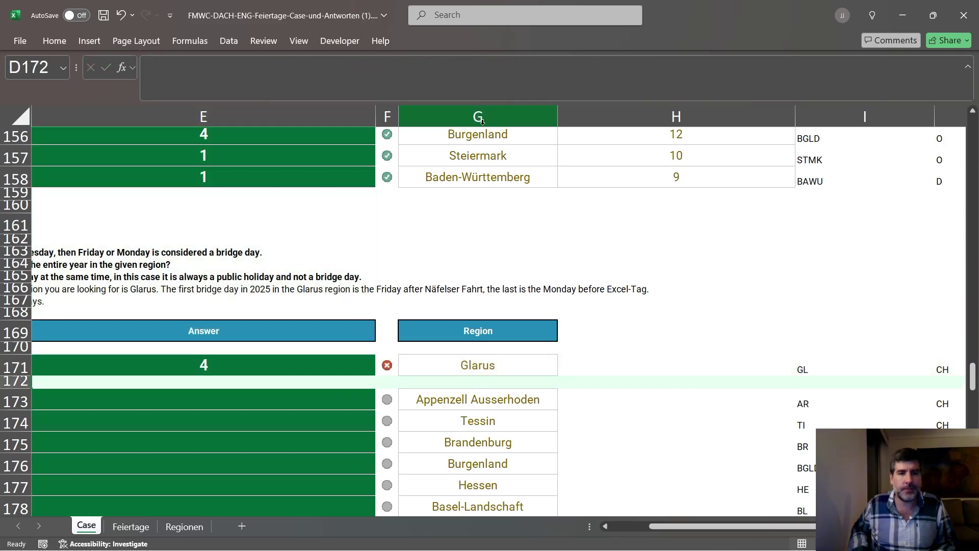
key("Up")
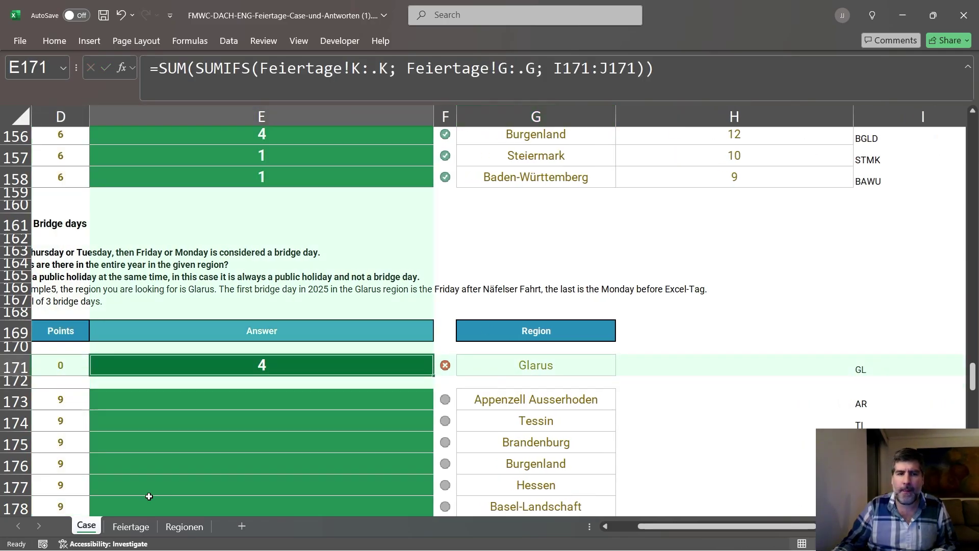
Step: Examine the Glarus answer formula in E171 and compare it with the Is Bridge day formula on the Feiertage sheet
left_click(184, 526)
left_click(131, 526)
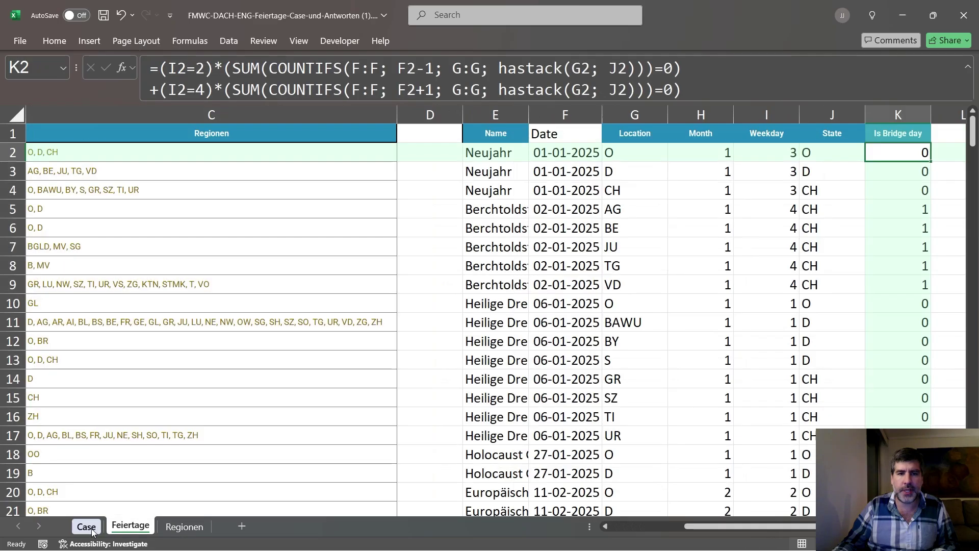
left_click(86, 526)
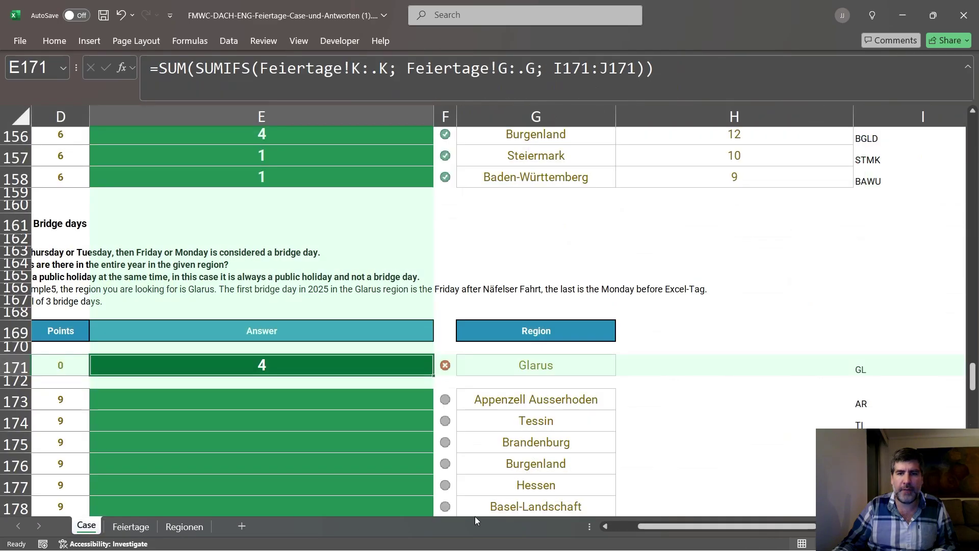
left_click(132, 526)
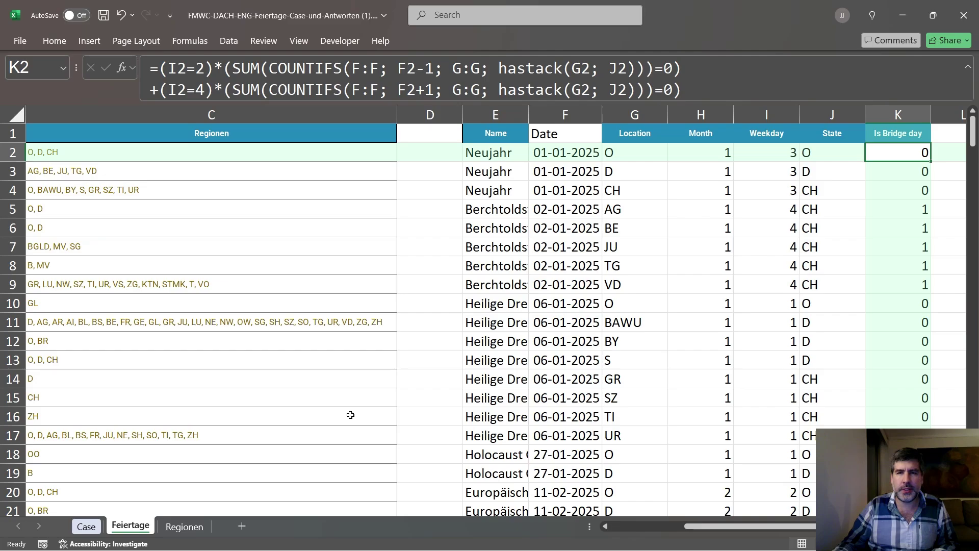
left_click(85, 527)
left_click(212, 379)
left_click(212, 367)
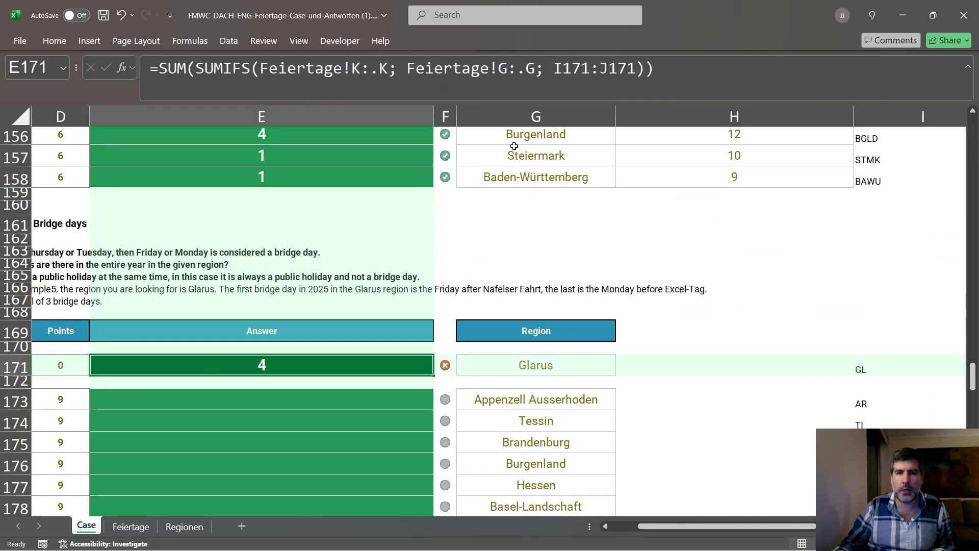
left_click(606, 68)
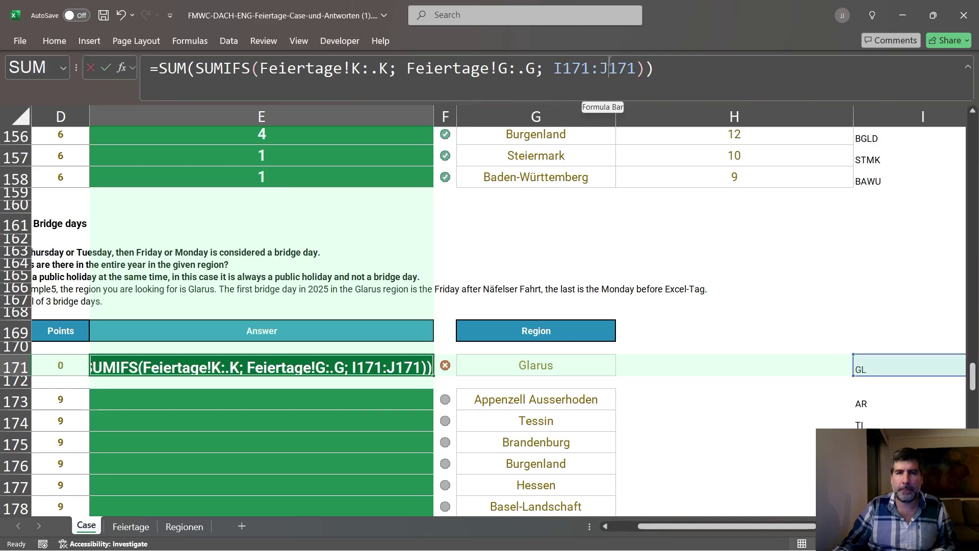
left_click_drag(746, 528, 808, 528)
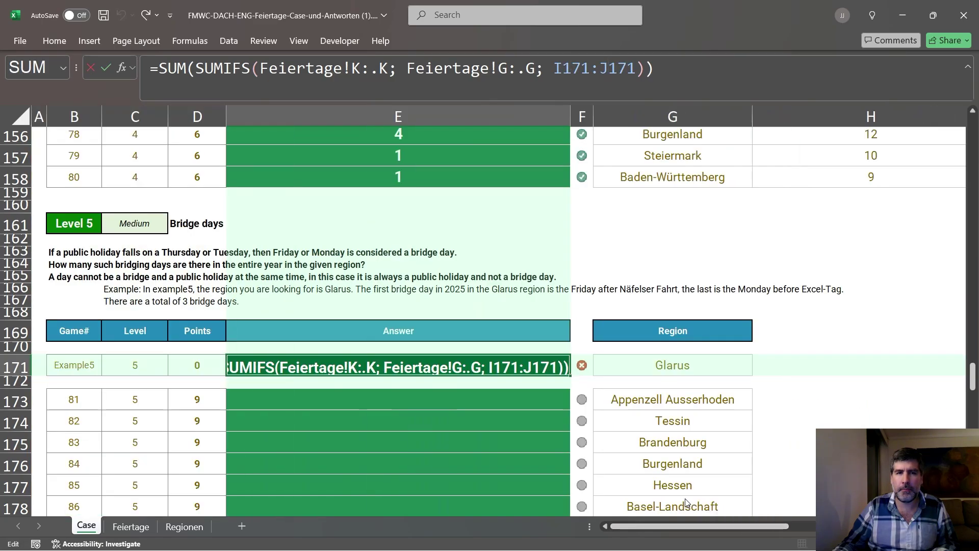
key("Escape")
Step: On the Feiertage sheet, correct hastack to HSTACK in both terms of the K2 formula and reapply it down the Is Bridge day column
left_click(184, 527)
left_click(130, 526)
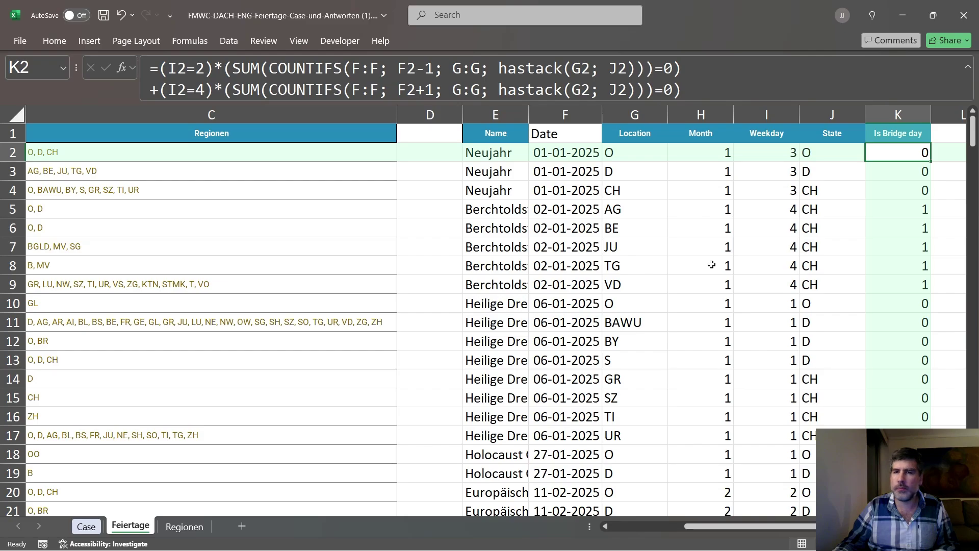
left_click(743, 73)
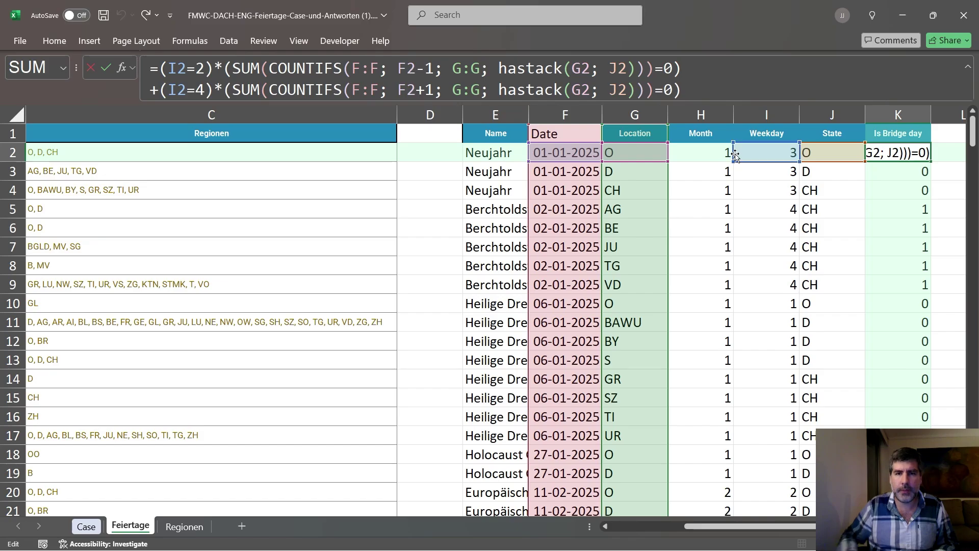
key("BackSpace")
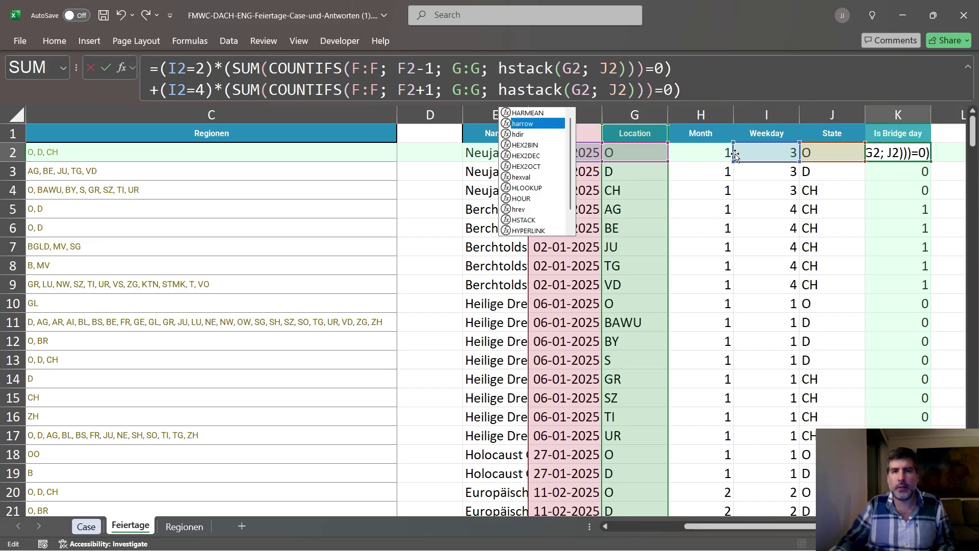
left_click(520, 92)
key("BackSpace")
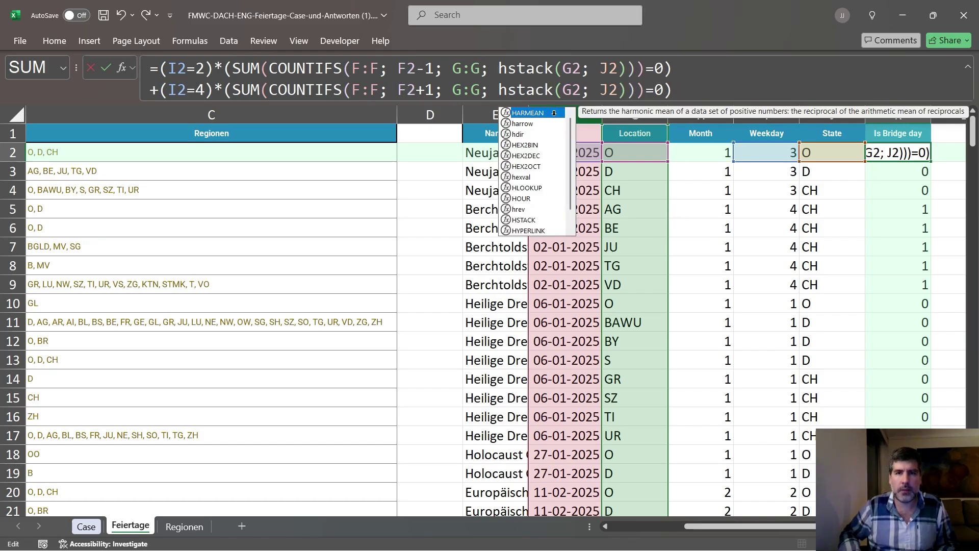
key("Return")
key("Up")
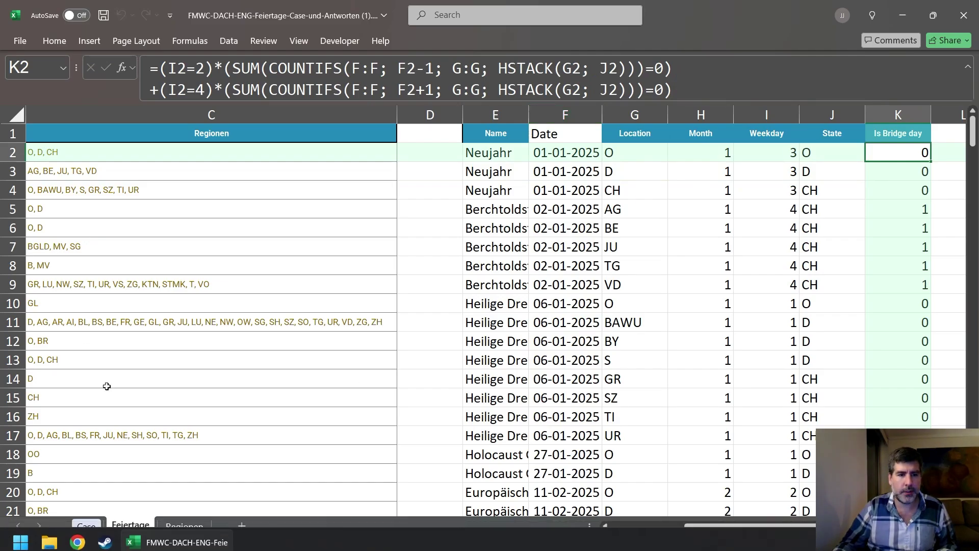
Step: On the Case sheet, copy the Glarus answer formula from E171 into the Level 5 answer cells E173:E192
left_click(86, 526)
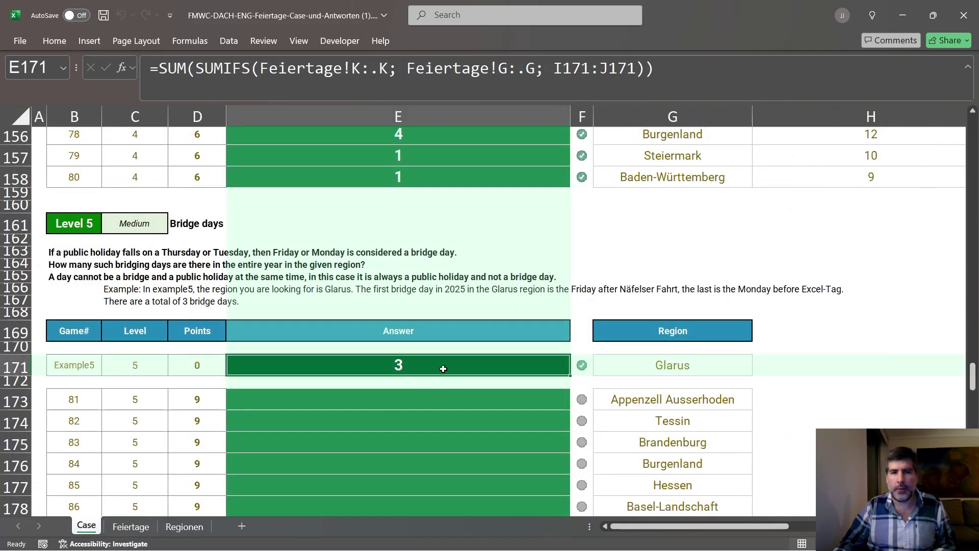
key("ctrl+c")
left_click(449, 400)
scroll(467, 447, "down", 1)
key("ctrl+shift+Down")
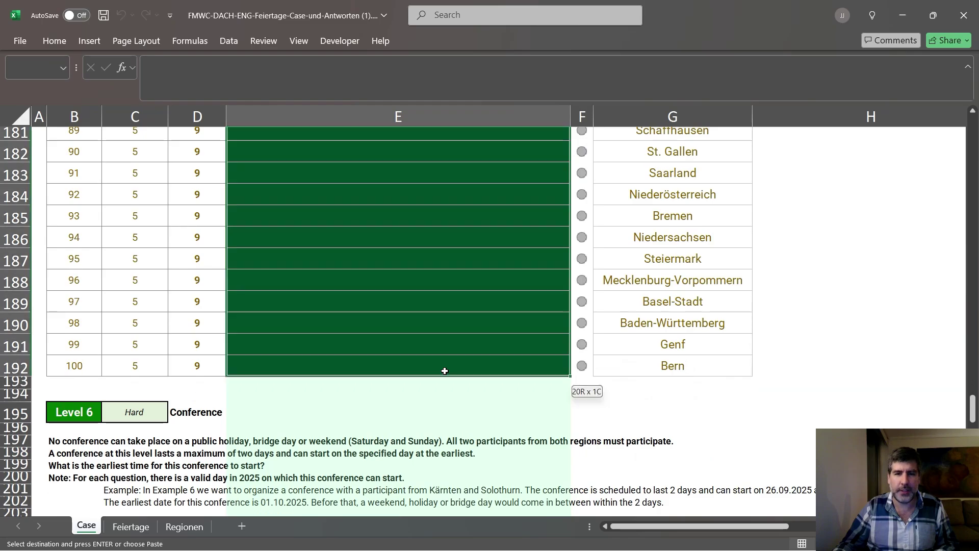
key("ctrl+v")
scroll(540, 302, "down", 3)
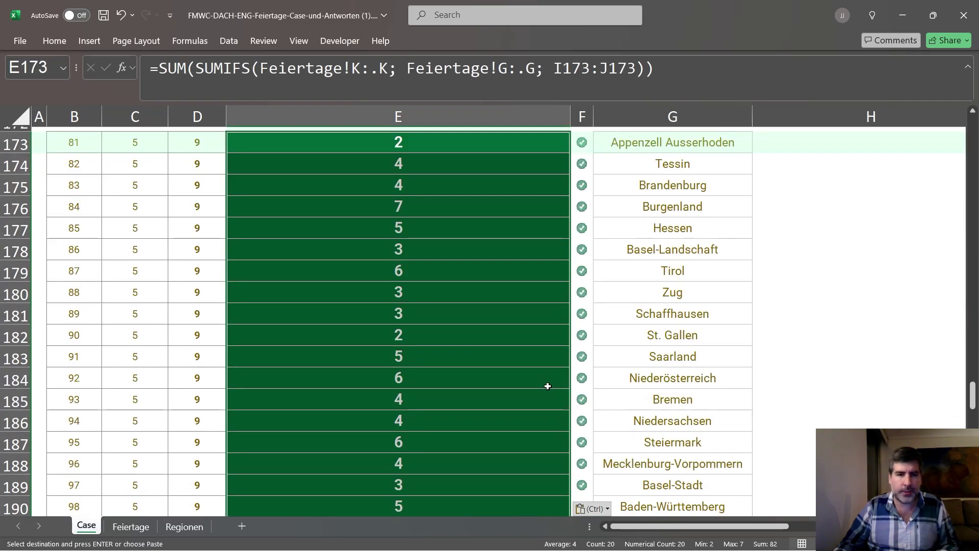
Step: Read the Level 6 Conference rules and notes in rows 195 to 202, along with the example's start date and duration
scroll(545, 388, "down", 3)
left_click_drag(725, 525, 655, 511)
scroll(441, 348, "down", 4)
scroll(481, 332, "up", 6)
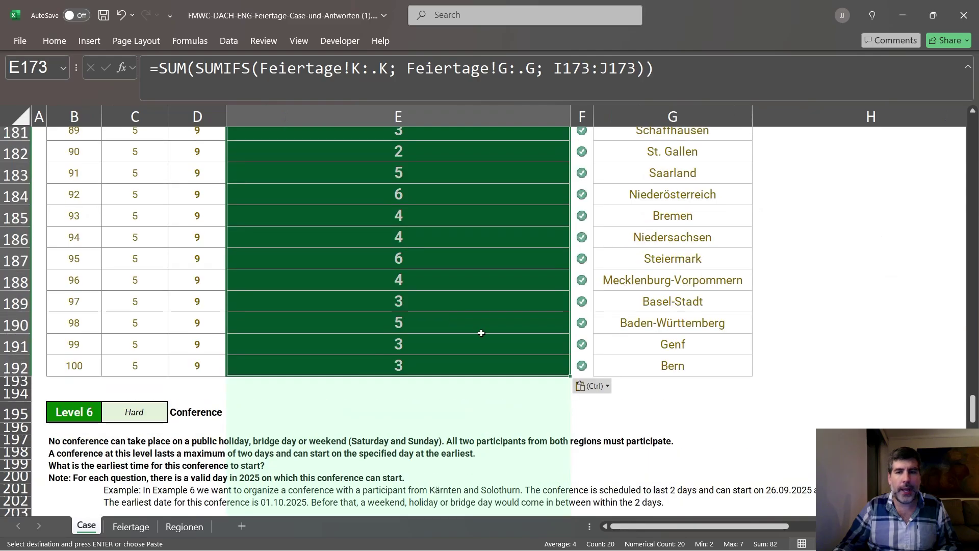
scroll(599, 201, "down", 4)
scroll(613, 362, "down", 2)
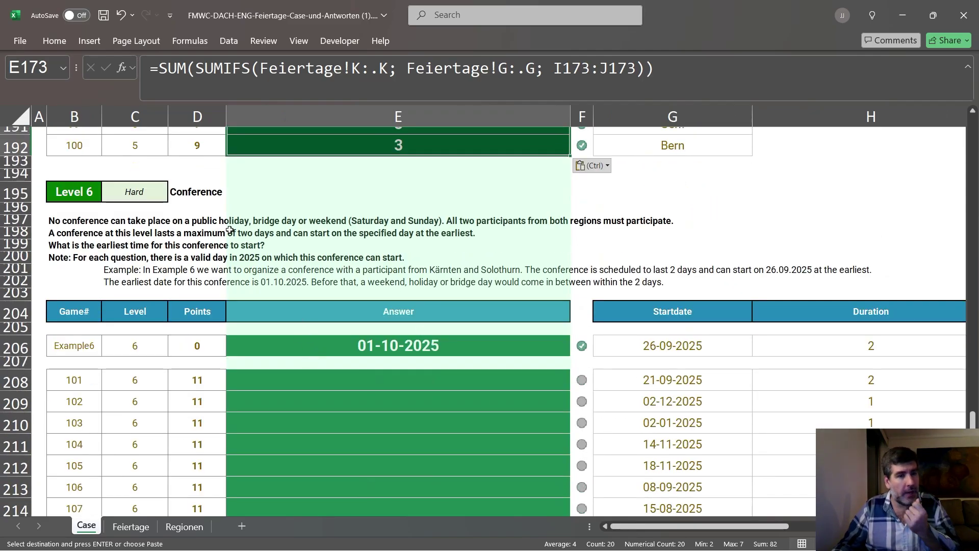
left_click(197, 194)
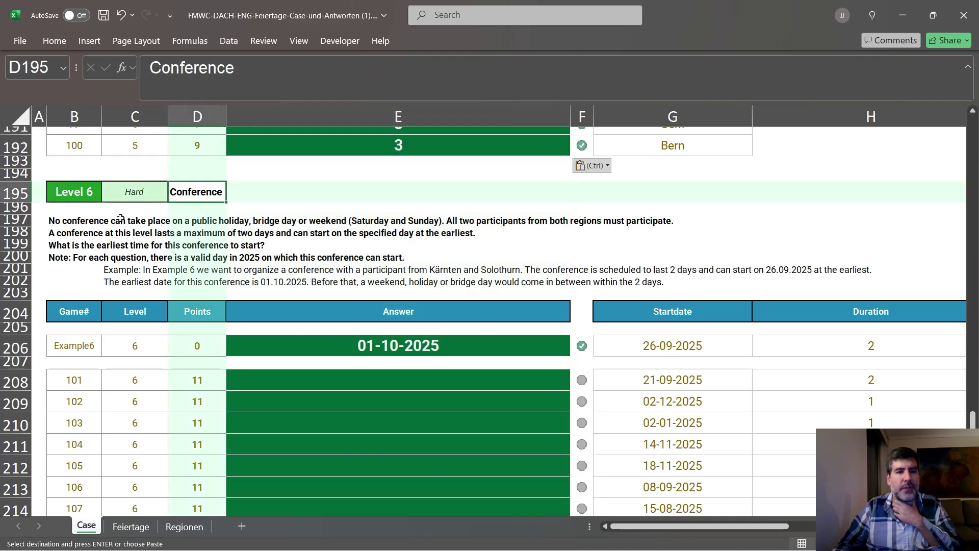
left_click(62, 219)
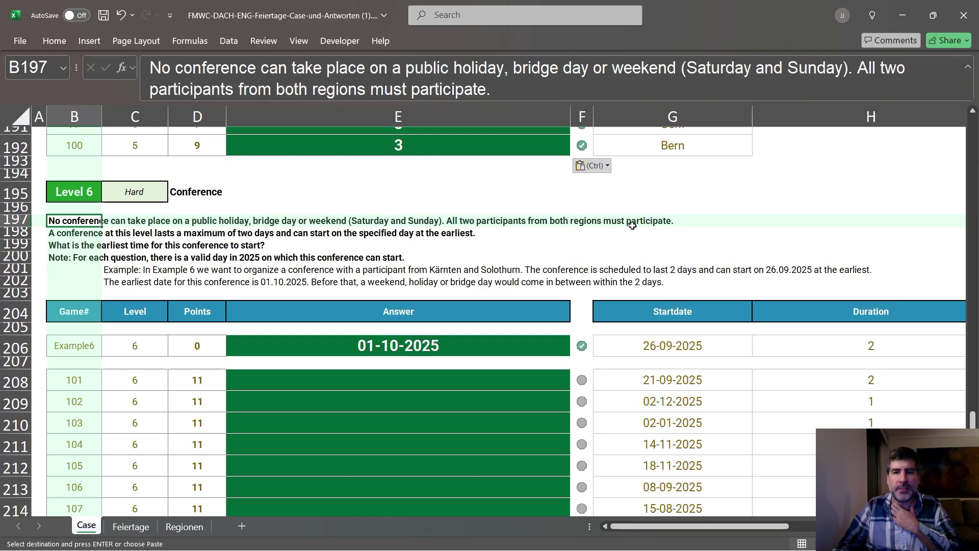
left_click(78, 232)
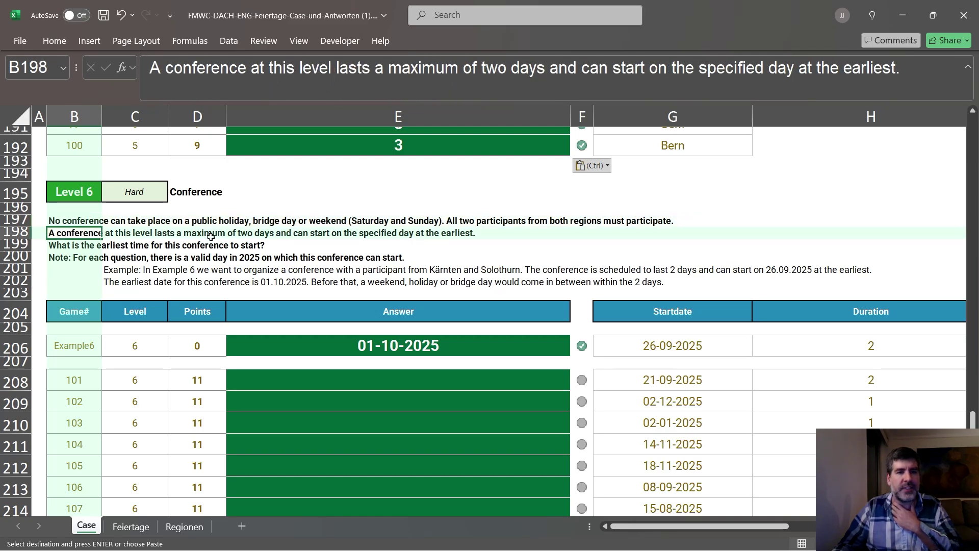
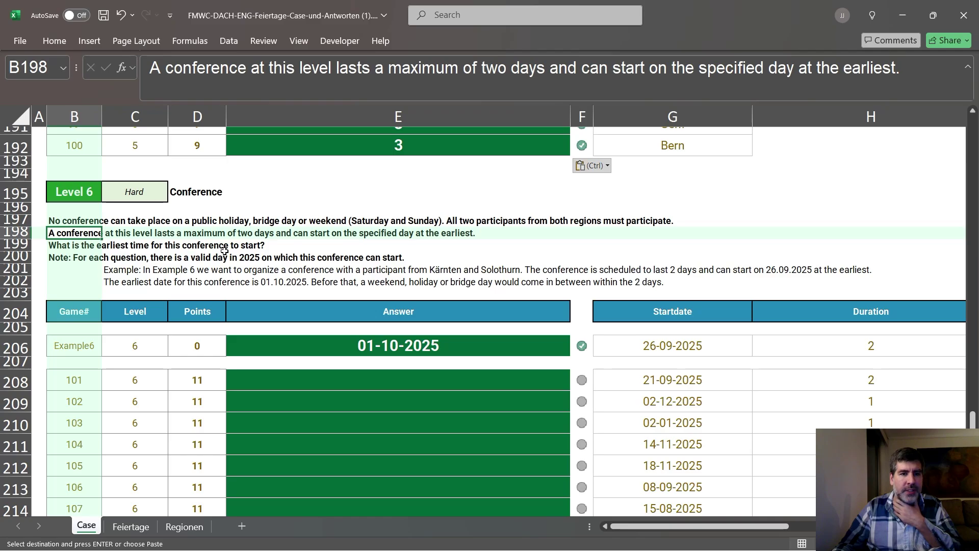
left_click(61, 259)
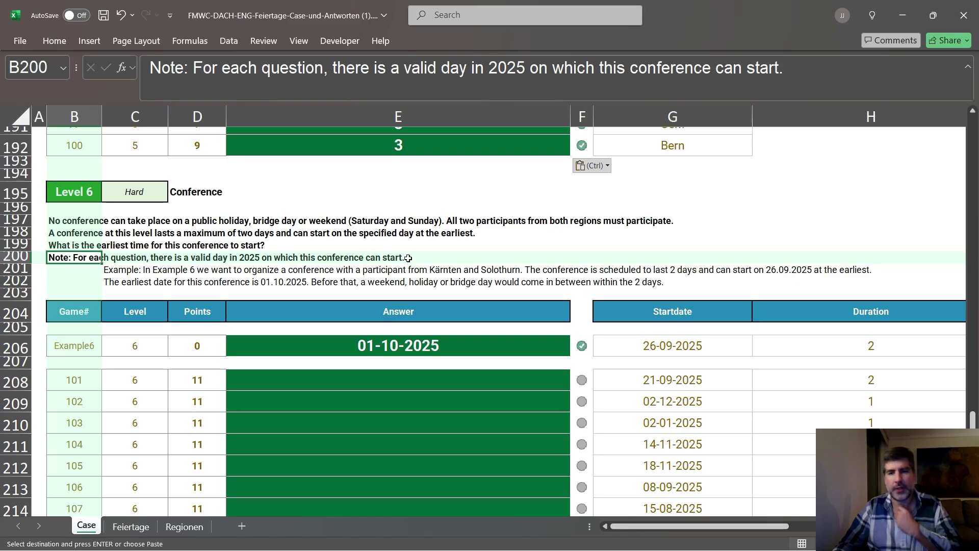
Step: Run the custom macro on the Level 6 block to generate the helper sheet 6 for the conference games
mouse_move(654, 528)
left_mouse_down()
mouse_move(733, 526)
mouse_move(655, 527)
left_mouse_up()
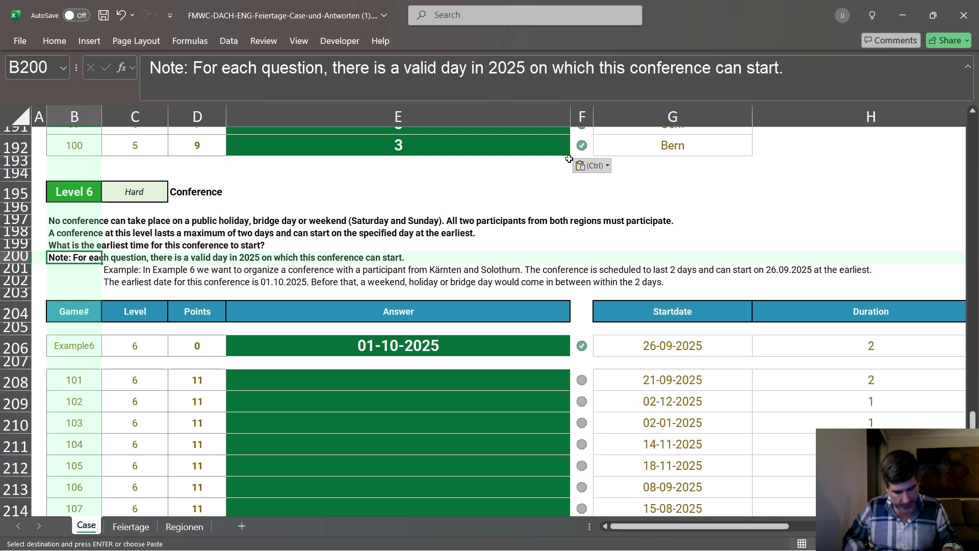
key("ctrl+shift+l")
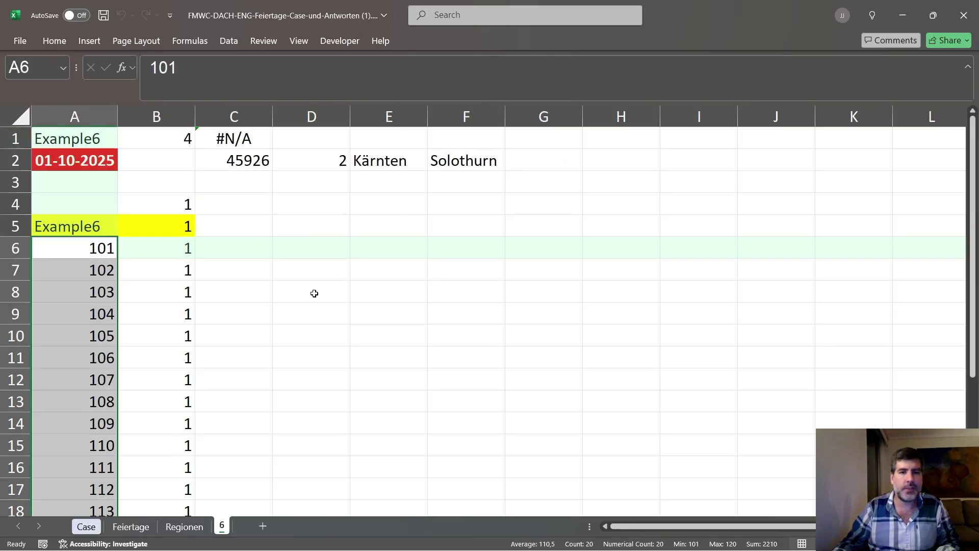
left_click(284, 290)
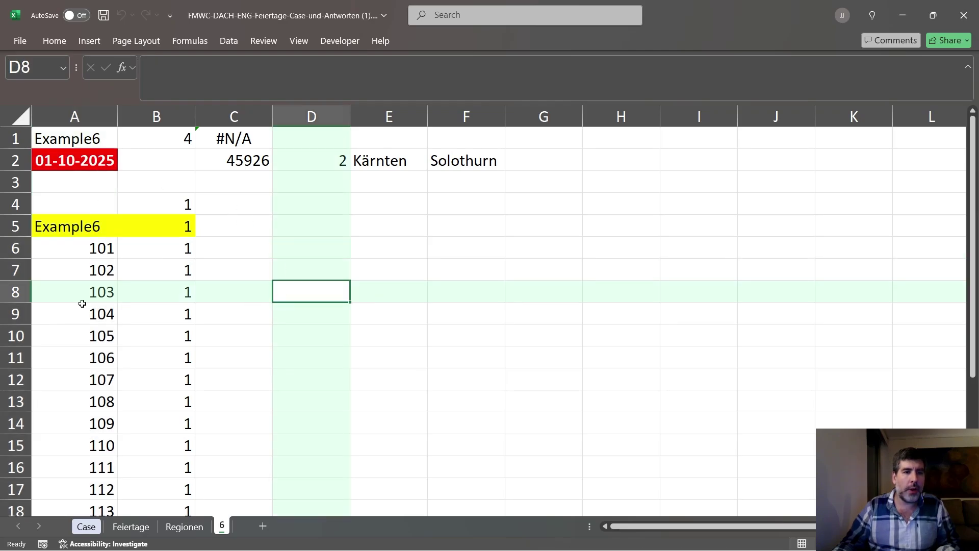
Step: Examine the game list, the data table formula, the example's expected answer in A2 and the input lookup in C2:F2 on sheet 6
left_click_drag(84, 225, 98, 274)
scroll(186, 304, "up", 6)
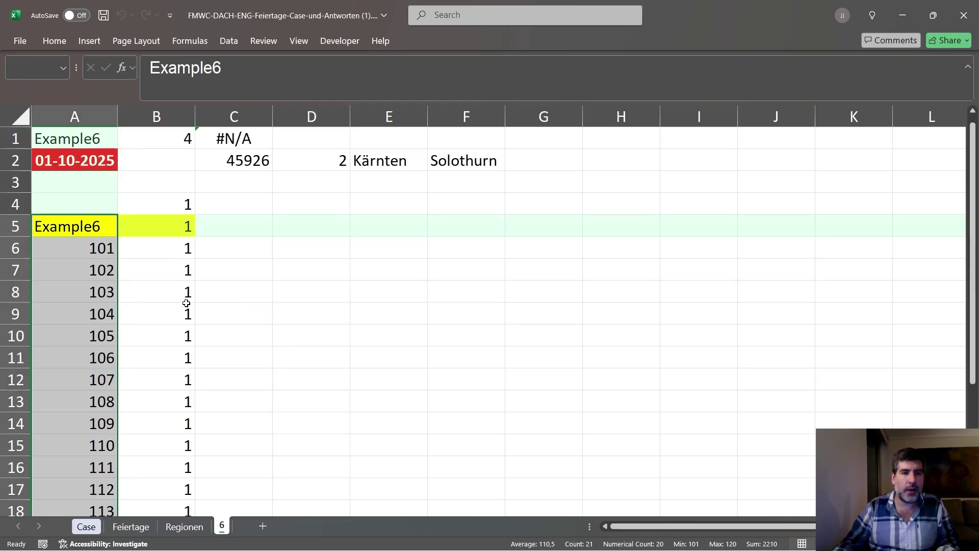
left_click(162, 235)
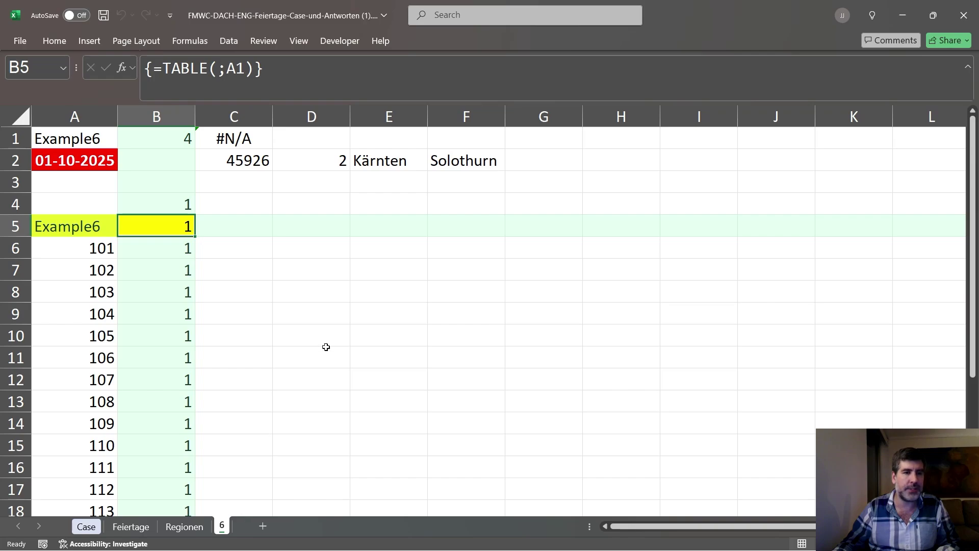
left_click(104, 158)
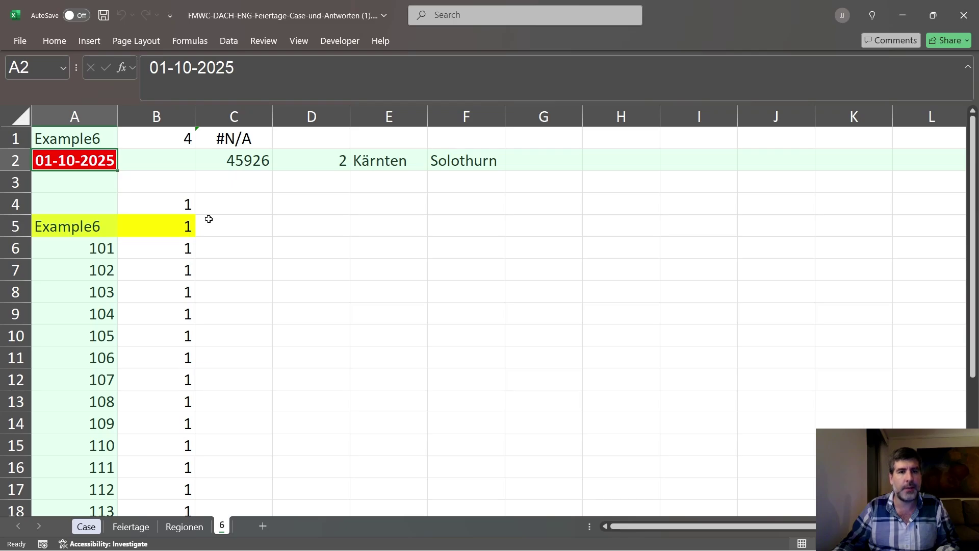
left_click_drag(245, 160, 464, 160)
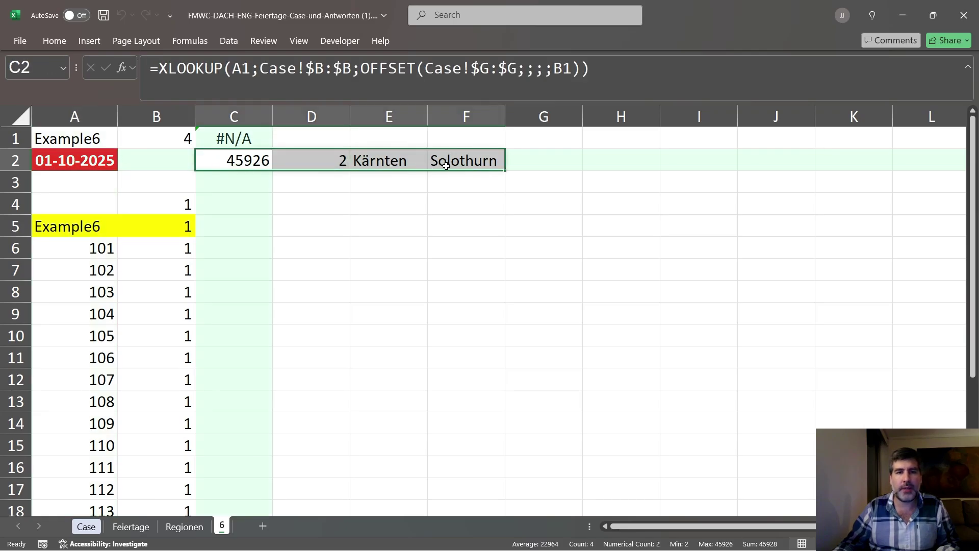
Step: Correct the C1 header formula on sheet 6 by changing the XMATCH text "Game #" to "Game#"
left_click(260, 140)
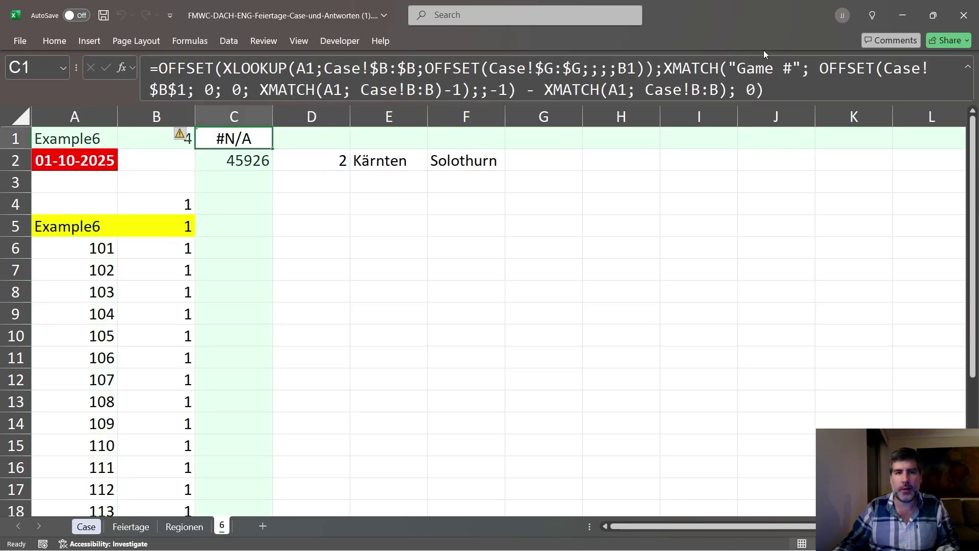
left_click(778, 66)
key("Delete")
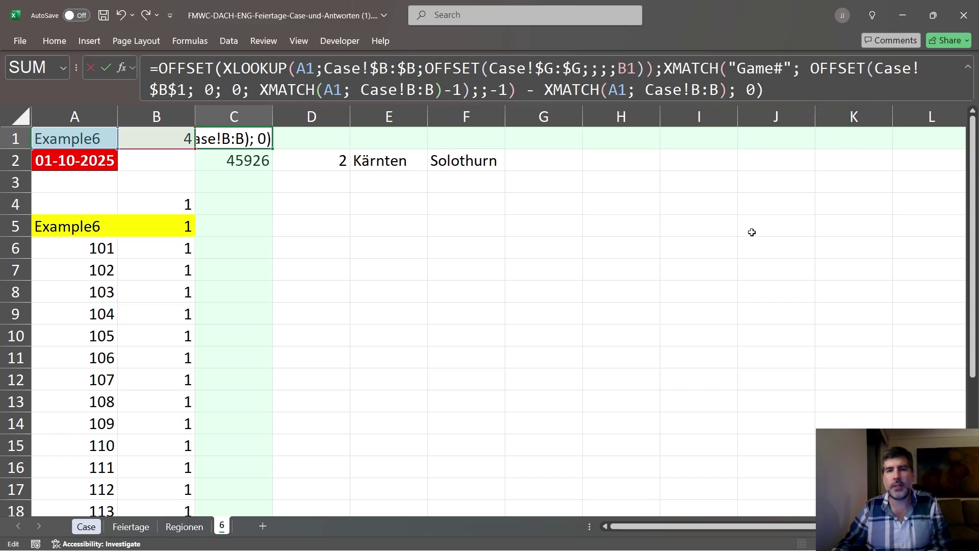
key("Return")
left_click(230, 141)
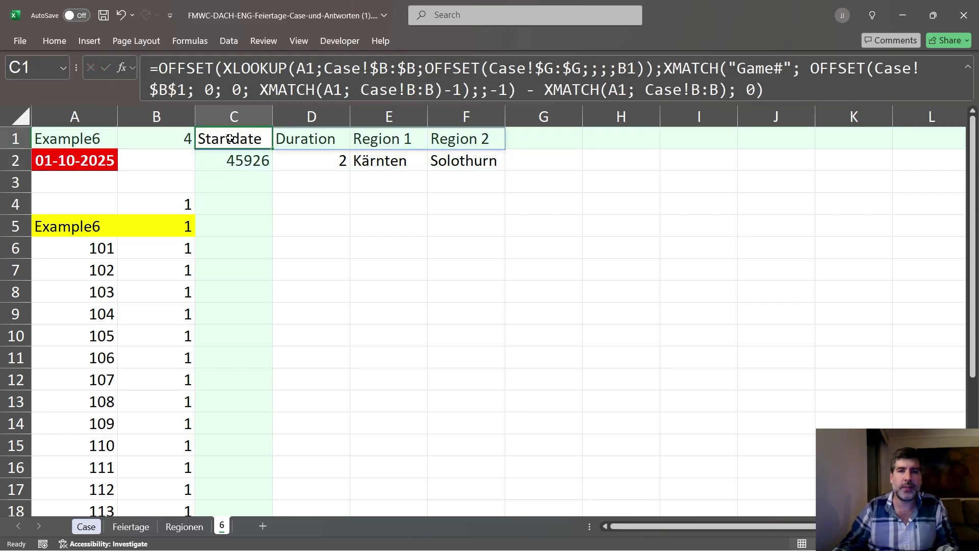
double_click(767, 66)
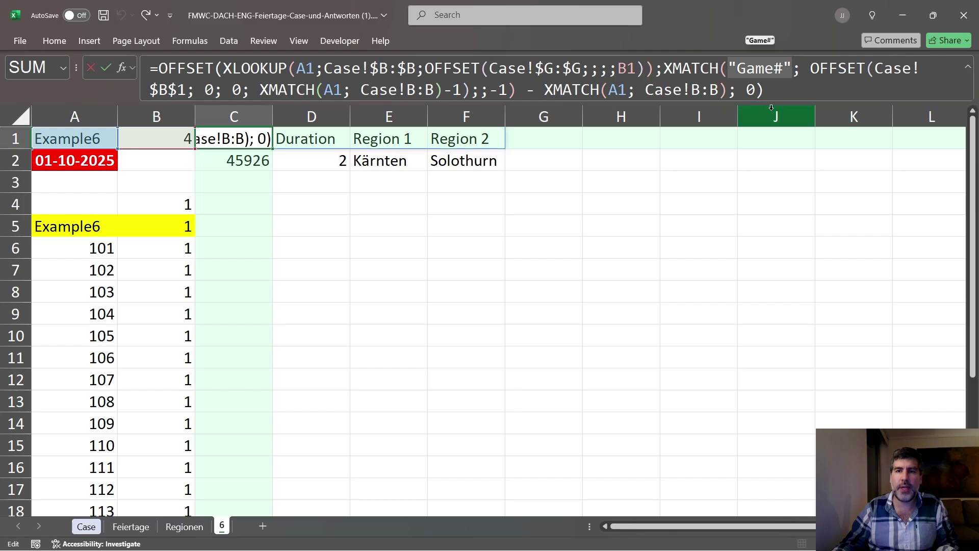
key("Escape")
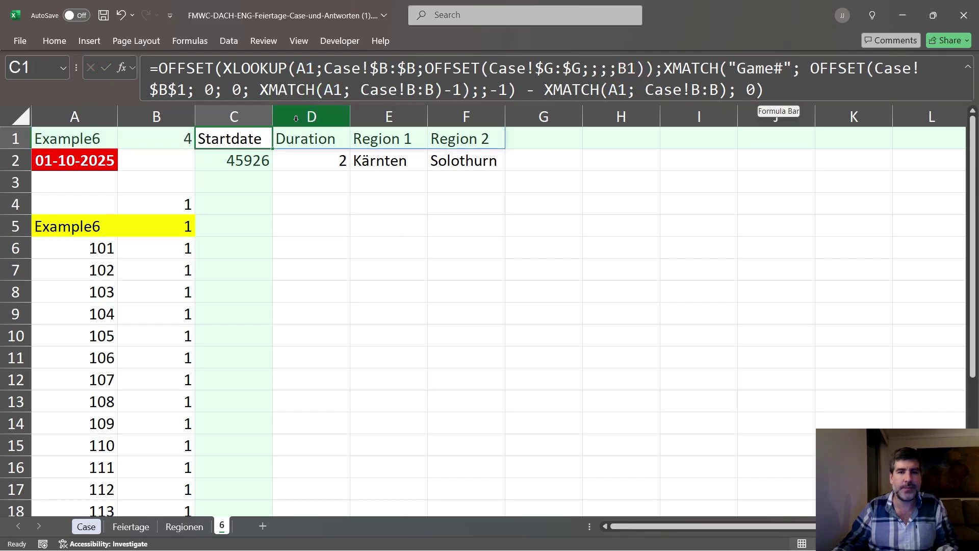
Step: Open the number format choices for the start date in C2 on sheet 6
left_click(233, 161)
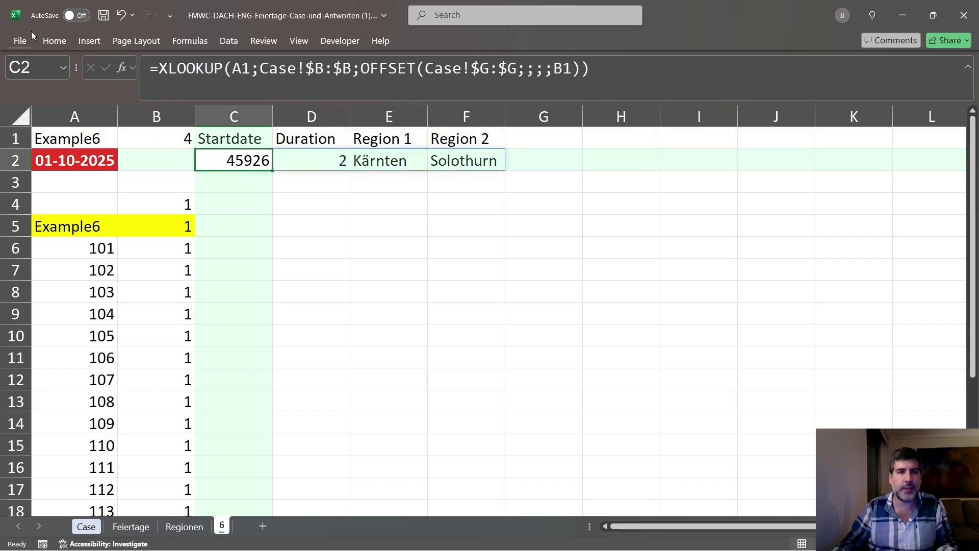
left_click(54, 41)
left_click(508, 65)
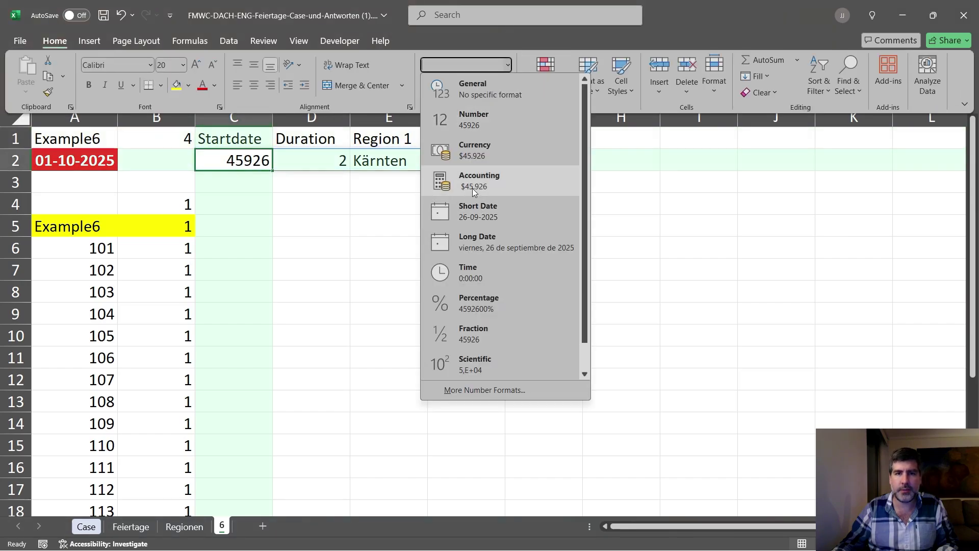
Step: Format the start date in C2 as a short date
left_click(462, 204)
left_click_drag(578, 229, 584, 243)
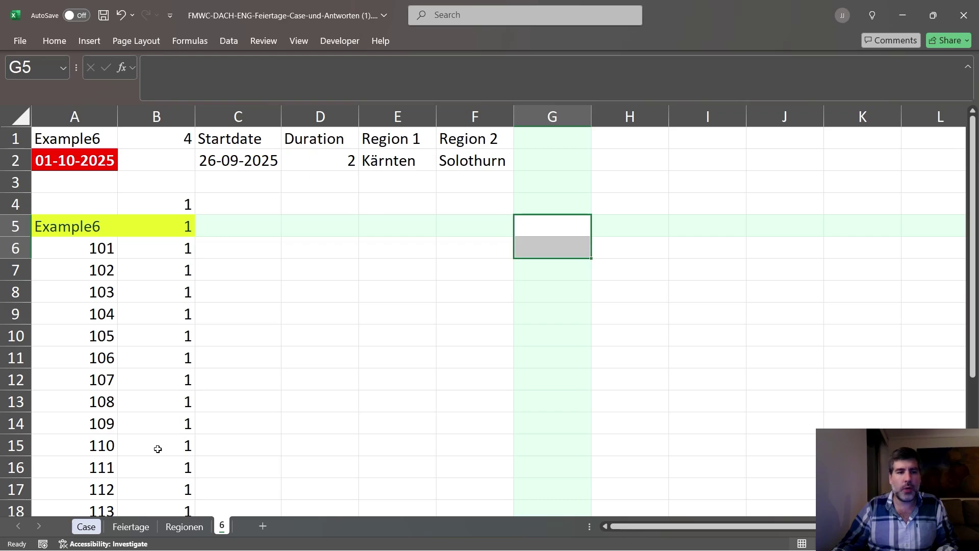
Step: Copy the text of the XLOOKUP region-code formula from cell I192 on the Case sheet
left_click(87, 526)
scroll(490, 306, "up", 4)
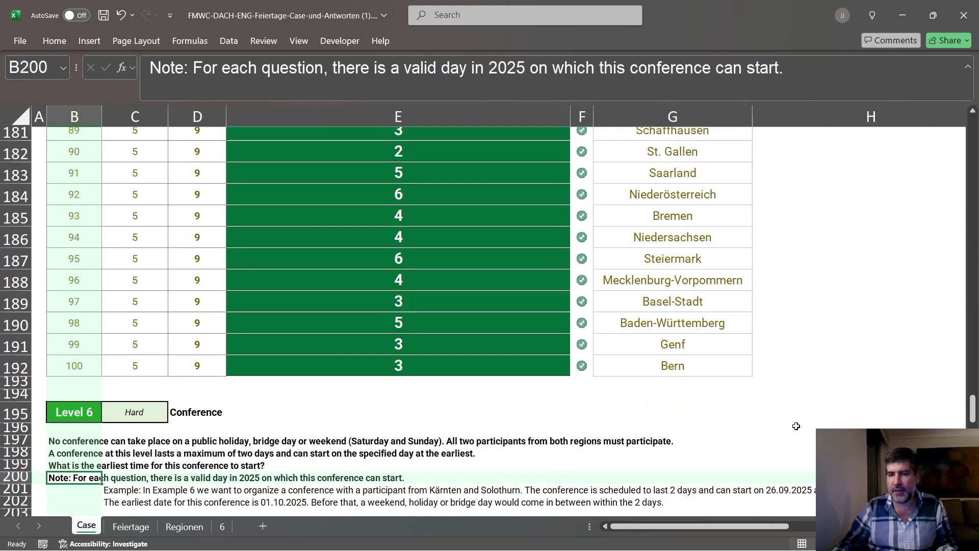
left_click_drag(738, 527, 816, 528)
left_click(658, 367)
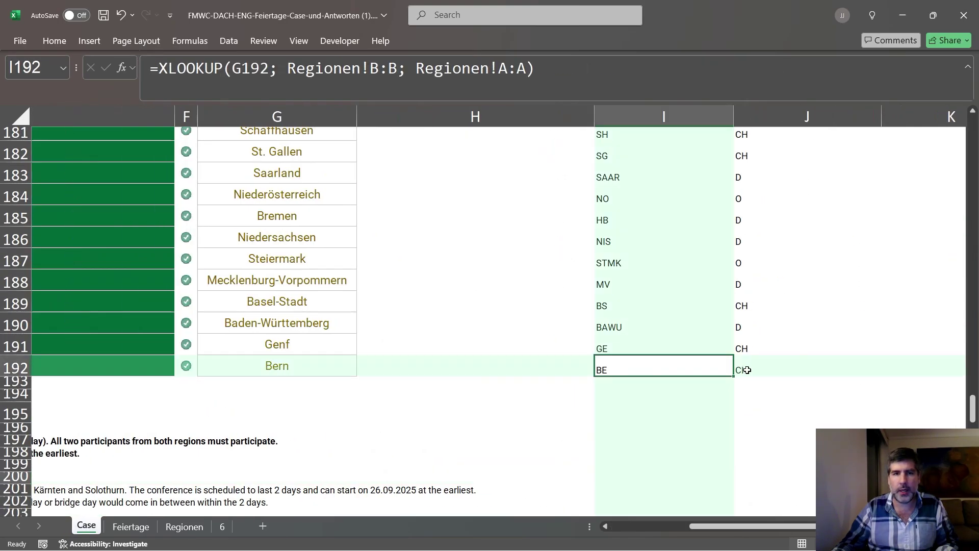
key("F2")
key("Escape")
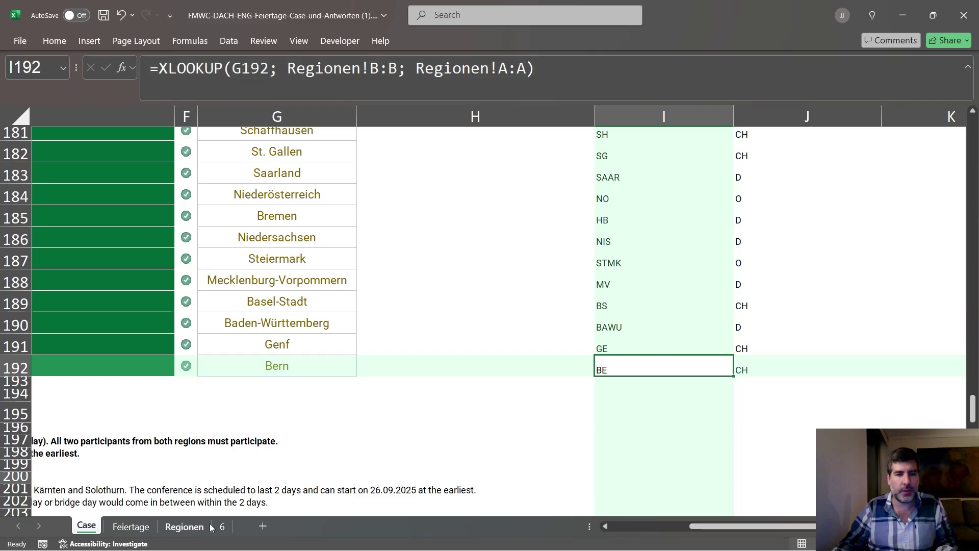
Step: Paste the XLOOKUP formula into E3 of sheet 6 and make E2 its lookup value
key("ctrl+Page_Down")
key("ctrl+Page_Down")
key("ctrl+Page_Down")
left_click(403, 182)
left_click(255, 77)
type("=XLOOKUP(G192; Regionen!B:B; Regionen!A:A)")
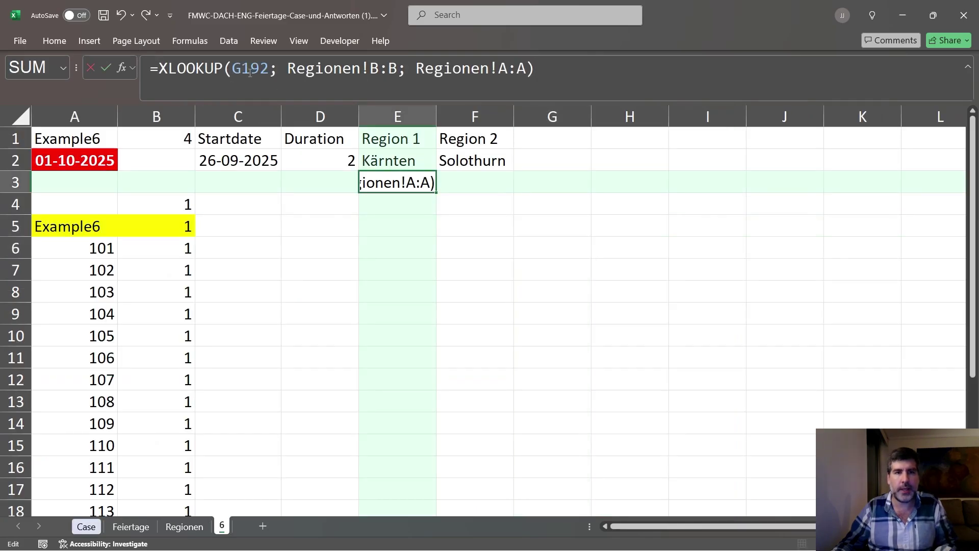
double_click(250, 68)
key("Delete")
left_click(367, 156)
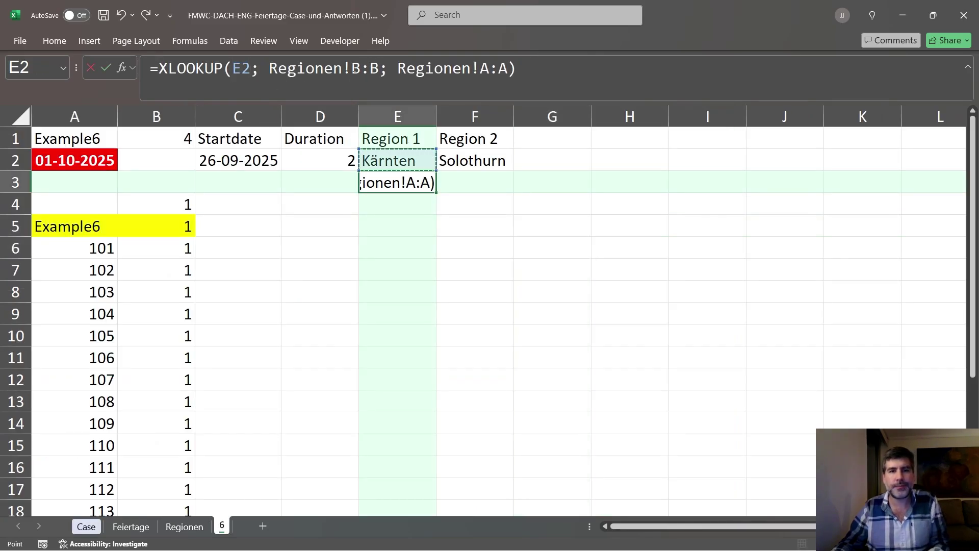
Step: Make the Regionen references in the E3 formula absolute as $B:$B and $A:$A
left_click(366, 73)
key("F4")
left_click(506, 68)
key("F4")
key("Tab")
key("Left")
Step: Copy the E3 formula to E4 and change its return range to Regionen!$D:$D
key("ctrl+c")
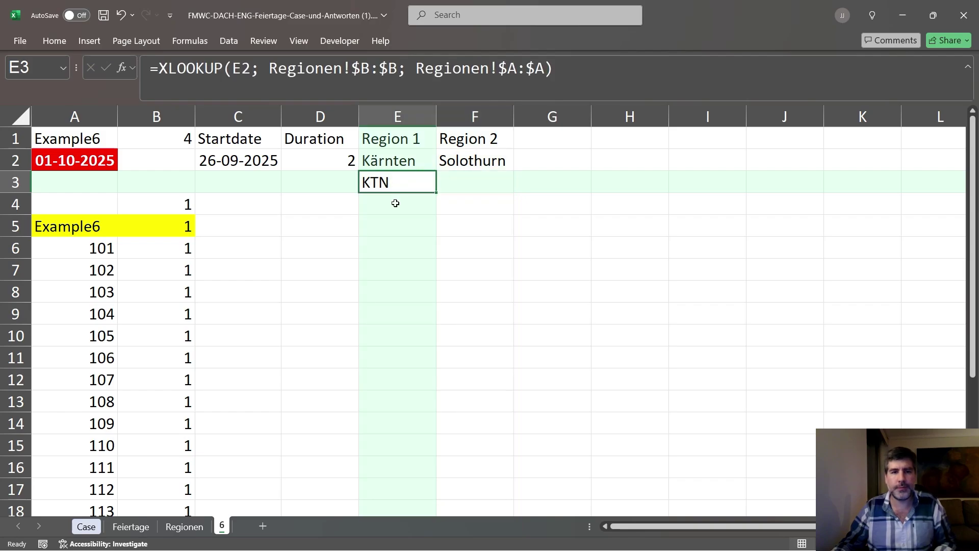
left_click(395, 203)
key("ctrl+v")
double_click(511, 68)
type("D")
left_click_drag(534, 68, 541, 68)
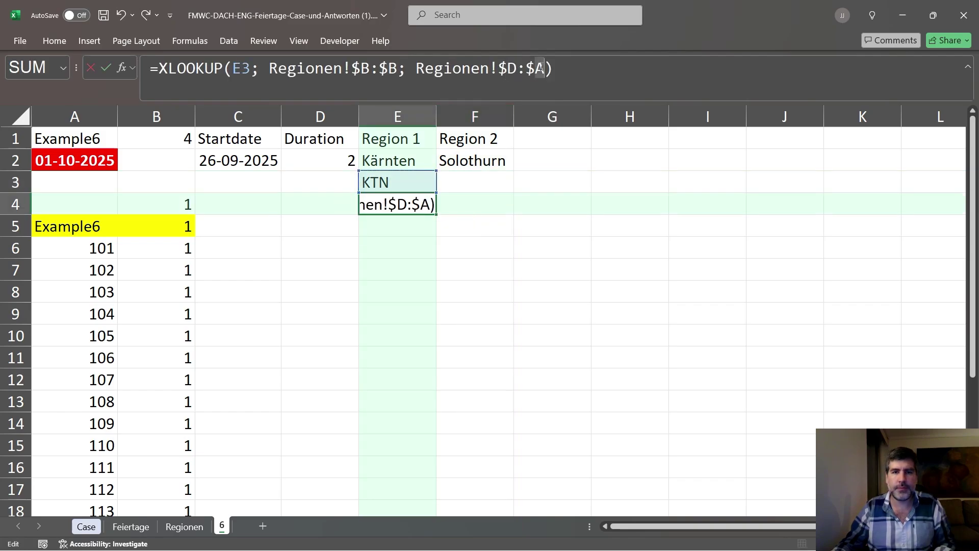
type("D")
key("Tab")
key("Left")
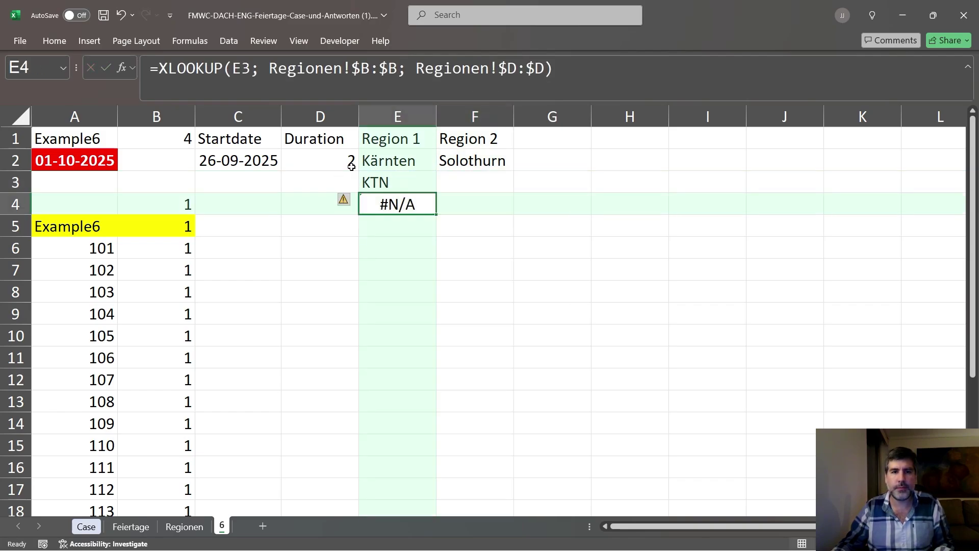
Step: Change the lookup value of the E4 formula to E2
key("Up")
key("Down")
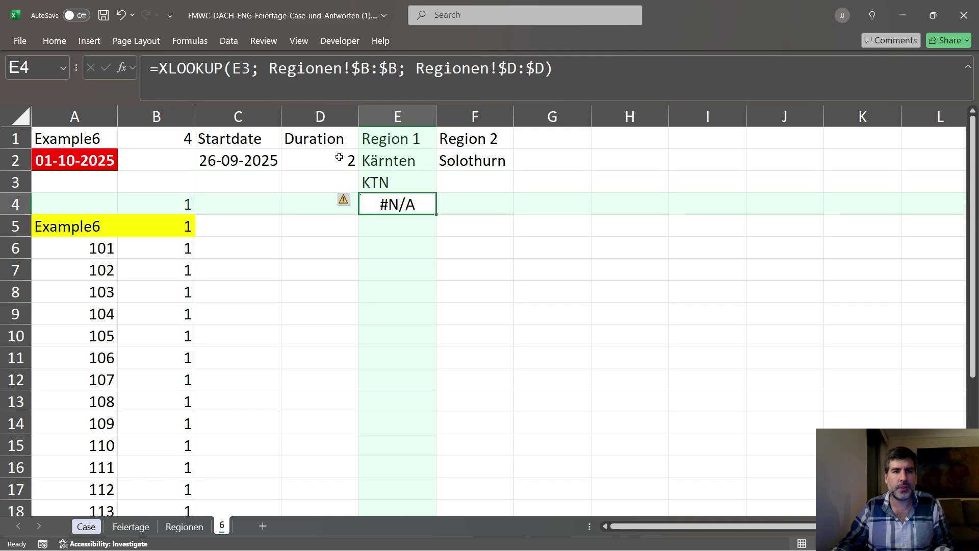
double_click(246, 68)
left_click(399, 163)
key("Return")
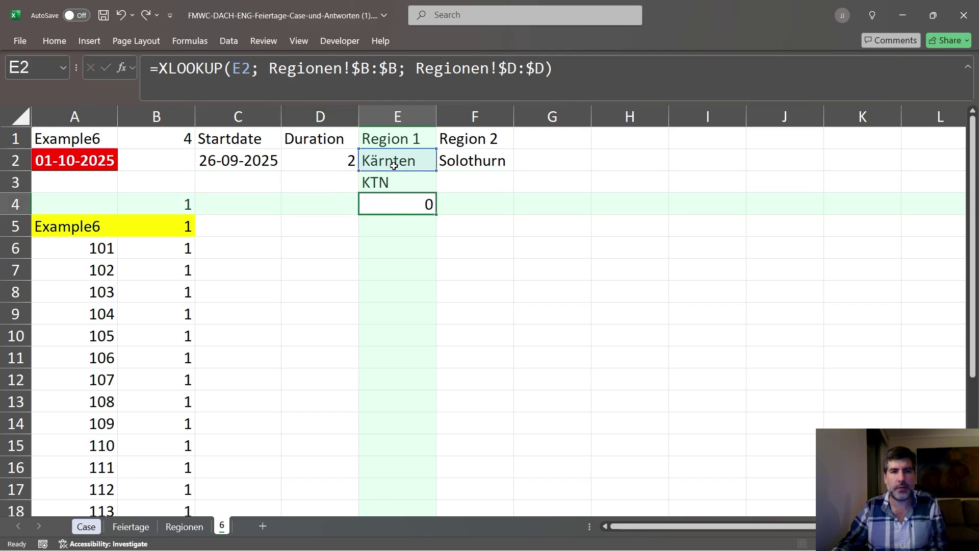
Step: Copy the lookup formulas in E3:E4 to F3:F4 for Region 2
left_click_drag(393, 182, 384, 200)
key("ctrl+c")
left_click(457, 184)
key("ctrl+v")
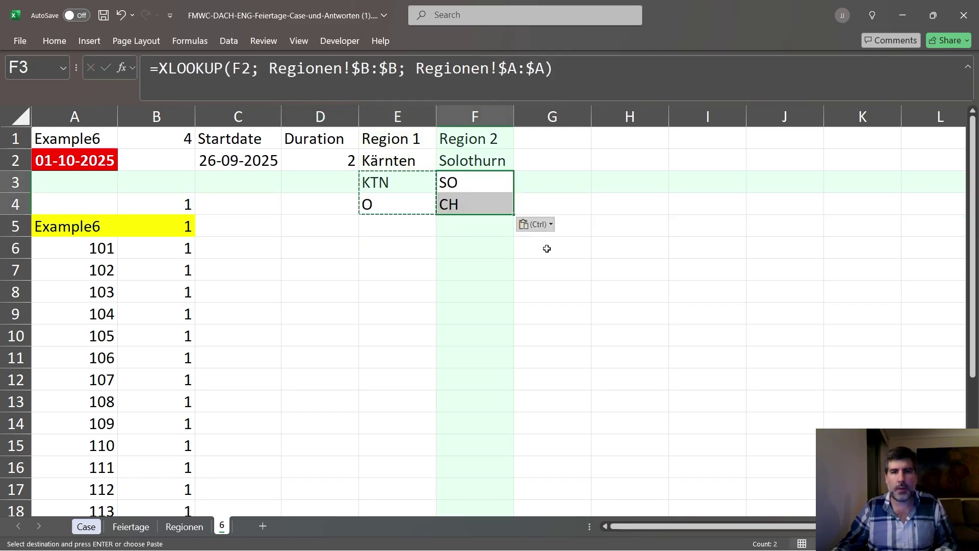
key("Escape")
left_click(661, 261)
left_click_drag(401, 162, 465, 162)
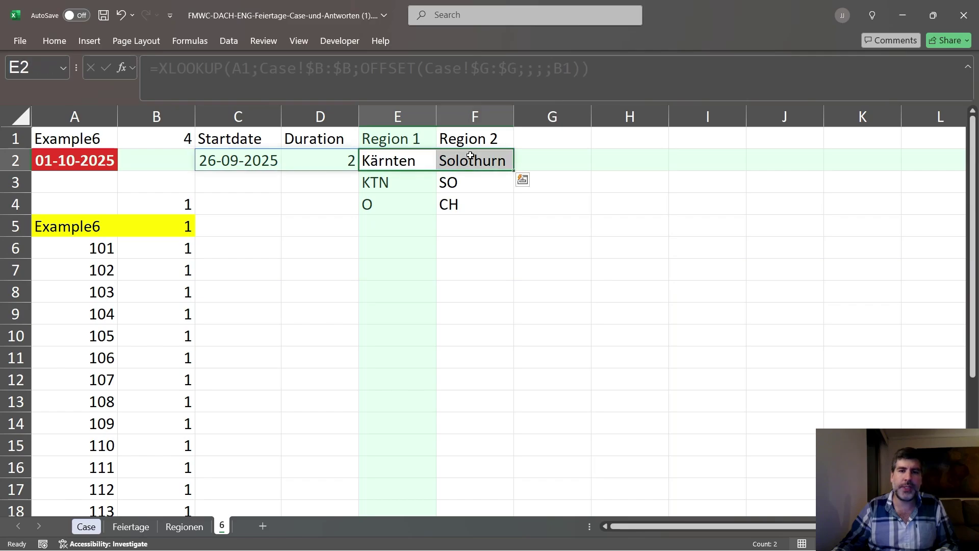
left_click(395, 183)
left_click_drag(396, 183, 474, 205)
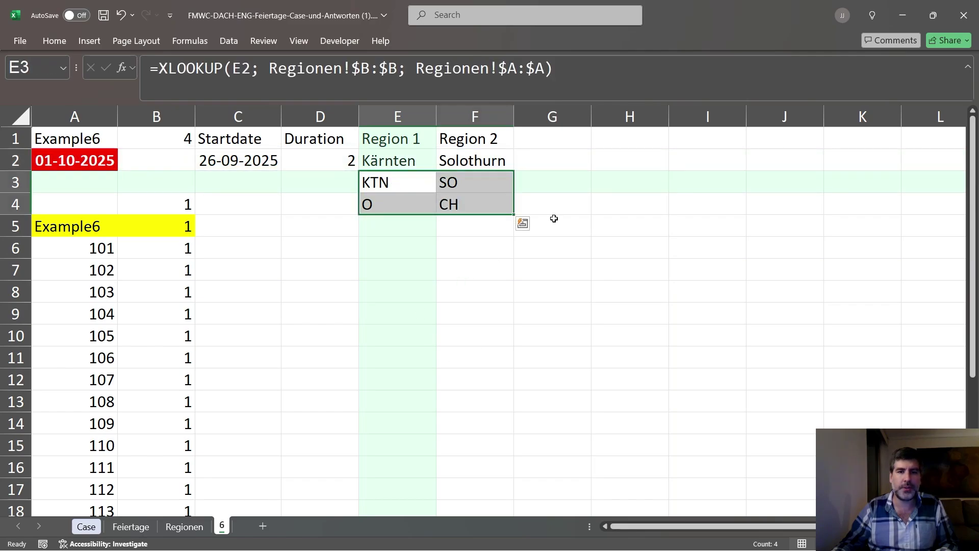
left_click(319, 251)
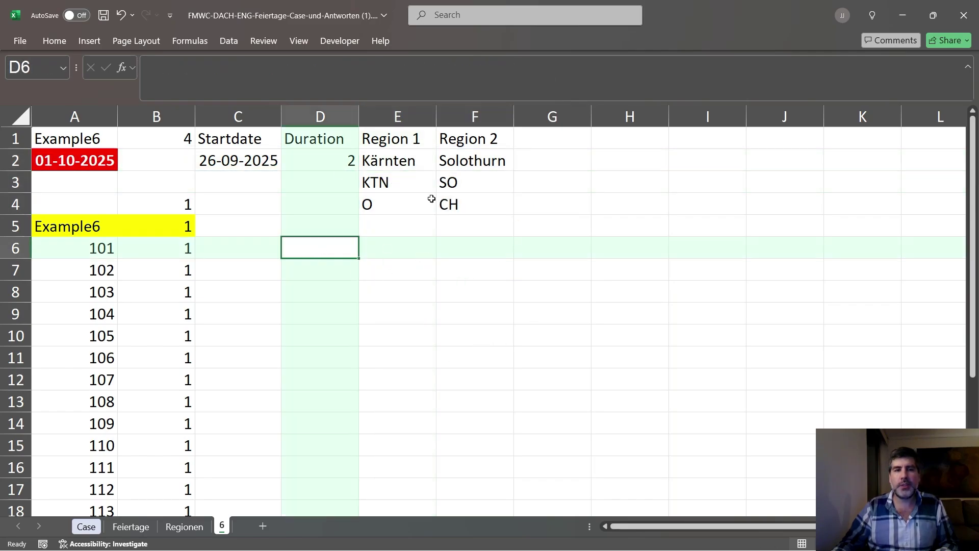
Step: Enter the heading Date in D7
left_click(301, 274)
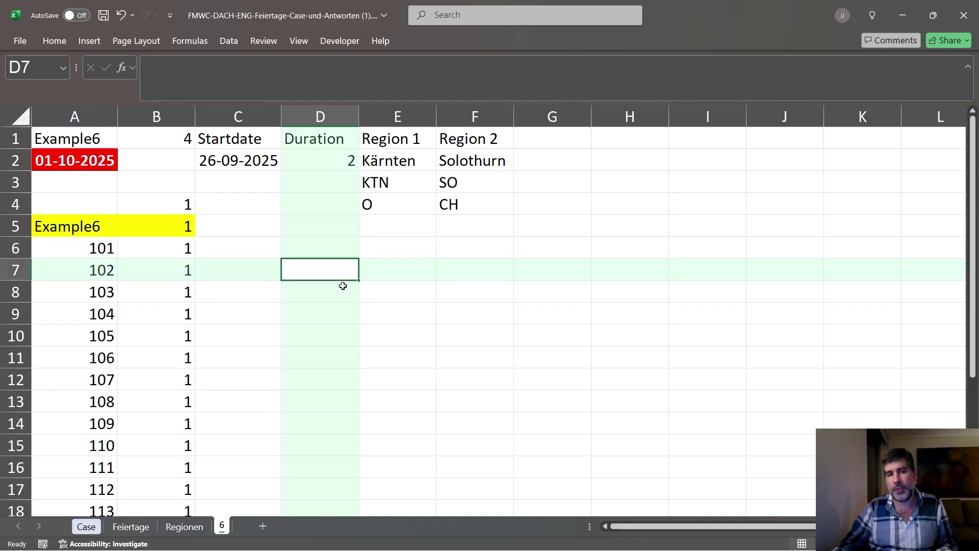
type("=")
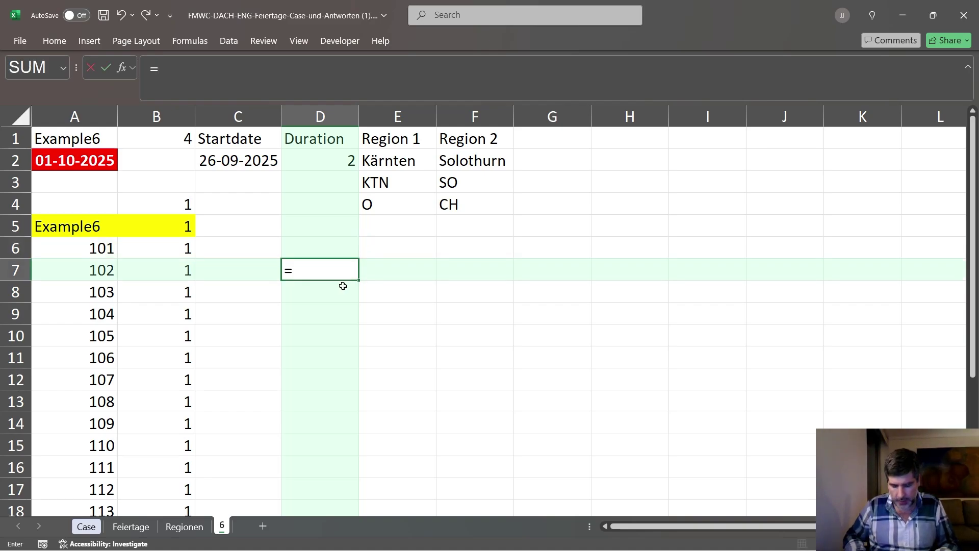
key("Escape")
type("Date")
key("Return")
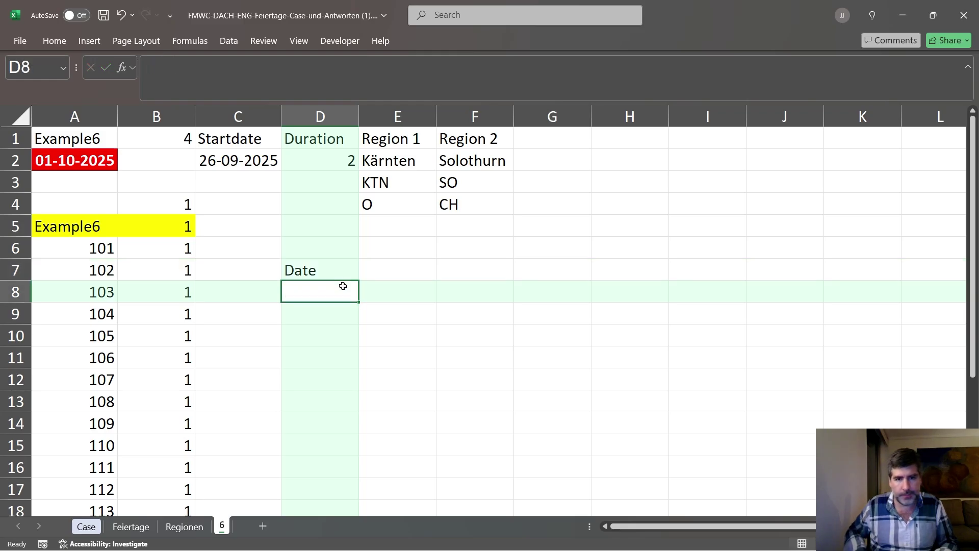
Step: Generate 370 consecutive dates from the start date with =SEQUENCE(370; ; C2) in D8
type("=sequencce")
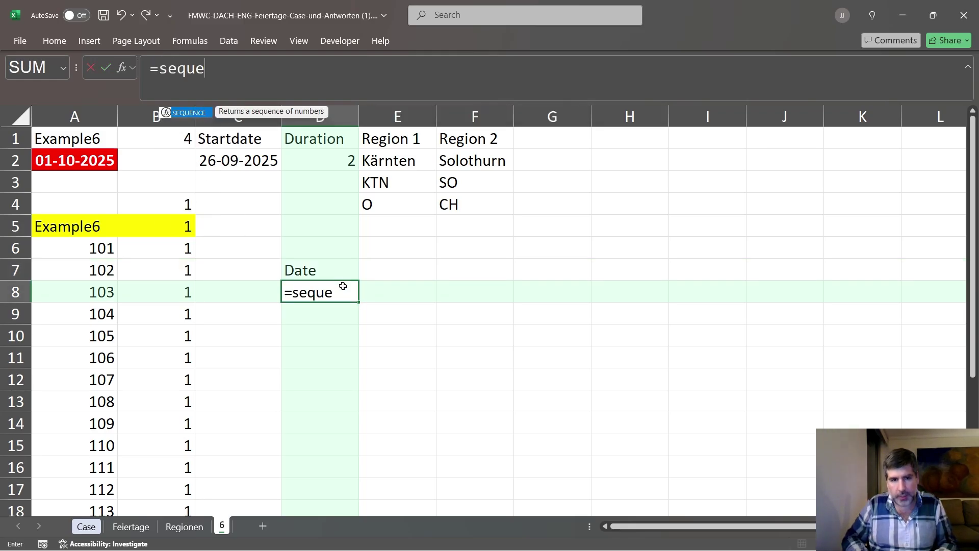
key("BackSpace")
key("BackSpace")
type("e(")
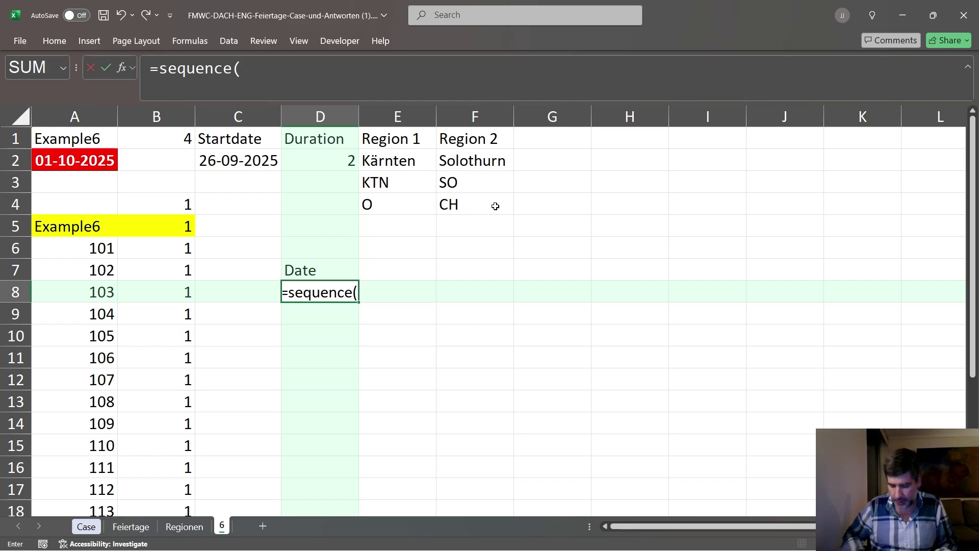
type("37")
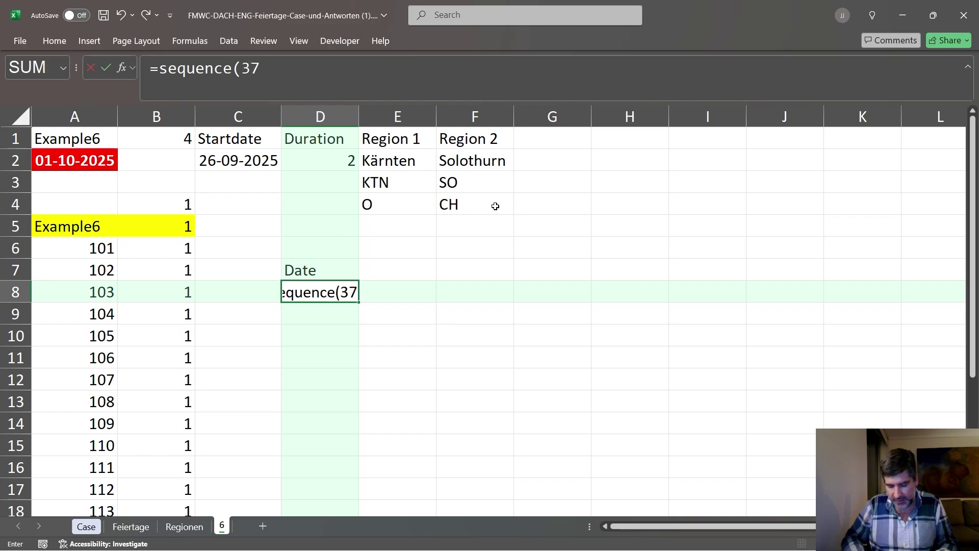
type("0; ")
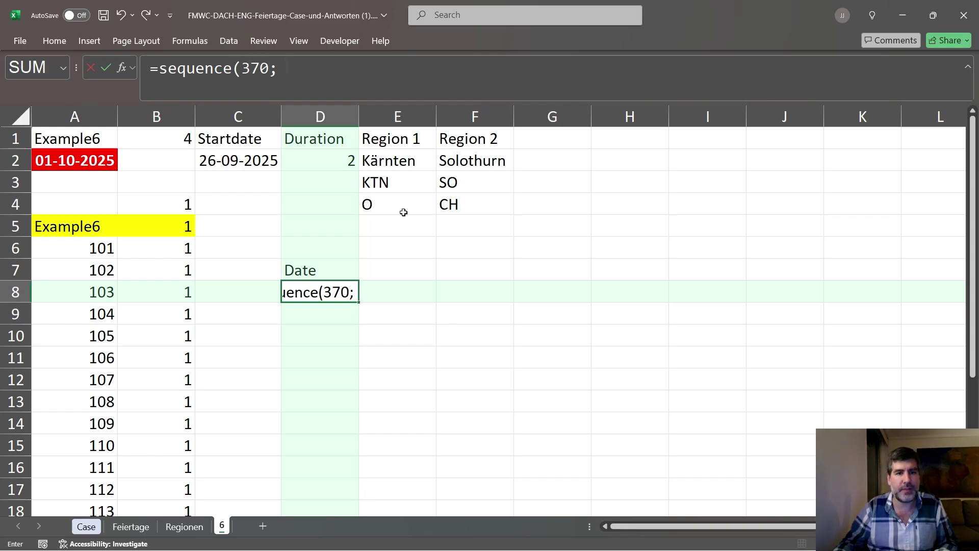
type(";")
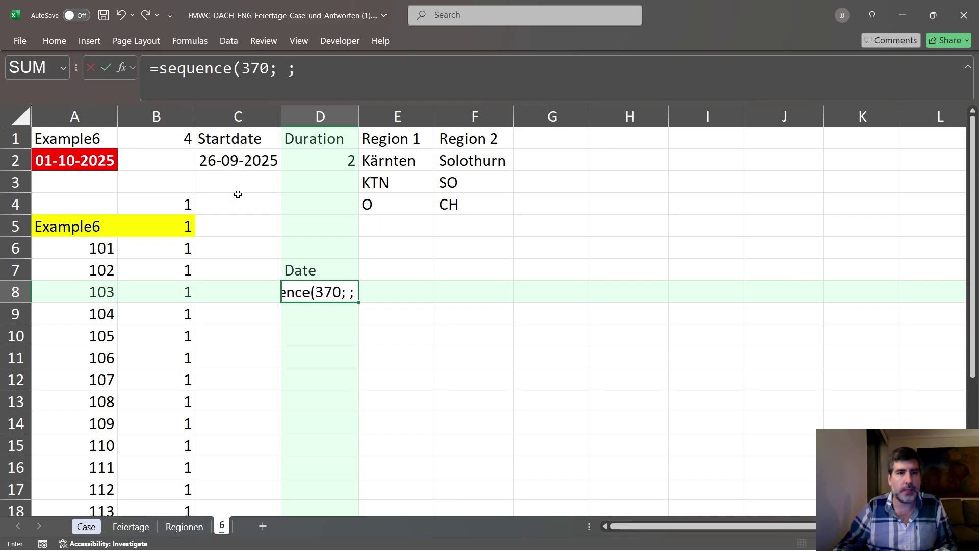
left_click(251, 158)
type(")")
key("Return")
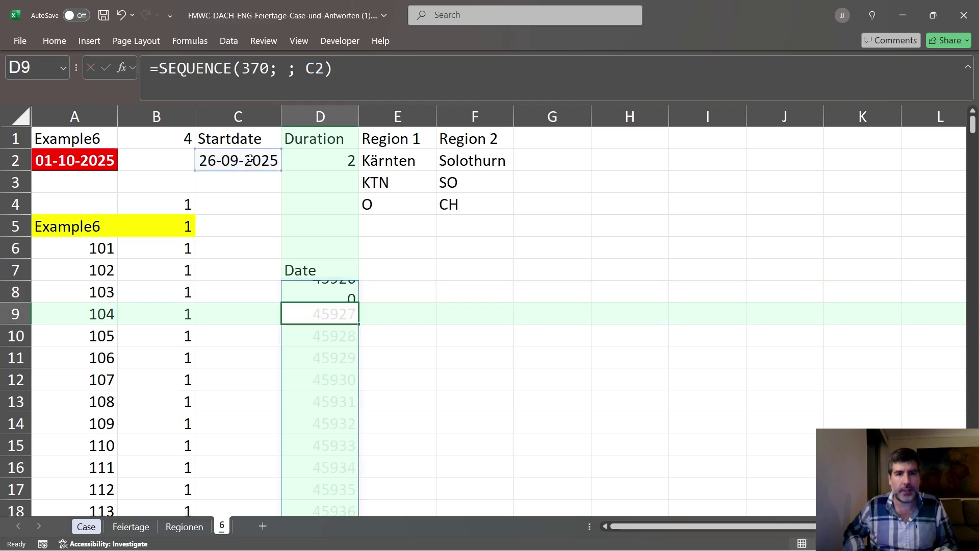
Step: Format the whole generated sequence starting in D8 as short dates
key("Up")
key("ctrl+shift+Down")
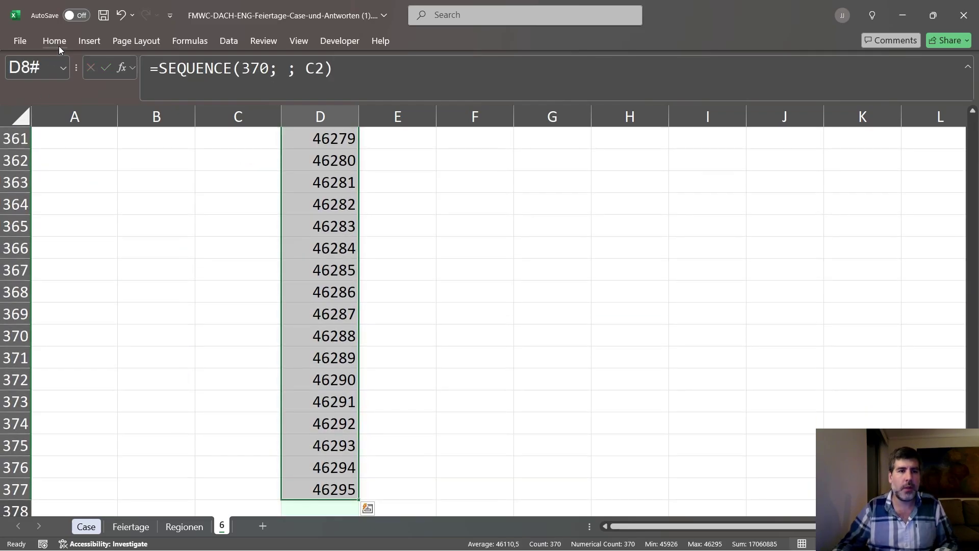
left_click(55, 41)
left_click(507, 65)
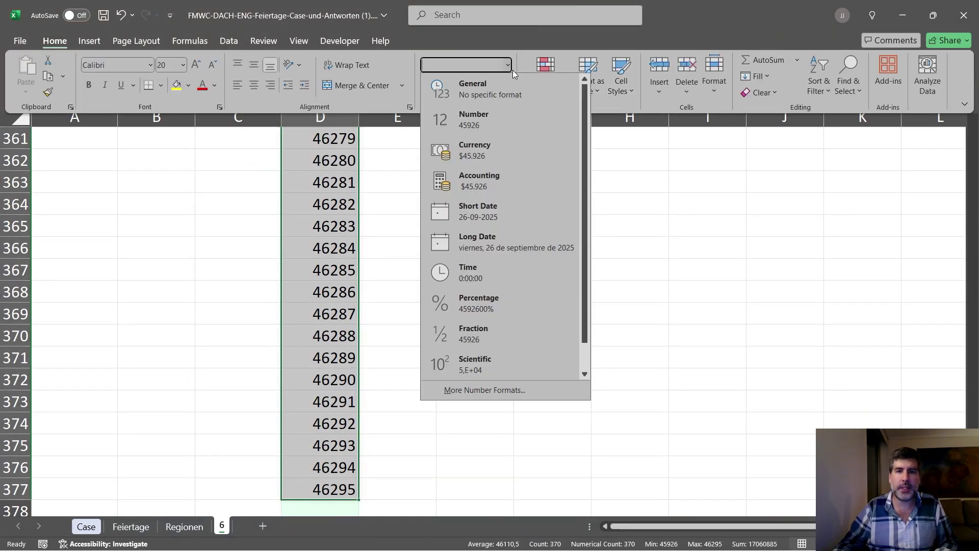
left_click(494, 211)
Step: Enter the heading Weekday in E7
left_click(404, 268)
left_click(405, 269)
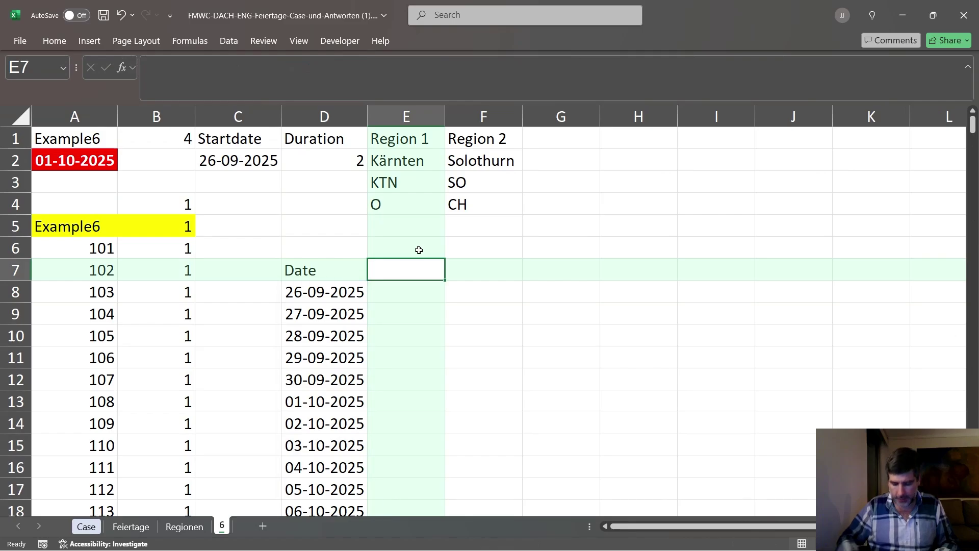
type("l")
key("BackSpace")
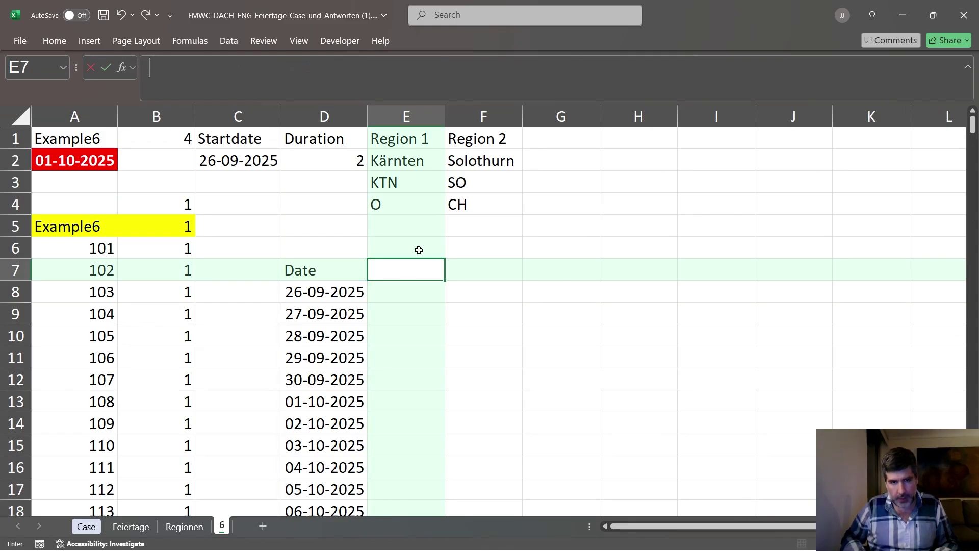
type("Weekday")
key("Tab")
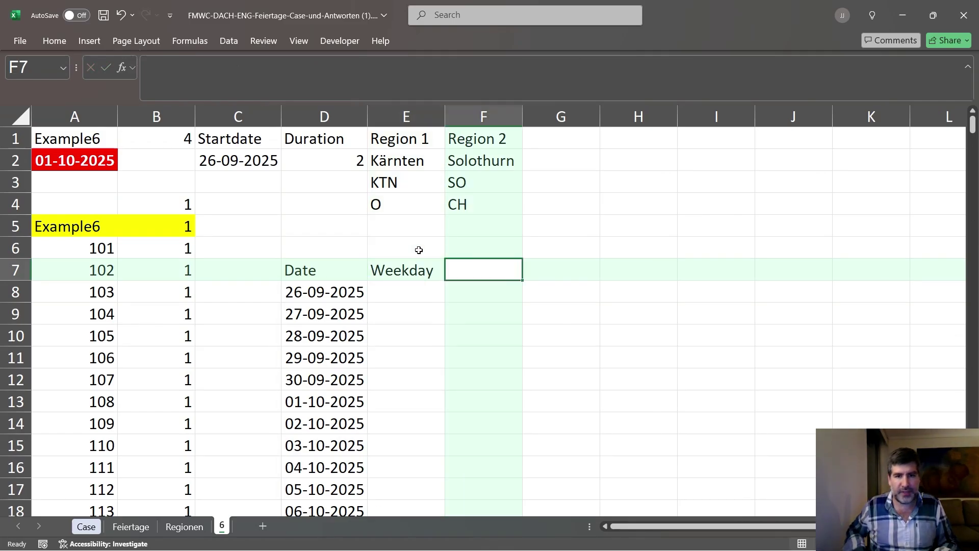
Step: Enter the heading Not Holiday in F7
type("Not")
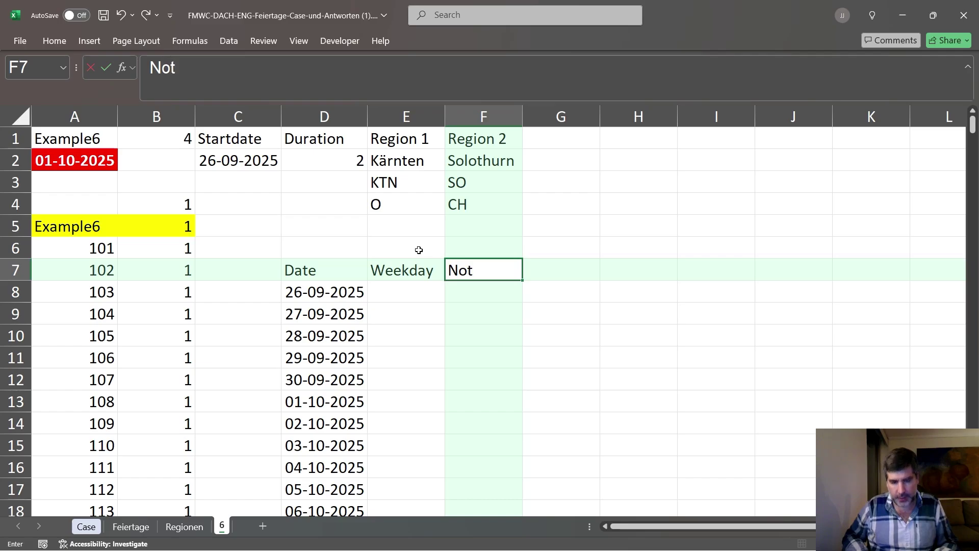
type(" Holida")
key("Tab")
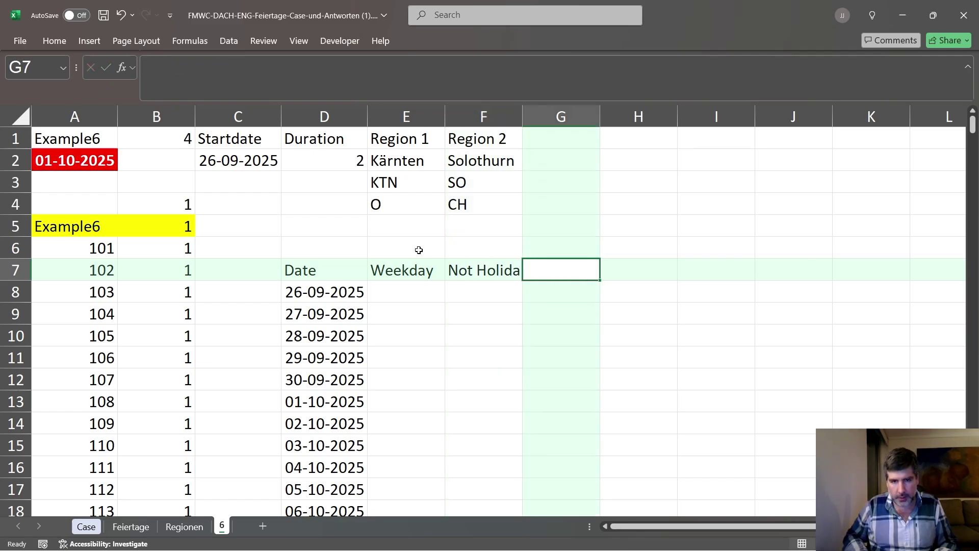
key("shift+Tab")
key("F2")
type("y")
key("Tab")
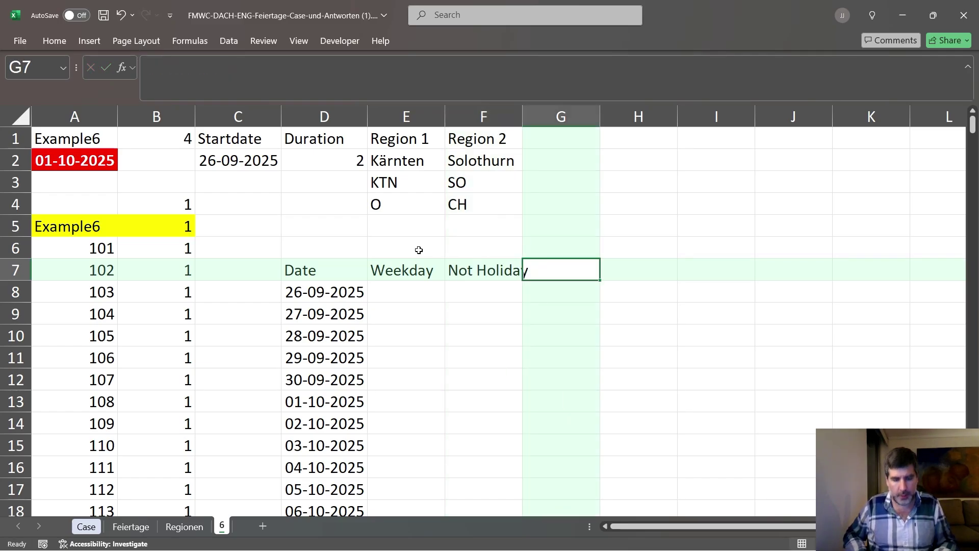
Step: Enter the headings Valid in G7 and Acc in H7
type("Valid")
key("Tab")
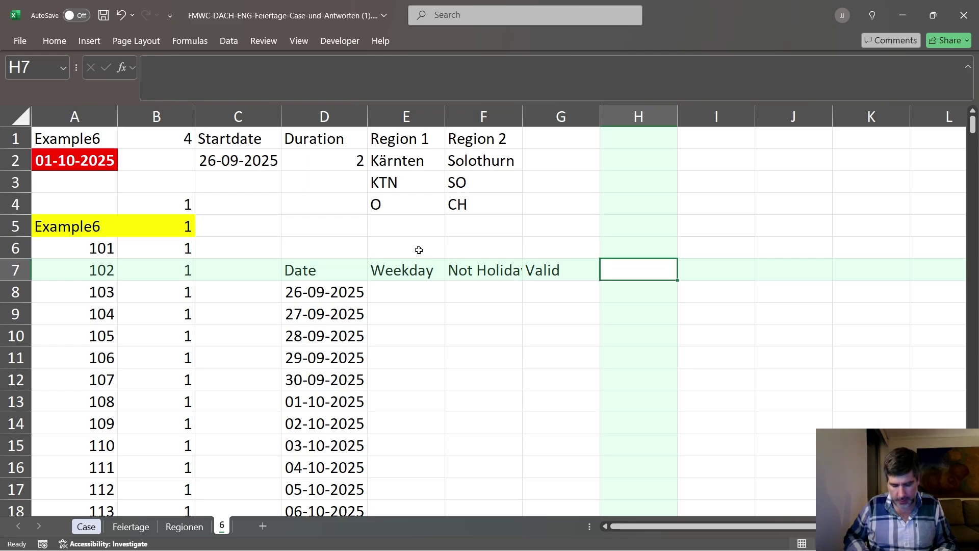
type("a")
key("BackSpace")
type("Acc")
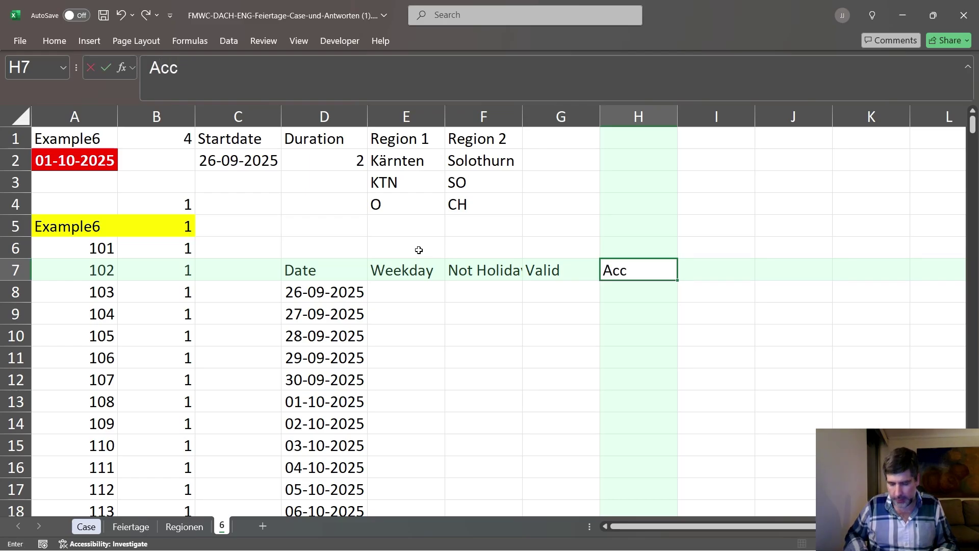
key("Return")
Step: Enter the formula =1*(WEEKDAY(D8; 2)<=5) in E8 under the Weekday heading
key("Left")
type("=")
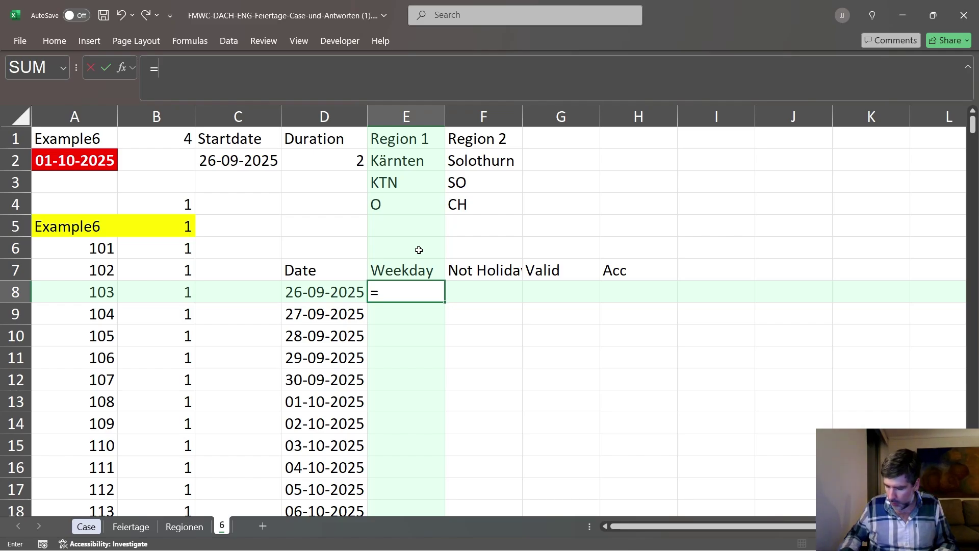
type("1*(weekday(")
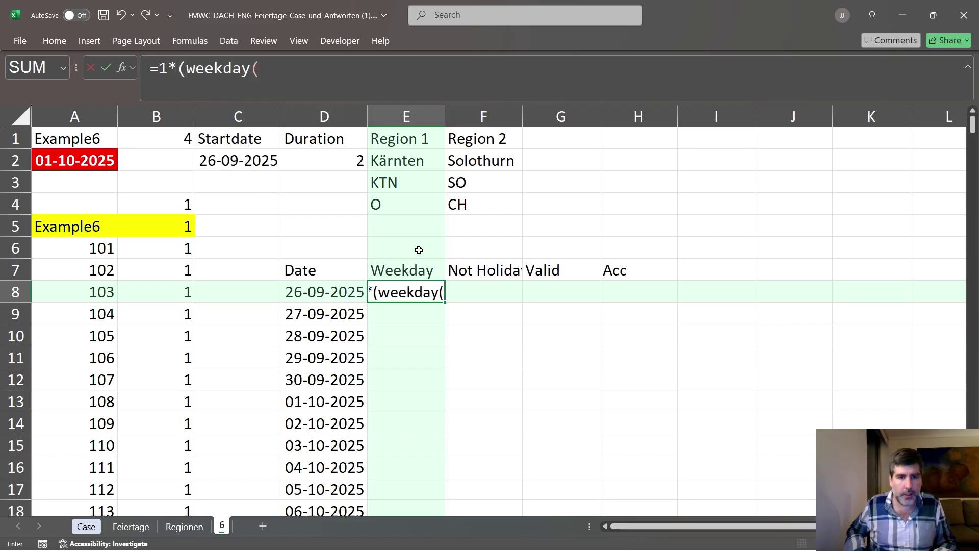
key("Left")
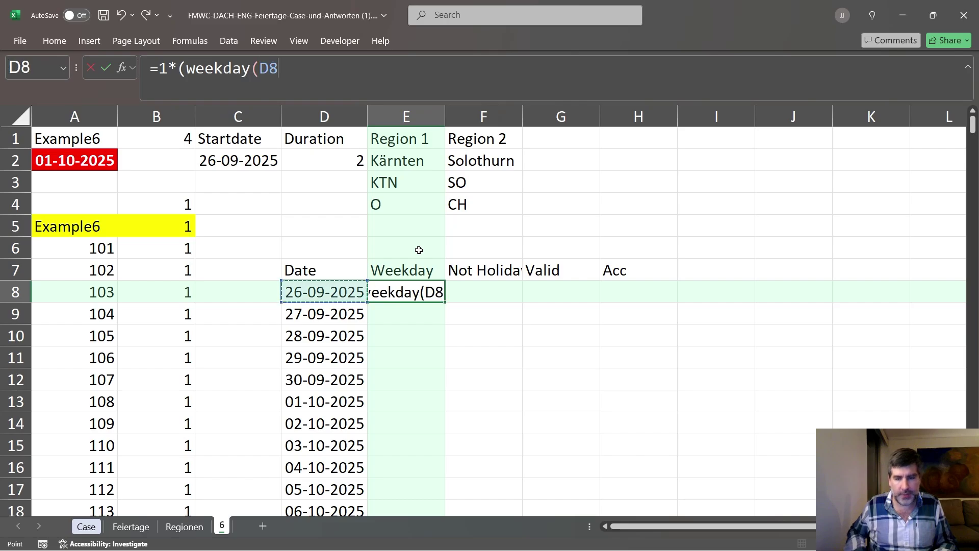
type("; 2)")
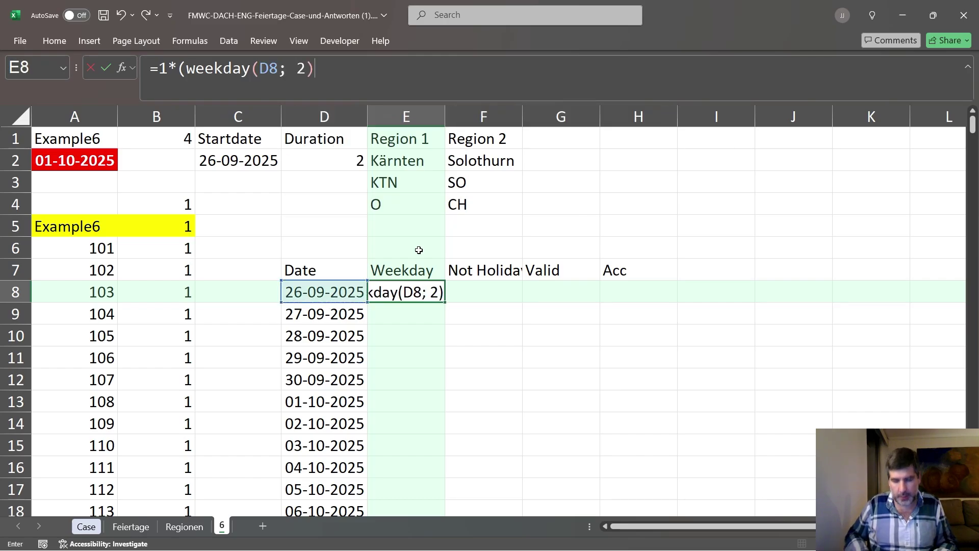
type("<=")
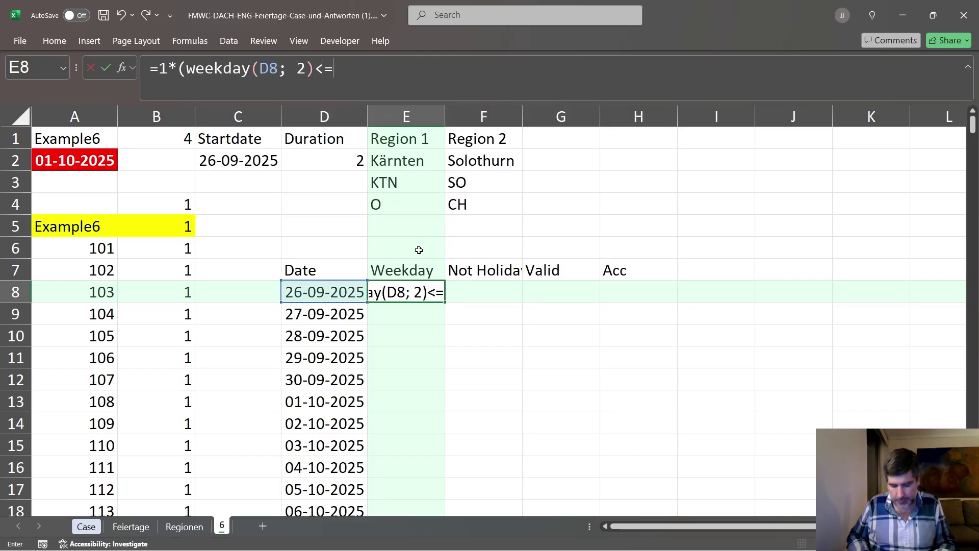
type("5)")
key("Return")
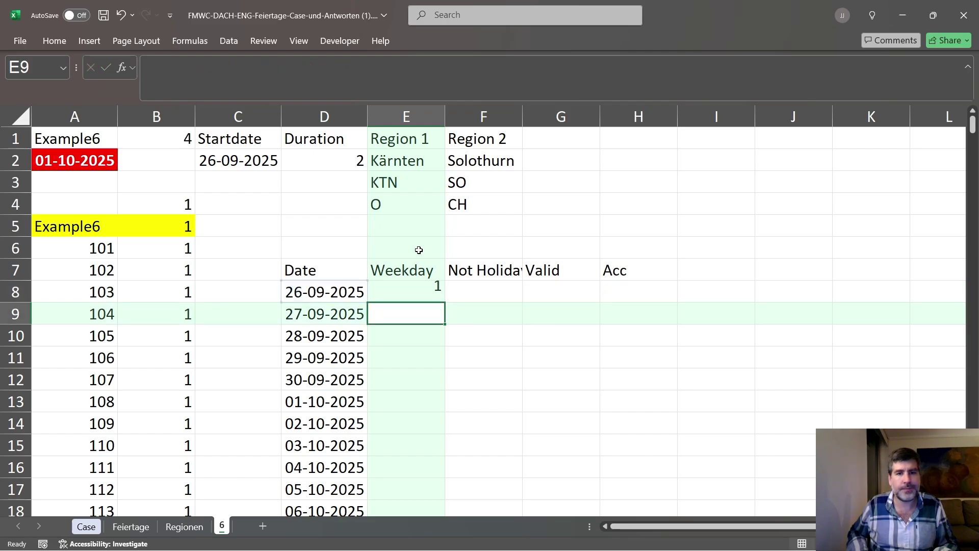
Step: Fill the weekday formula in E8 down alongside the whole date list
key("Up")
key("ctrl+shift+d")
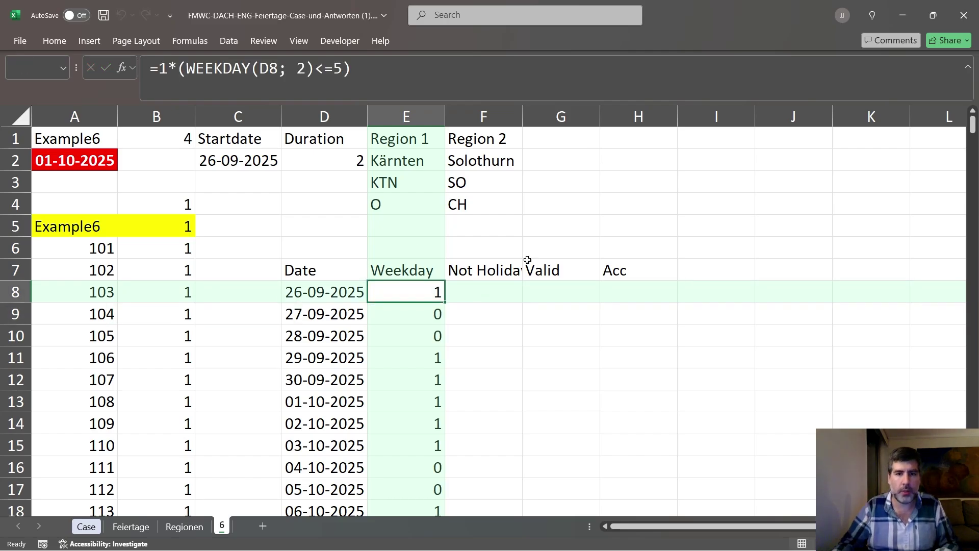
left_click(503, 289)
left_click(408, 292)
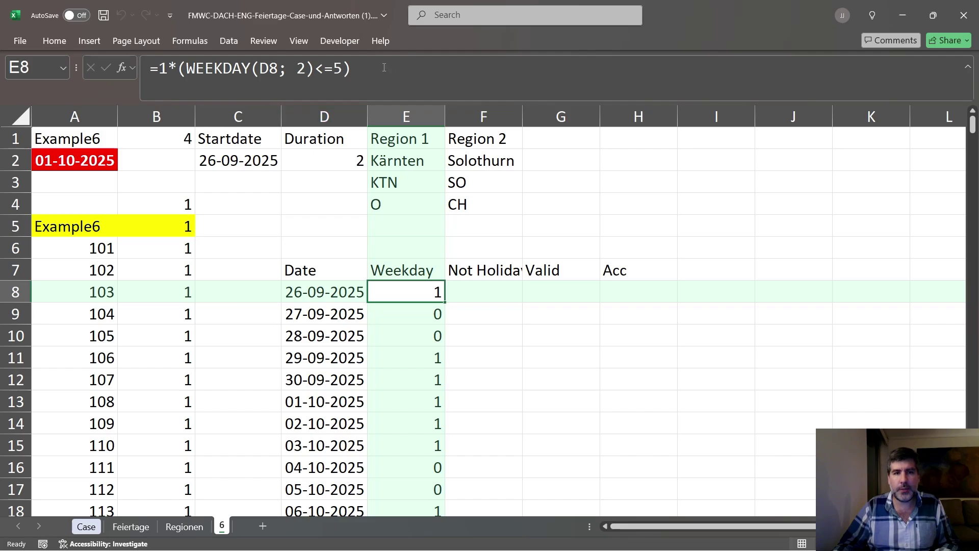
left_click(485, 294)
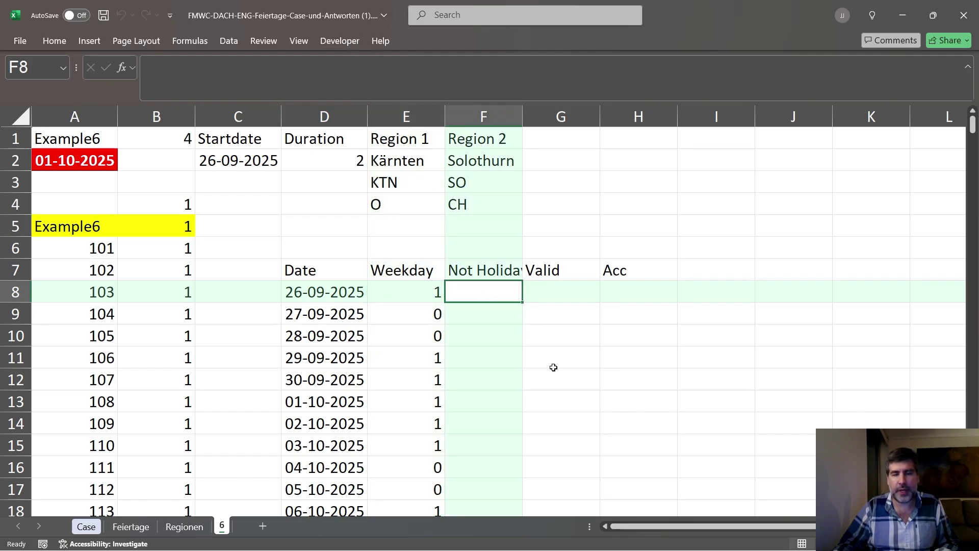
left_click(481, 274)
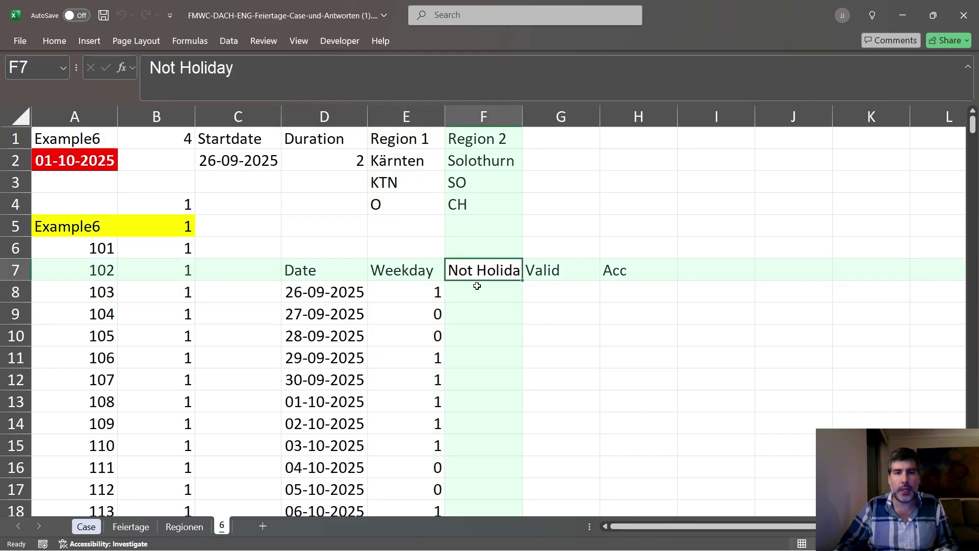
left_click(471, 287)
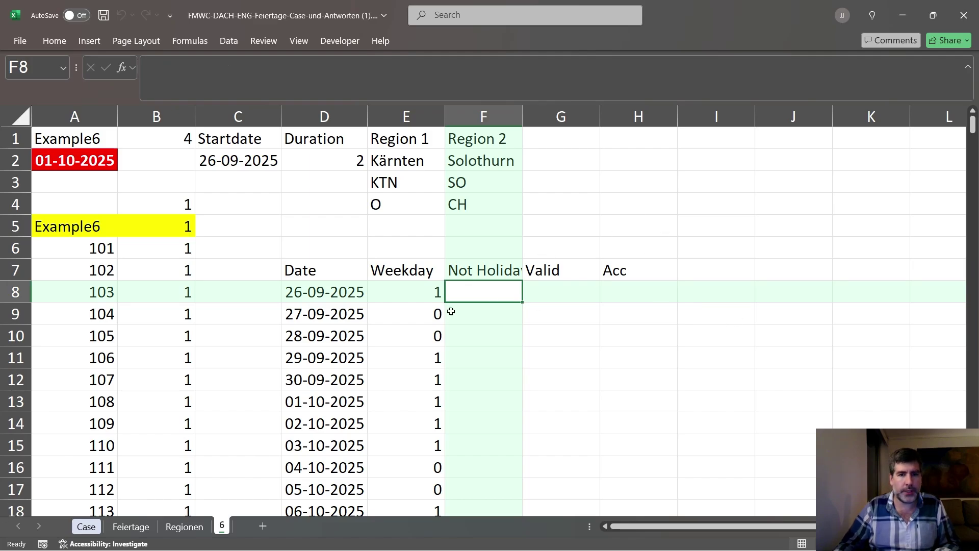
left_click(483, 270)
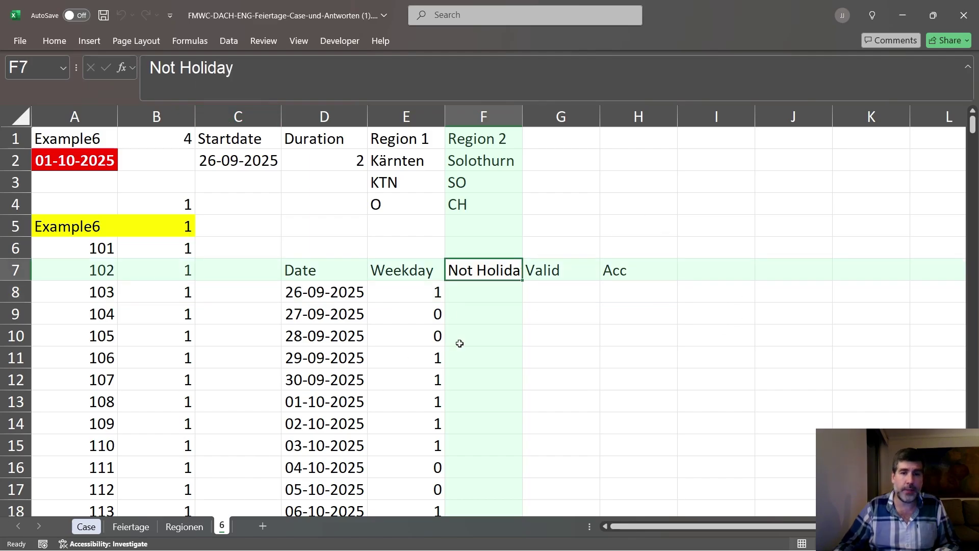
left_click(491, 294)
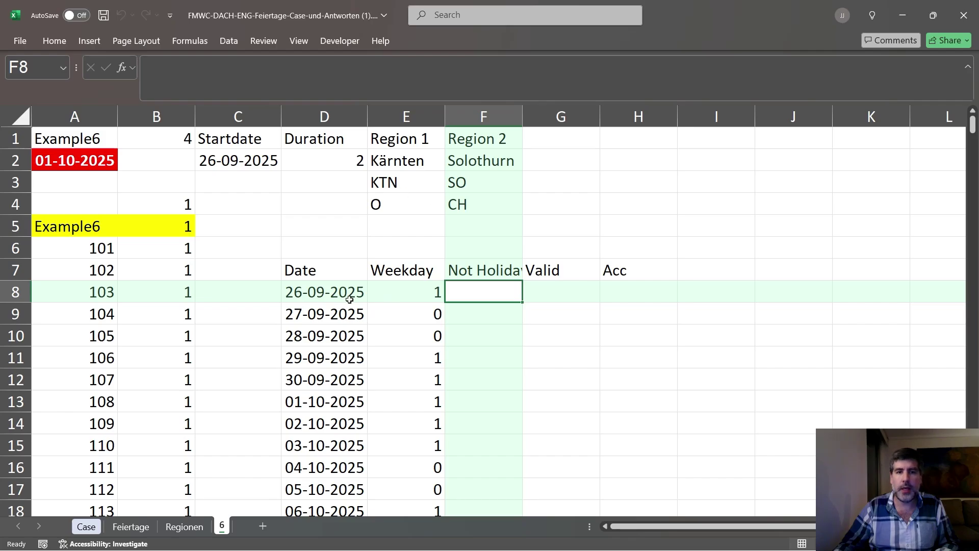
left_click_drag(411, 191, 448, 205)
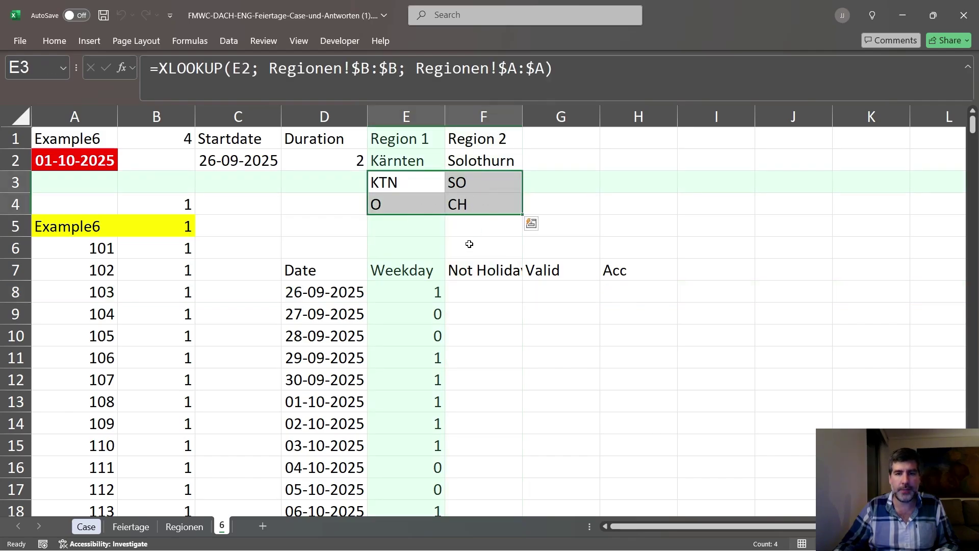
Step: On the Feiertage sheet, start an IFS formula in L2 that returns F2-1 for the condition K2*(I2=2)
left_click(131, 526)
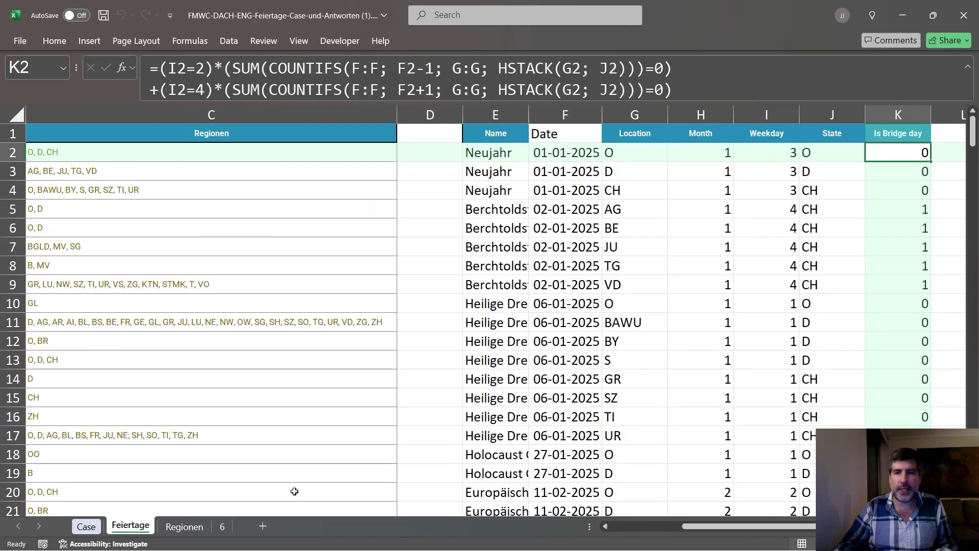
left_click_drag(733, 527, 796, 527)
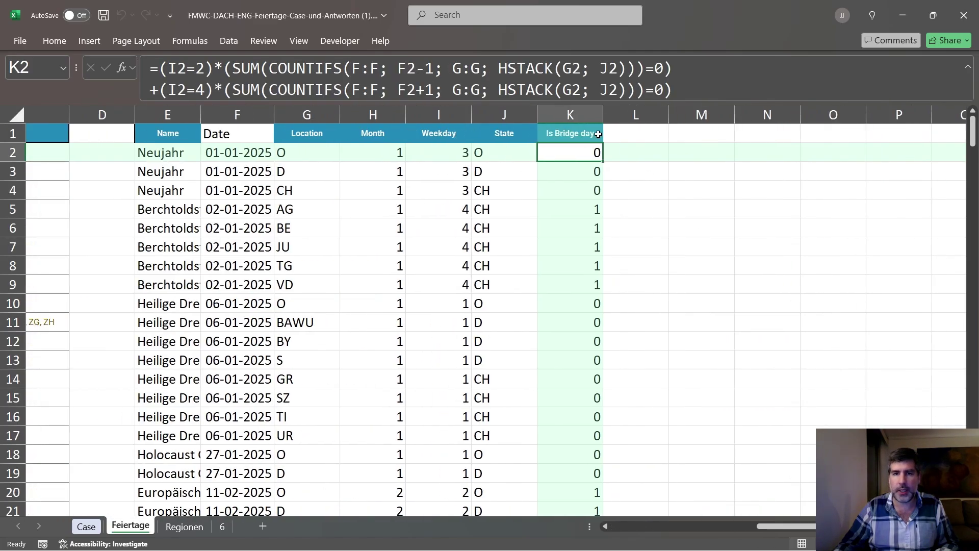
left_click(636, 159)
type("=ifs(")
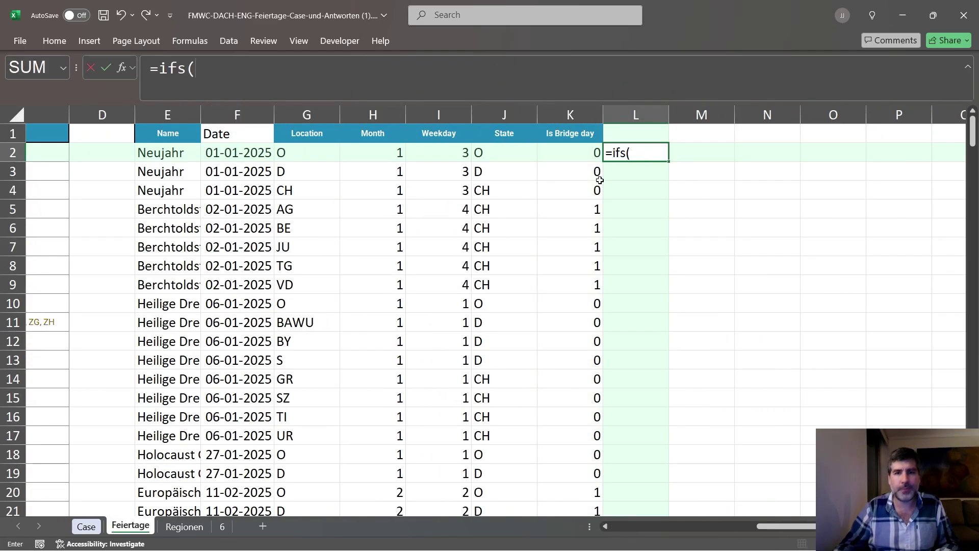
left_click(554, 159)
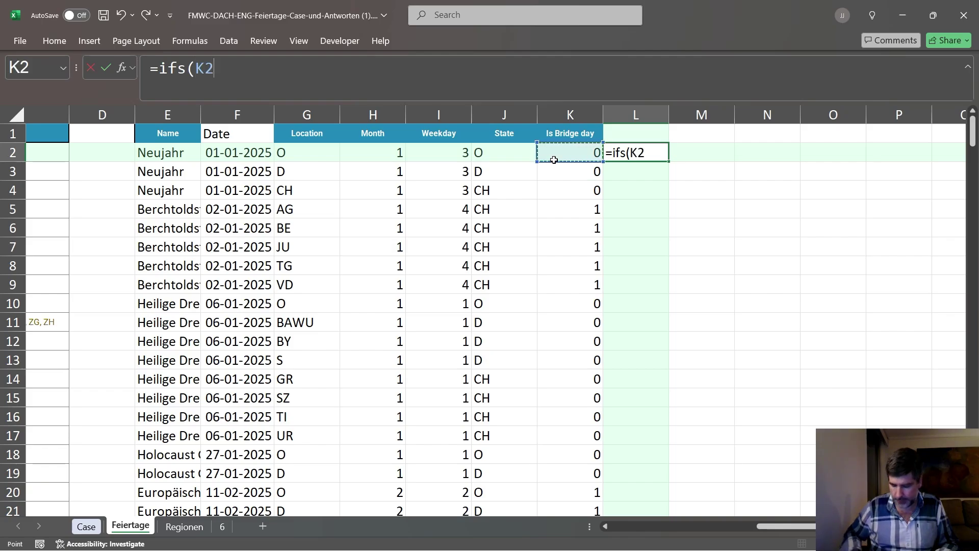
type("*(")
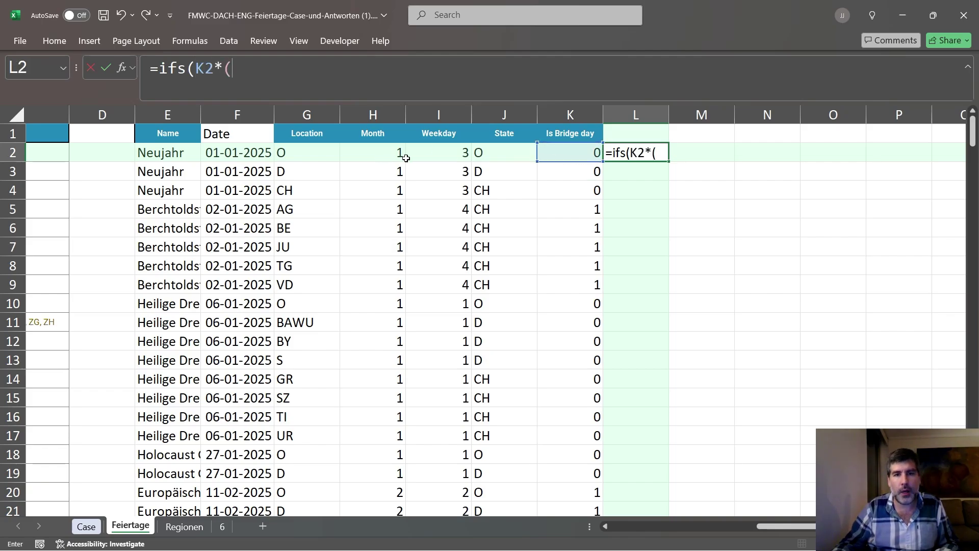
left_click(442, 159)
type("=2")
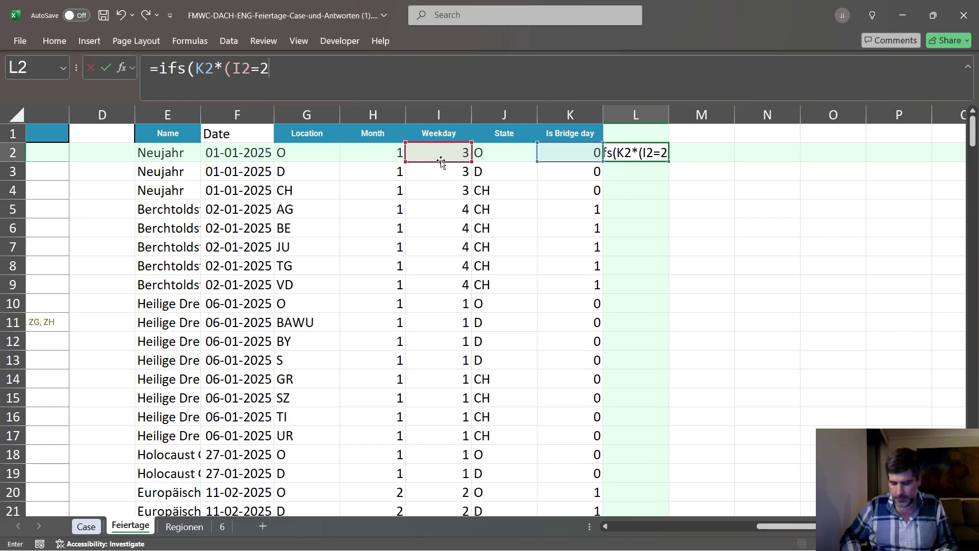
type(");")
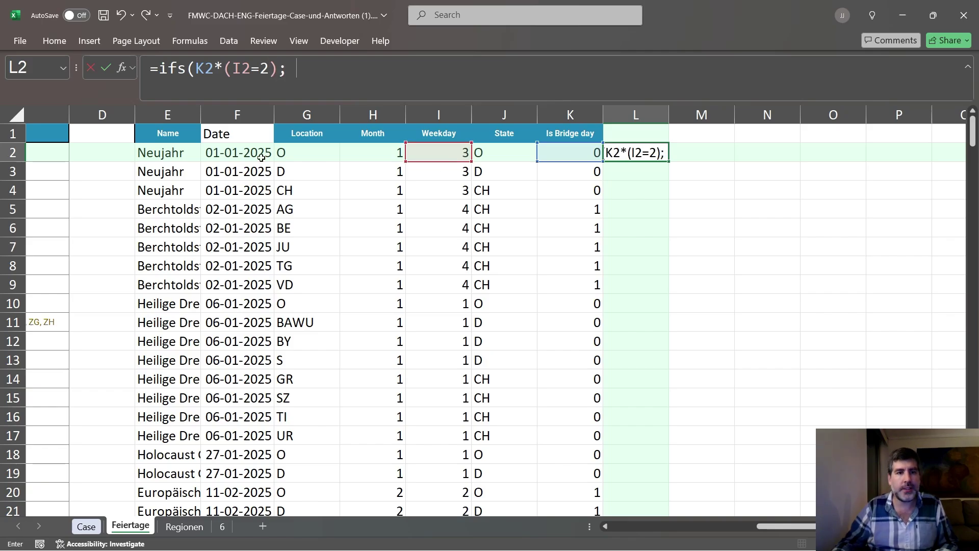
left_click(248, 158)
type("-1")
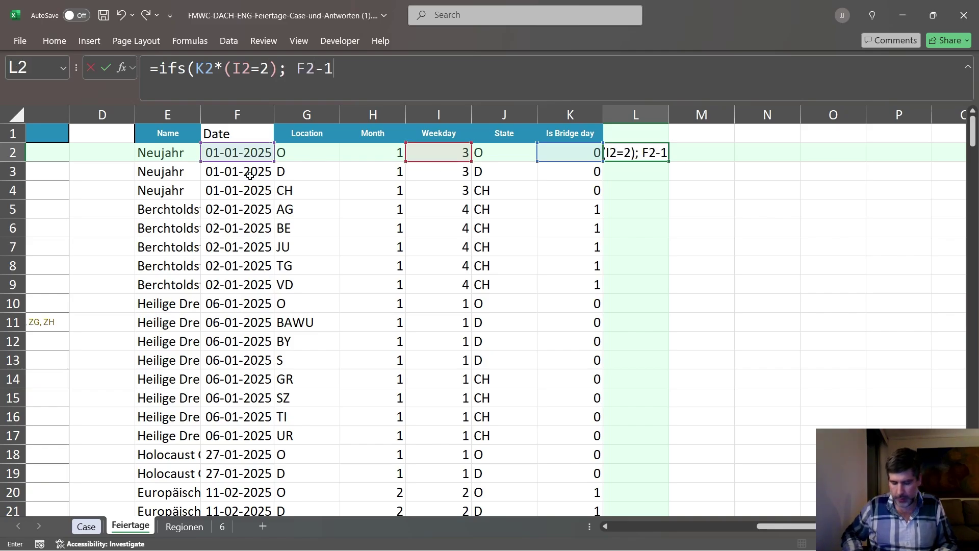
type(";")
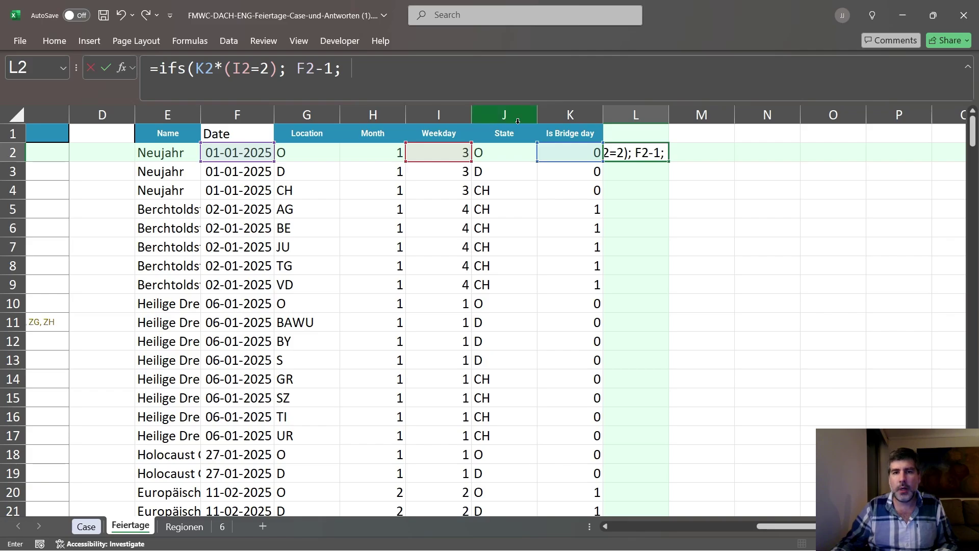
Step: Complete the IFS formula in L2 with F2+1 for the condition K2*(I2=4) and an empty text as the fallback
left_click(550, 155)
type("*")
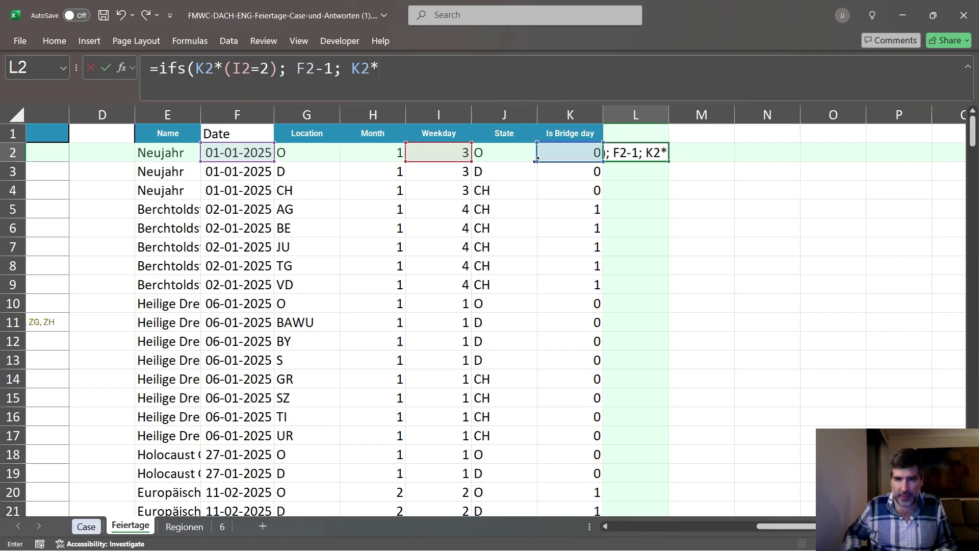
type("(")
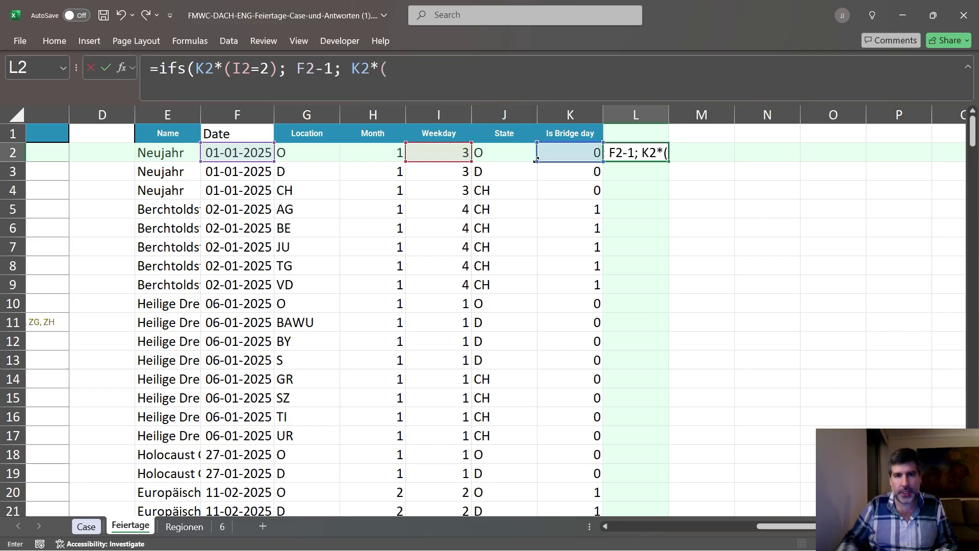
left_click(453, 154)
type("=4")
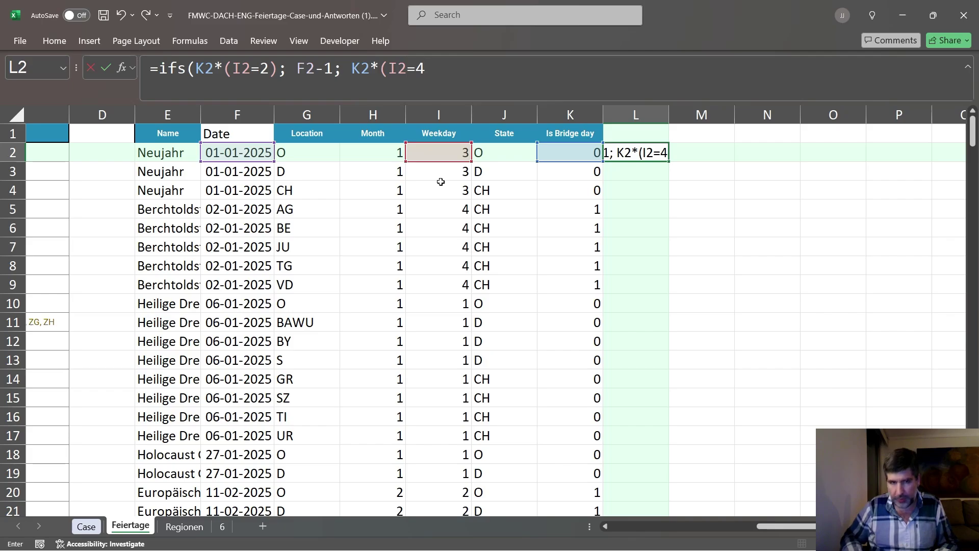
type(");")
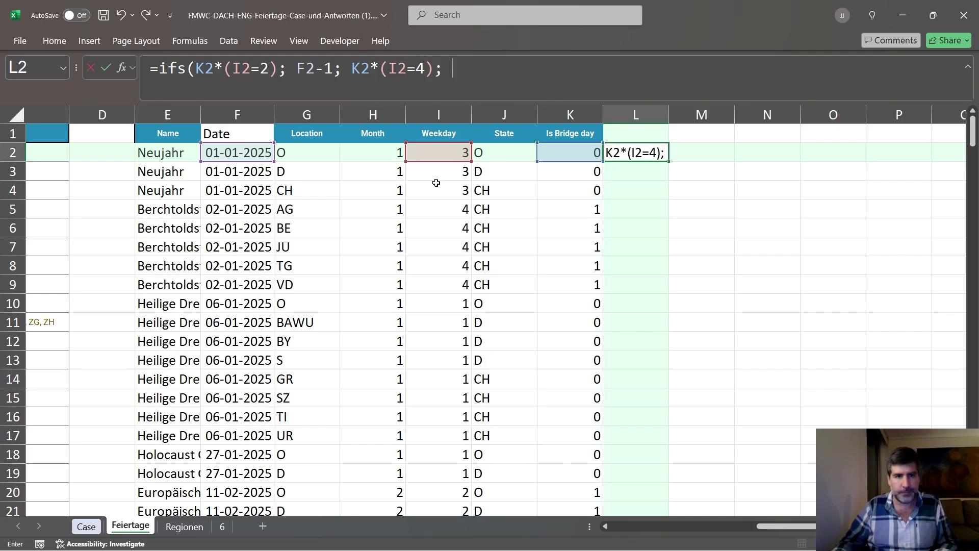
left_click(222, 156)
type("+1")
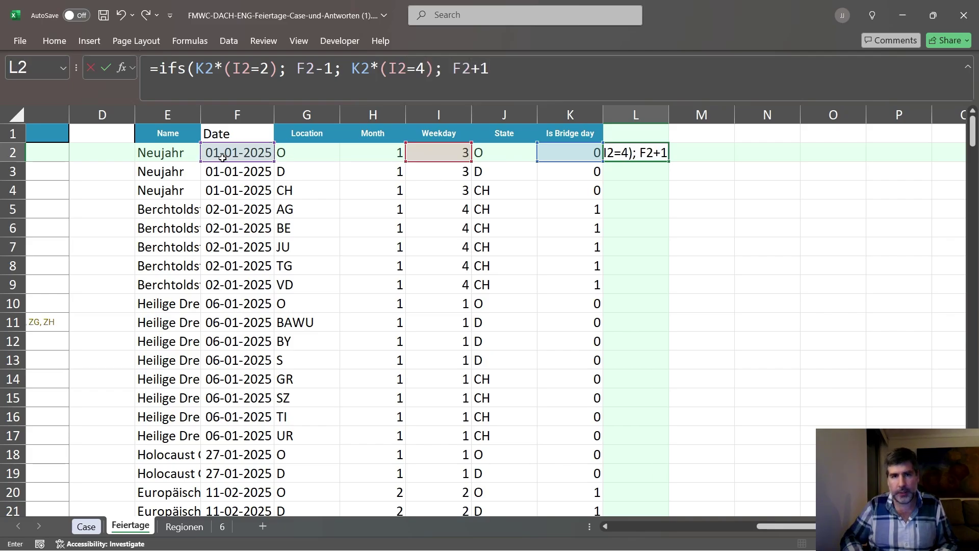
type("; 1; ")
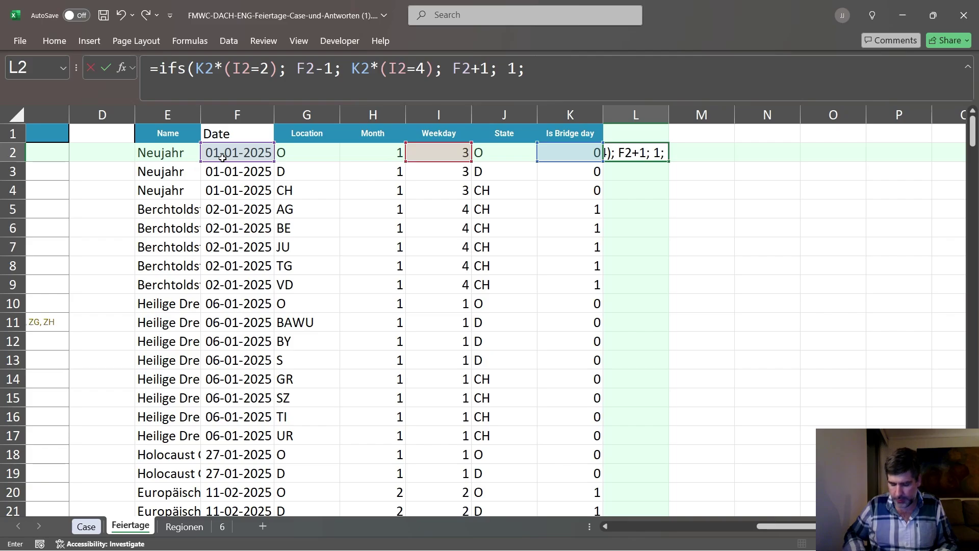
type("\"\")")
key("Return")
key("Up")
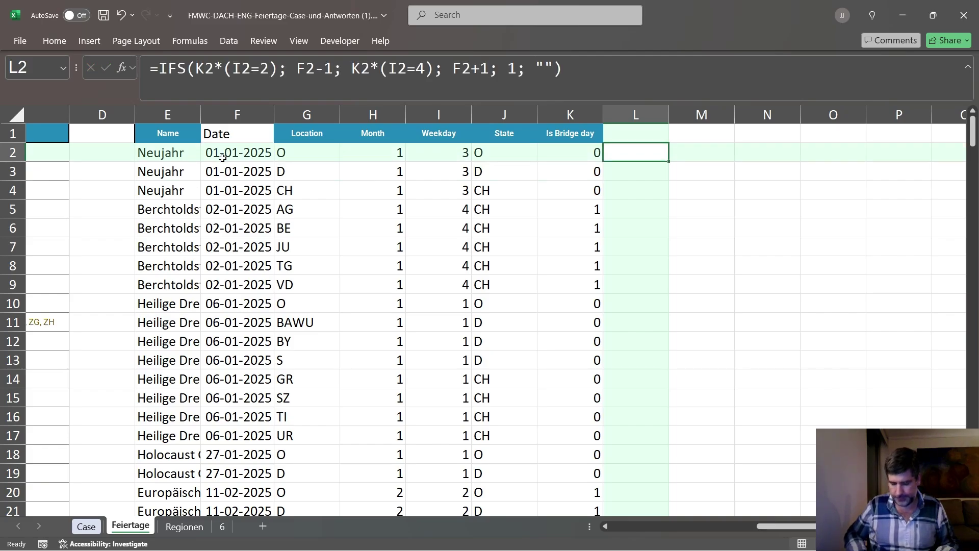
Step: Enter the heading Bridge Date in L1 and fill the L2 formula down the list of holidays
key("Up")
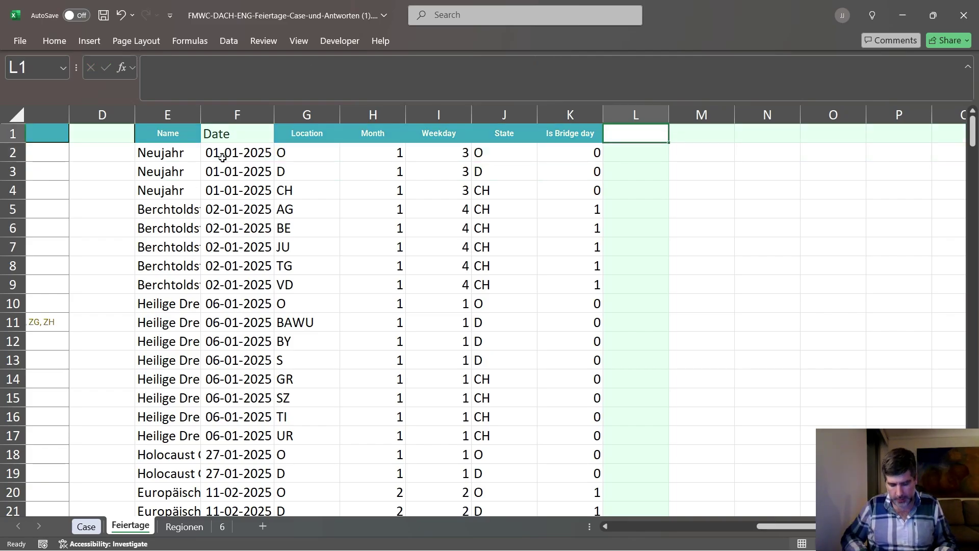
type("Bridge Da")
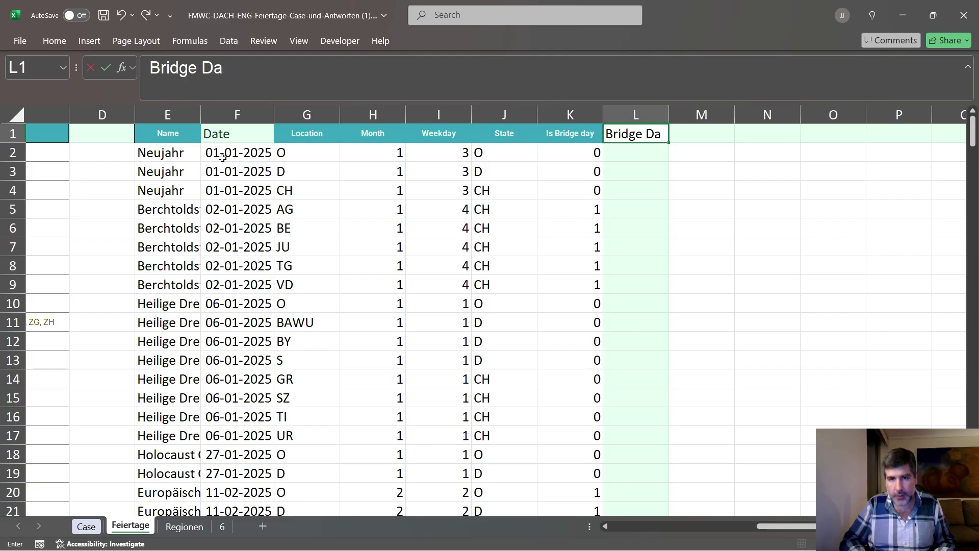
type("te")
key("Return")
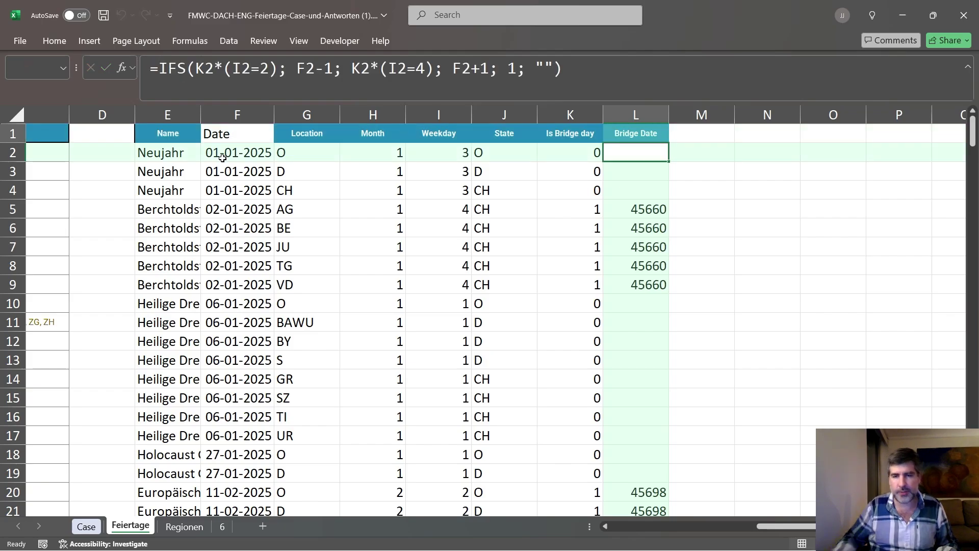
Step: Format the Bridge Date values in column L of the Feiertage sheet as short dates
key("ctrl+shift+Down")
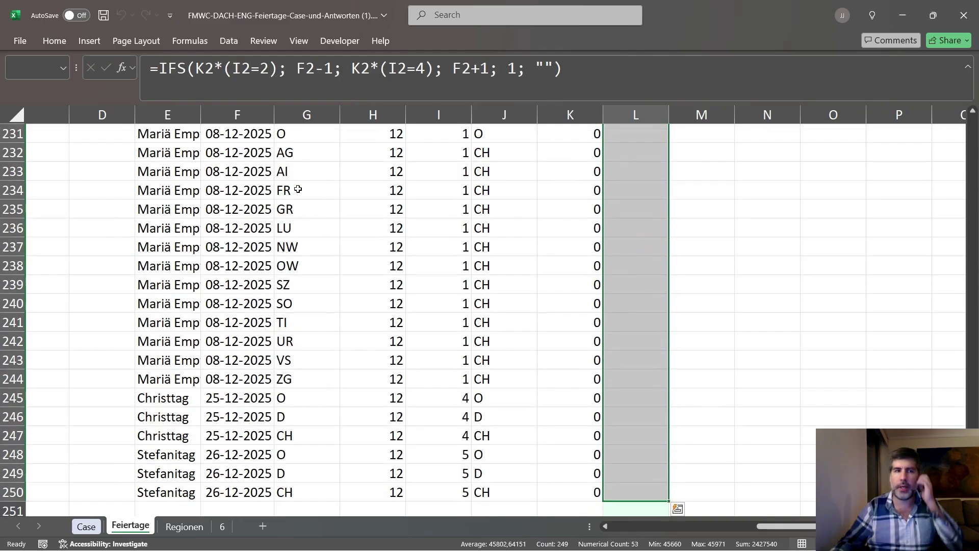
left_click(55, 41)
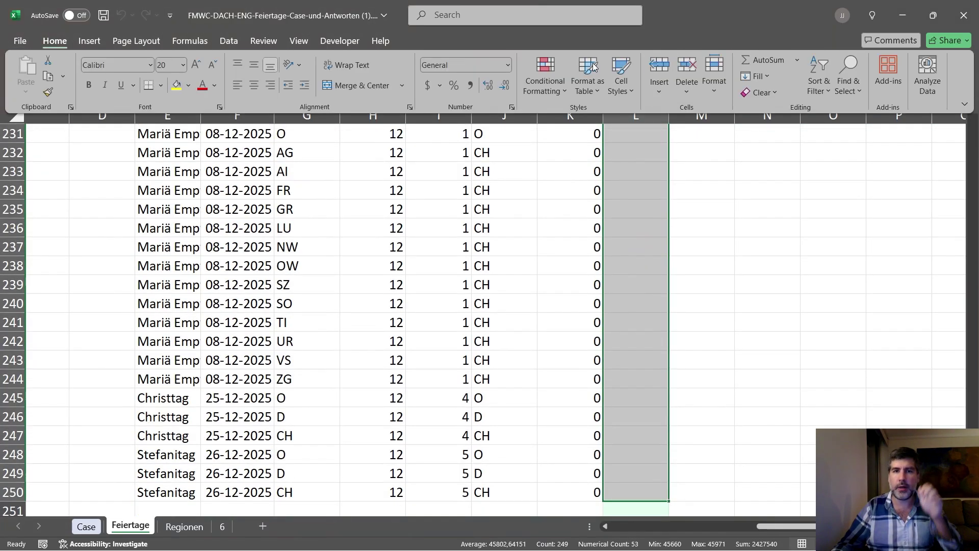
left_click(507, 64)
left_click(503, 206)
key("ctrl+BackSpace")
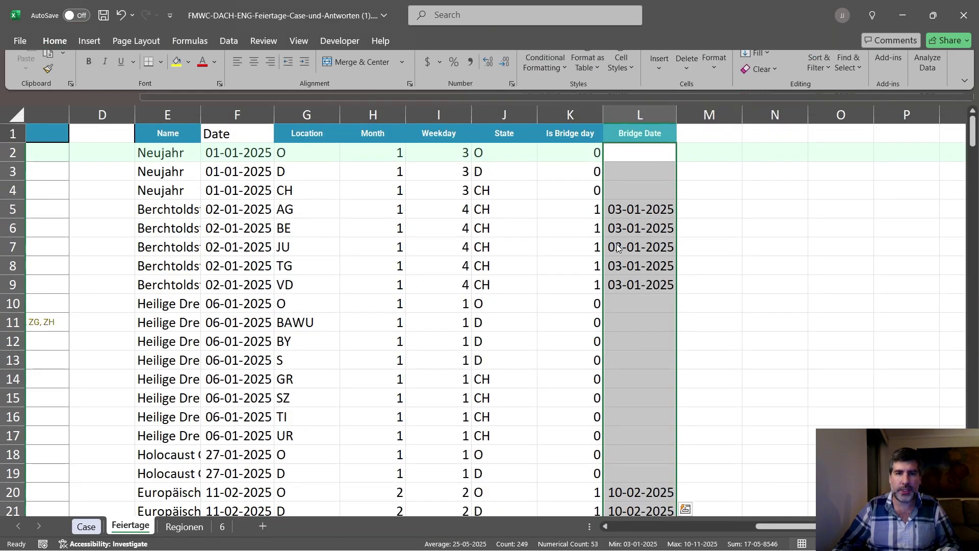
Step: On sheet 6, start the Not Holiday formula in F8 with =1*(SUM(COUNTIFS(
left_click(223, 527)
left_click(491, 294)
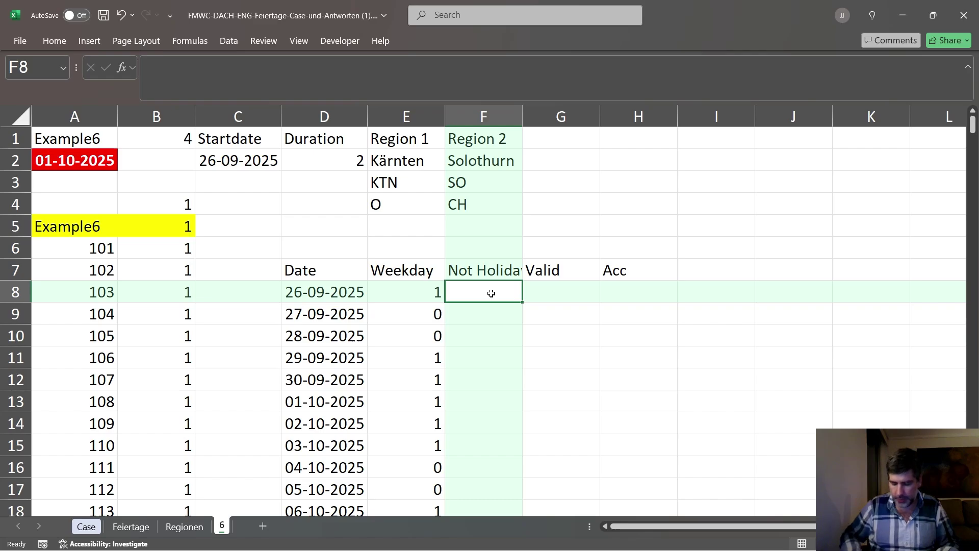
type("=sumk")
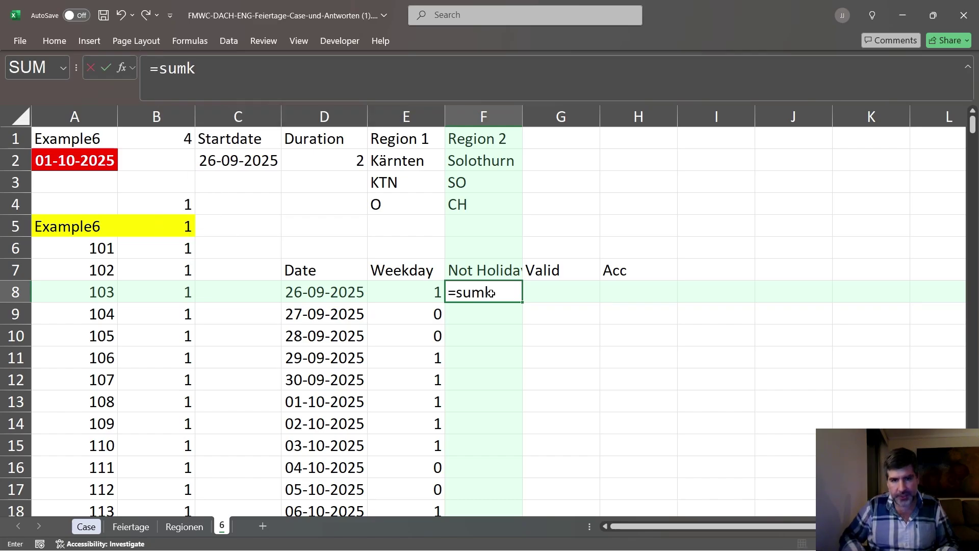
key("BackSpace")
type("(countifs")
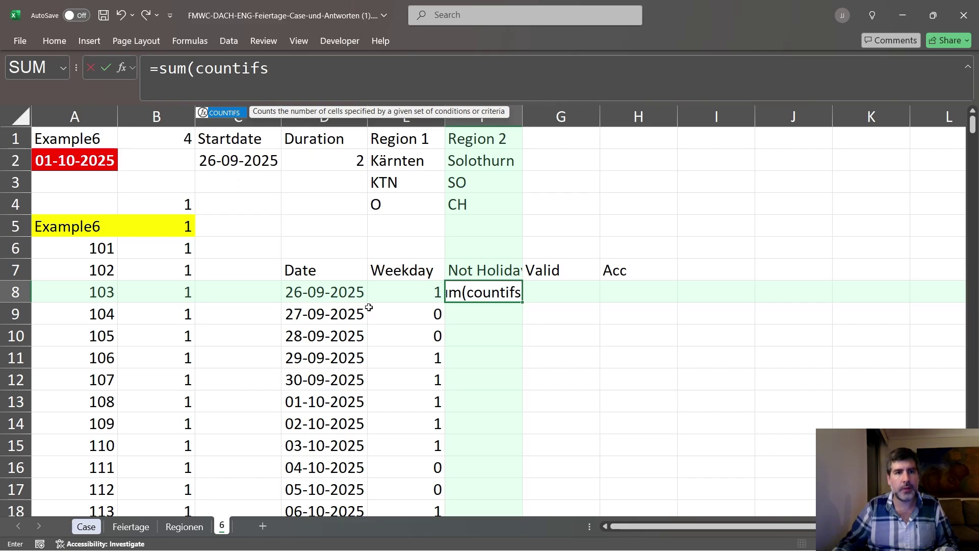
left_click(159, 68)
type("1*(sum")
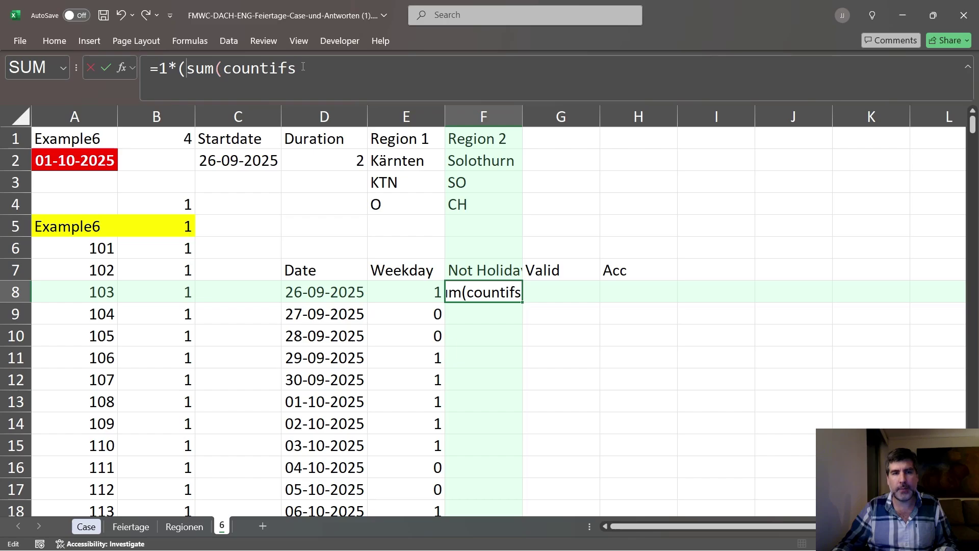
type("(")
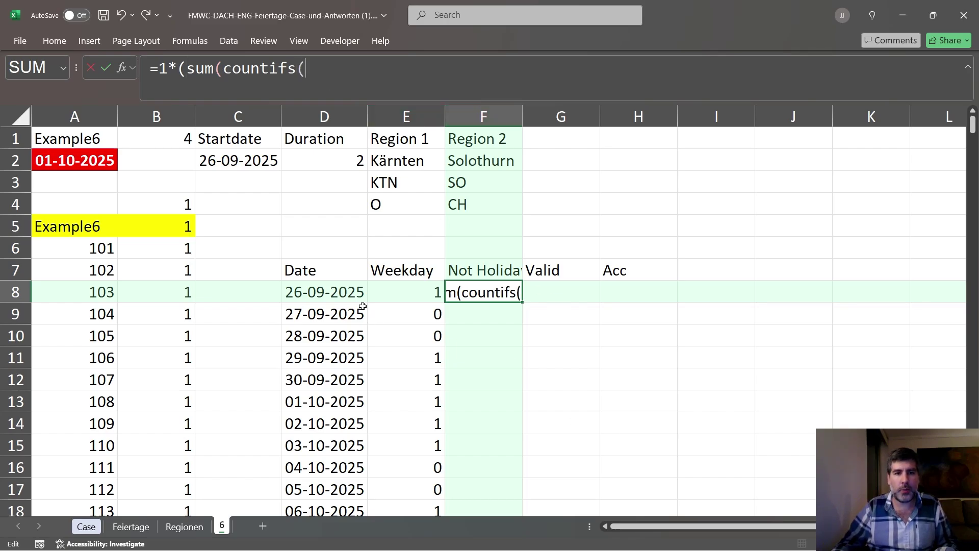
Step: Add the date D8 and the absolute region code range $E$3:$F$4 as criteria in the COUNTIFS
left_click(347, 294)
type(";")
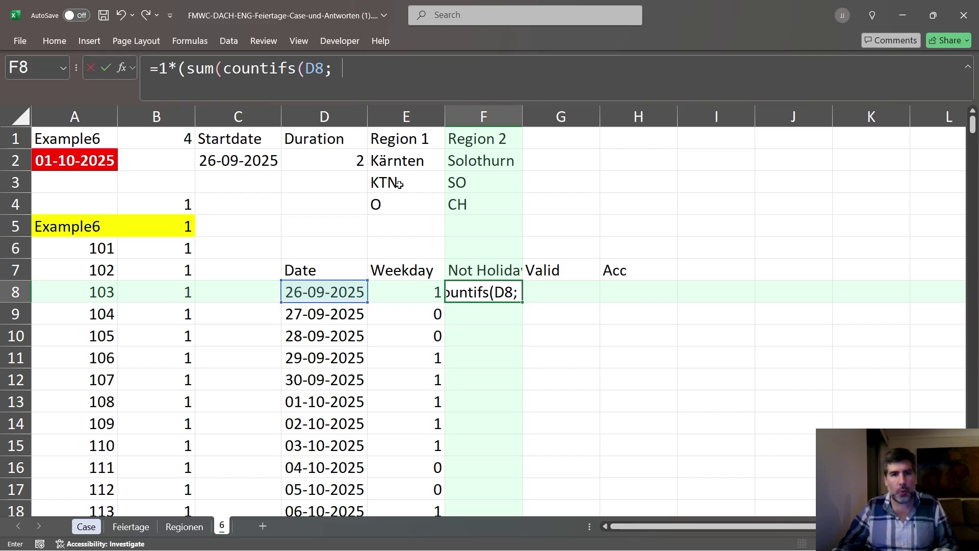
left_click_drag(399, 184, 497, 203)
key("F4")
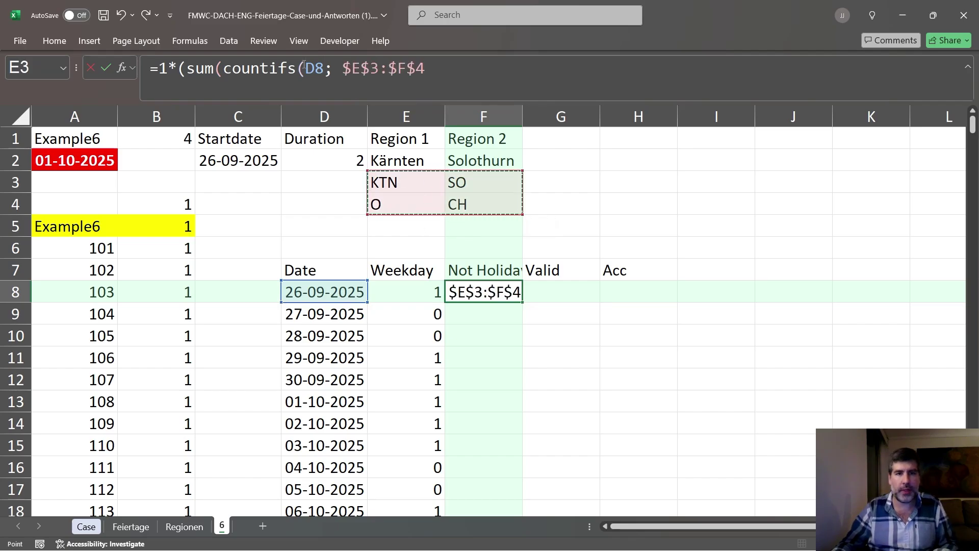
Step: Insert the trimmed date column Feiertage!F:.F as the criteria range before D8 in the COUNTIFS
left_click(304, 67)
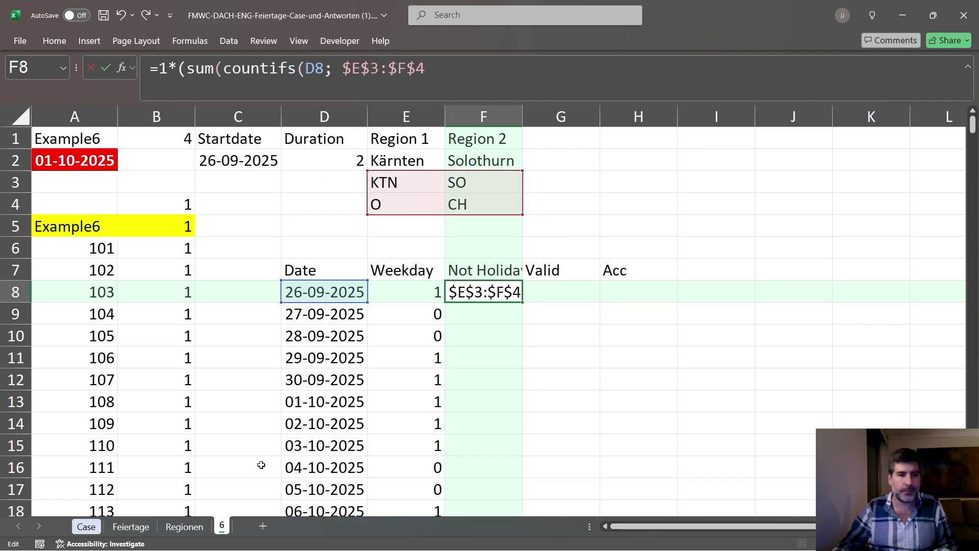
left_click(115, 526)
left_click(578, 115)
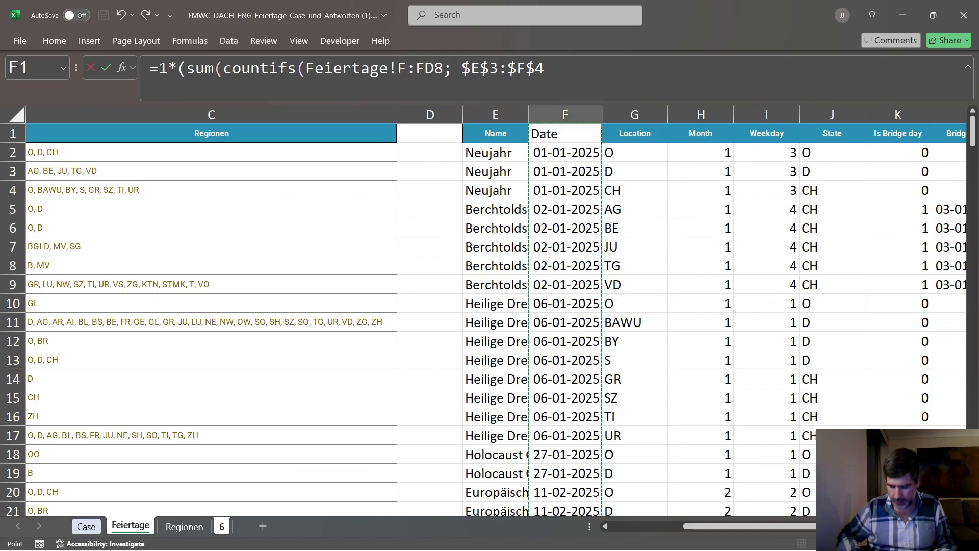
type(";")
left_click(414, 67)
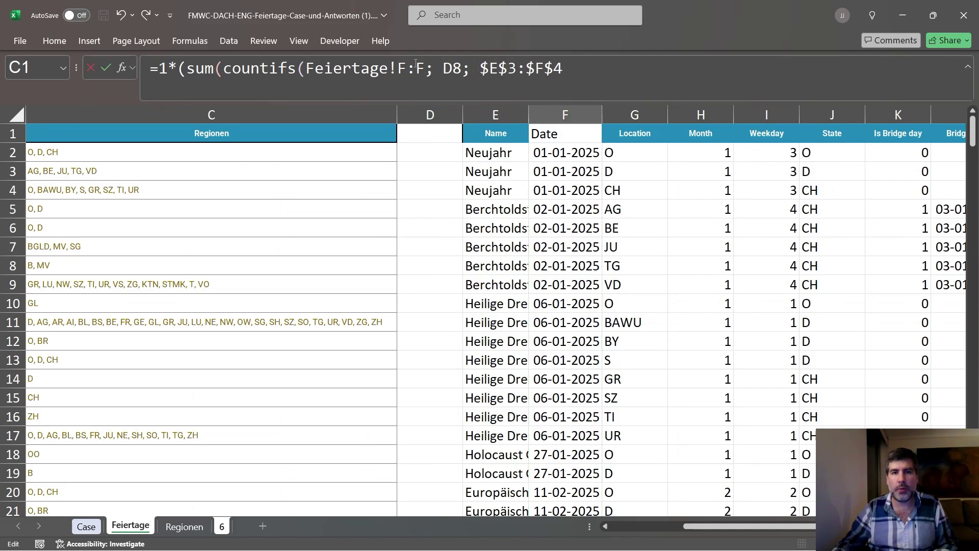
type(".")
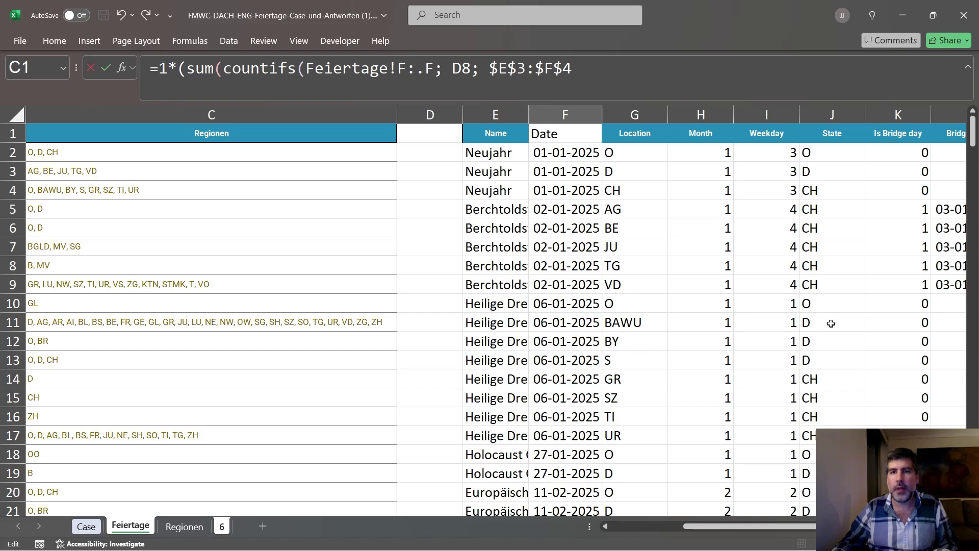
Step: Insert the trimmed absolute location column Feiertage!$G:.$G as the range before $E$3:$F$4 and close the COUNTIFS
left_click_drag(750, 526, 808, 526)
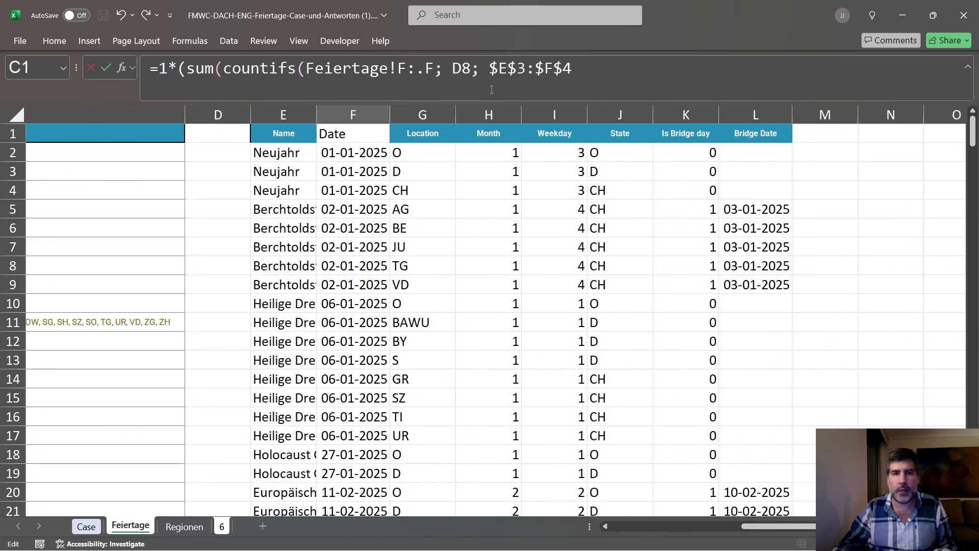
left_click(451, 121)
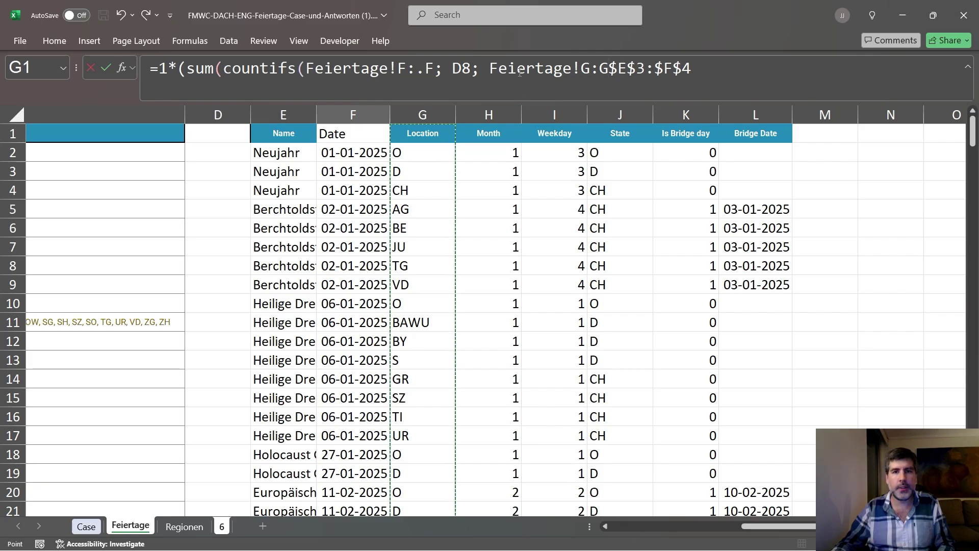
key("F4")
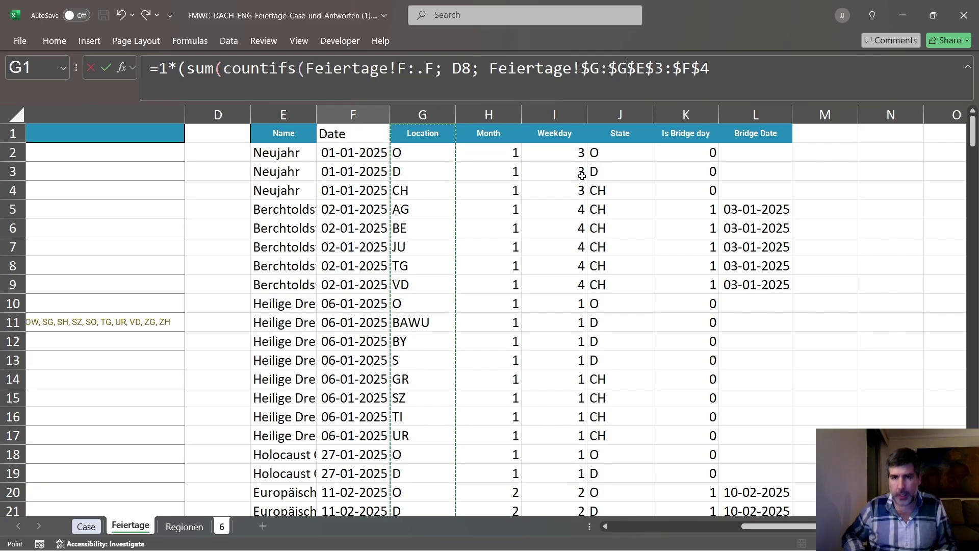
type("; ")
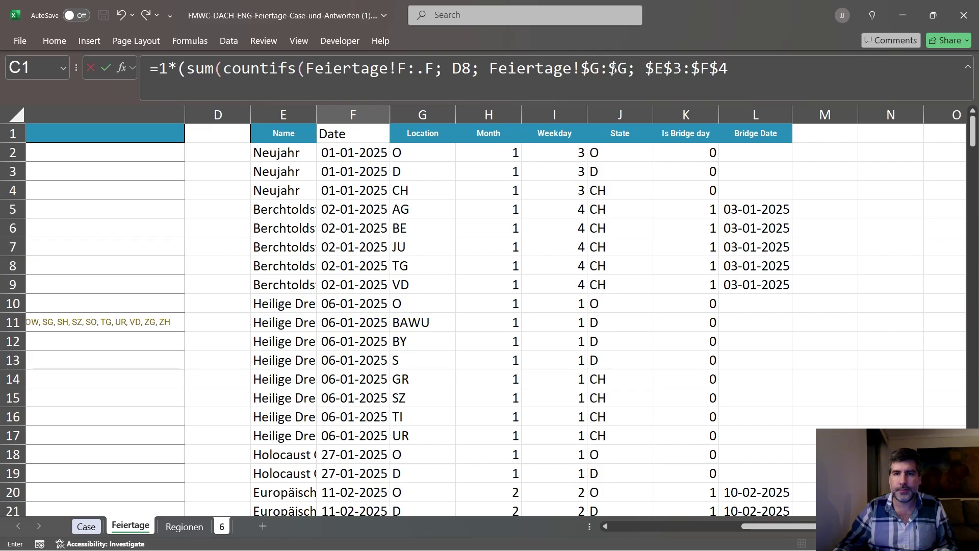
type(".")
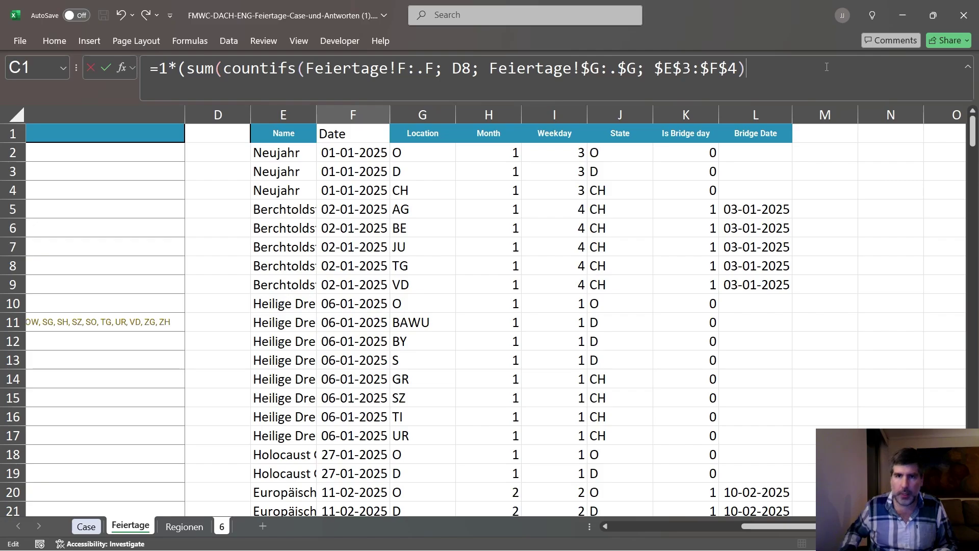
Step: Add a copy of the whole COUNTIFS term to the formula with a plus sign between them
left_click_drag(757, 62, 220, 80)
left_click(797, 73)
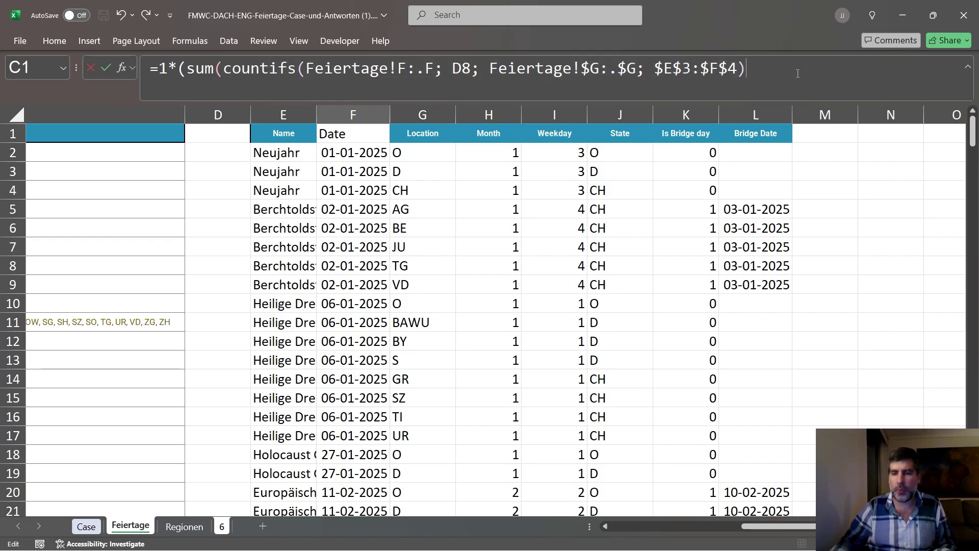
key("ctrl+v")
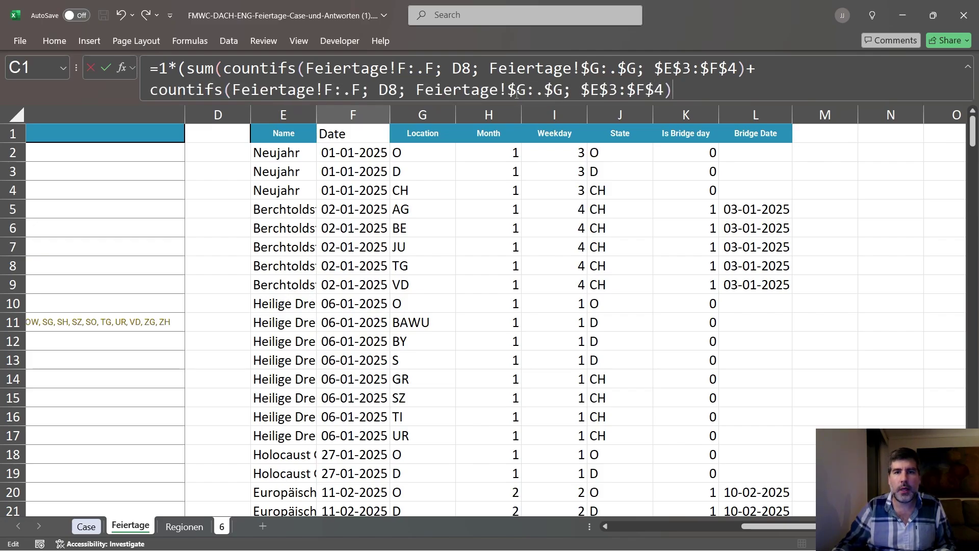
Step: Replace the date range in the second COUNTIFS with the trimmed bridge date column Feiertage!L:.L
left_click(516, 92)
left_click_drag(364, 89, 232, 90)
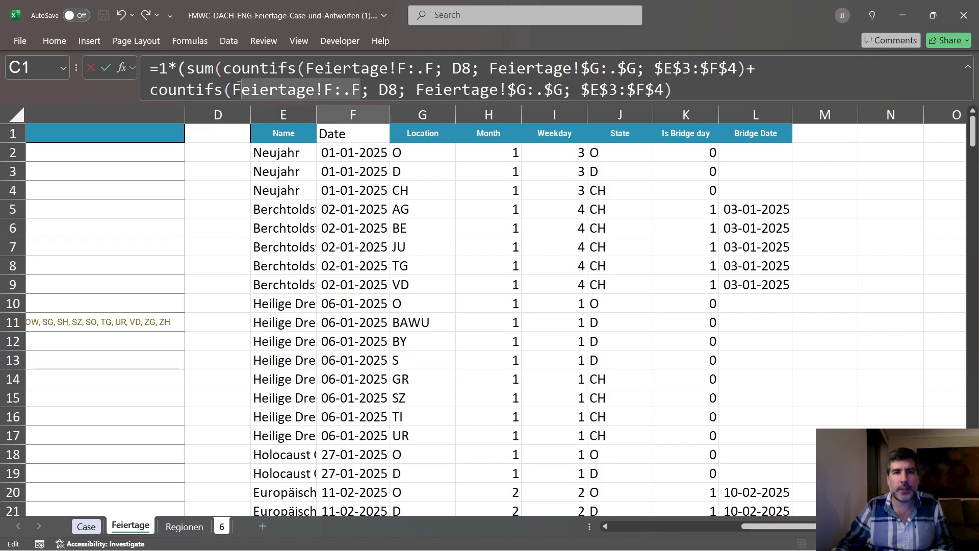
key("BackSpace")
left_click(770, 114)
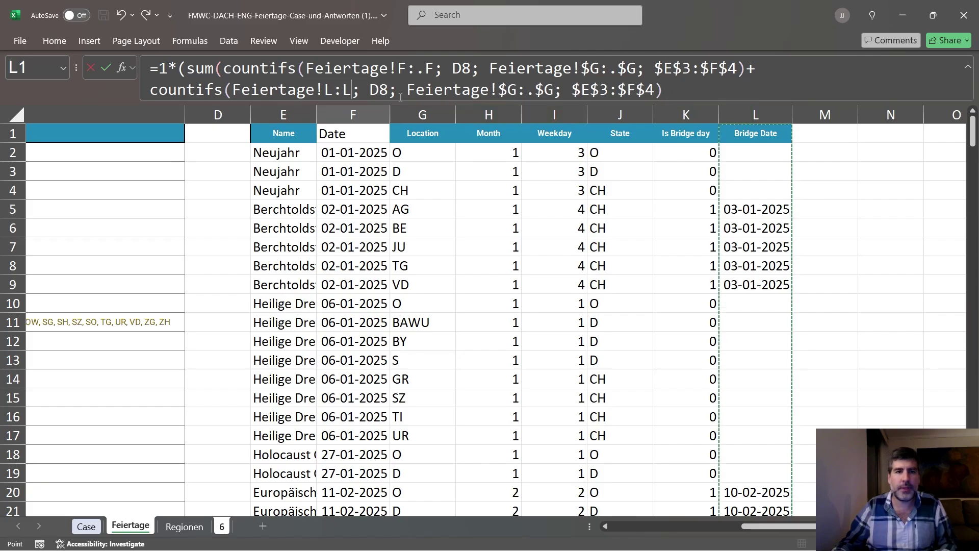
left_click(342, 90)
type(".")
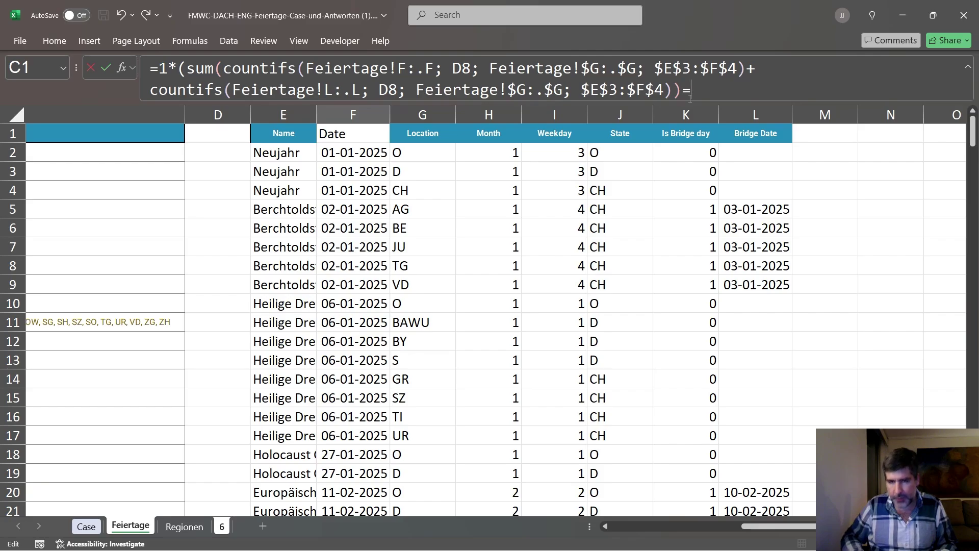
Step: Complete the F8 formula by comparing the sum with 0, and fill it down alongside the date list
type("0)")
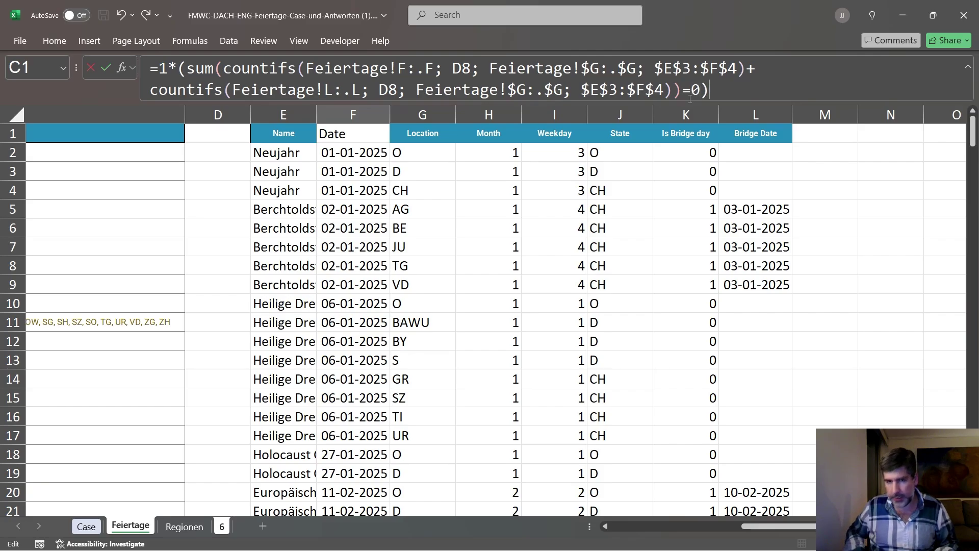
key("Return")
key("Up")
key("ctrl+c")
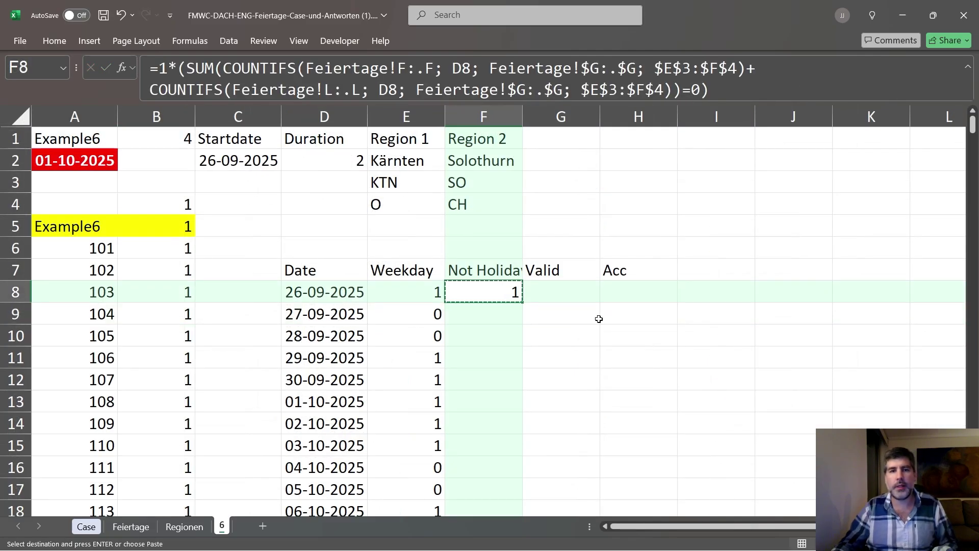
key("Escape")
double_click(524, 305)
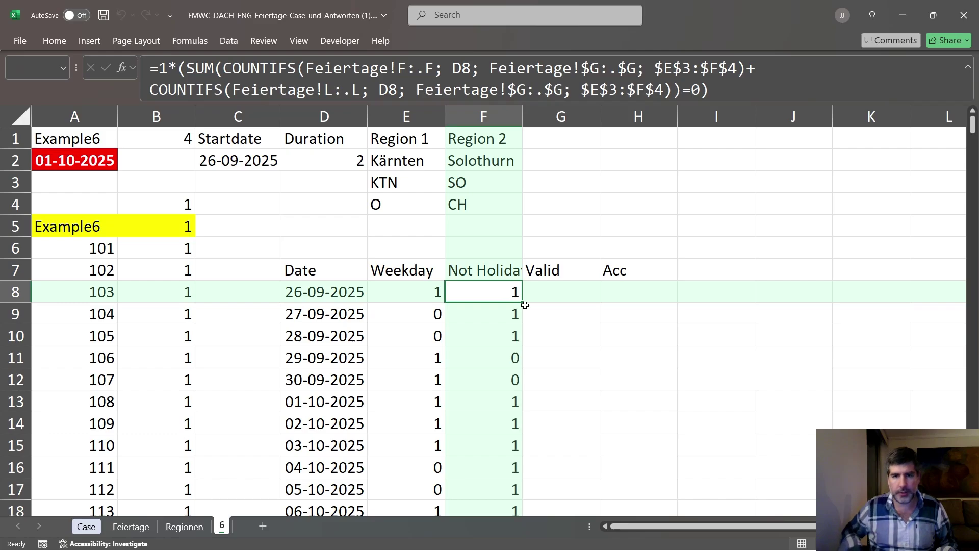
Step: Enter =F8*E8 in G8 under Valid and fill it down the date list
key("Right")
type("=")
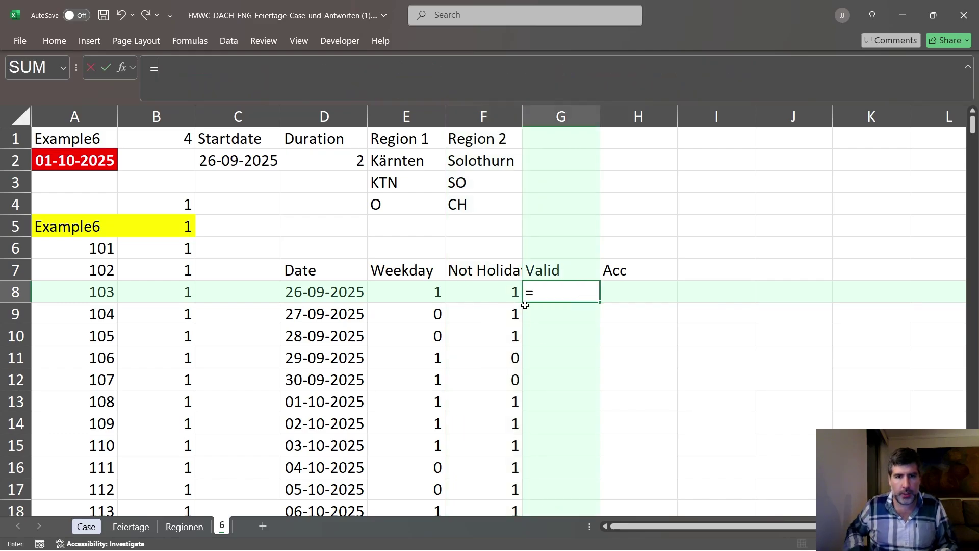
key("Left")
type("*")
key("Left")
key("Left")
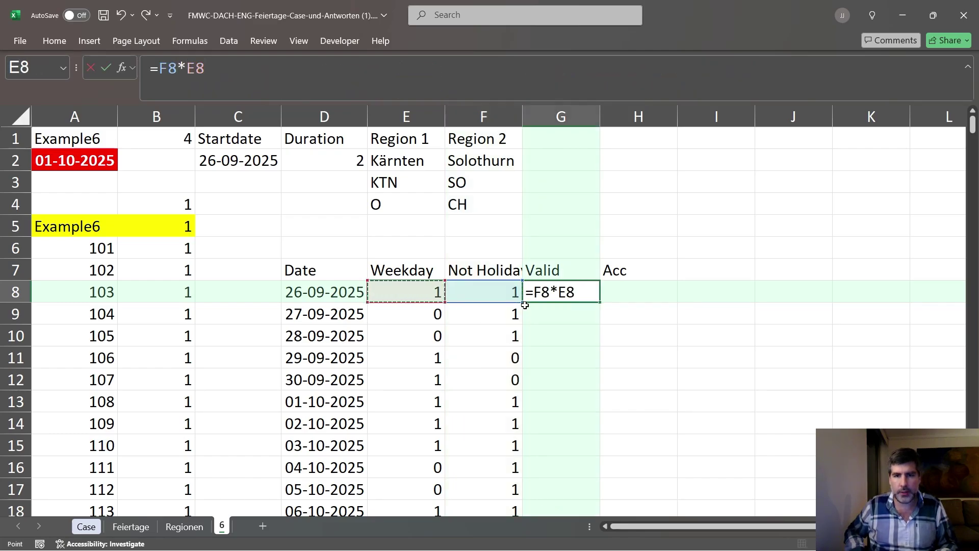
key("ctrl+Return")
key("ctrl+shift+d")
key("Right")
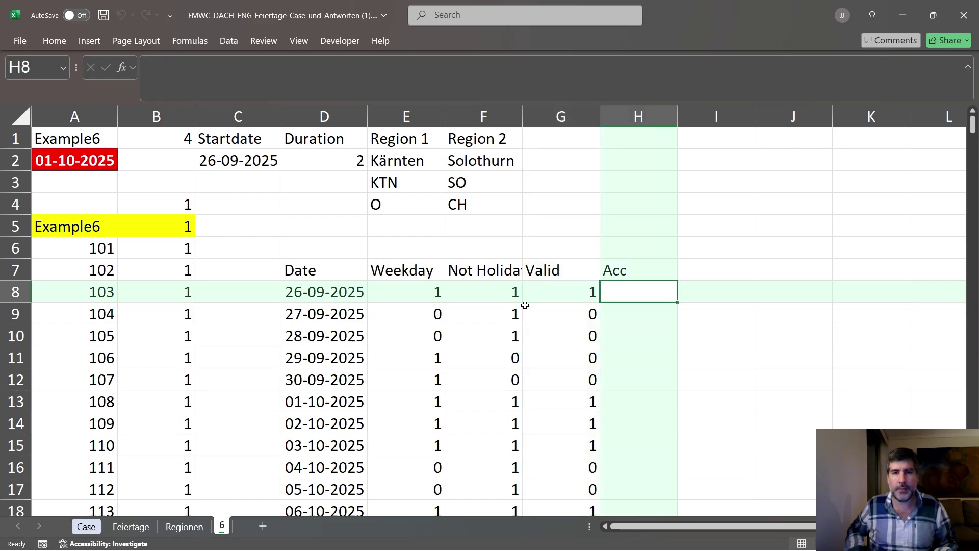
key("Left")
key("Right")
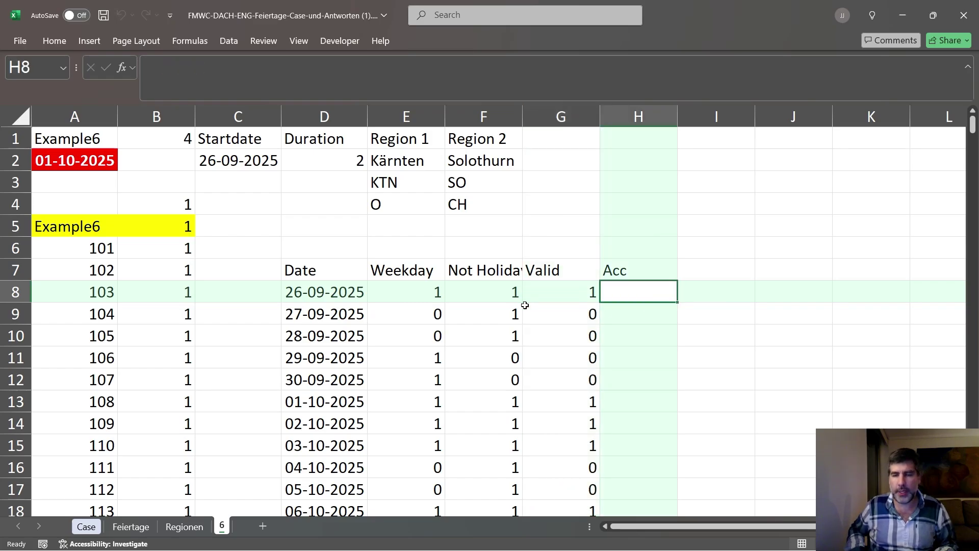
key("Left")
Step: In H8 under Acc, enter an IF formula giving 0 when G8=0 and otherwise H9+1
key("Right")
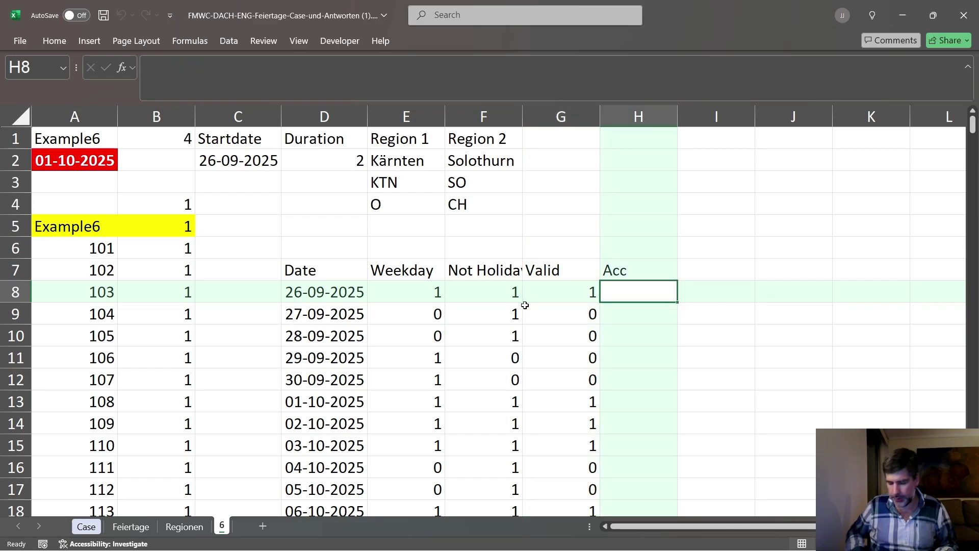
type("=if(")
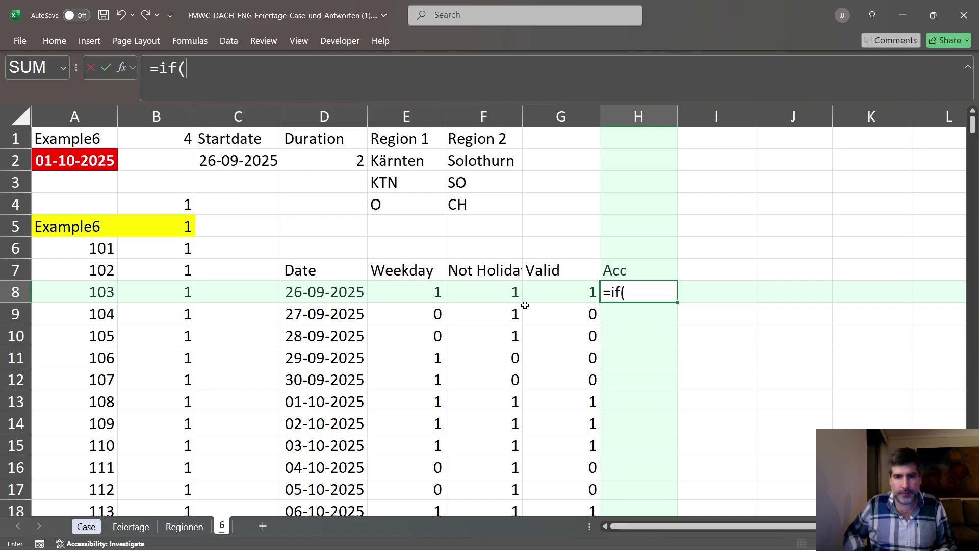
key("Left")
type("=")
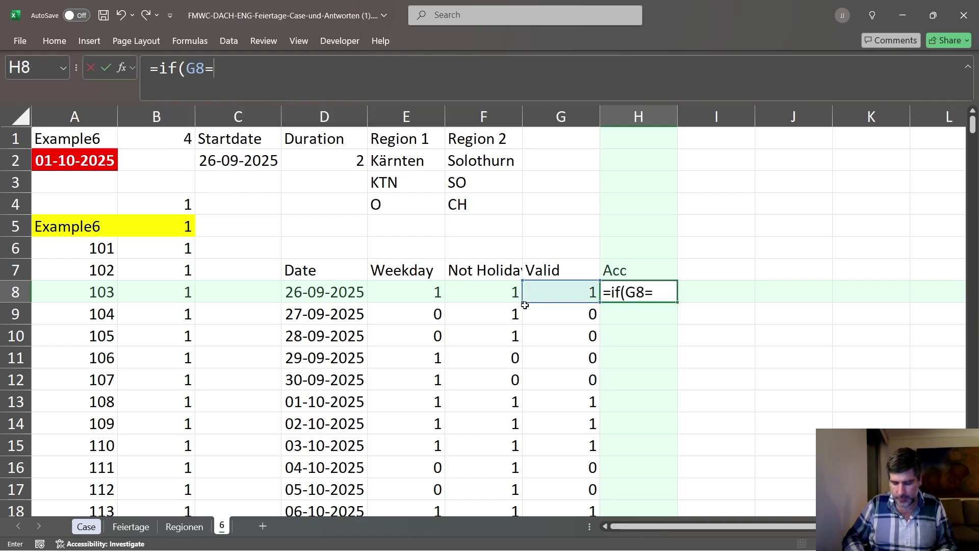
type("0; 0")
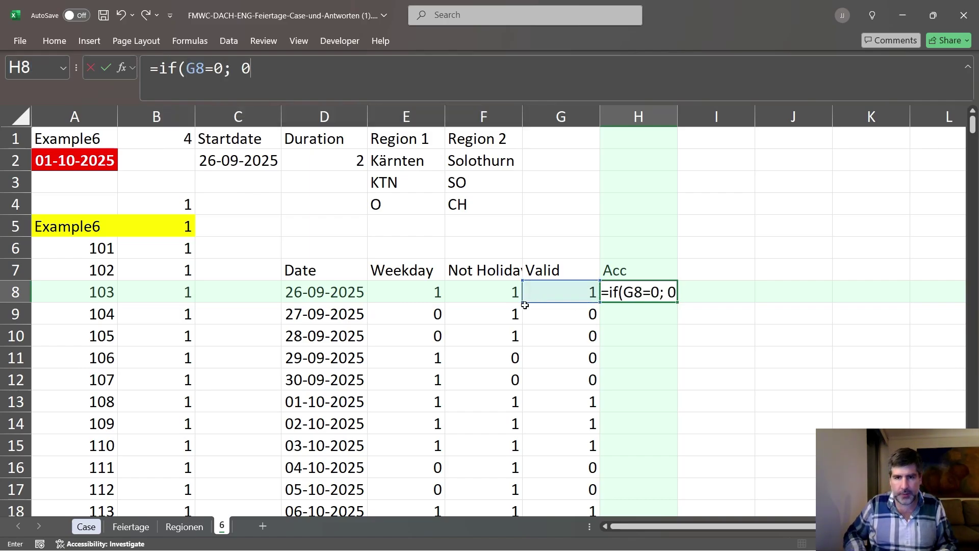
type(";")
key("Down")
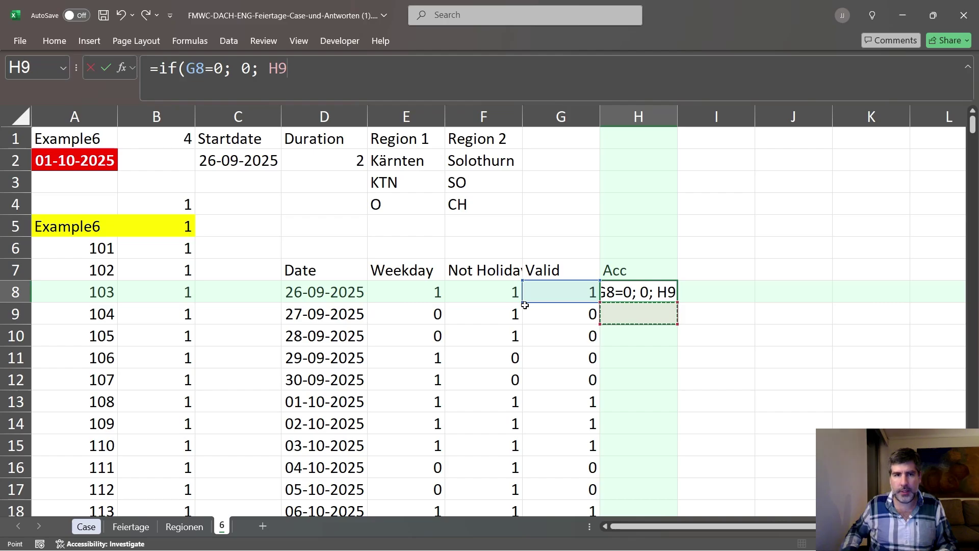
type("+ 1))")
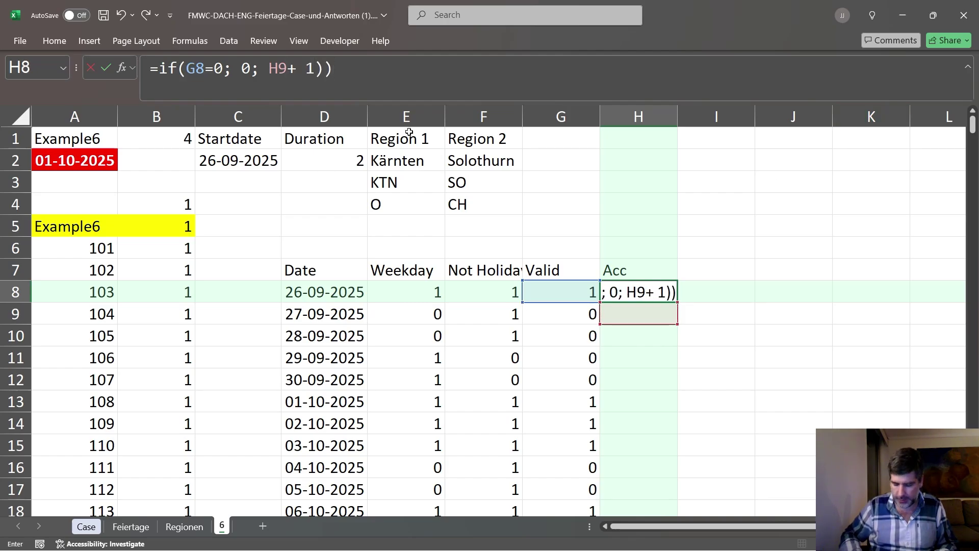
Step: Wrap the H8 formula's IF in outer parentheses with the absolute duration reference $D$2 as a second argument
key("BackSpace")
type(";")
left_click(305, 158)
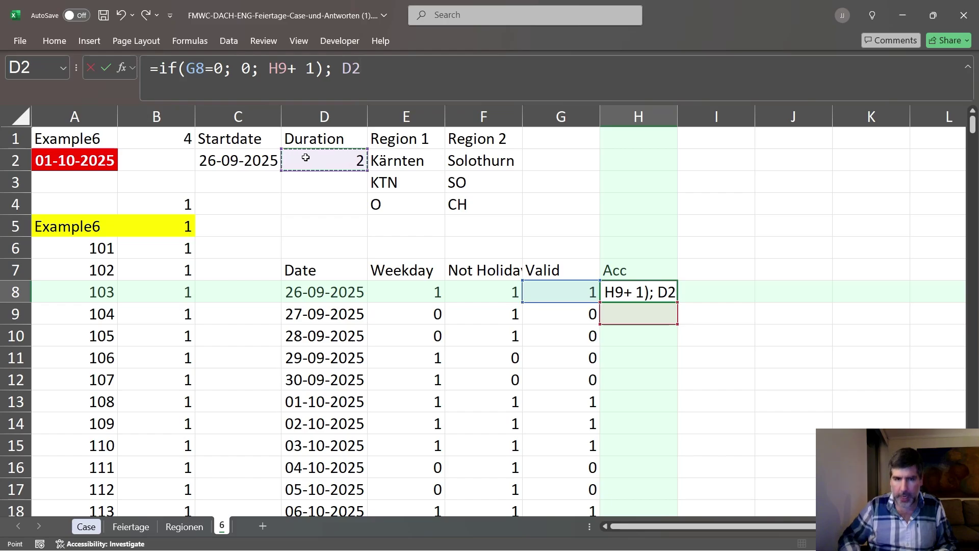
type(")")
left_click(159, 69)
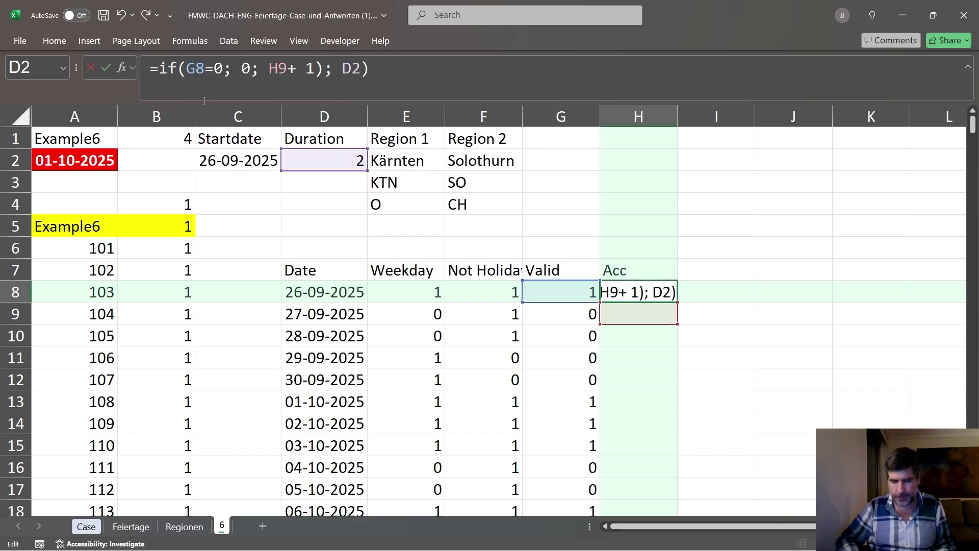
type("(")
key("F4")
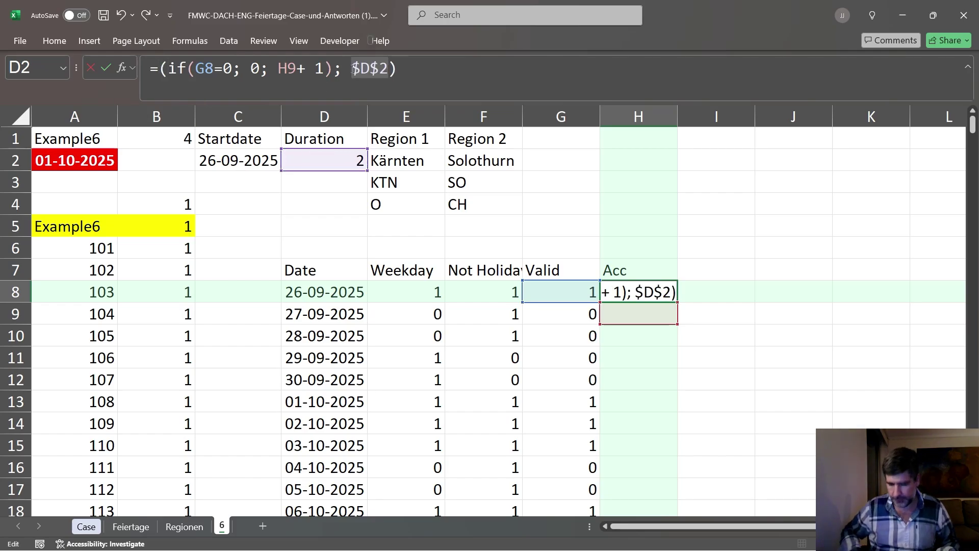
key("Return")
key("Up")
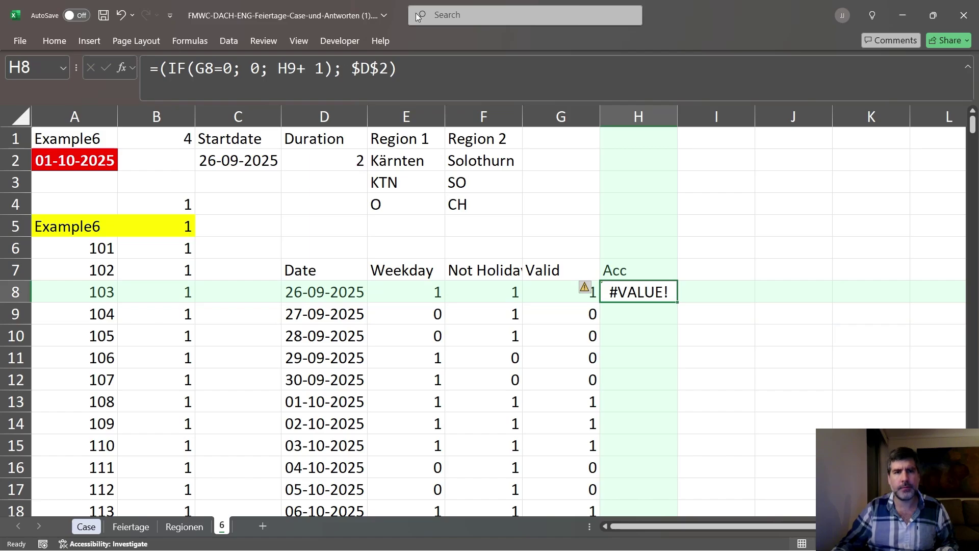
Step: Fill the H8 formula down the Acc column alongside the date list
left_click(440, 80)
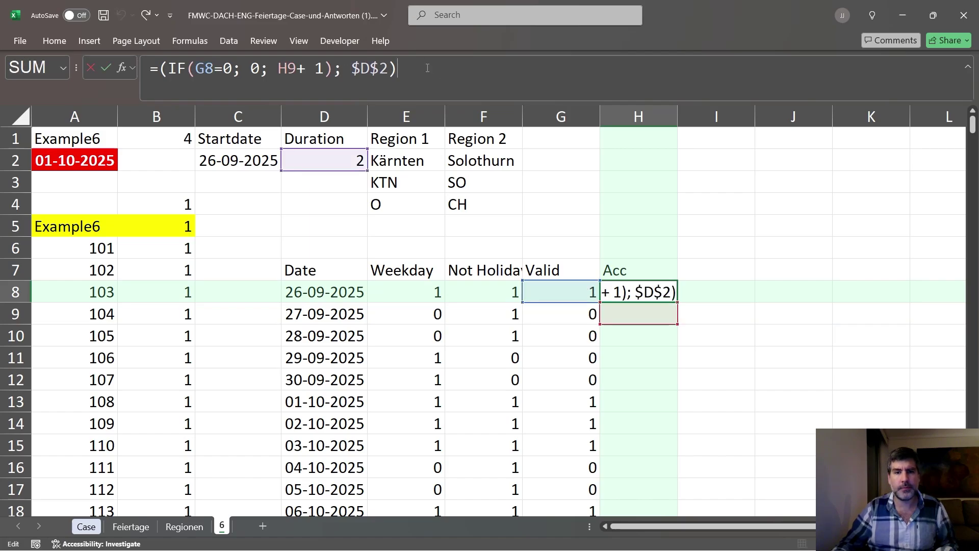
key("Escape")
key("ctrl+shift+d")
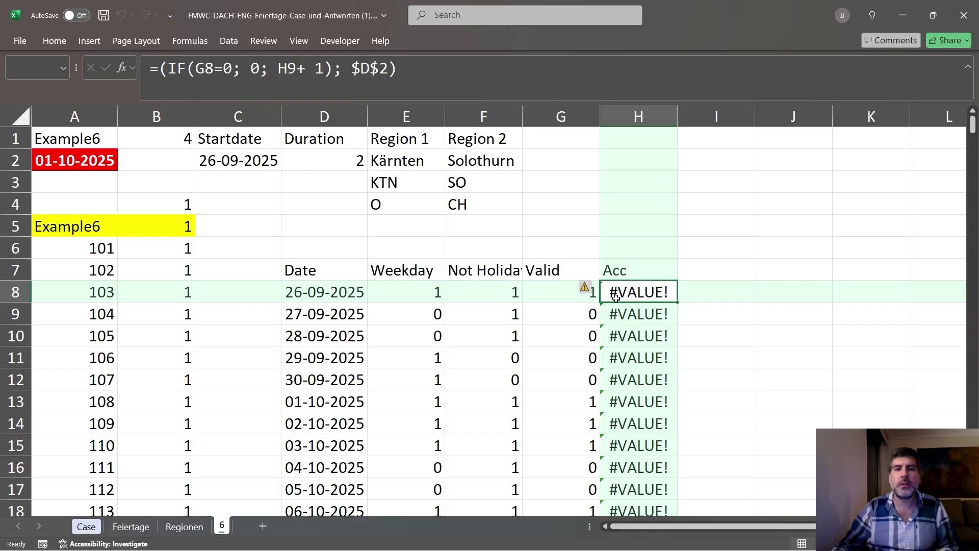
Step: Remove the extra space before the 1 in the Acc formulas of H8 and the last row, H377
left_click(632, 296)
left_click(319, 71)
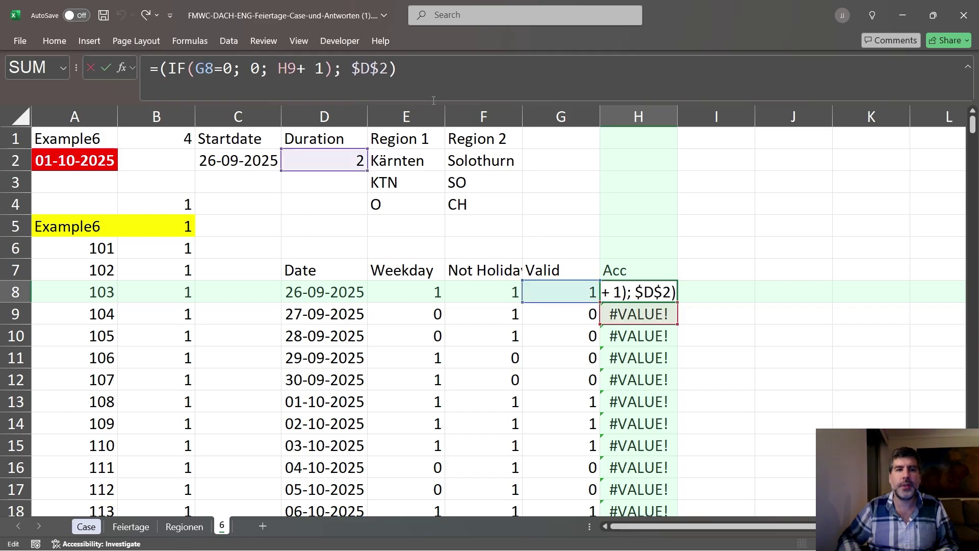
key("BackSpace")
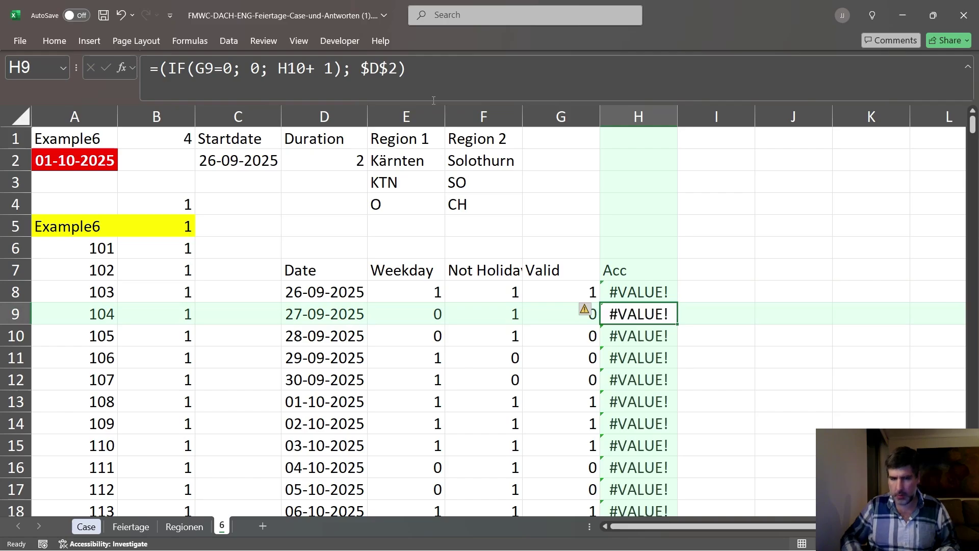
key("ctrl+Down")
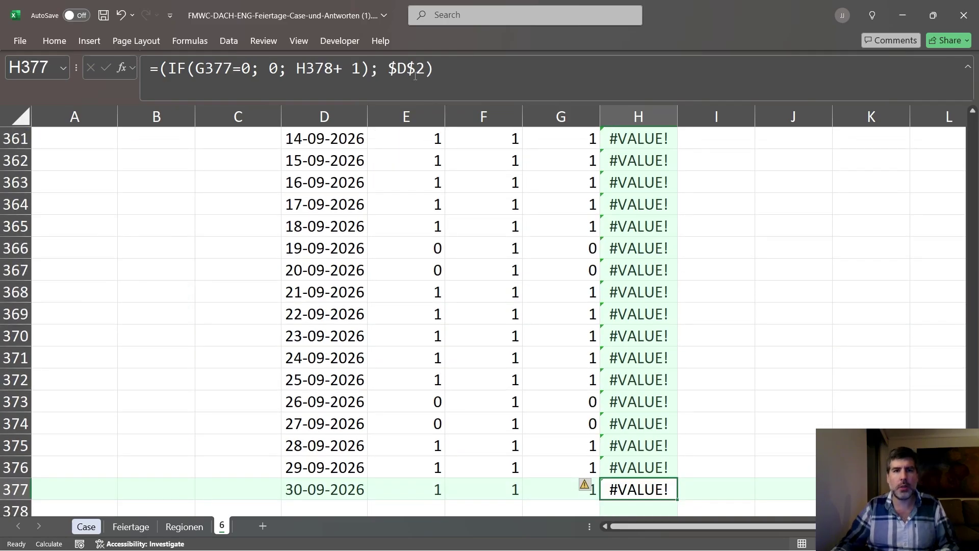
left_click(347, 69)
key("BackSpace")
key("Return")
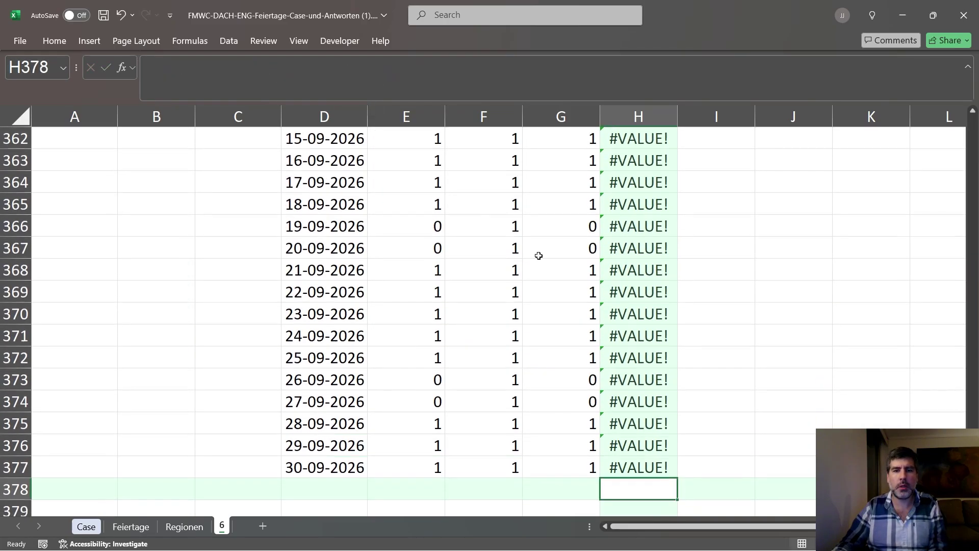
Step: Add the missing MIN function around the H377 formula, giving =MIN(IF(G377=0; 0; H378+1); $D$2), and copy the cell
left_click(633, 461)
left_click(362, 90)
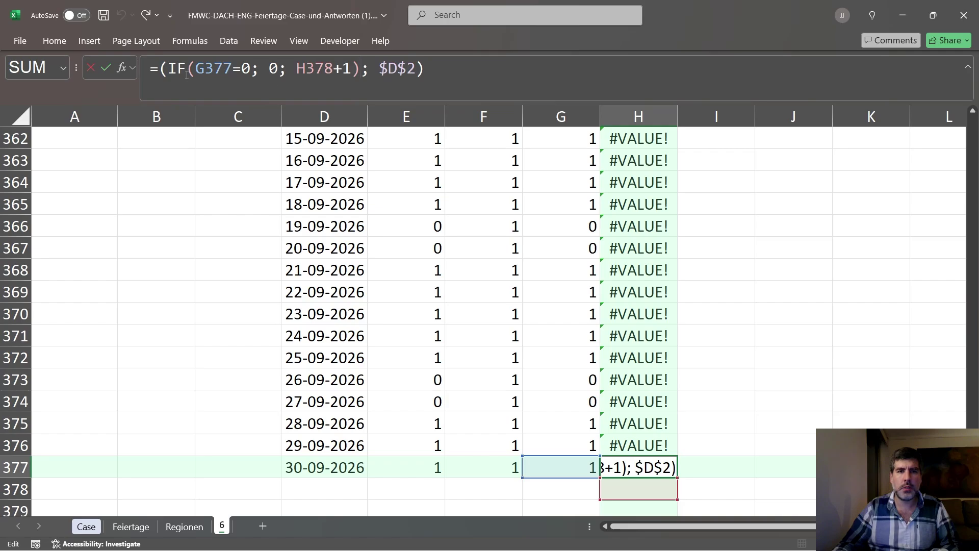
type(",")
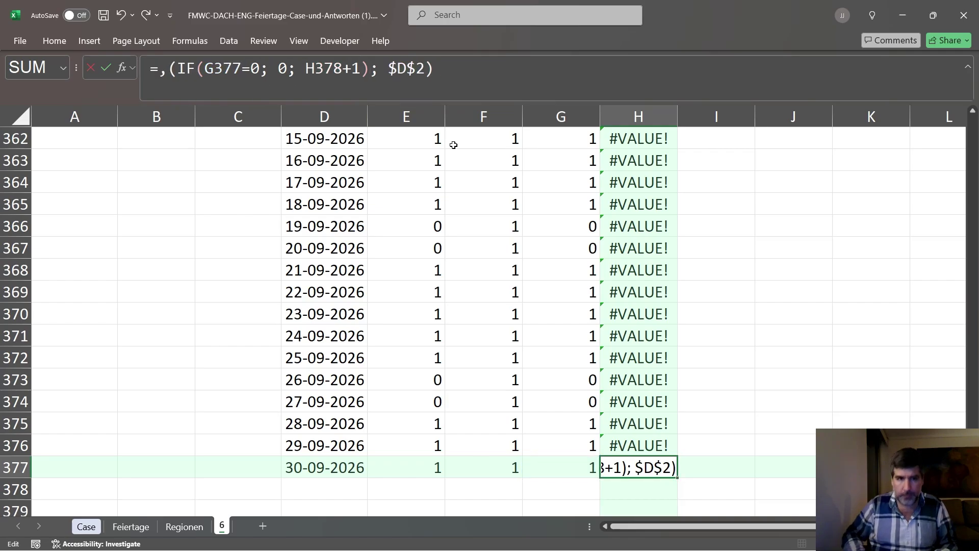
key("BackSpace")
type("min")
key("Return")
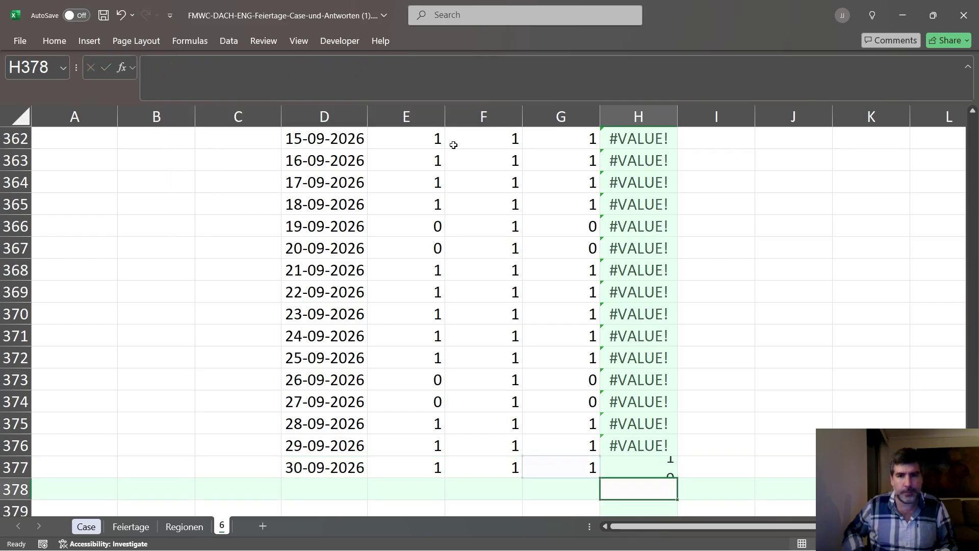
key("Up")
key("ctrl+c")
key("ctrl+shift+Up")
key("ctrl+v")
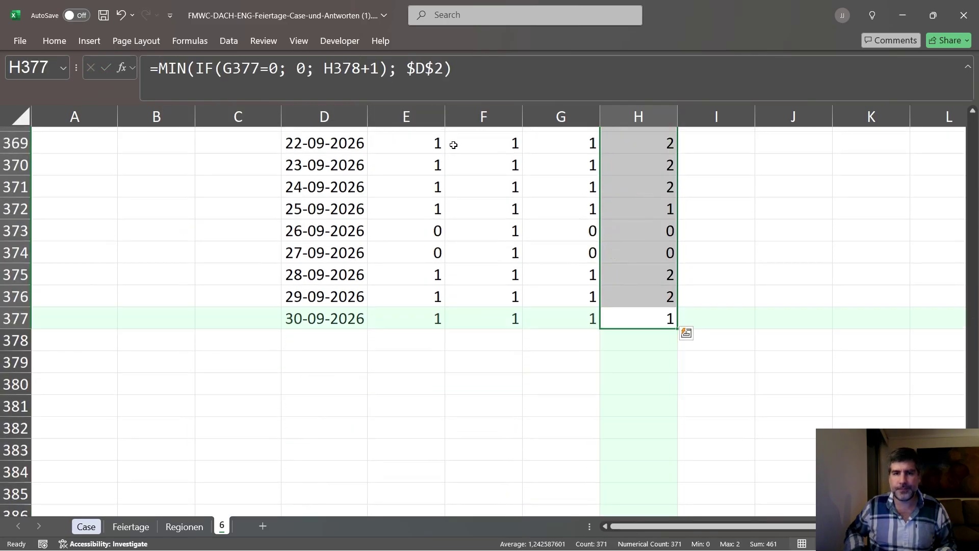
key("ctrl+z")
Step: Paste the copied MIN formula over the Acc column from H377 up to H8, leaving the header untouched
key("ctrl+shift+Up")
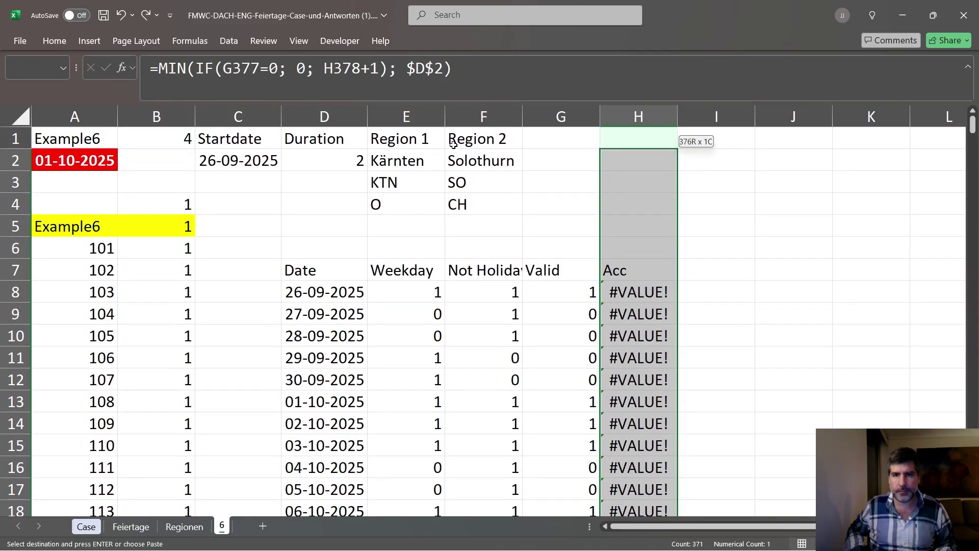
key("shift+Down")
key("shift+Down")
key("shift+Down")
key("Return")
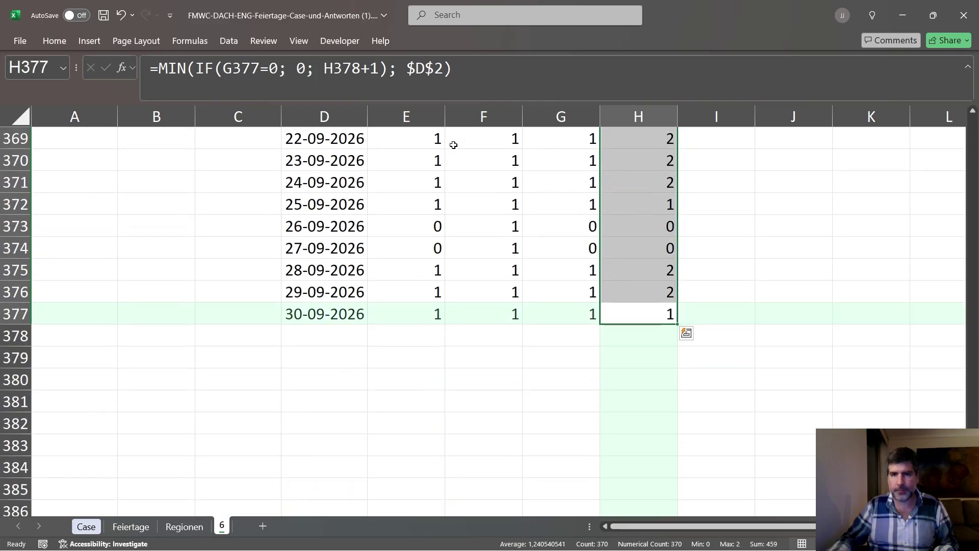
key("ctrl+Up")
scroll(284, 258, "up", 2)
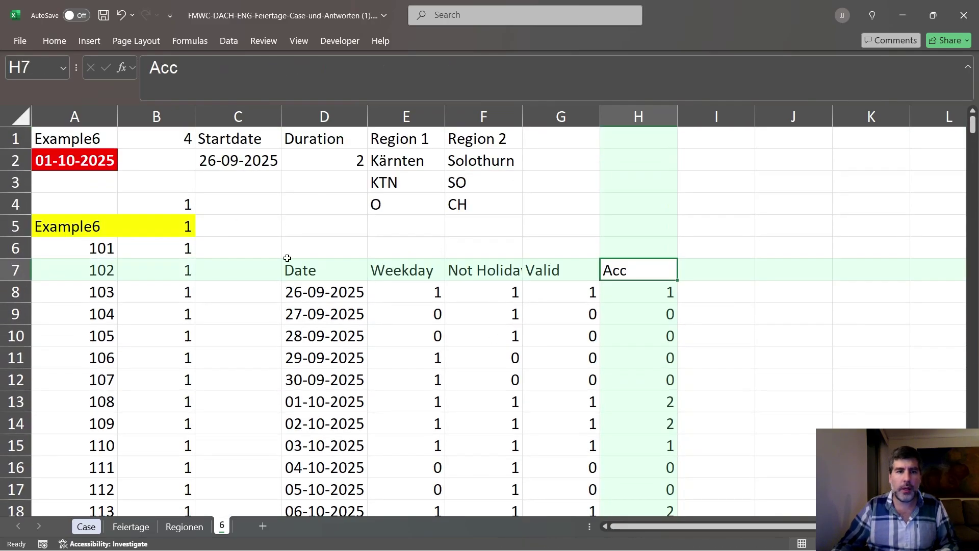
Step: Start an XLOOKUP in B4 with the duration D2 as lookup value and H8:H377 as lookup array
left_click(99, 221)
key("Up")
key("Right")
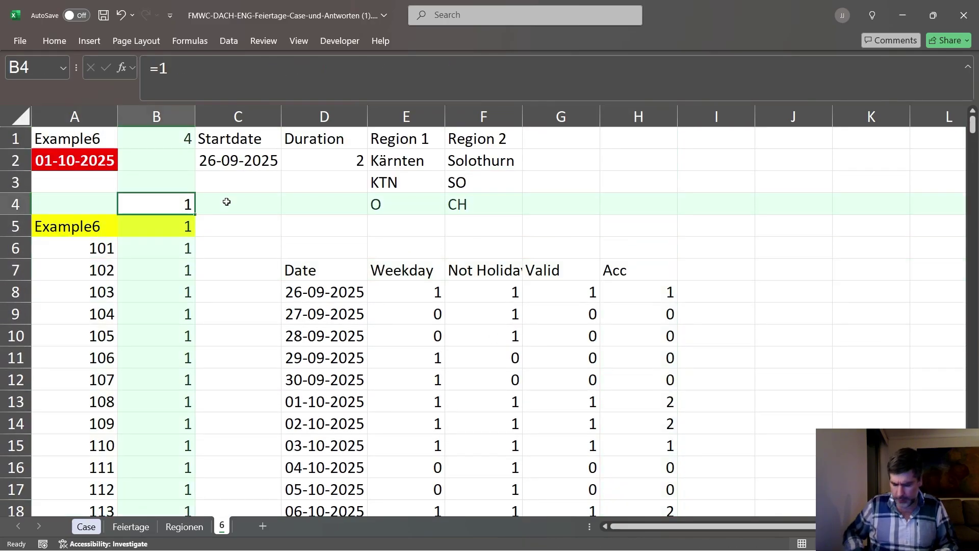
type("=xlookup")
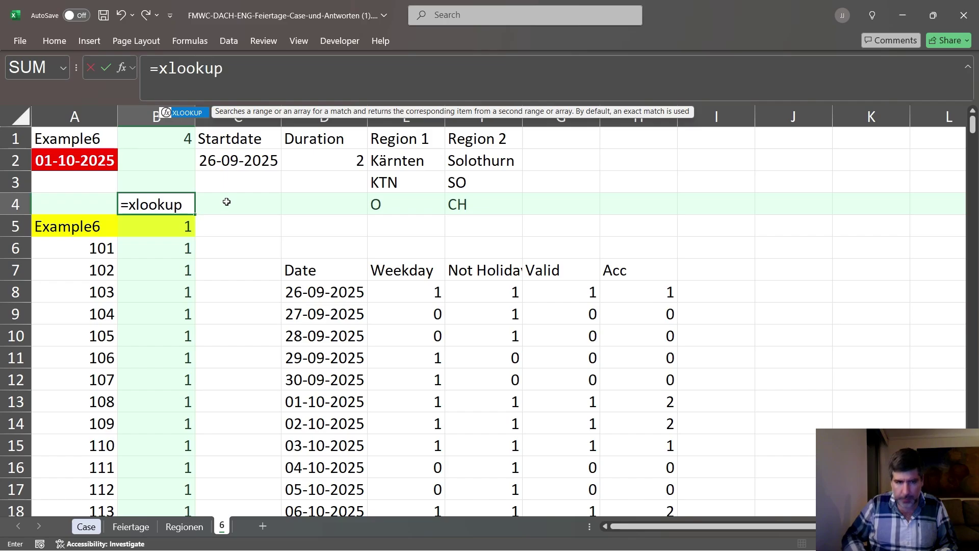
type("(")
left_click(320, 163)
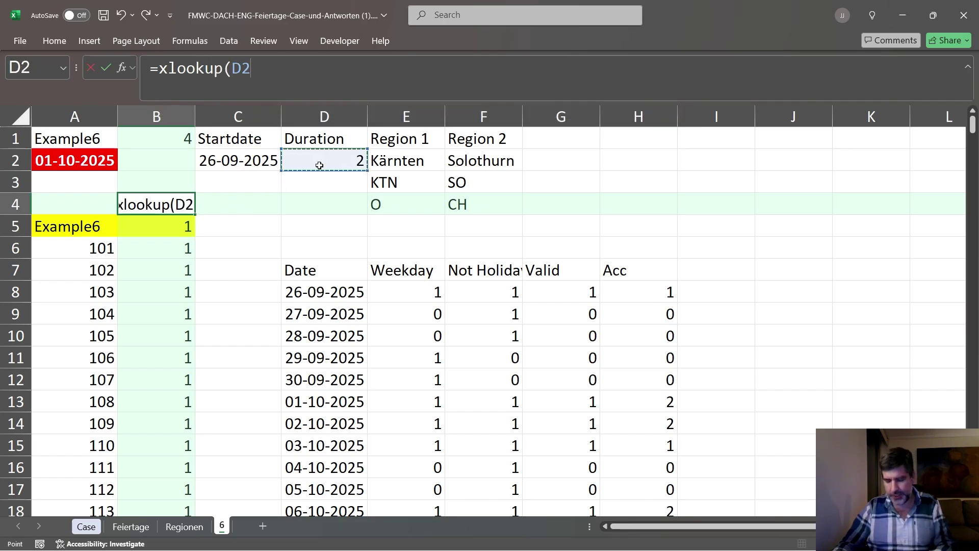
type(";")
left_click(640, 297)
key("ctrl+shift+Down")
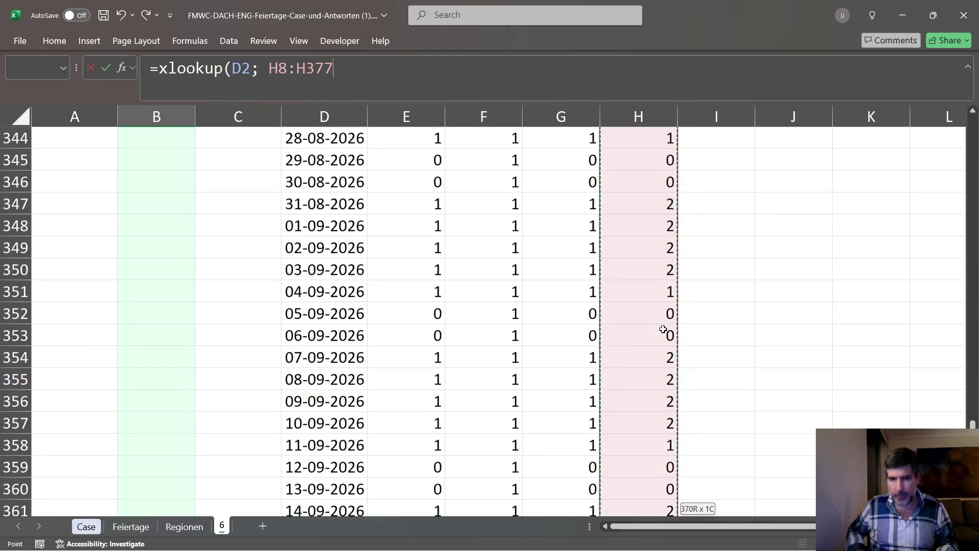
scroll(663, 329, "down", 6)
Step: Complete the B4 XLOOKUP with the spilled date list D8# as its return array
type(";")
left_click(322, 491)
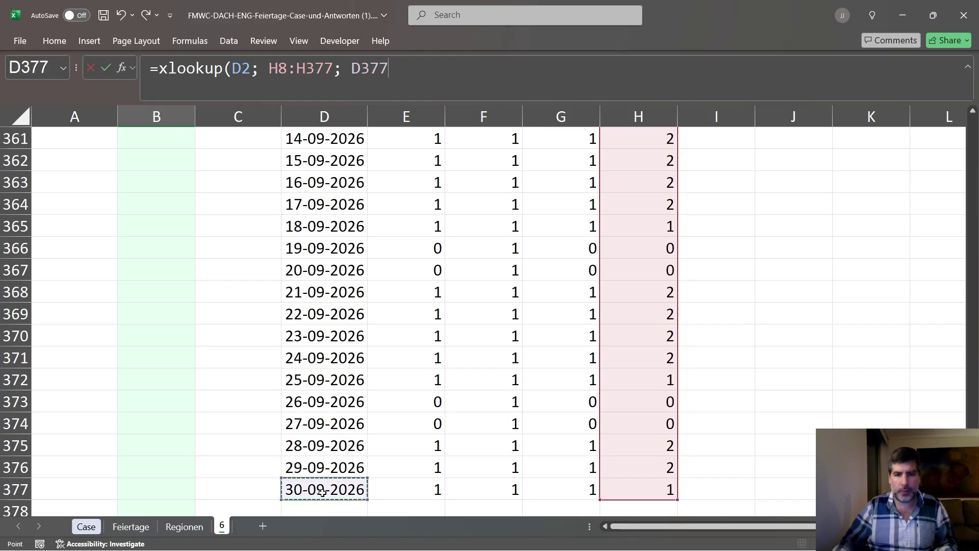
key("ctrl+shift+Up")
key("shift+Down")
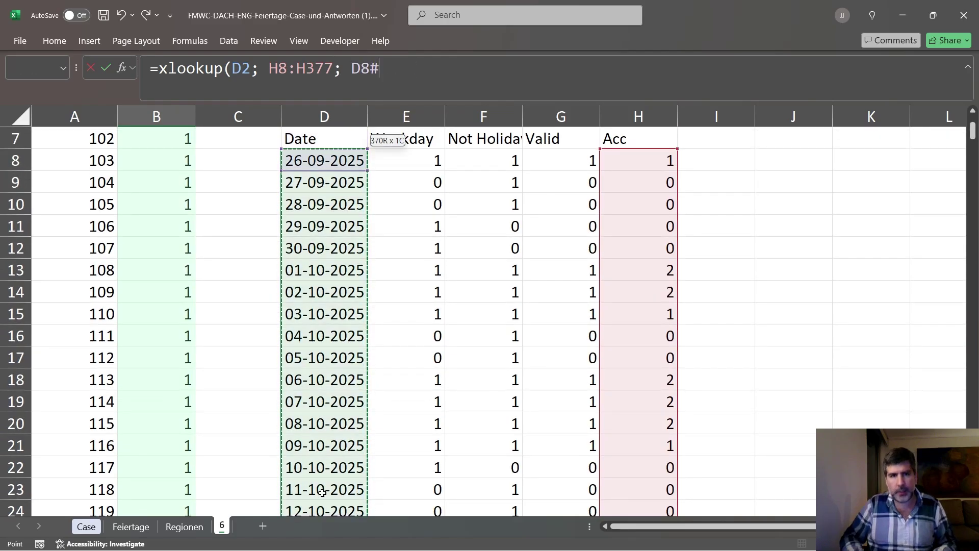
type(")")
key("ctrl+Return")
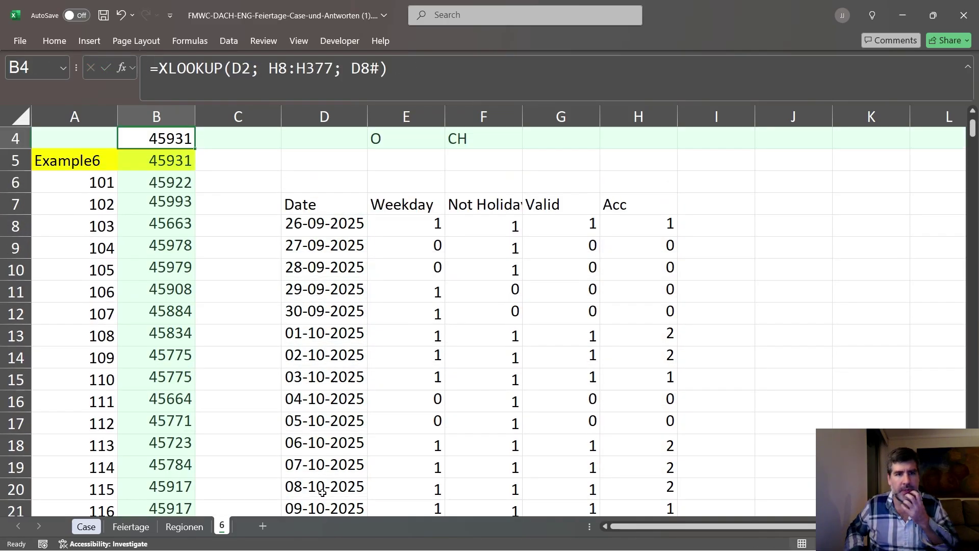
key("Up")
key("Up")
key("Up")
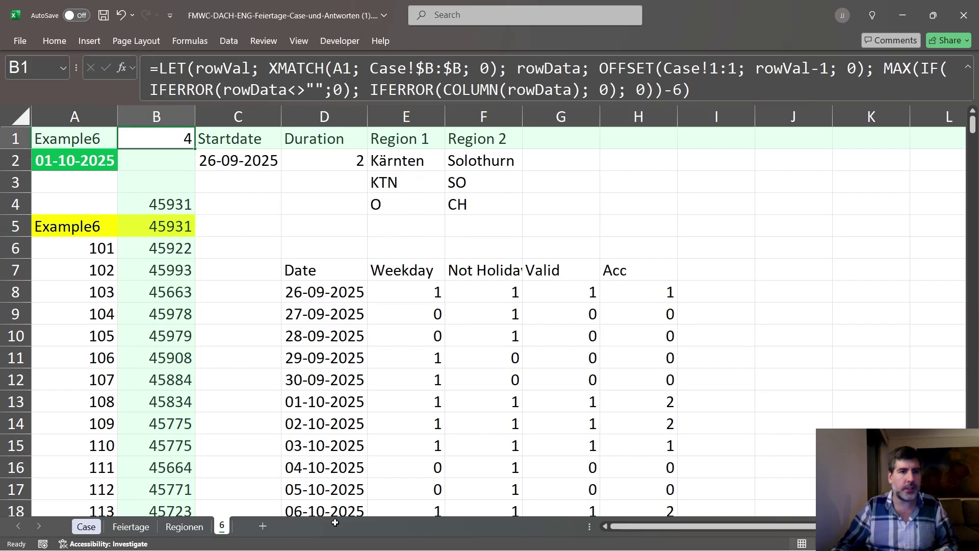
Step: Check the Level 6 answers on the Case sheet and read the Level 7 conference task
left_click(86, 527)
scroll(705, 522, "left", 3)
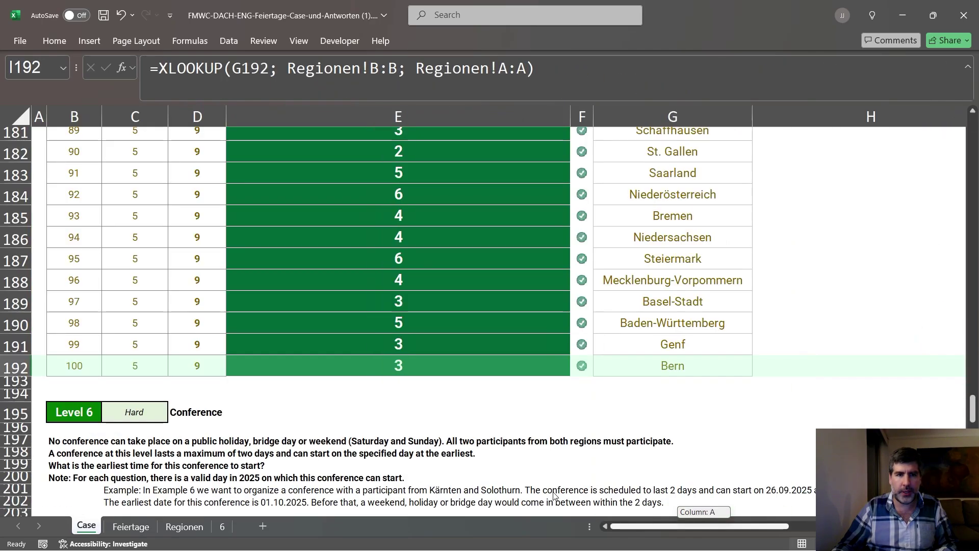
scroll(560, 389, "down", 3)
scroll(561, 382, "down", 6)
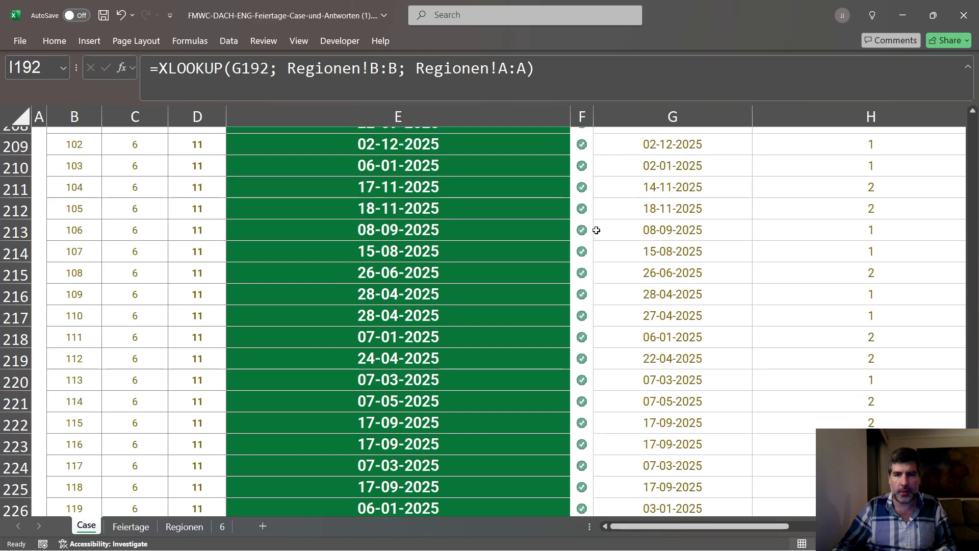
scroll(595, 227, "down", 3)
scroll(598, 396, "down", 3)
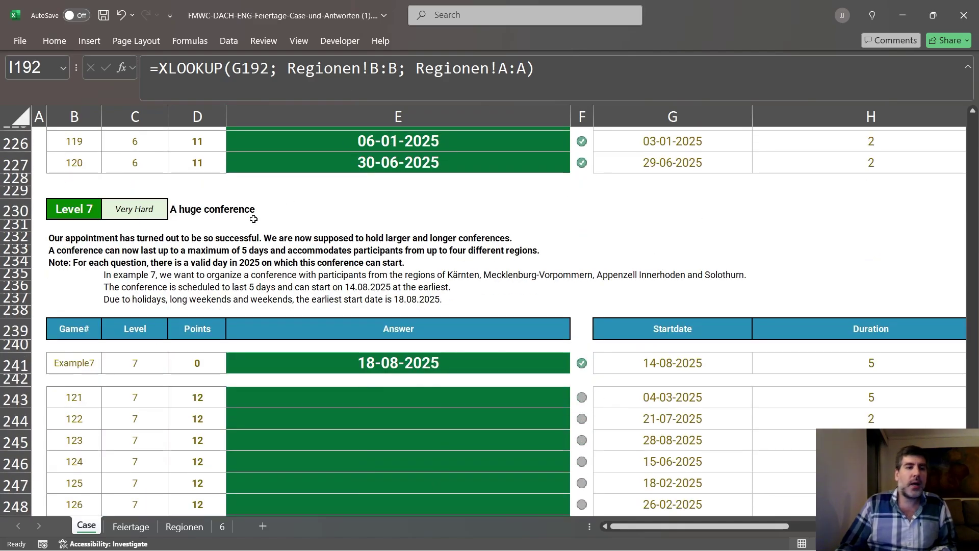
left_click(171, 206)
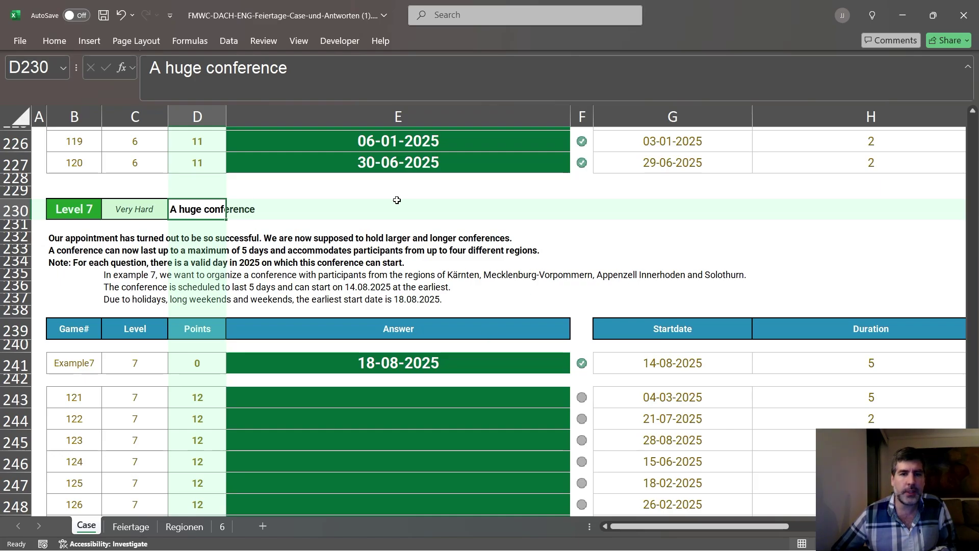
Step: Generate sheet 7 for the Level 7 cases and copy the region and state code lookups from F3:F4 into G3:H4
mouse_move(662, 530)
left_mouse_down()
mouse_move(686, 525)
mouse_move(662, 528)
left_mouse_up()
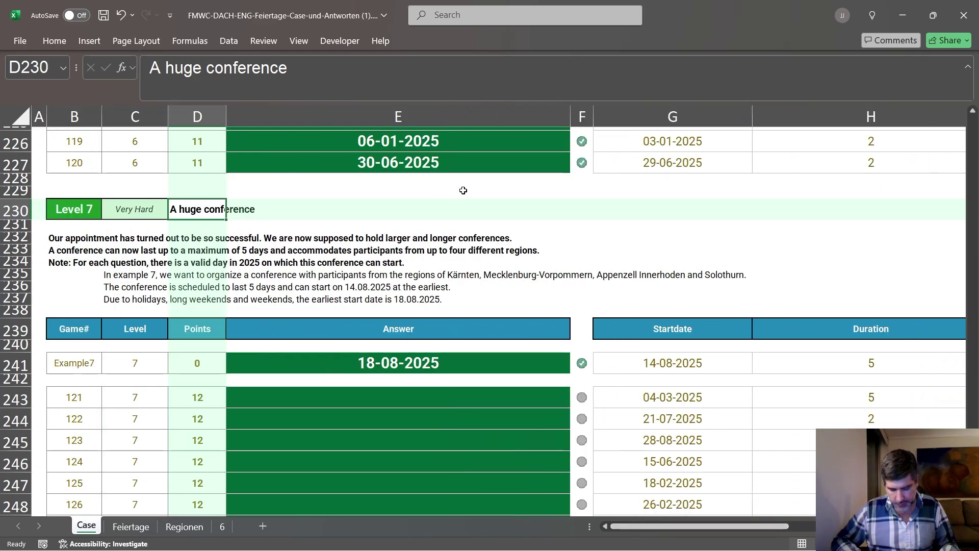
key("ctrl+shift+n")
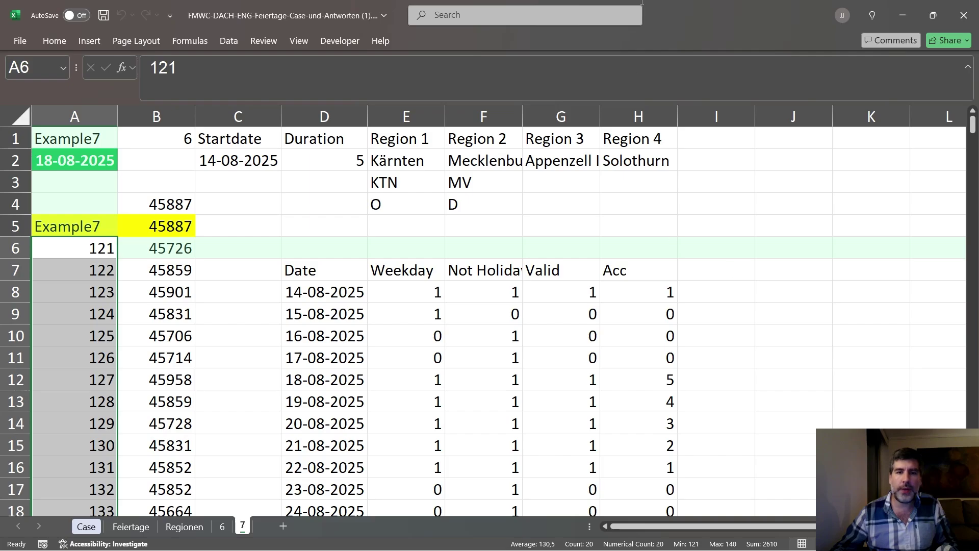
left_click_drag(482, 185, 482, 203)
key("ctrl+c")
left_click_drag(566, 183, 637, 183)
key("ctrl+v")
left_click(543, 206)
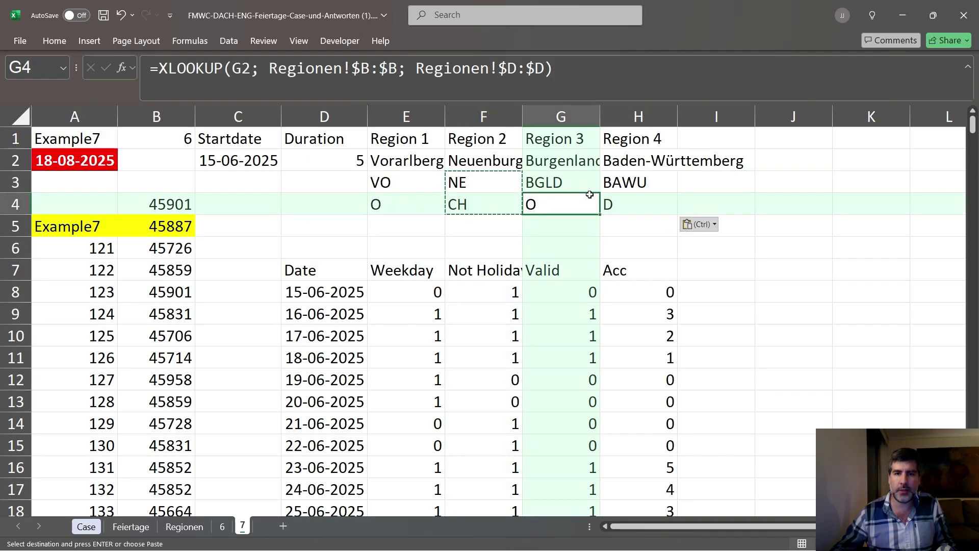
Step: Extend both COUNTIFS criteria ranges in the F8 Not Holiday formula to $E$3:$H$4 to cover all four regions
left_click(499, 288)
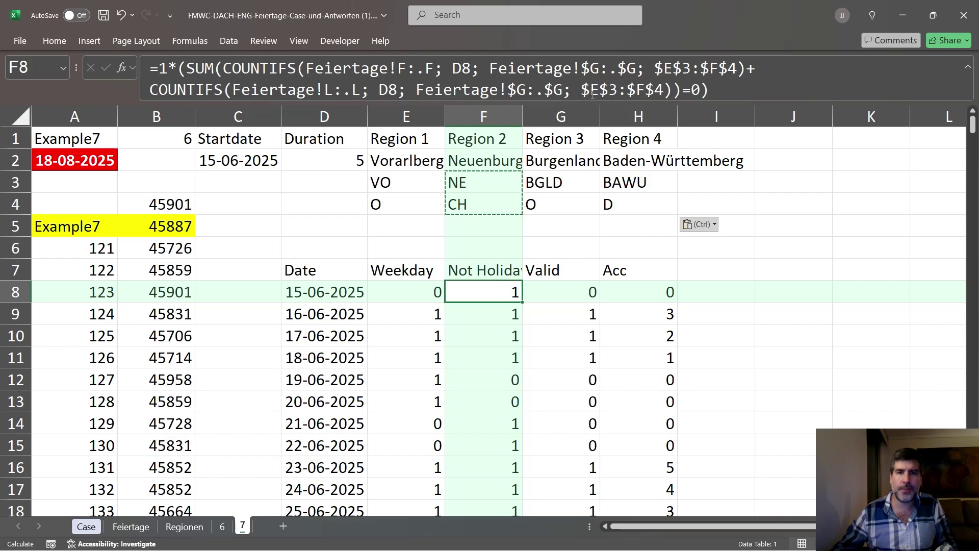
left_click(742, 90)
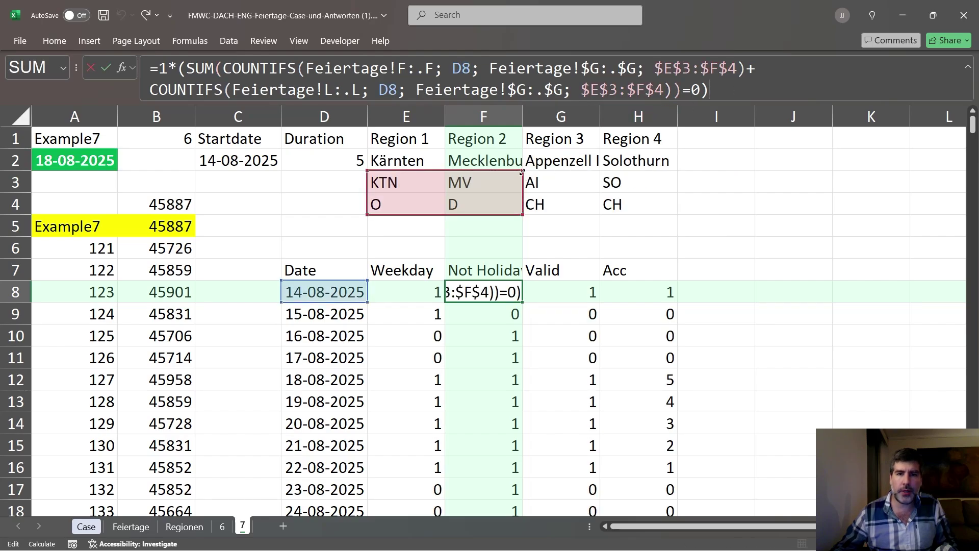
left_click_drag(560, 169, 638, 169)
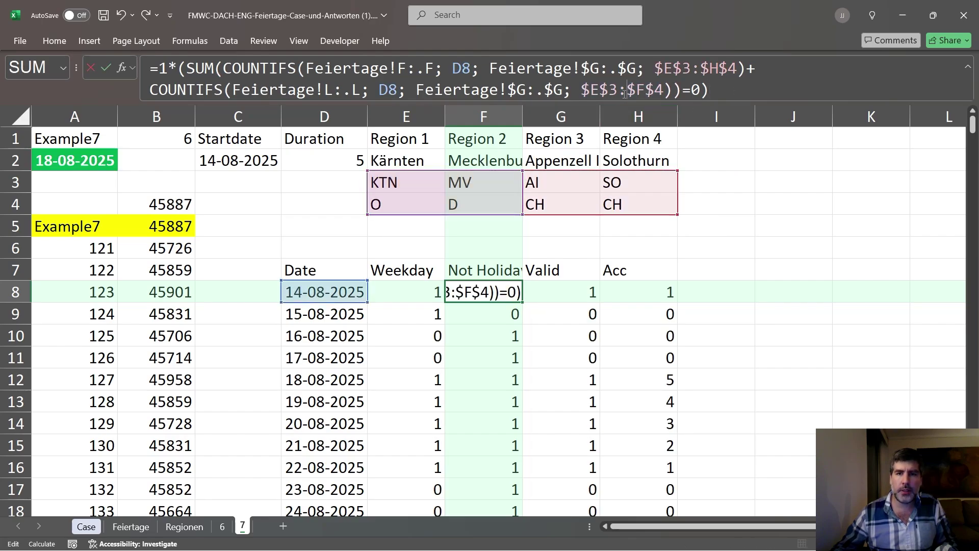
double_click(686, 71)
key("ctrl+c")
double_click(618, 93)
key("ctrl+v")
key("ctrl+Return")
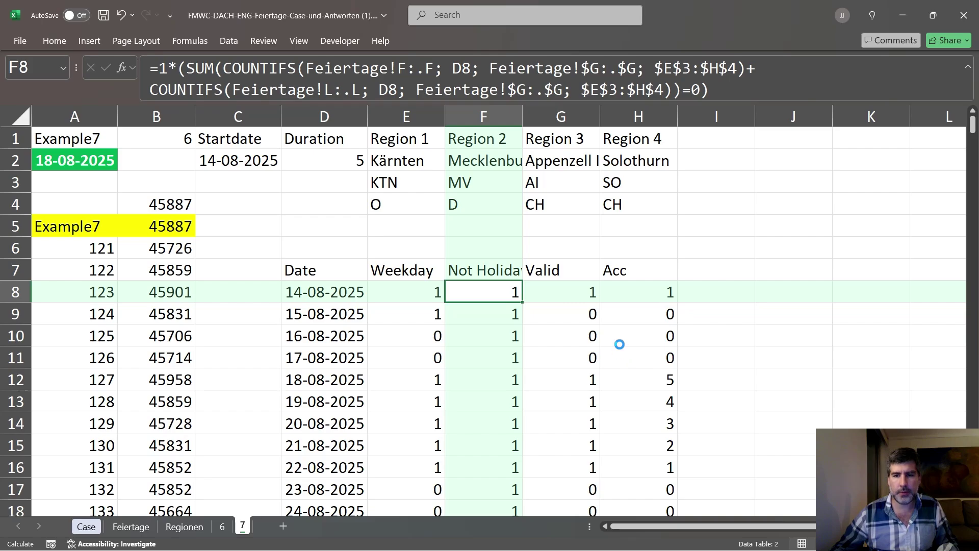
left_click(653, 242)
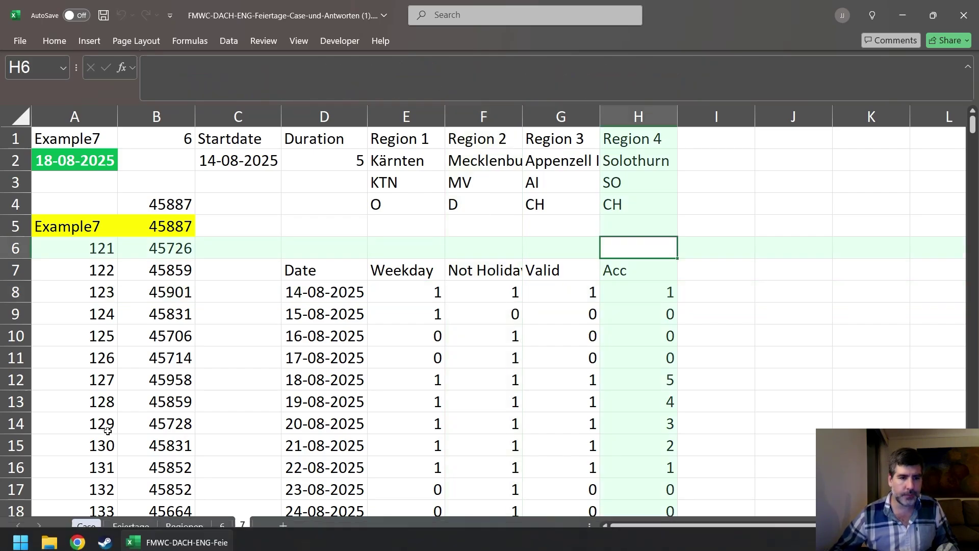
Step: Check the Level 7 answers on the Case sheet and read the bonus questions
left_click(87, 526)
scroll(587, 369, "down", 9)
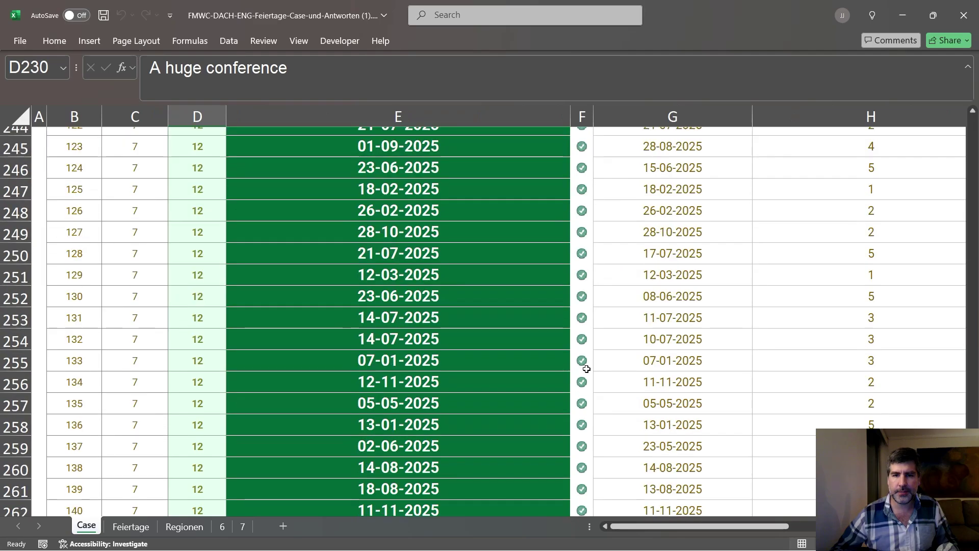
left_click_drag(973, 469, 965, 174)
left_click_drag(651, 530, 735, 530)
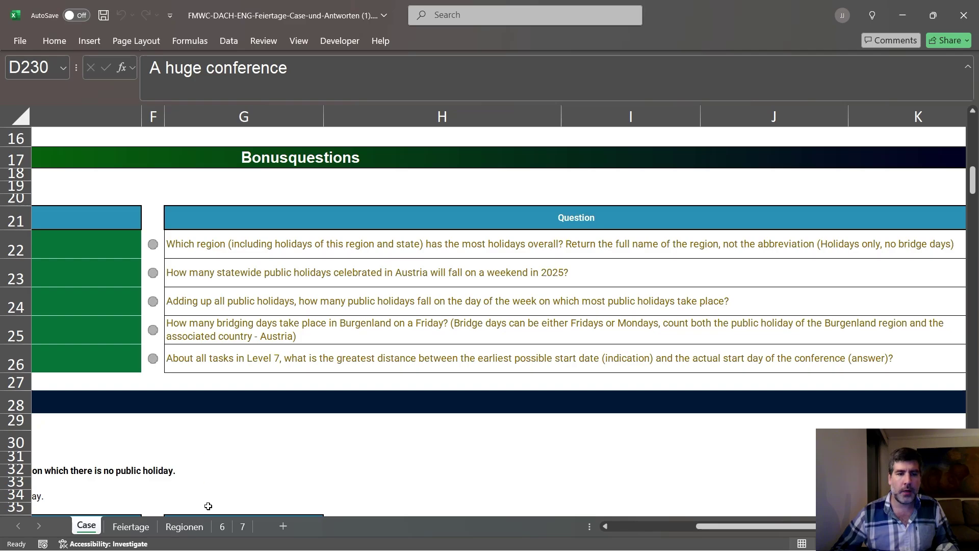
Step: Start a SUM of COUNTIFS formula in E2 of the Regionen sheet, with A2:D2 as the criteria
left_click(185, 526)
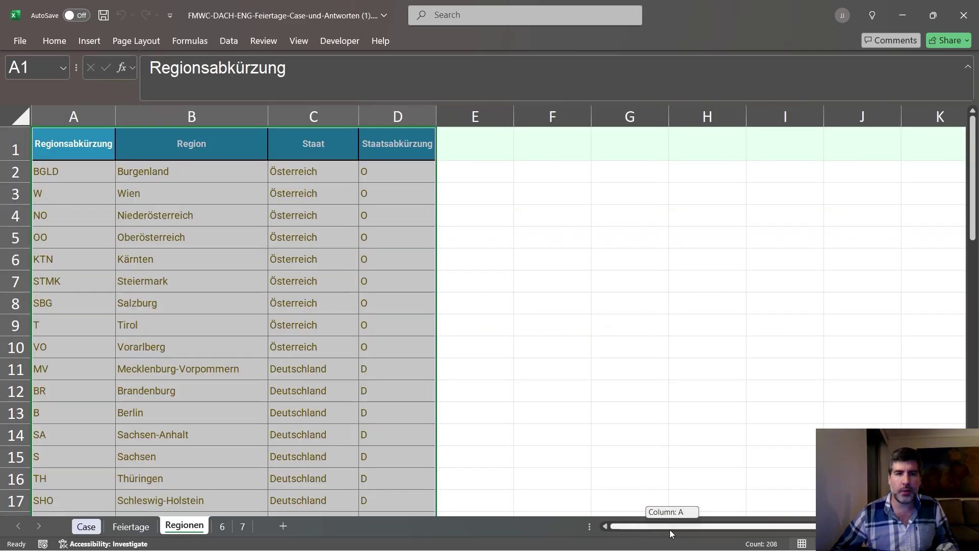
left_click(552, 215)
left_click(461, 176)
type("=countifs")
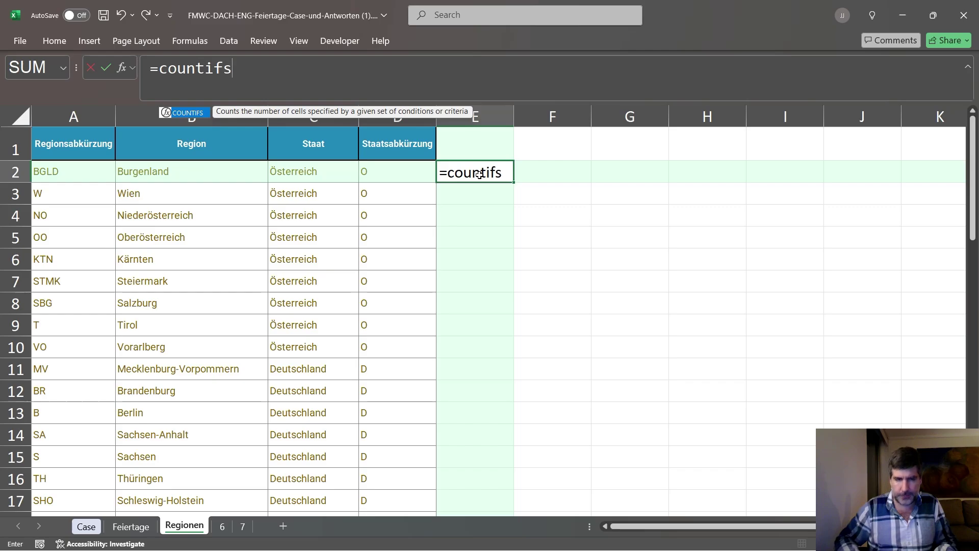
type("(")
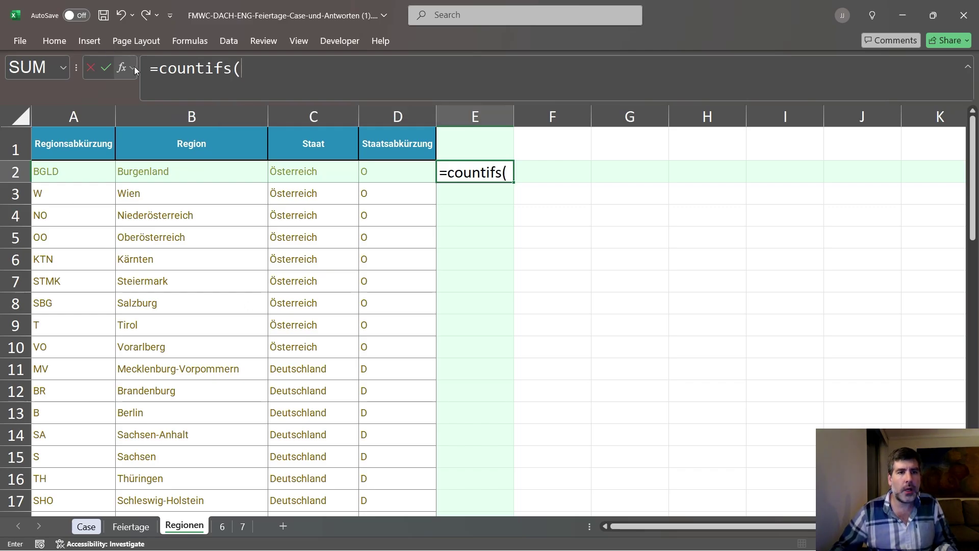
type("sum(")
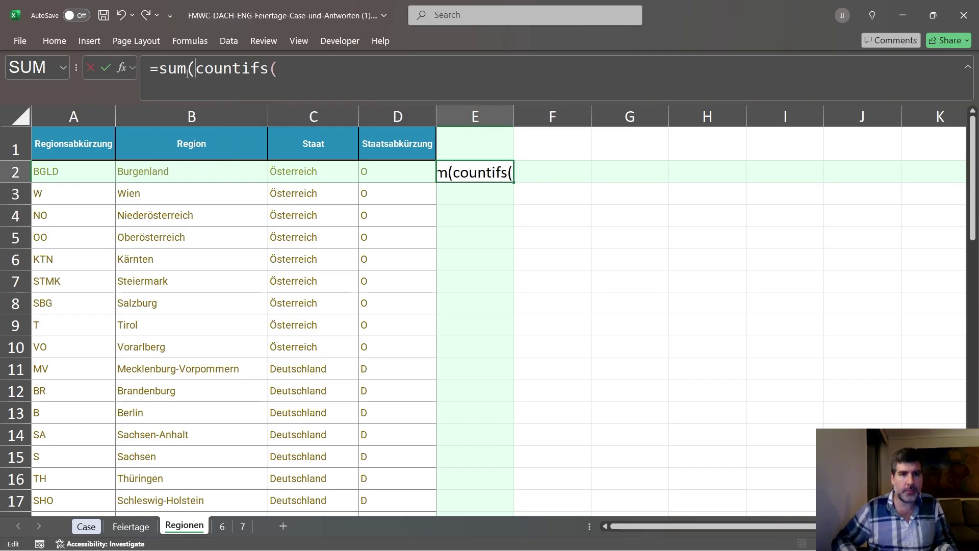
left_click_drag(61, 171, 367, 170)
left_click(283, 69)
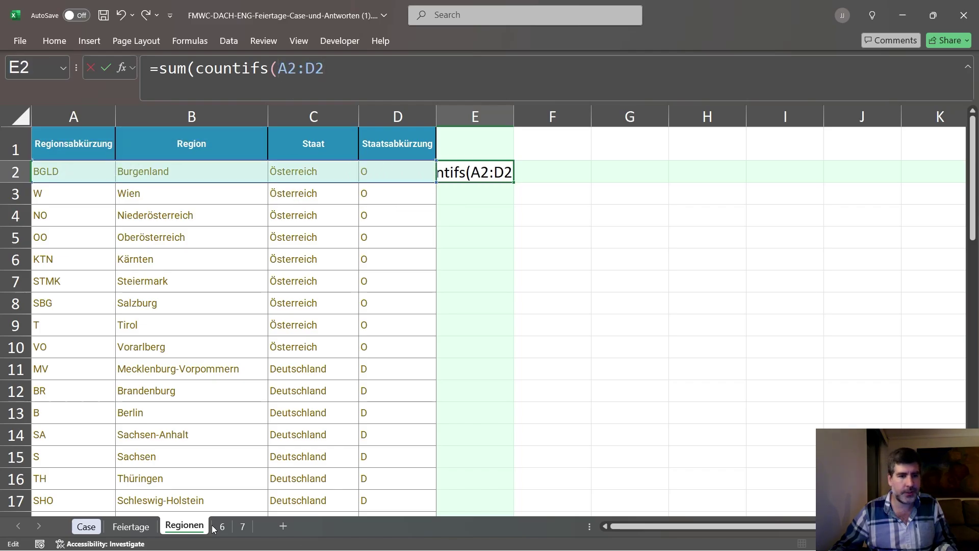
Step: Complete the E2 formula with the Location column Feiertage!G:G as the criteria range in front of A2:D2
left_click(131, 525)
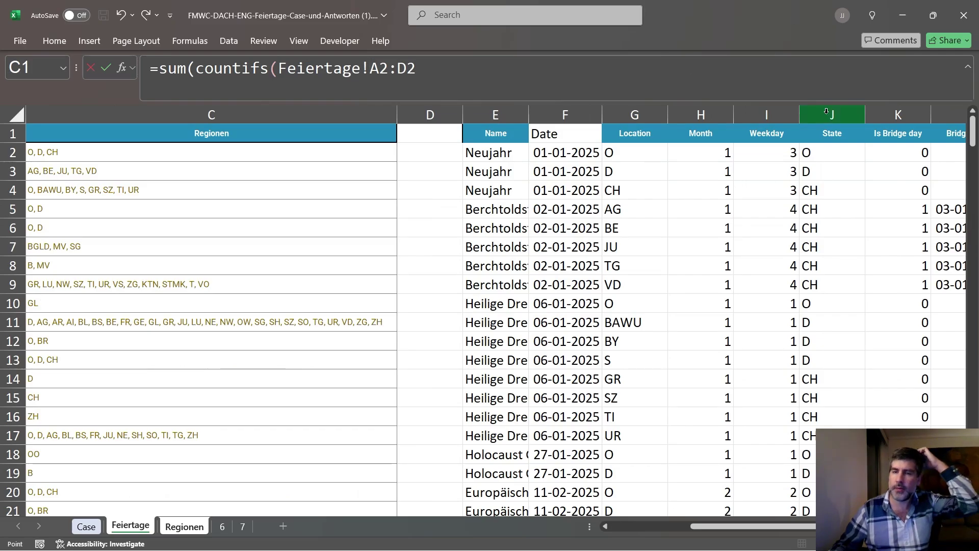
left_click(657, 117)
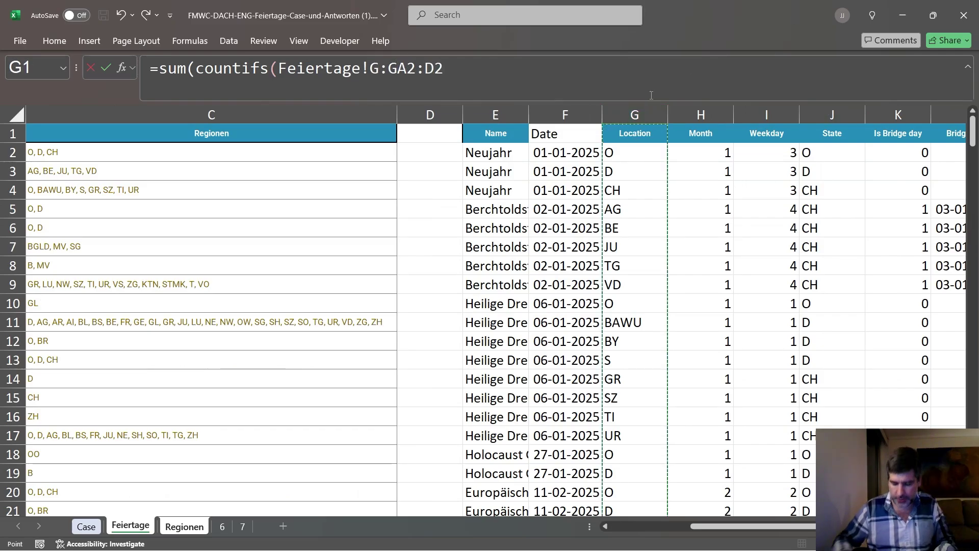
type("; ")
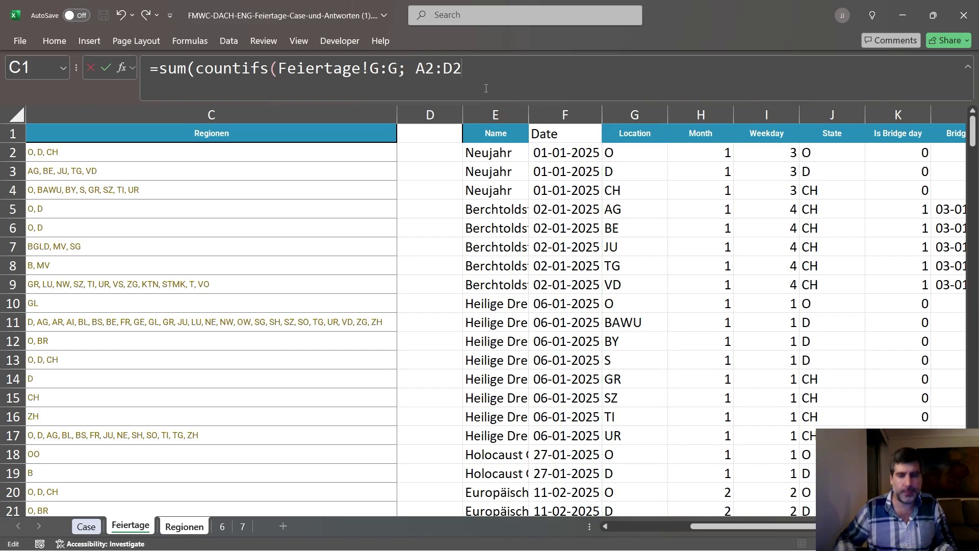
type("A2:D2))")
key("Return")
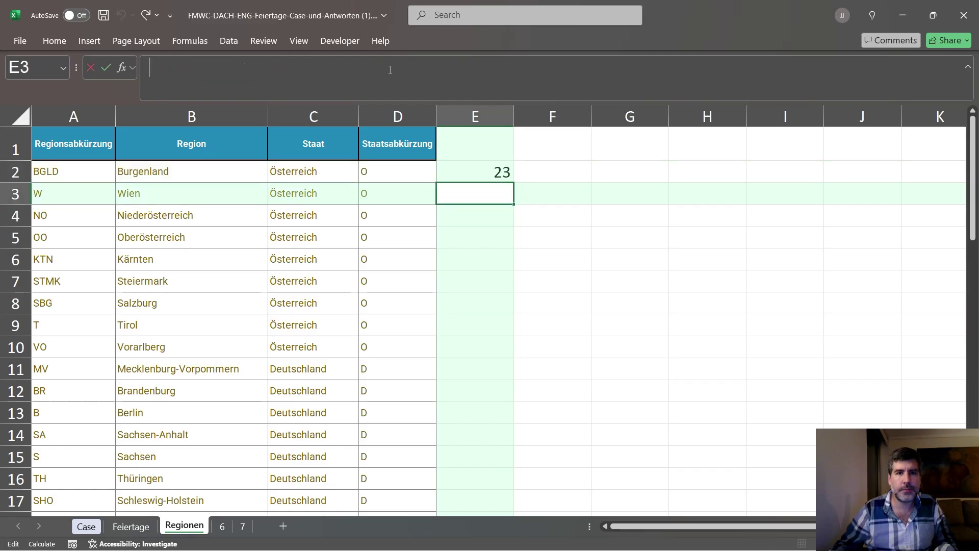
Step: Change the COUNTIFS range in E2 to the trimmed reference Feiertage!G:.G
left_click(477, 171)
double_click(507, 166)
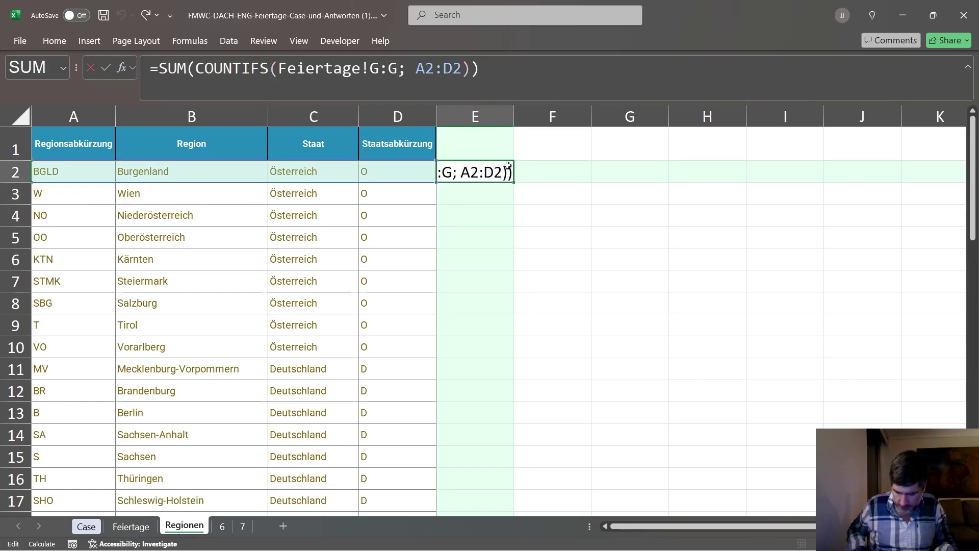
key("Left")
type(".")
key("ctrl+Return")
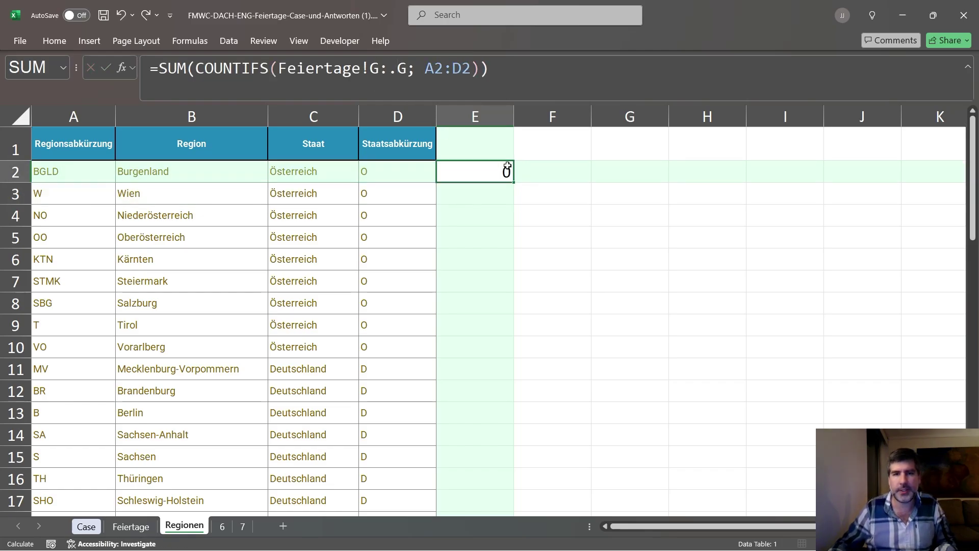
Step: Change the workbook's calculation option and fill the E2 holiday count formula down column E to row 52
left_click(593, 328)
left_click(152, 37)
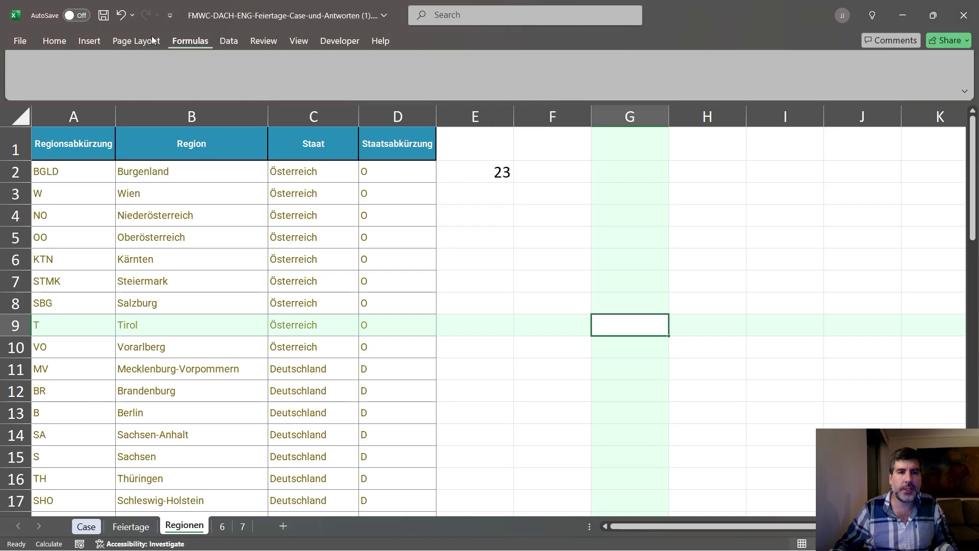
left_click(797, 74)
left_click(838, 140)
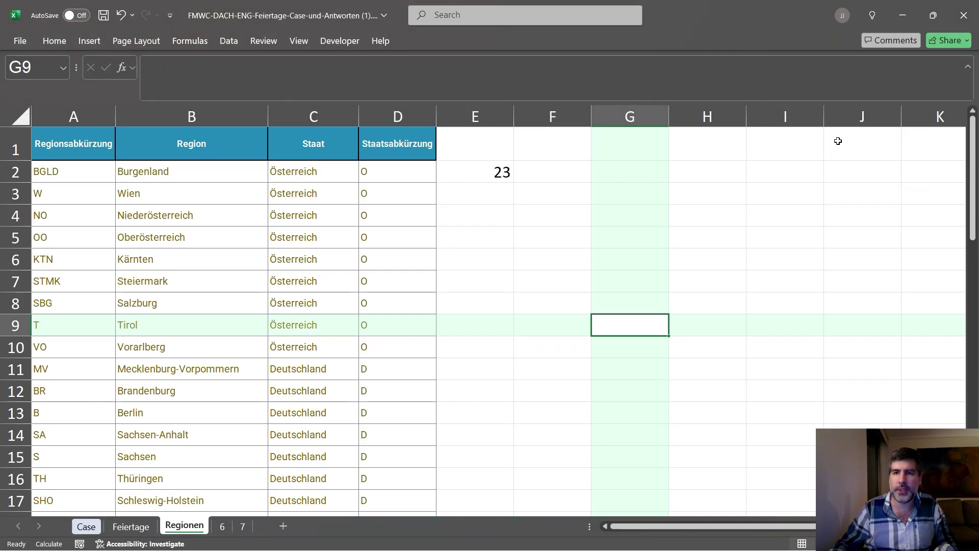
left_click(644, 251)
left_click(491, 172)
key("F9")
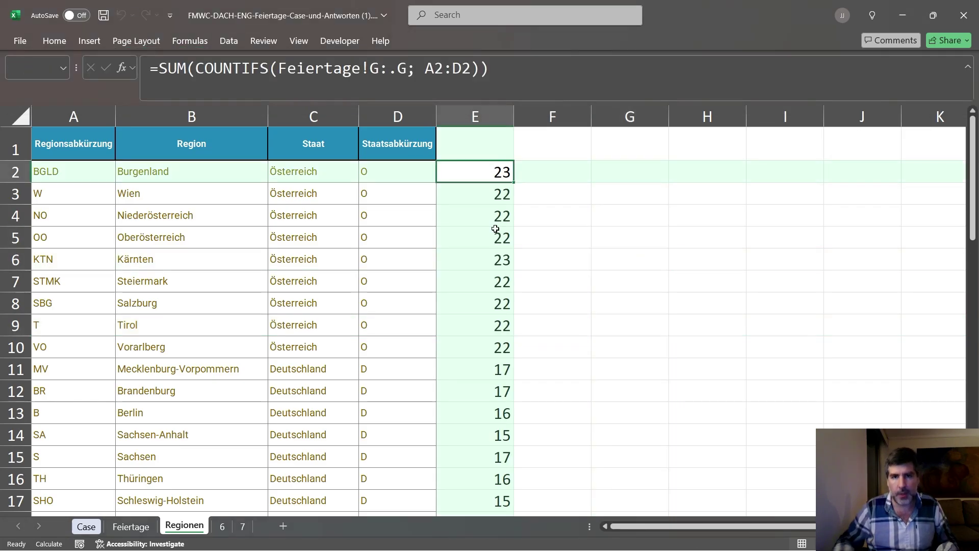
key("F2")
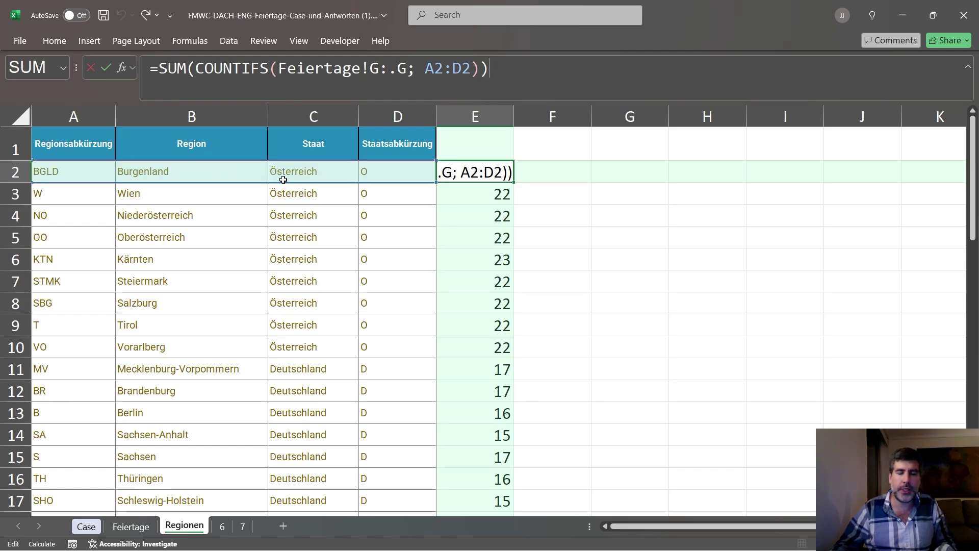
key("ctrl+Return")
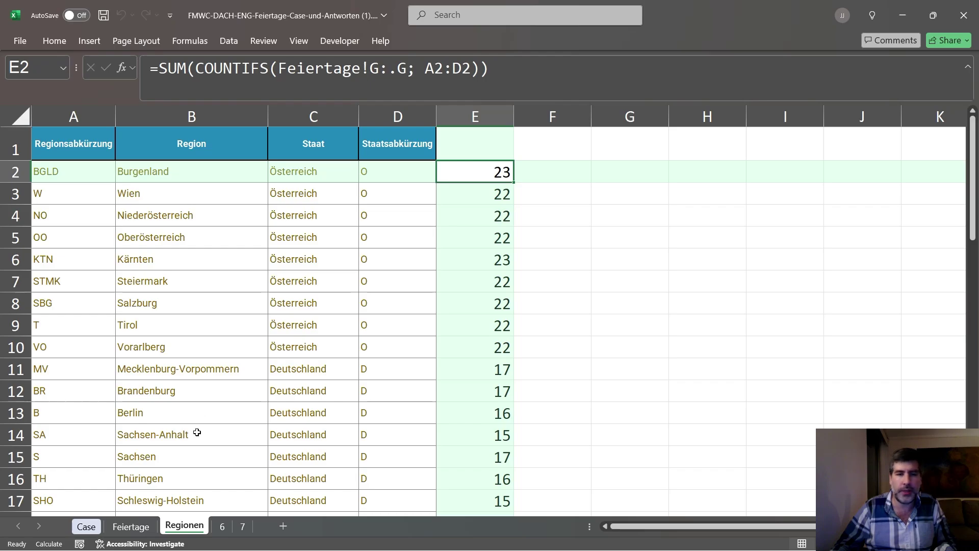
Step: Start an INDEX formula in answer cell E22 on the Case sheet, using the region names Regionen!B2:B52 as the array
left_click(86, 527)
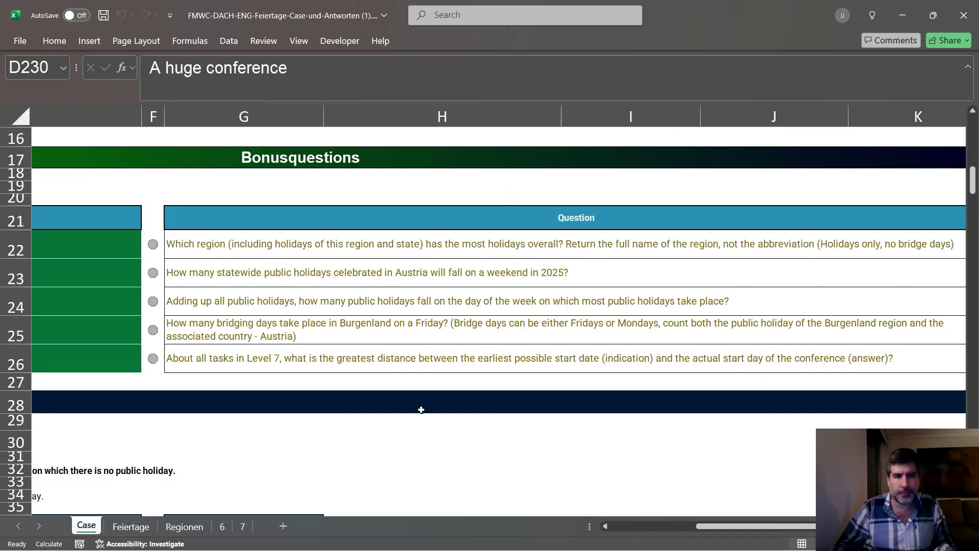
left_click(105, 256)
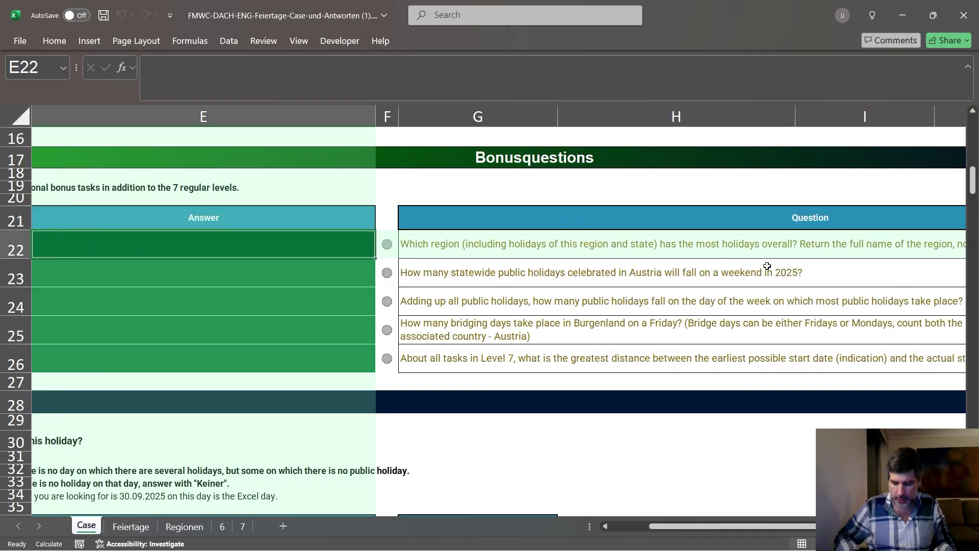
type("=index(")
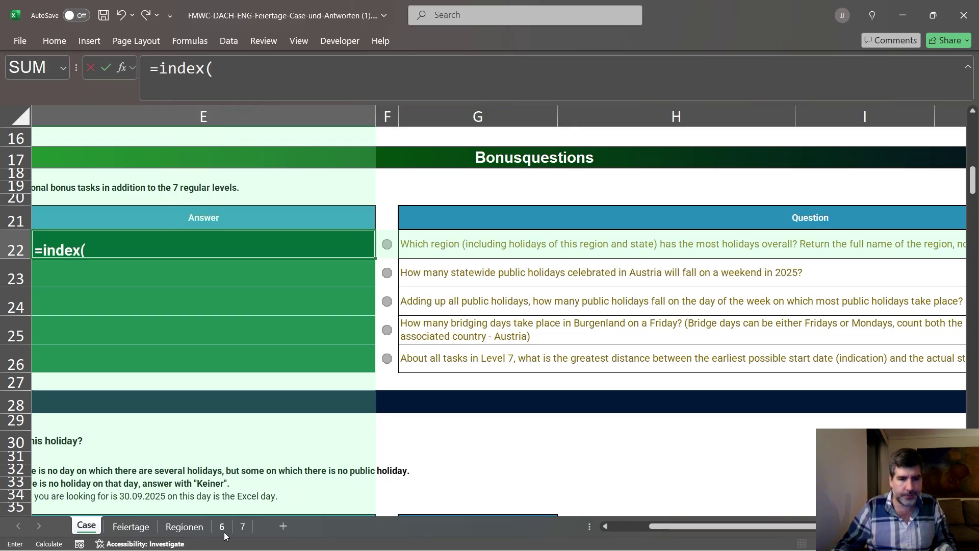
left_click(184, 526)
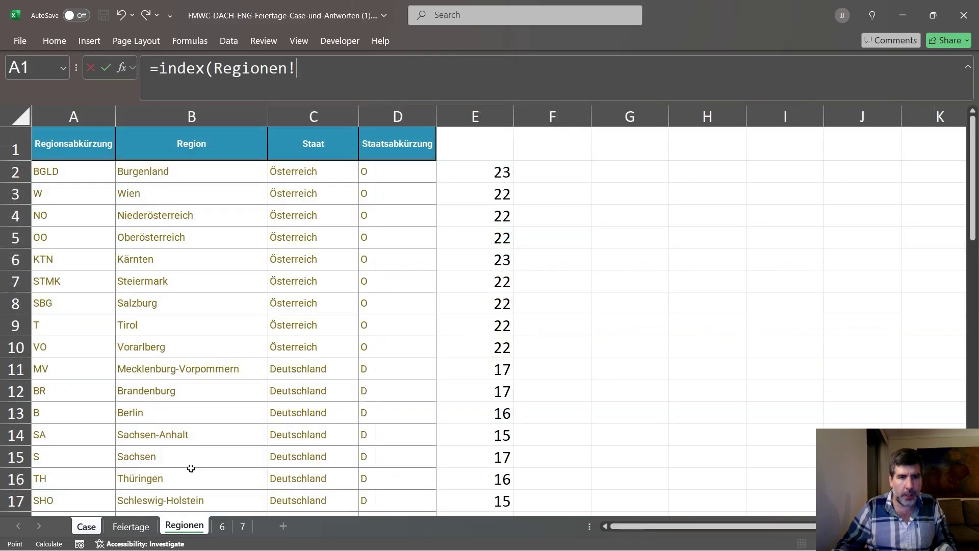
left_click(148, 191)
left_click(157, 177)
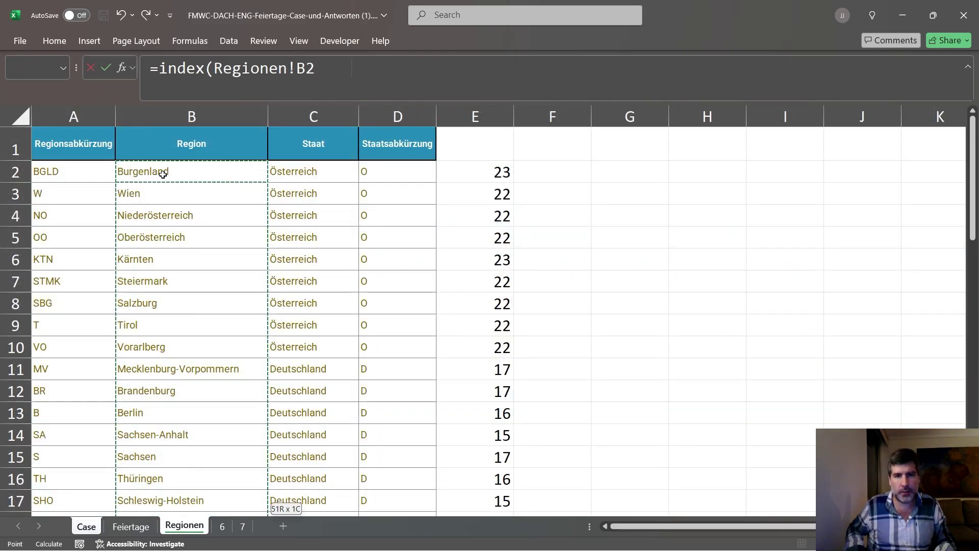
key("ctrl+shift+Down")
Step: Complete the E22 formula with maxmatch on the holiday counts Regionen!E2:E52 as the row argument
type("; maxmatch(")
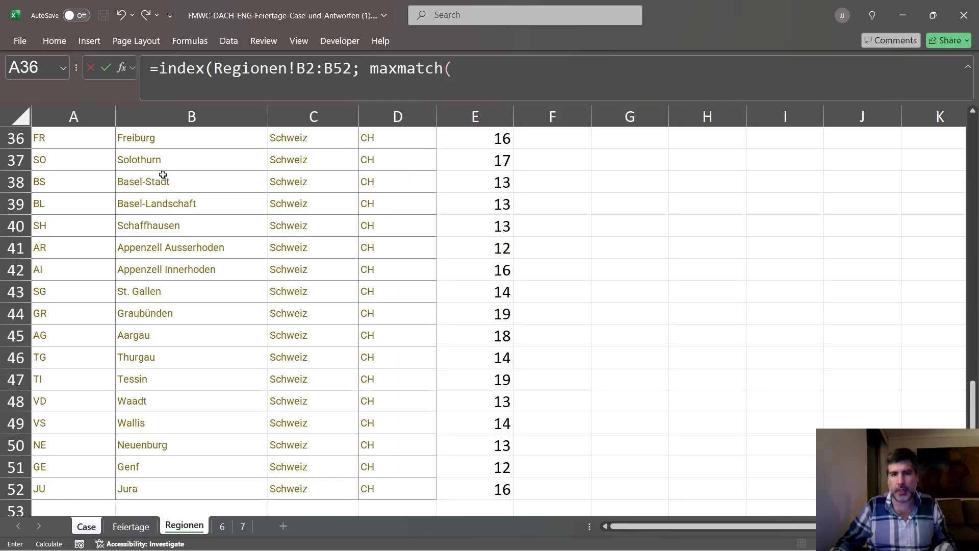
left_click(500, 489)
key("ctrl+shift+Up")
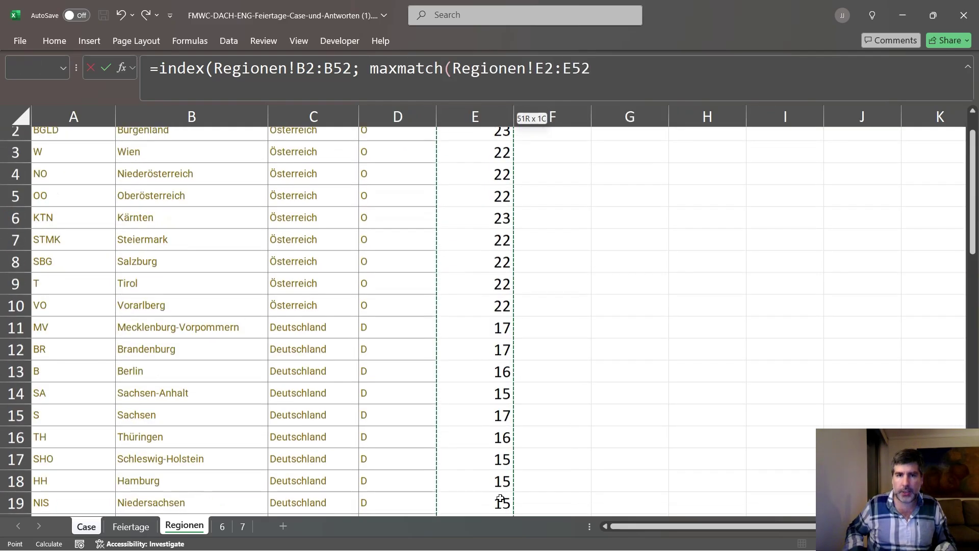
type("))")
key("Return")
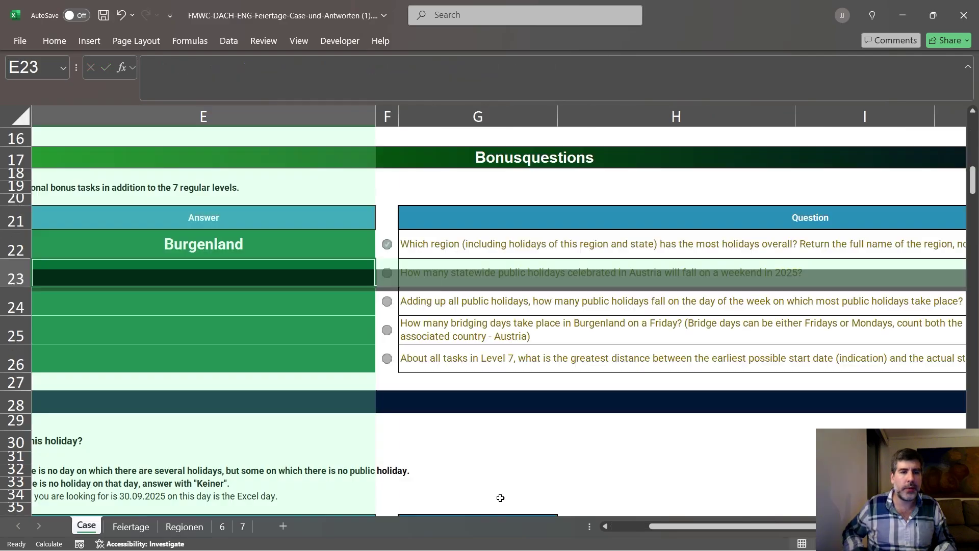
key("Up")
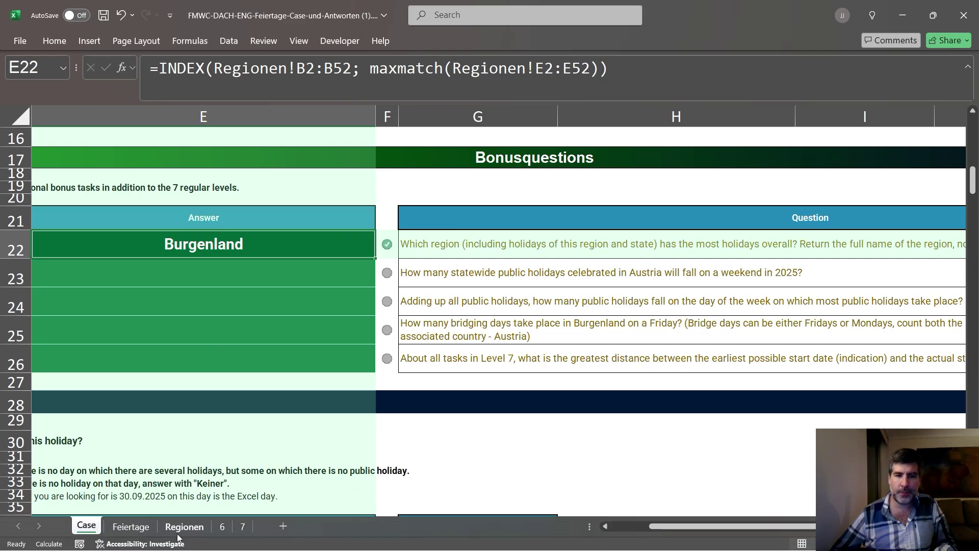
Step: Start a weekend test formula in cell M2 of the Feiertage sheet with the condition (I2>=6), ready to be multiplied by a second condition
left_click(134, 527)
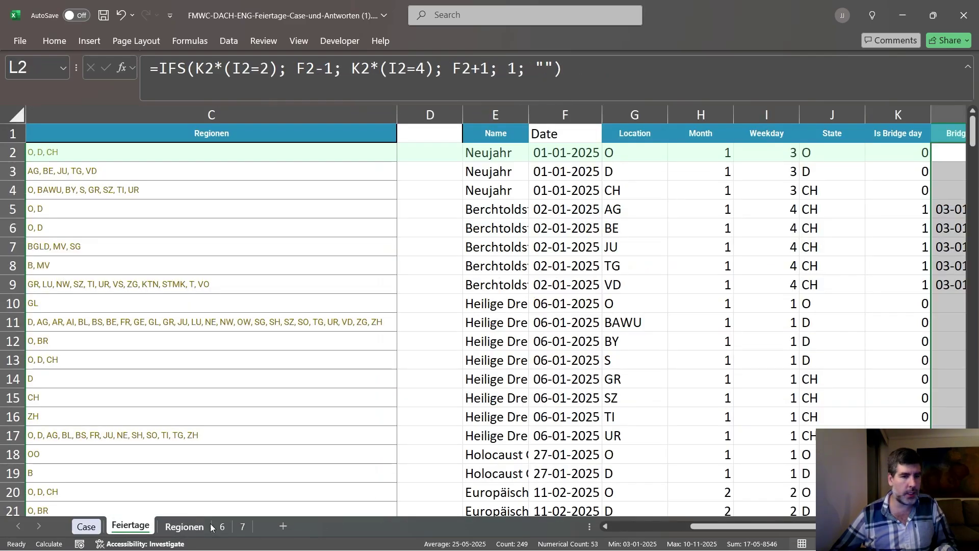
left_click_drag(718, 526, 775, 526)
left_click(813, 168)
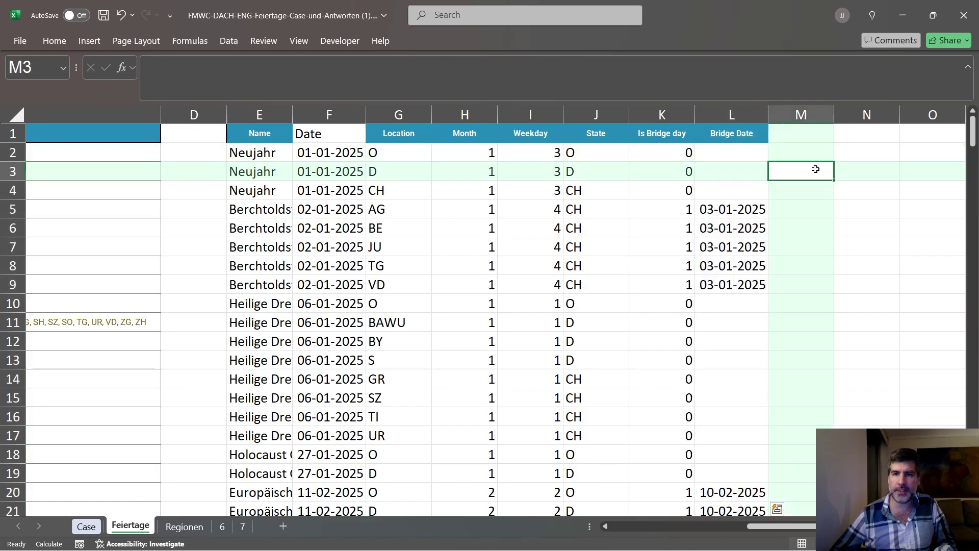
left_click(809, 134)
left_click(804, 153)
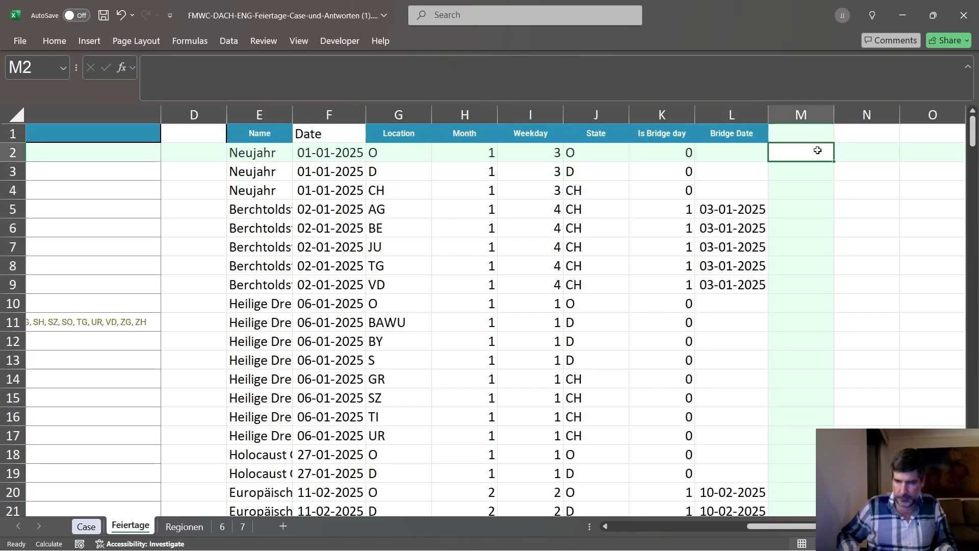
type("=(")
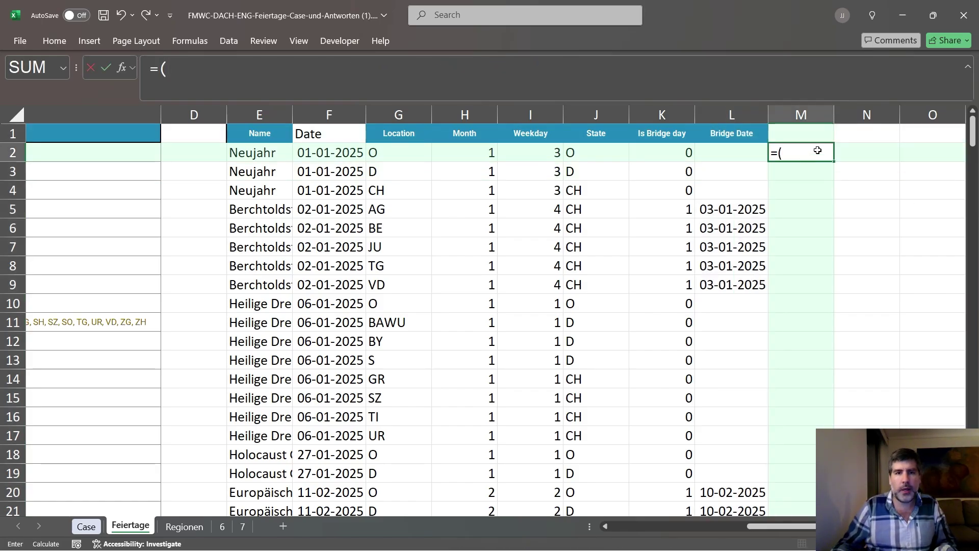
type("W")
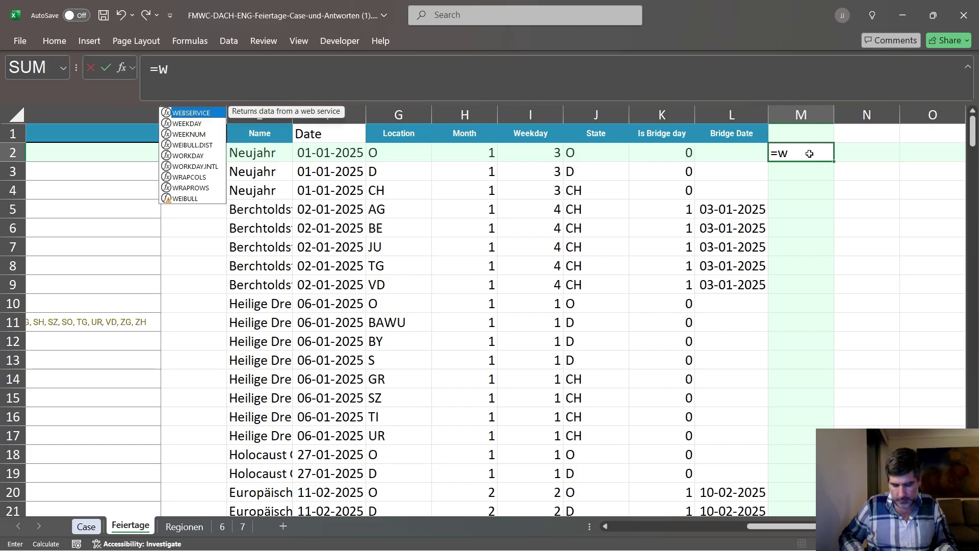
key("BackSpace")
type("WE")
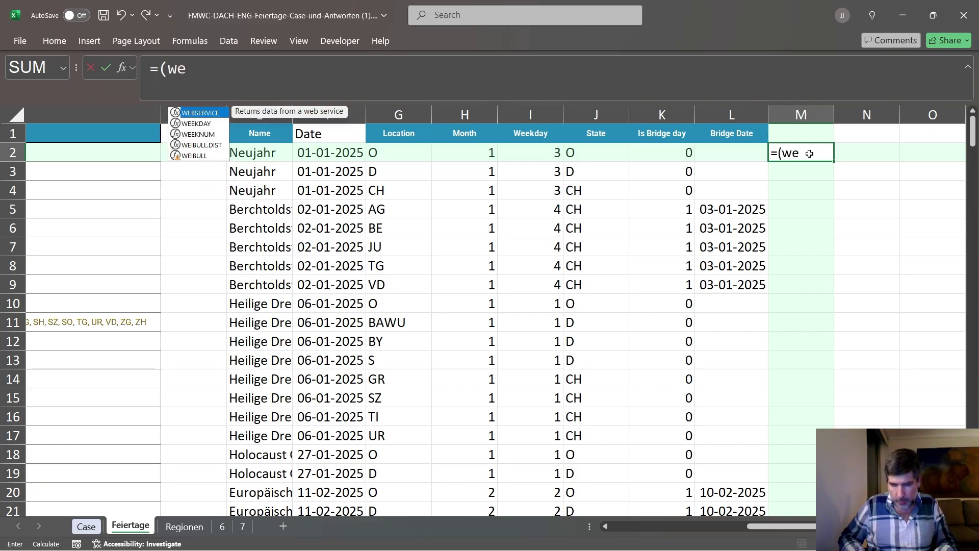
key("BackSpace")
key("BackSpace")
key("Left")
key("Left")
key("Left")
key("Left")
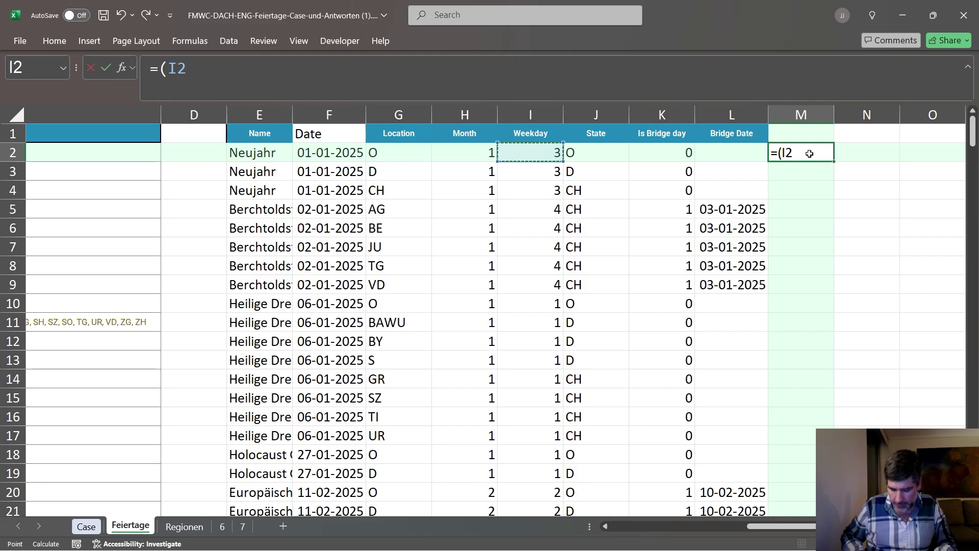
type(">=")
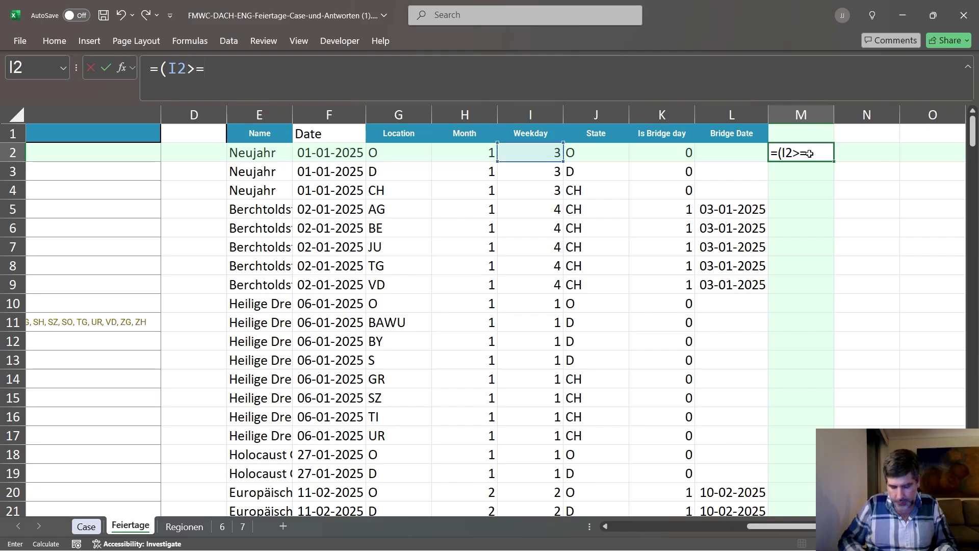
type("6)*(")
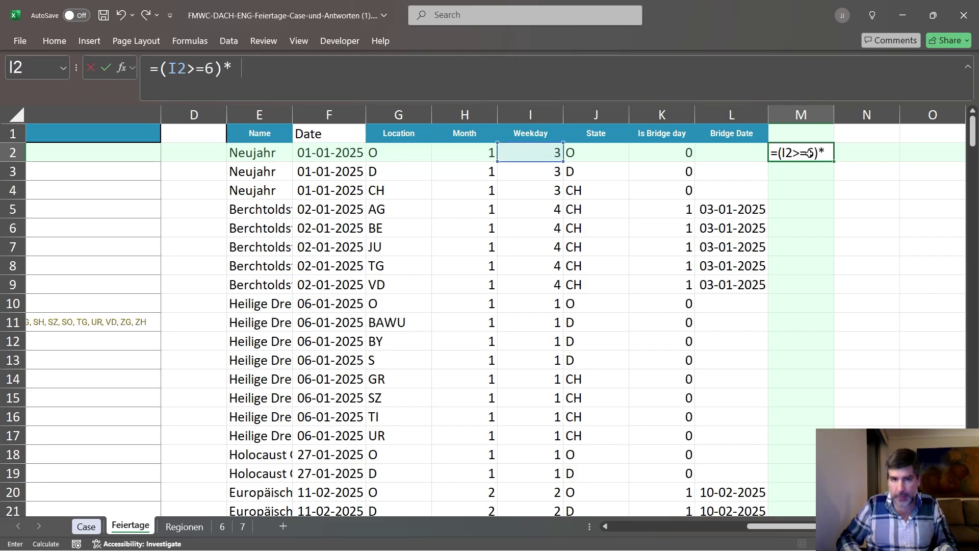
Step: Complete the M2 formula with the Austria condition (G2="O") and fill it down column M
left_click(390, 154)
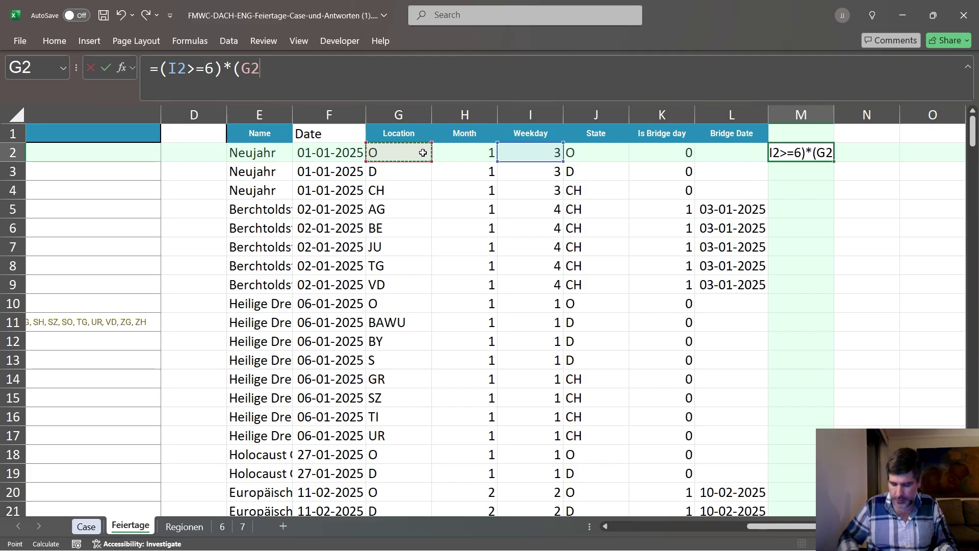
type("=\"O\"")
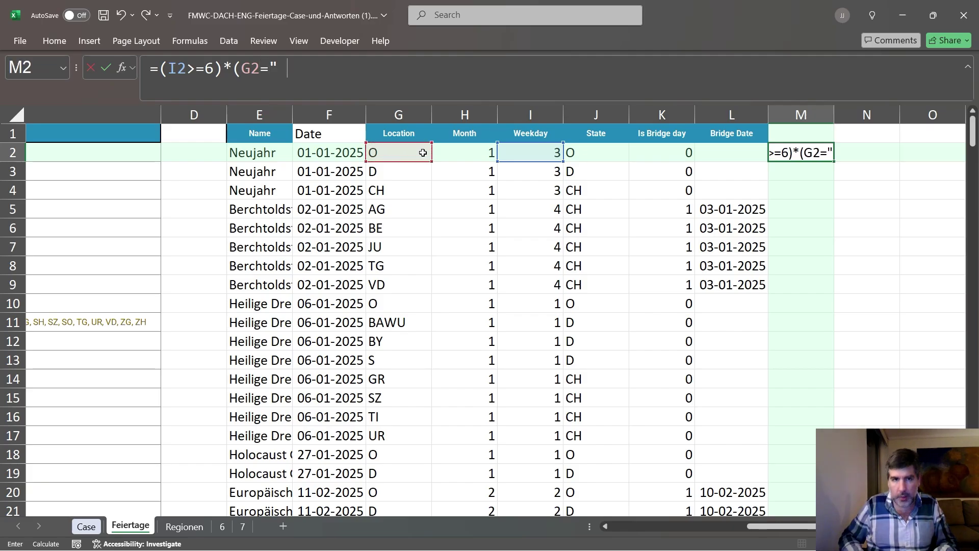
key("Return")
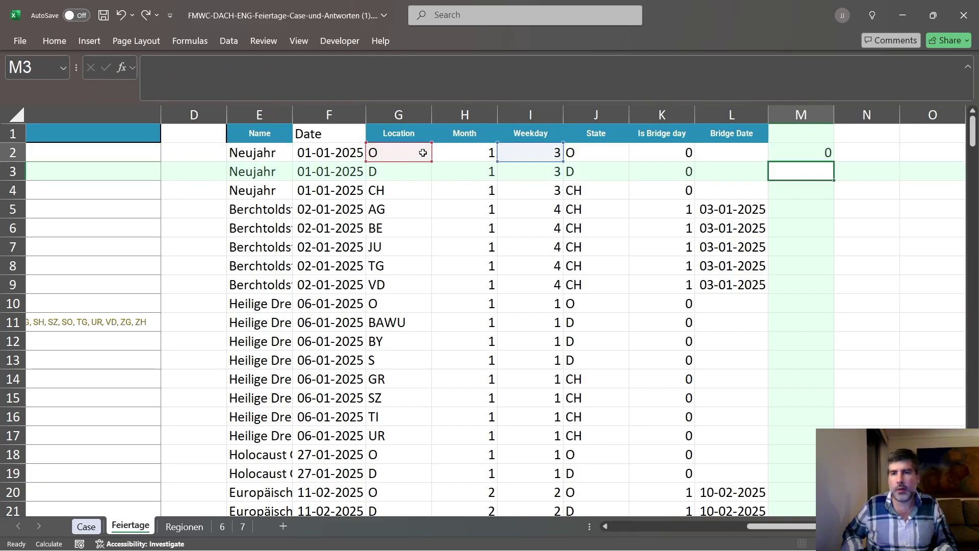
key("Up")
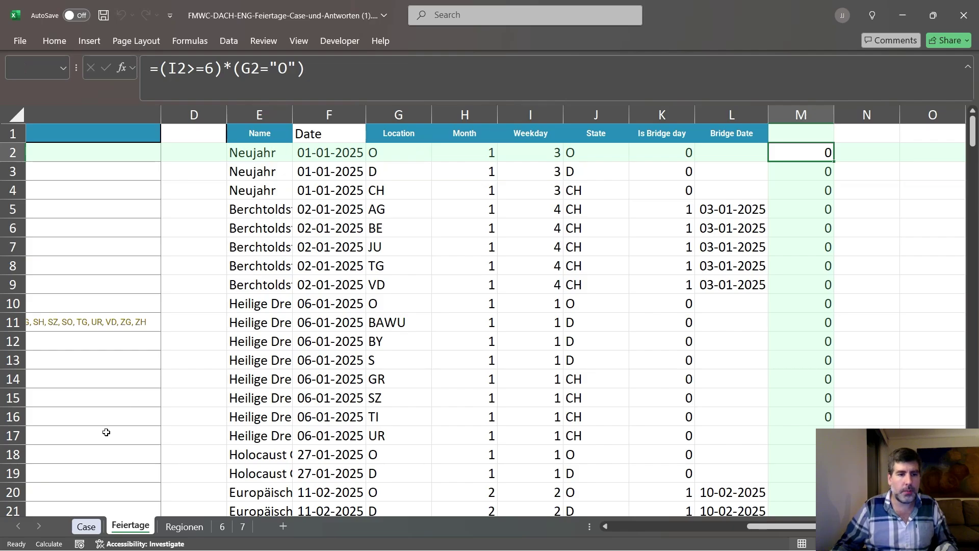
Step: Answer the Austrian weekend holidays question in E23 of the Case sheet with a SUM over column M of the Feiertage sheet
left_click(86, 526)
left_click(292, 269)
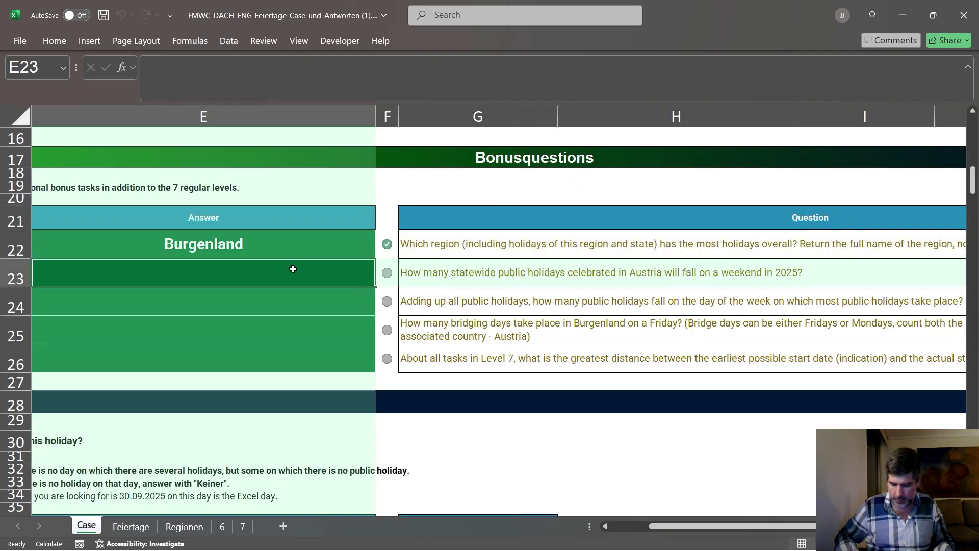
type("=sum(")
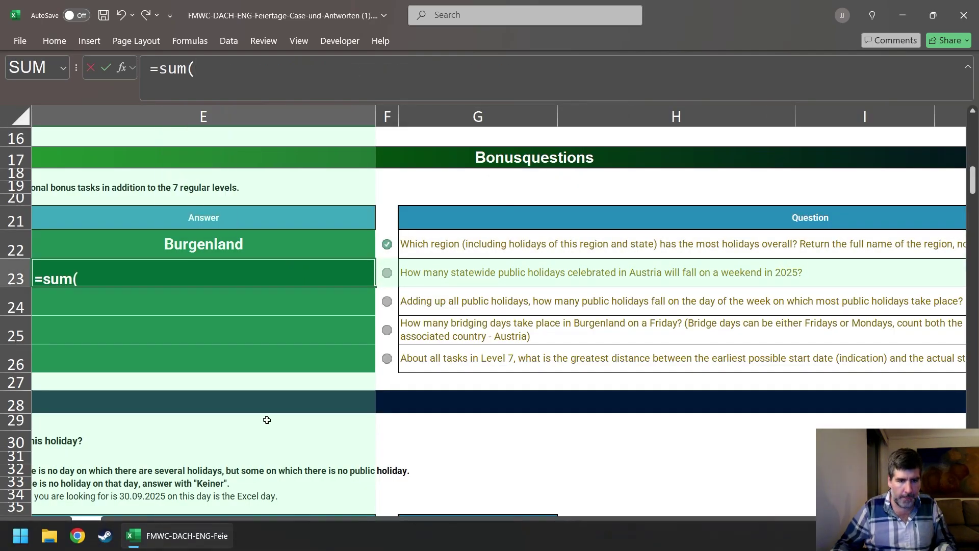
left_click(130, 526)
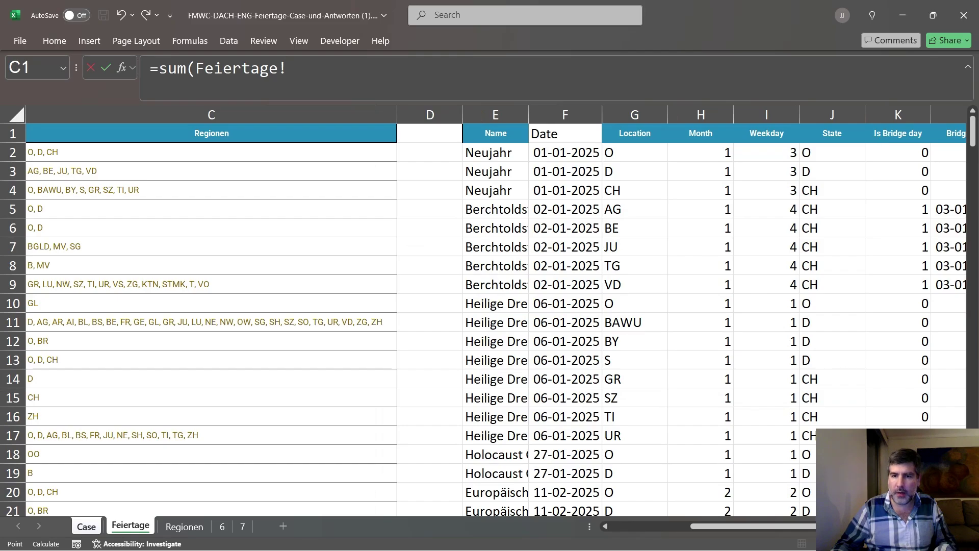
scroll(784, 528, "right", 5)
left_click(827, 114)
key("Return")
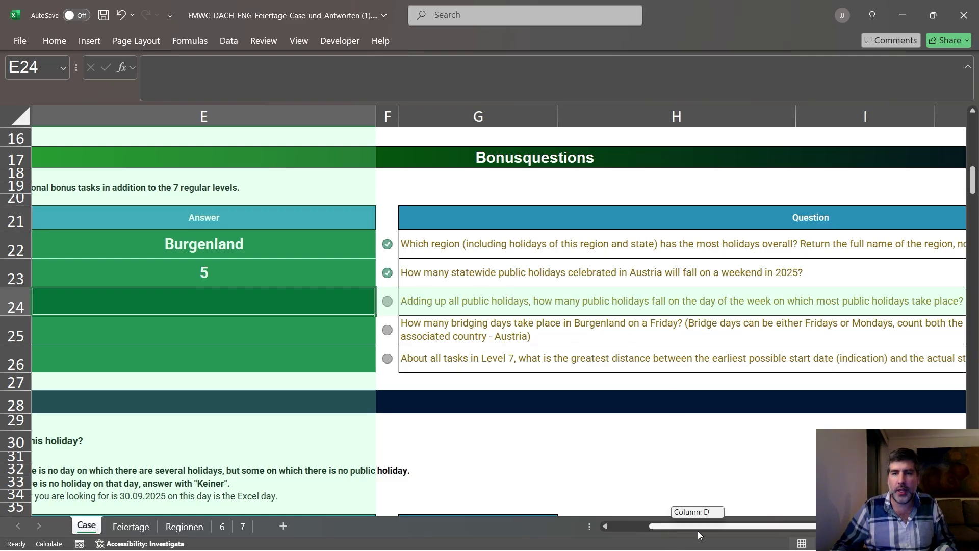
Step: Insert an empty column D after the Regionen column on the Feiertage sheet and narrow its width
left_click_drag(699, 532, 748, 528)
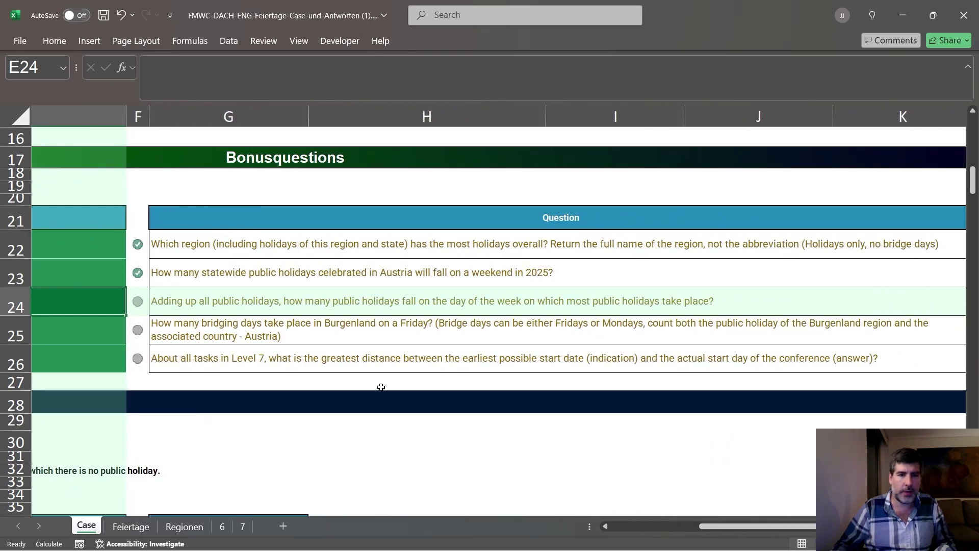
left_click(132, 526)
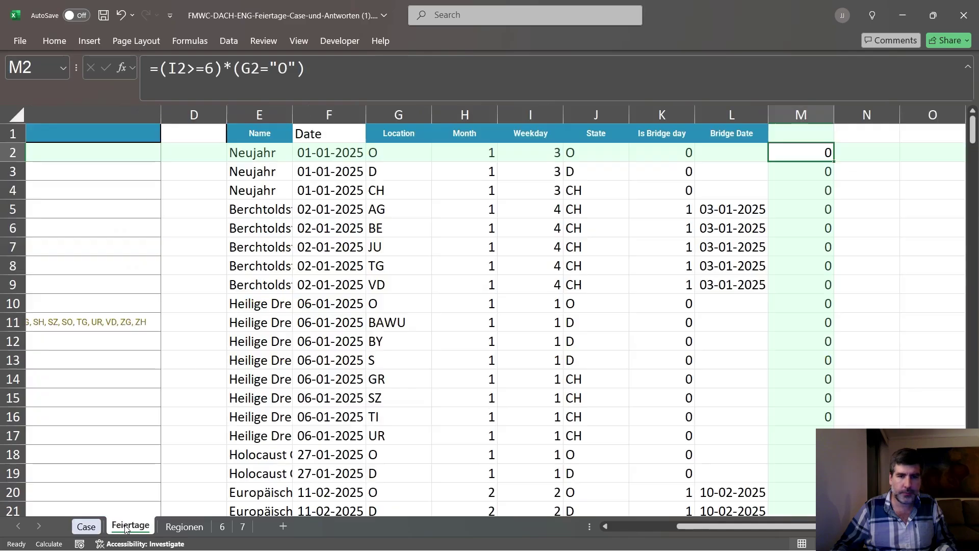
left_click_drag(807, 527, 641, 502)
right_click(769, 111)
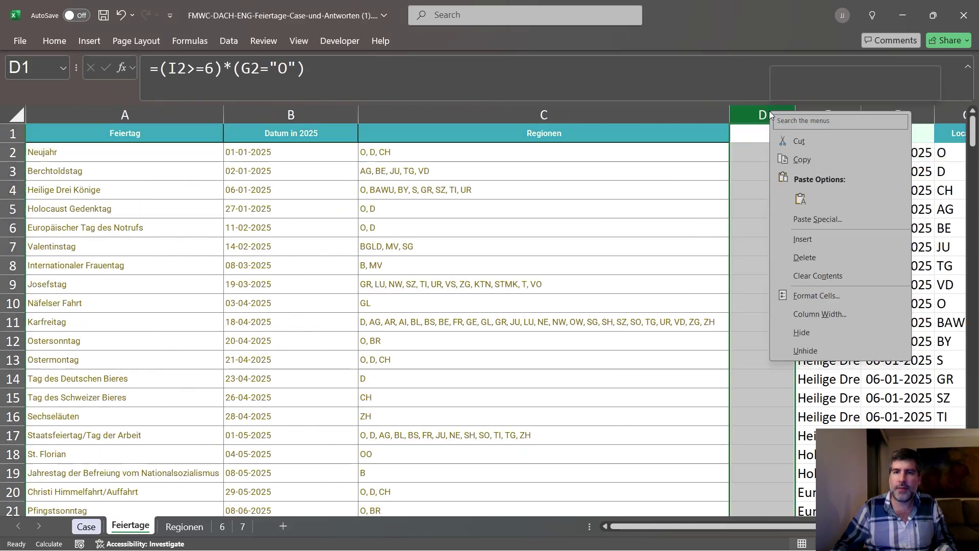
left_click(816, 239)
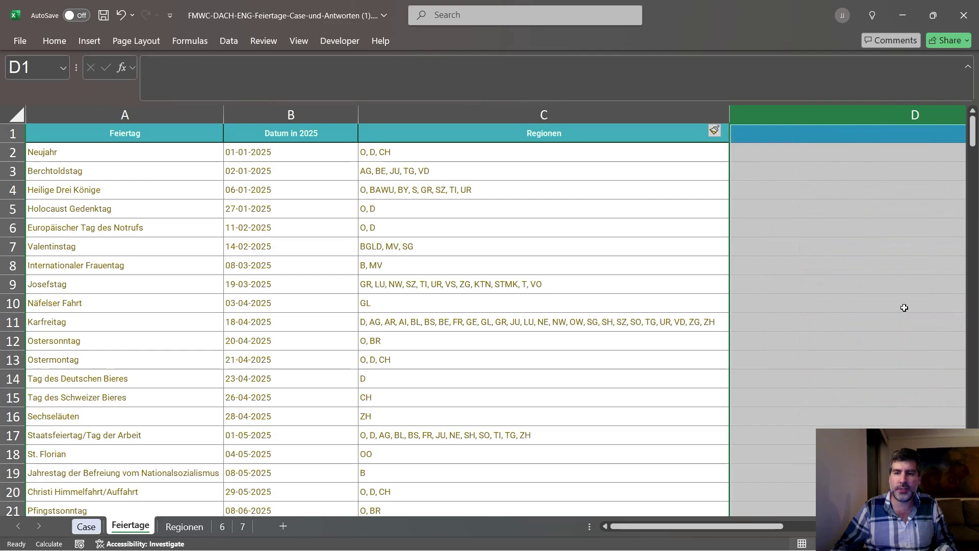
left_click_drag(763, 526, 858, 526)
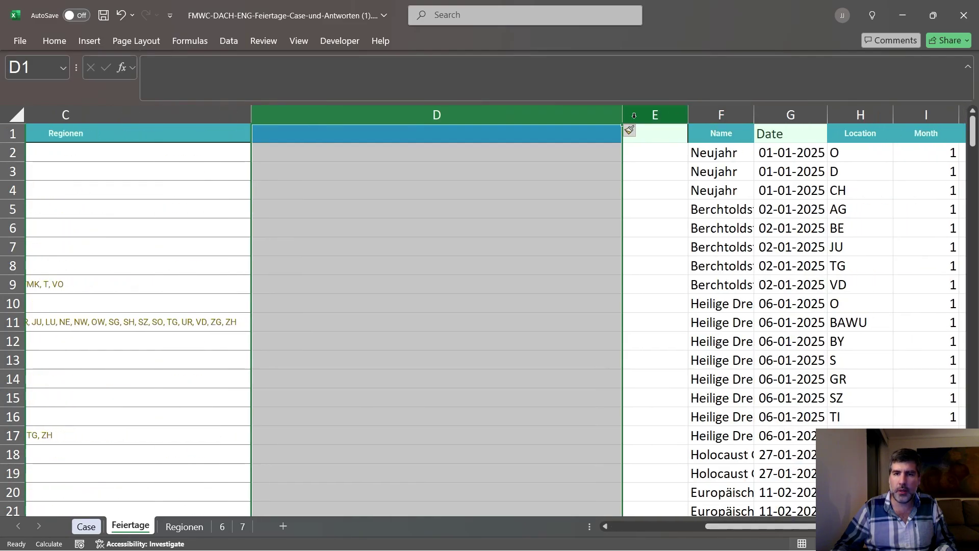
left_click_drag(623, 116, 356, 115)
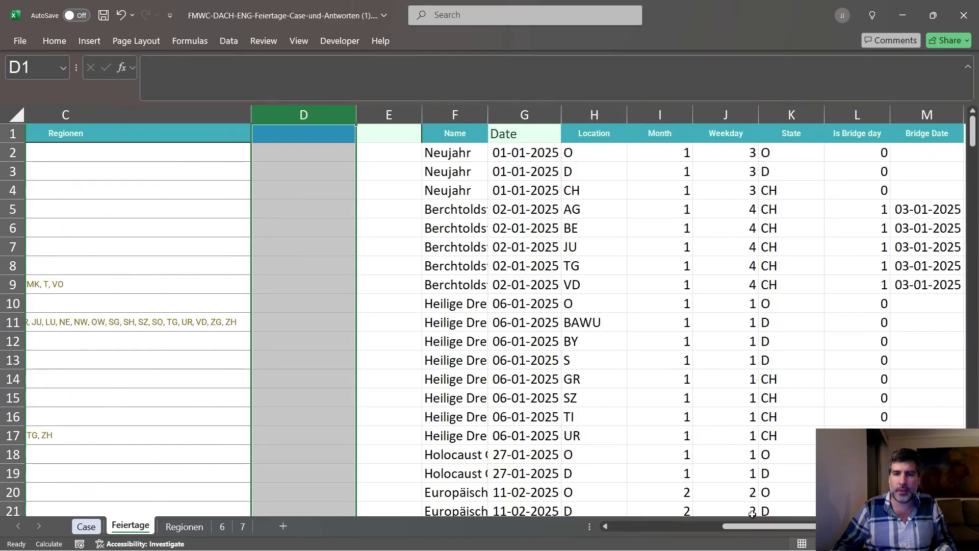
Step: Enter =WEEKDAY(B2:B47) in D2 to spill the weekday number of every listed holiday date
scroll(752, 513, "left", 3)
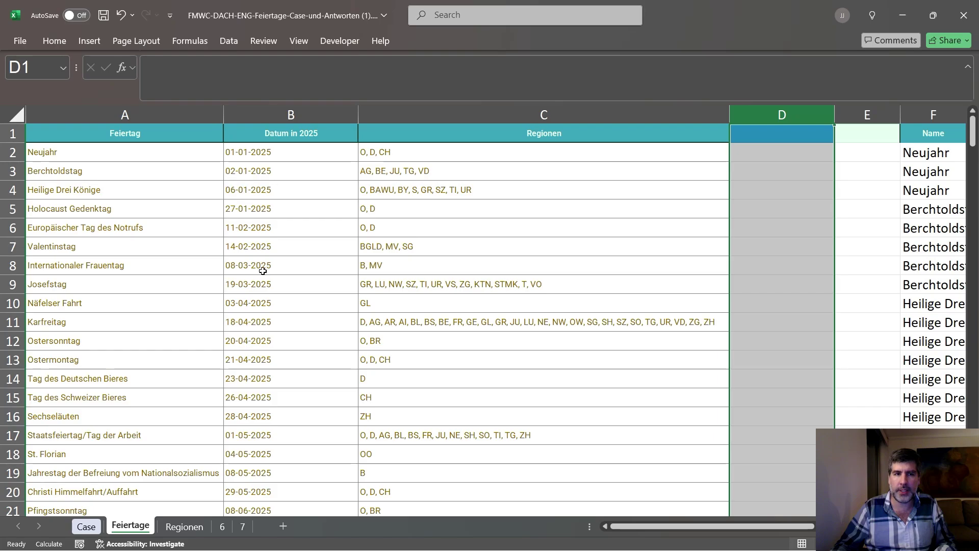
left_click(787, 154)
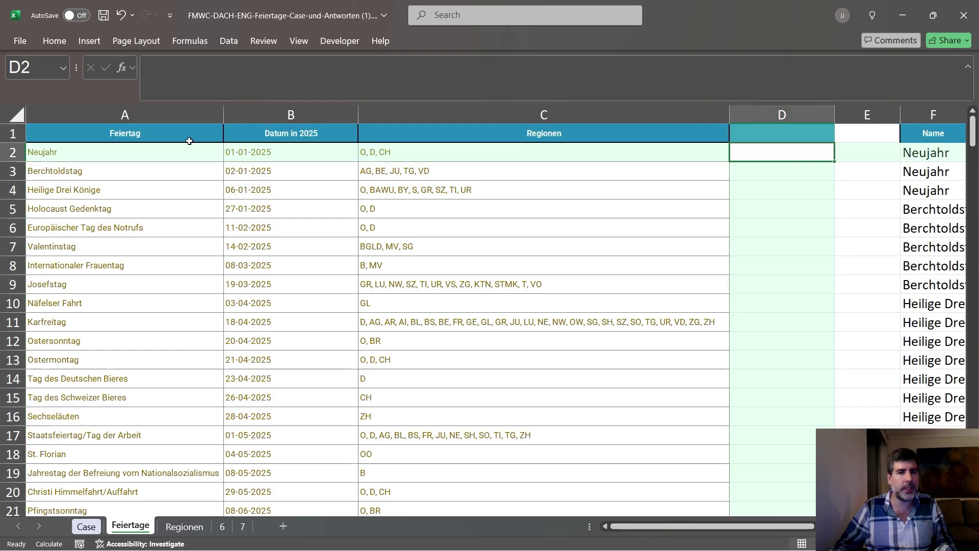
type("=")
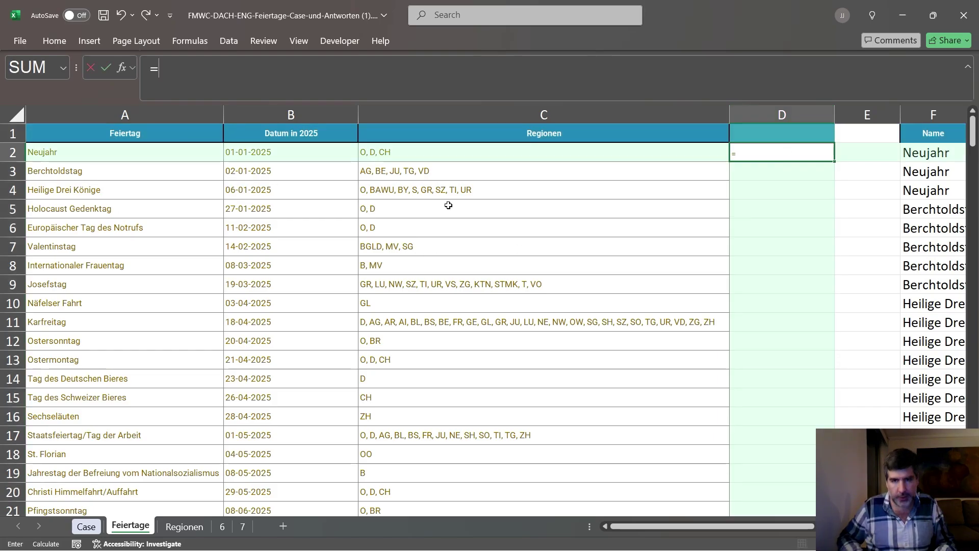
type("weekday(")
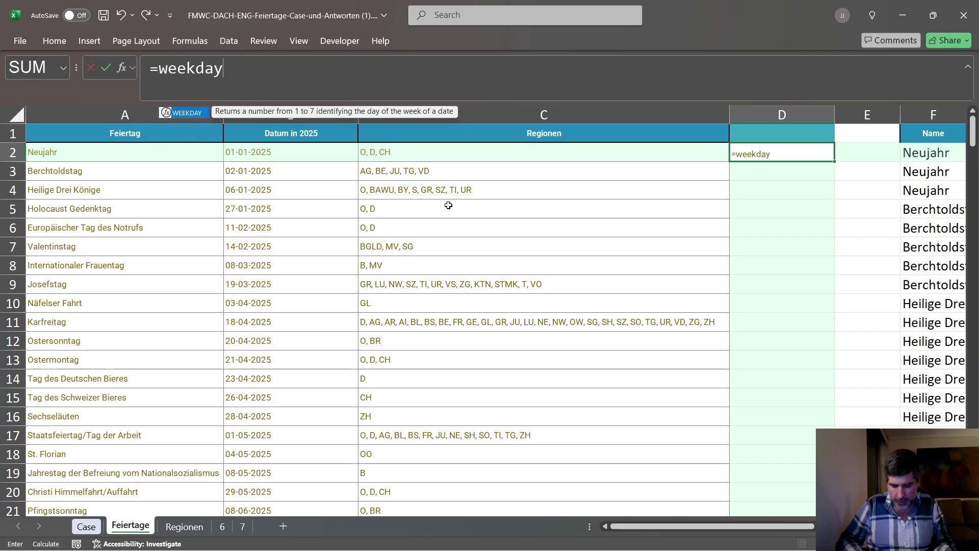
key("Left")
key("Left")
key("Left")
key("Right")
key("ctrl+shift+Down")
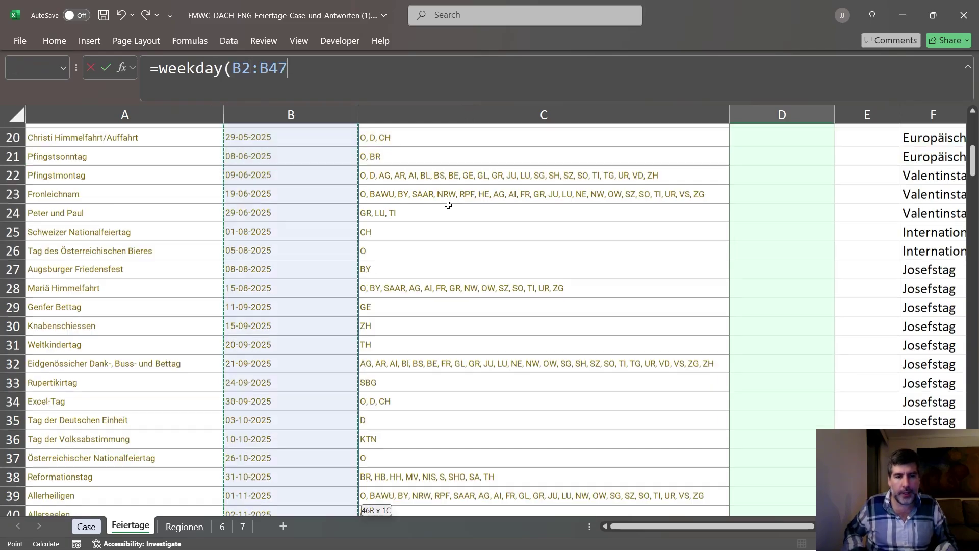
key("Return")
scroll(449, 205, "up", 2)
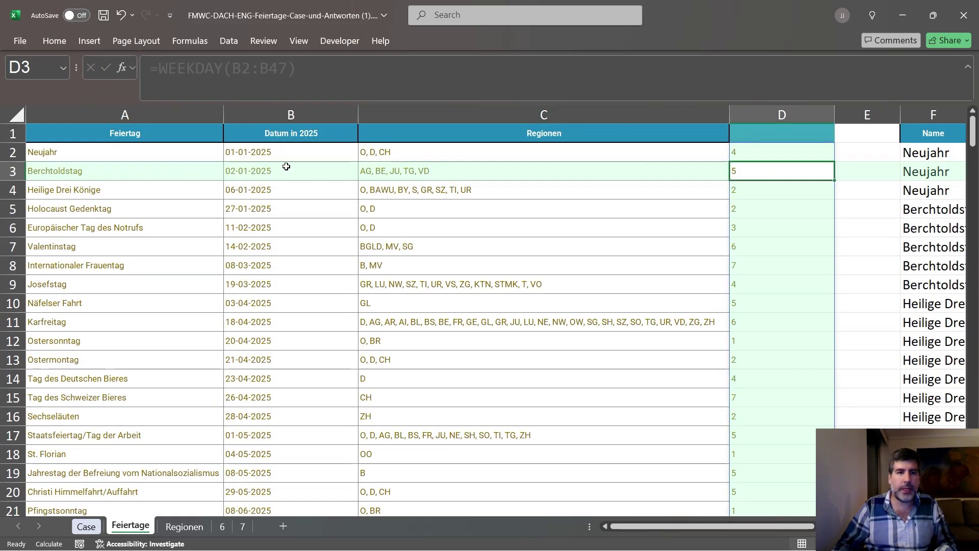
left_click(286, 156)
Step: Answer the most common holiday weekday question in E24 of the Case sheet with =maxcount(Feiertage!D2#)
left_click(86, 526)
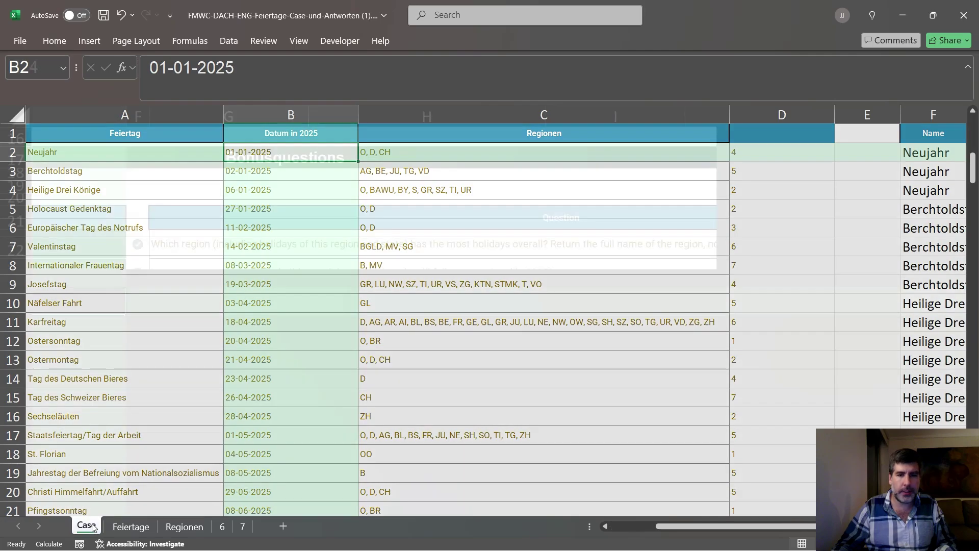
left_click_drag(724, 526, 683, 526)
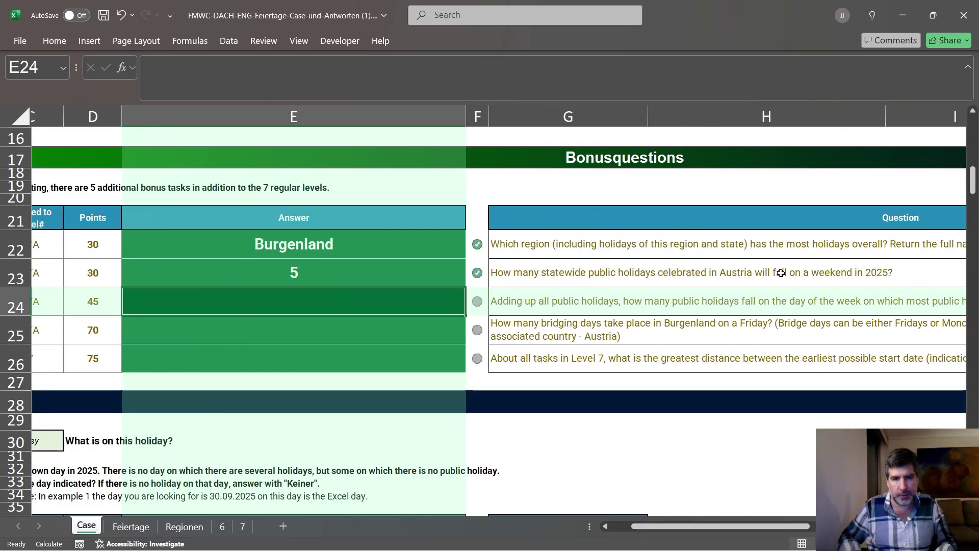
type("=")
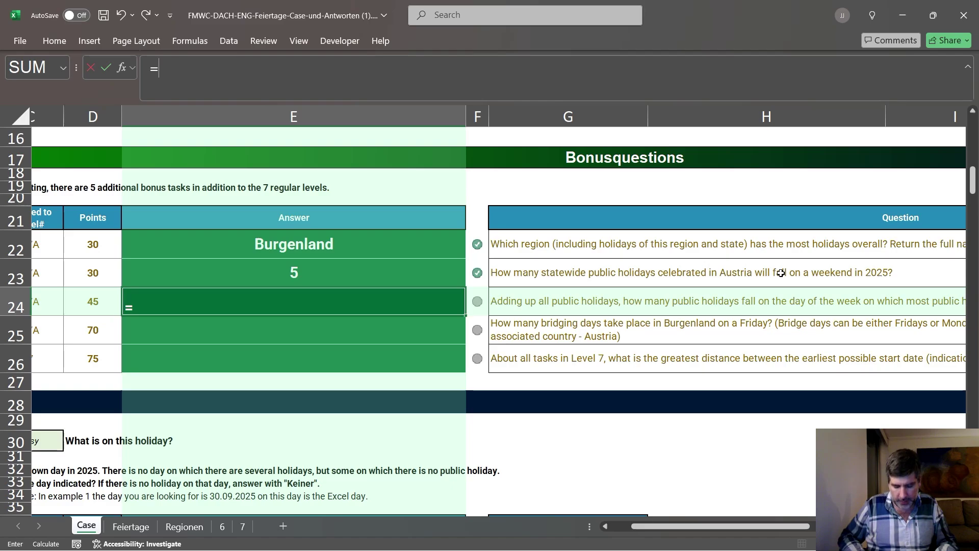
type("maxcount")
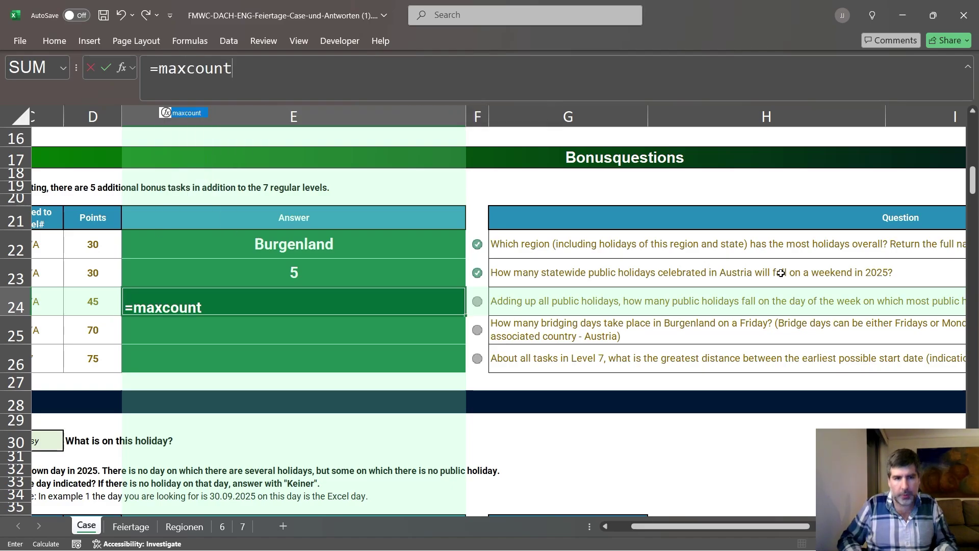
type("(")
left_click(131, 526)
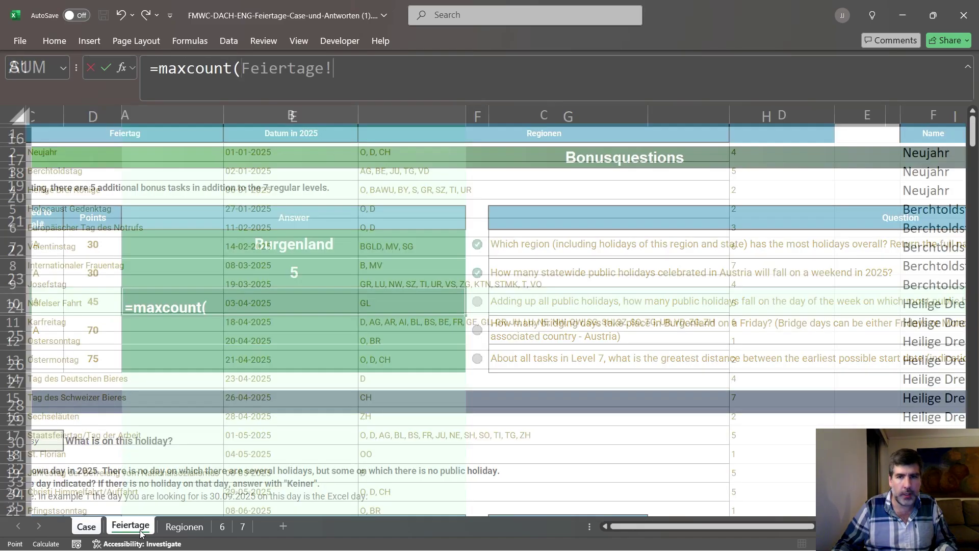
left_click(737, 153)
type("#")
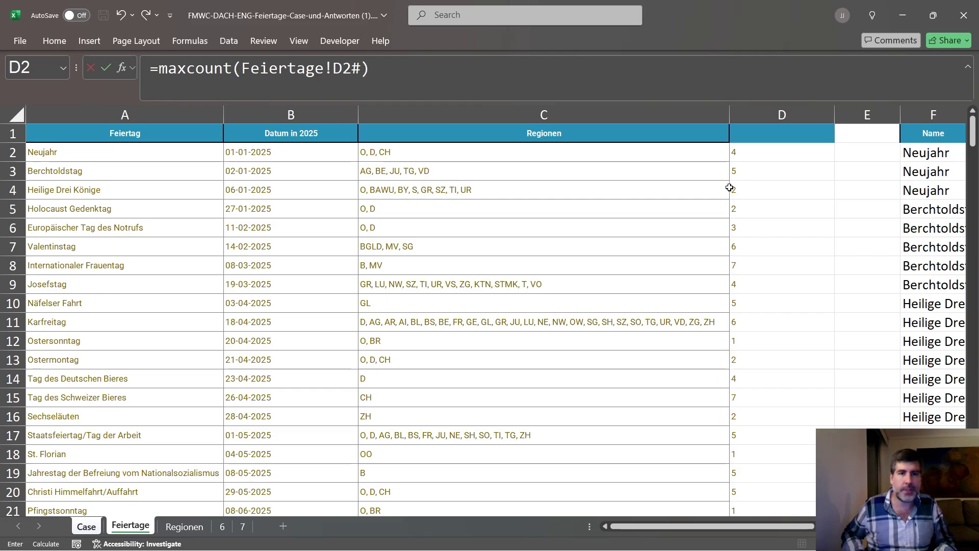
type(")")
key("Return")
key("Up")
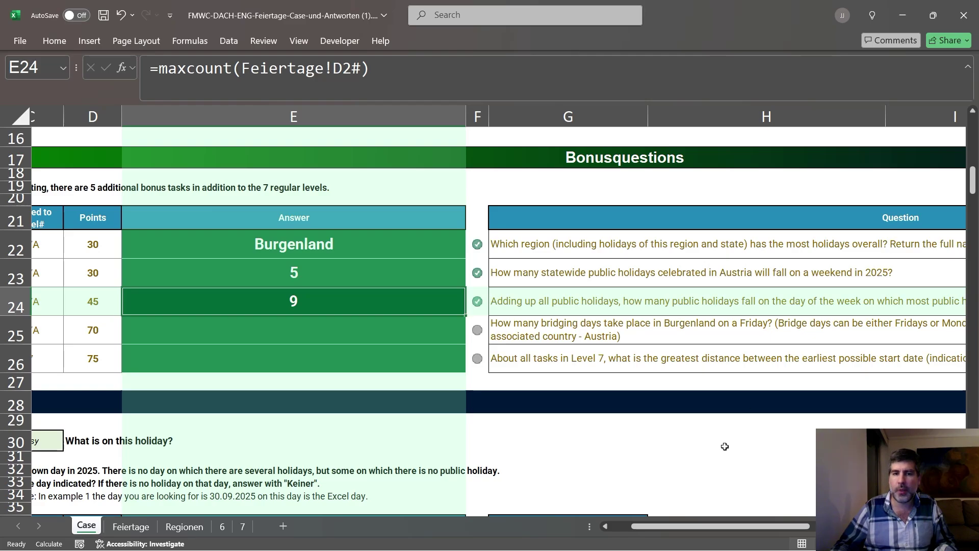
Step: Paste the region name Burgenland as a plain value into L25, beside the bridging days question
left_click_drag(688, 525, 763, 527)
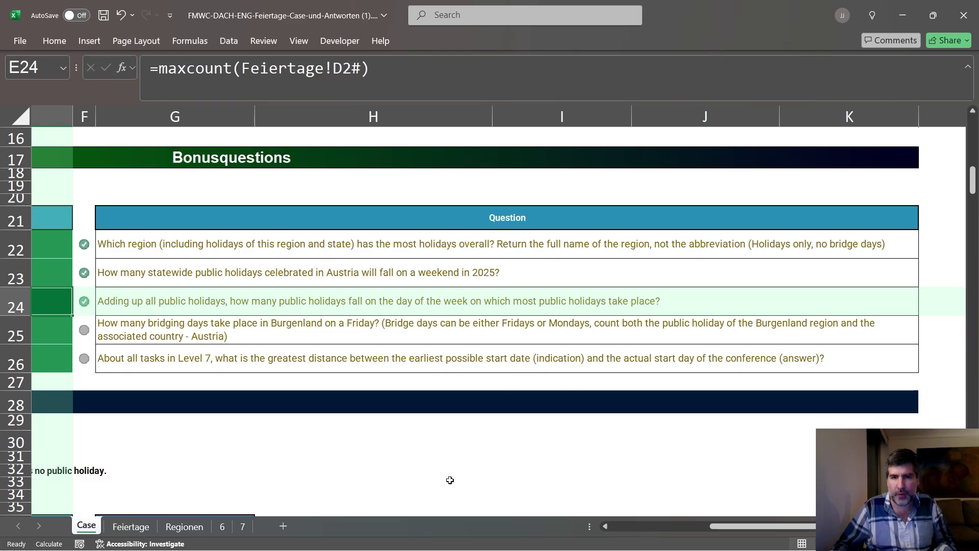
left_click_drag(763, 527, 841, 531)
key("Up")
key("Up")
key("ctrl+c")
right_click(593, 323)
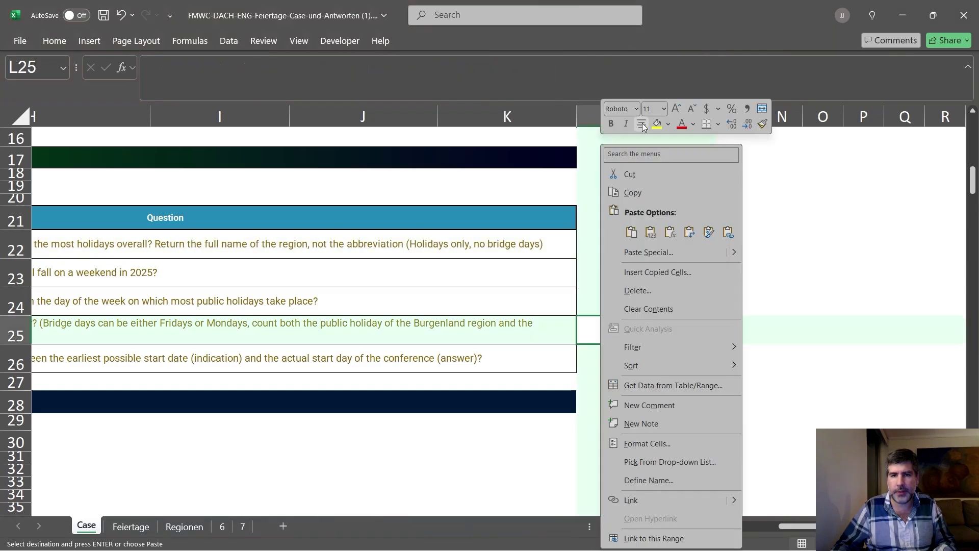
left_click(651, 233)
Step: Reuse the abbreviation lookup from I71 in M25 and point it at L25: =XLOOKUP(L25; Regionen!B:B; Regionen!A:A)
scroll(663, 342, "down", 8)
scroll(664, 341, "down", 4)
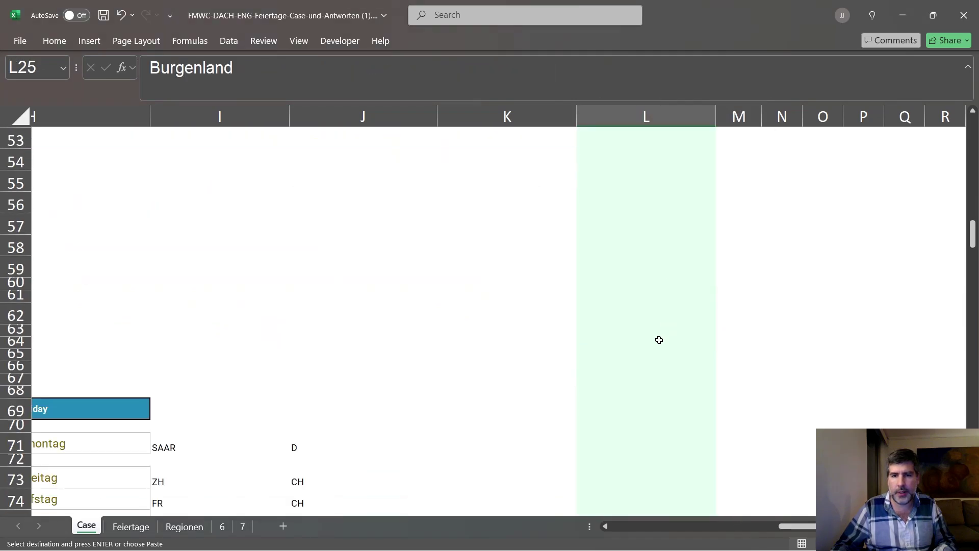
left_click(164, 442)
key("F2")
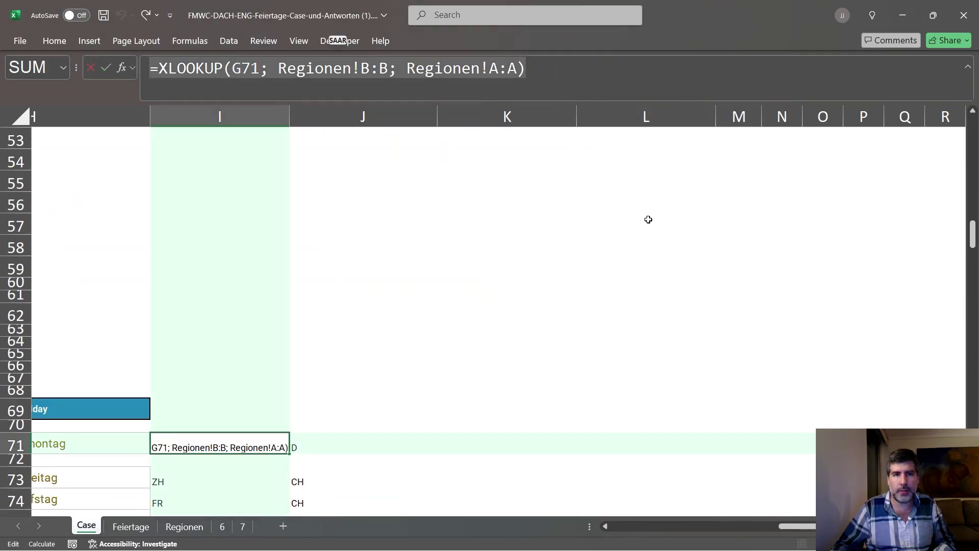
key("Escape")
scroll(698, 228, "up", 4)
scroll(697, 227, "up", 8)
left_click(668, 292)
left_click(746, 300)
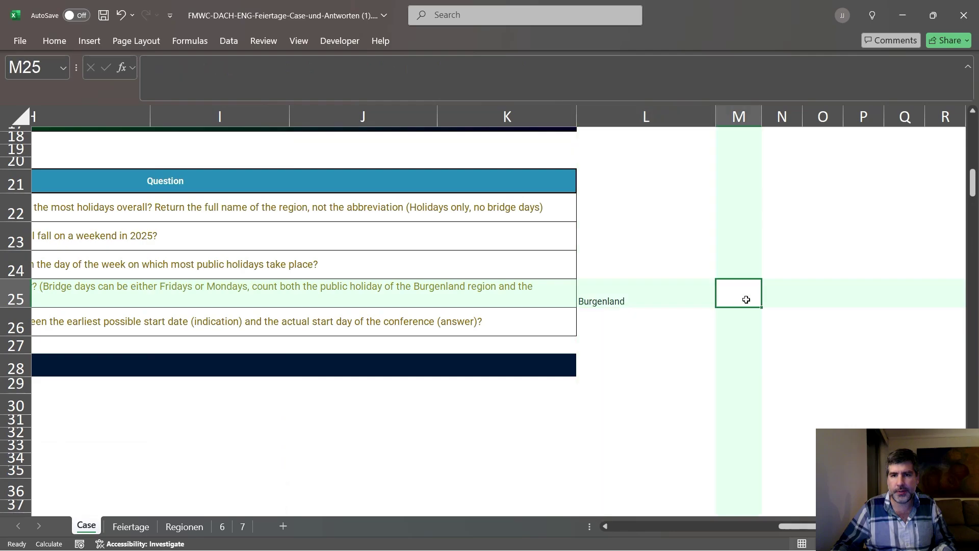
key("ctrl+v")
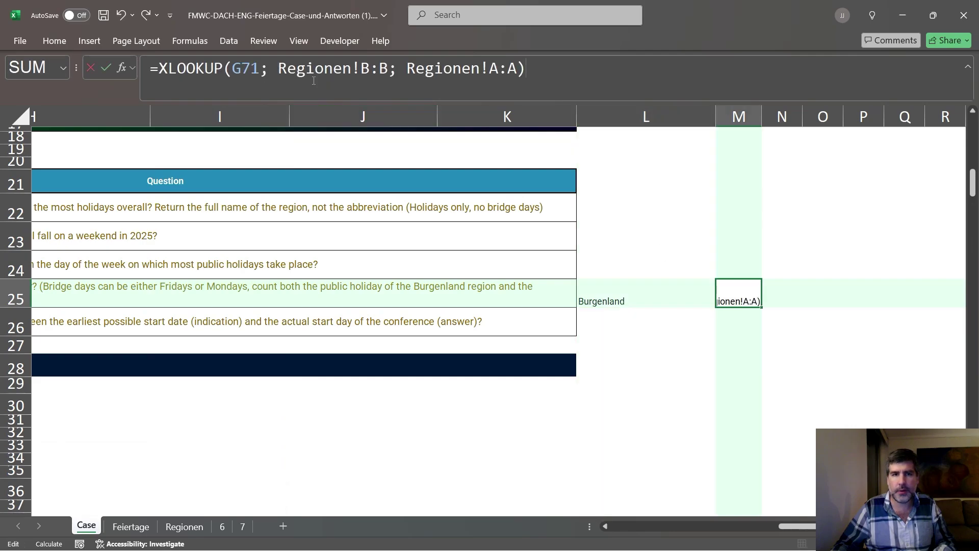
double_click(245, 68)
left_click(612, 296)
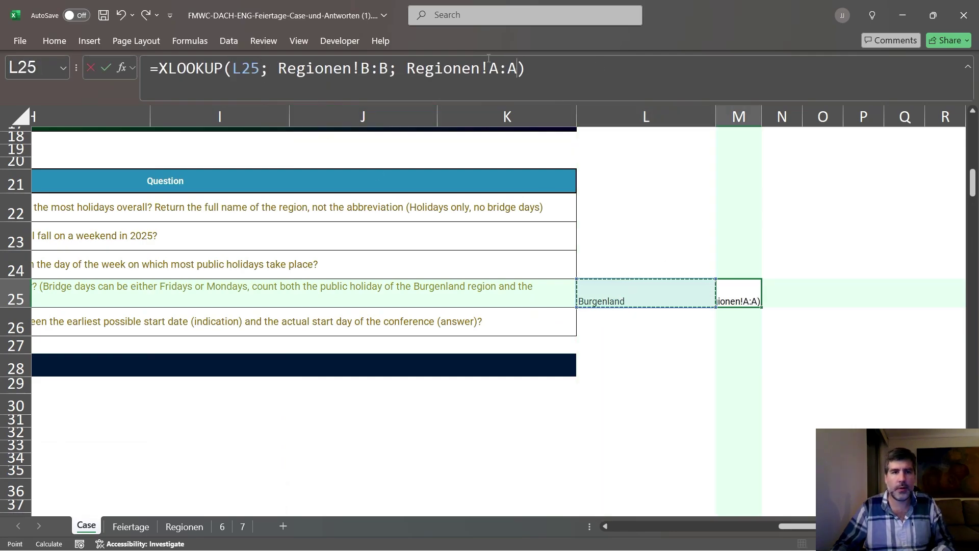
Step: Copy the M25 lookup formula into N25 and change its return range to Regionen!D:D to get the country code
triple_click(484, 66)
key("ctrl+c")
key("Tab")
left_click(484, 68)
key("ctrl+v")
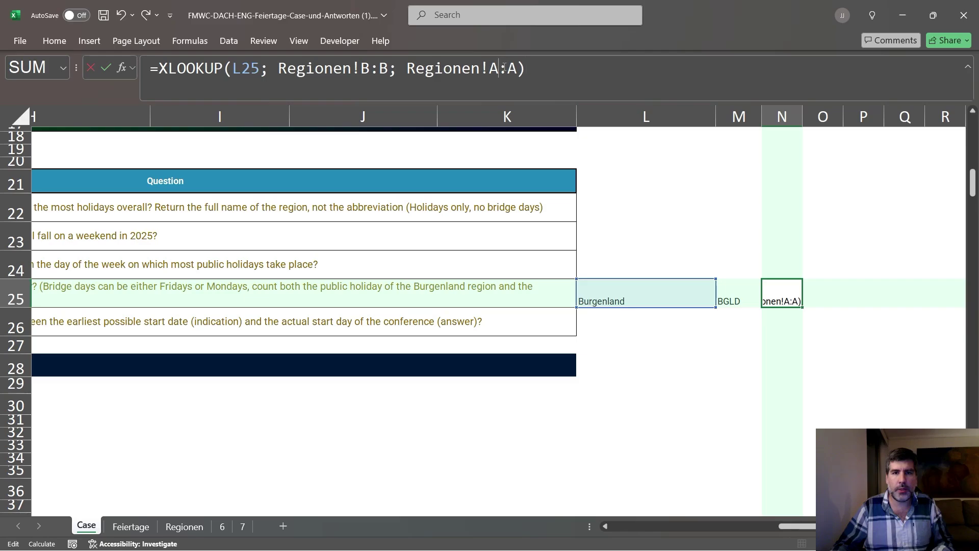
key("shift+Left")
type("D")
key("Right")
key("shift+Right")
type("D")
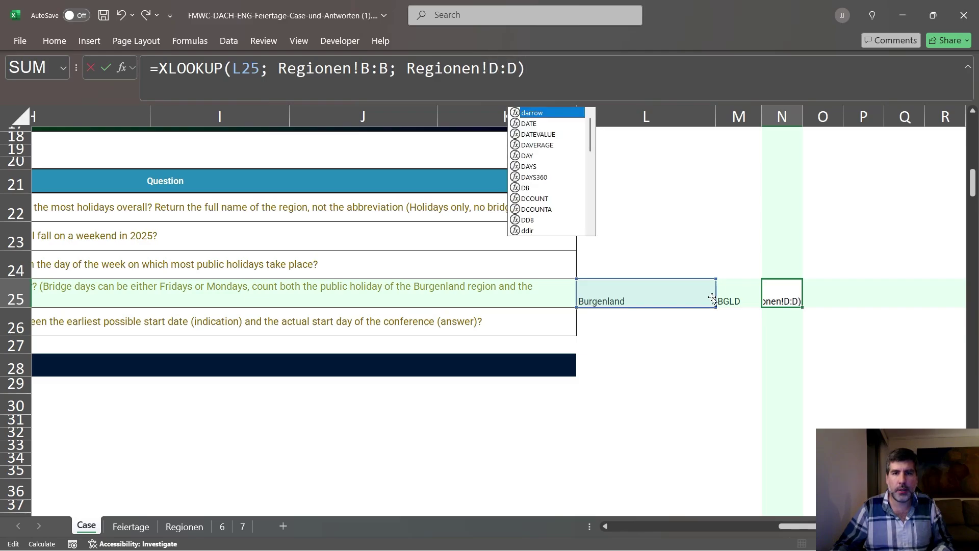
key("Tab")
key("BackSpace")
key("BackSpace")
key("BackSpace")
key("BackSpace")
key("BackSpace")
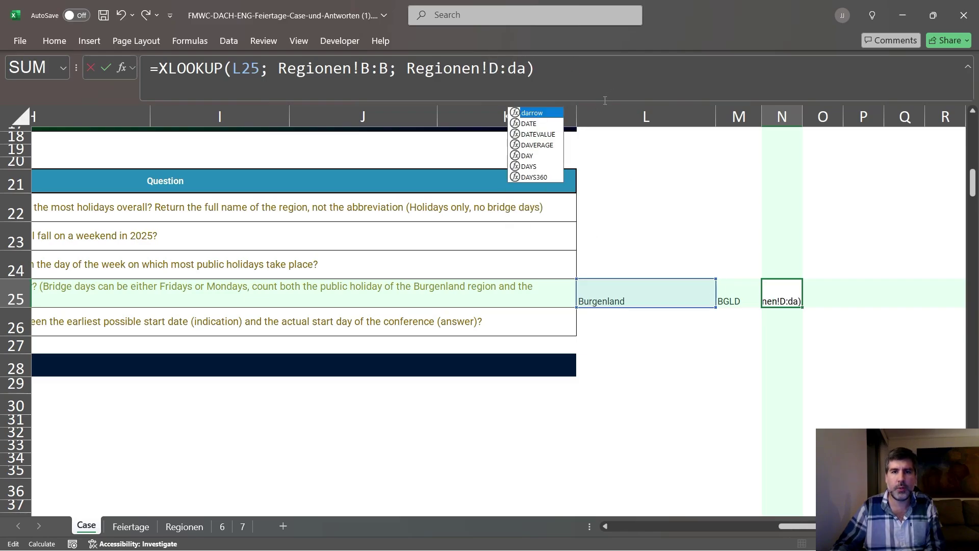
key("Return")
Step: Begin a SUMIFS formula in E25 for the Burgenland bridging days question, with M25:N25 as the criteria
left_click(797, 528)
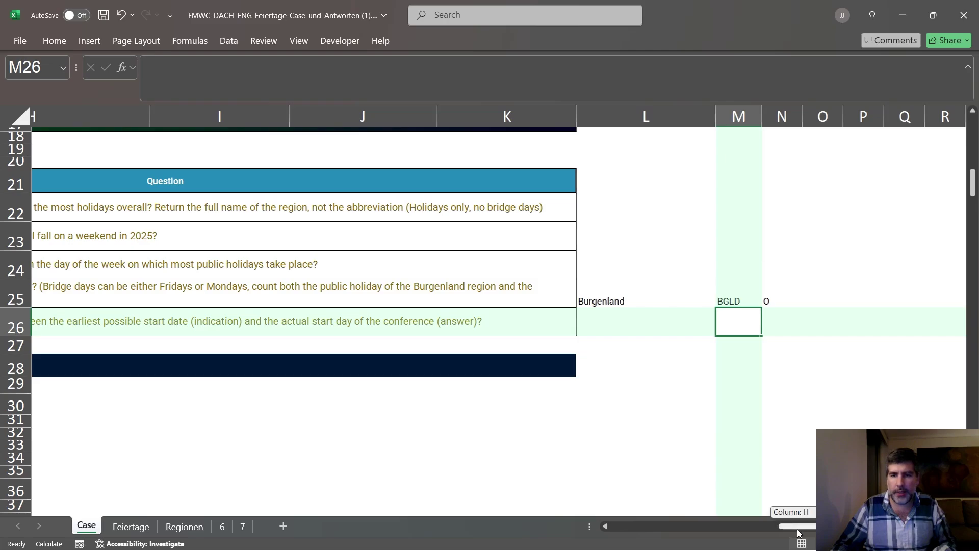
left_click_drag(797, 528, 687, 510)
left_click(287, 286)
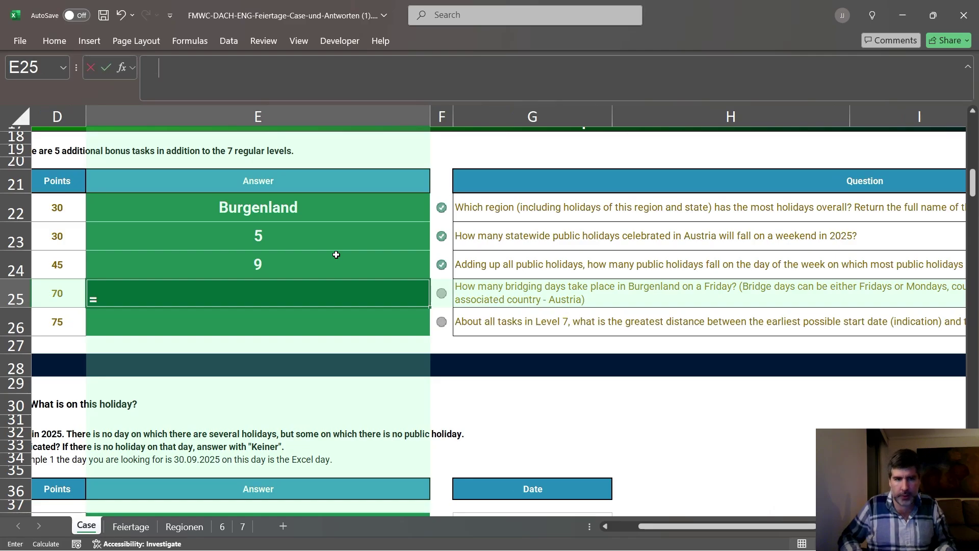
type("=sumifs(")
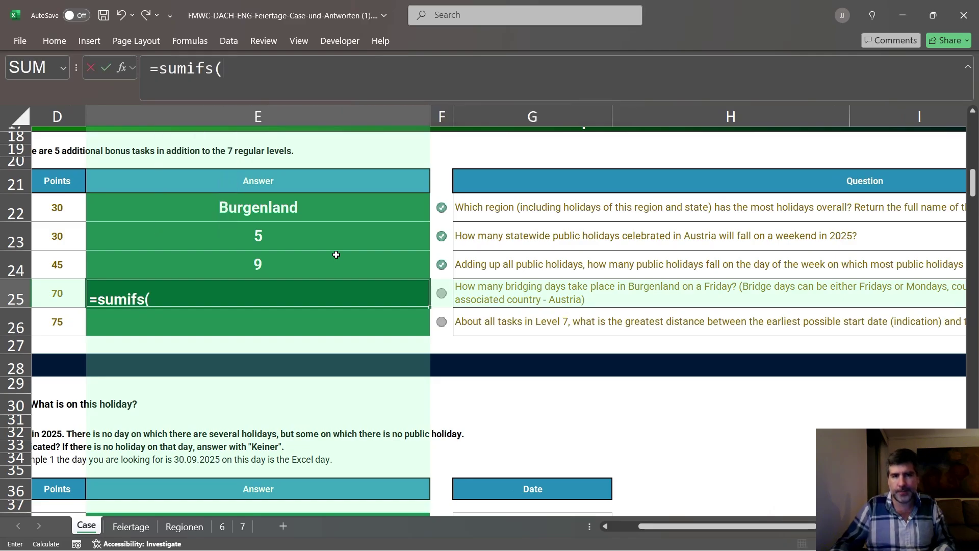
left_click_drag(642, 533, 771, 536)
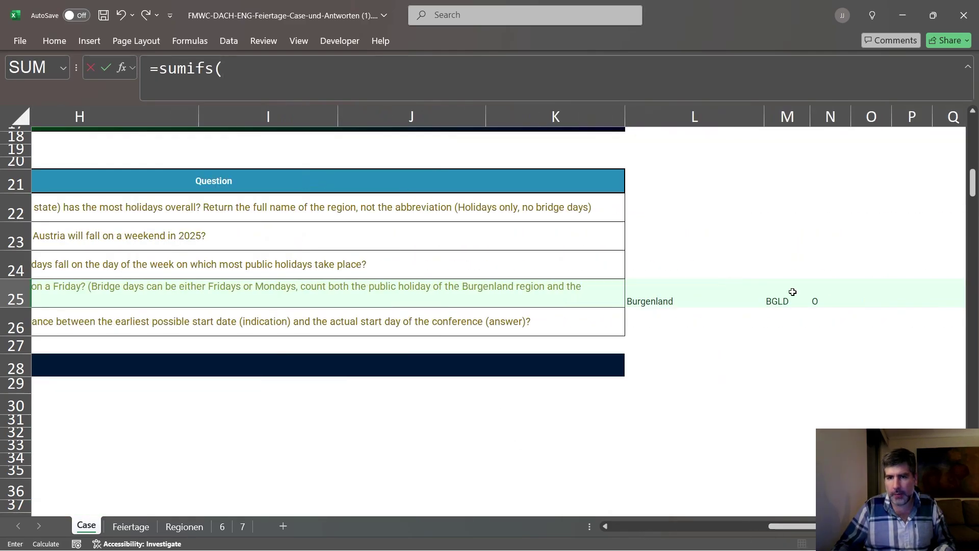
left_click_drag(831, 293, 773, 293)
left_click(232, 71)
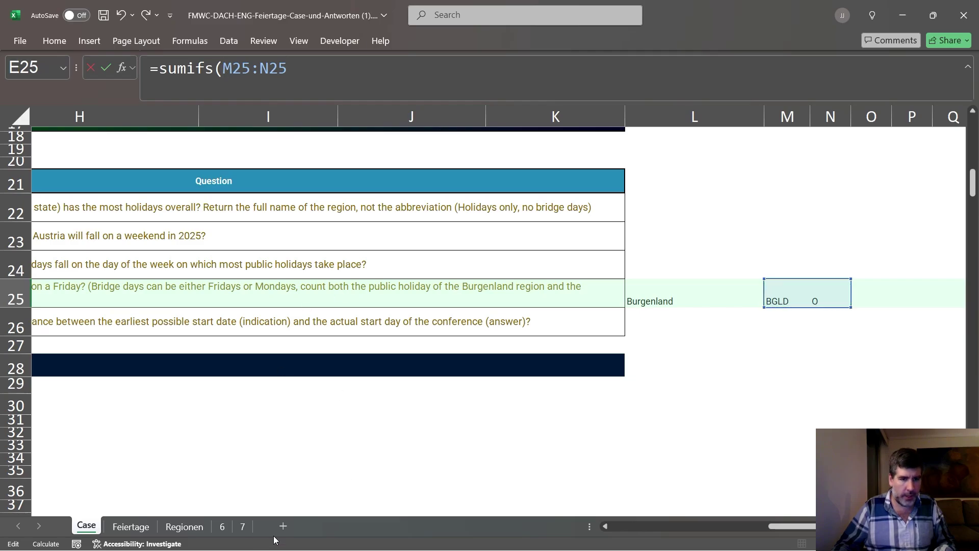
Step: Add the Location range Feiertage!H:.H before the M25:N25 criteria and wrap the SUMIFS in a SUM
left_click(130, 527)
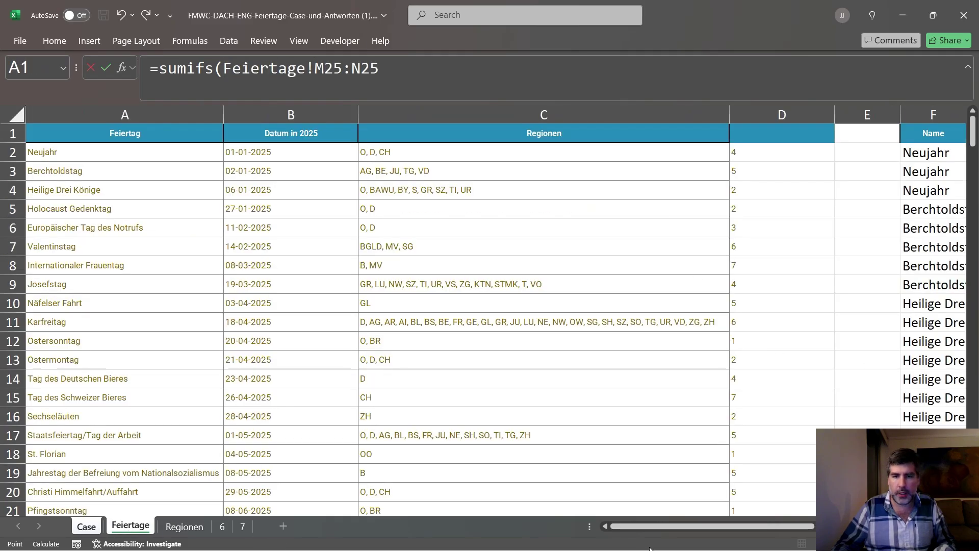
left_click_drag(671, 522, 811, 525)
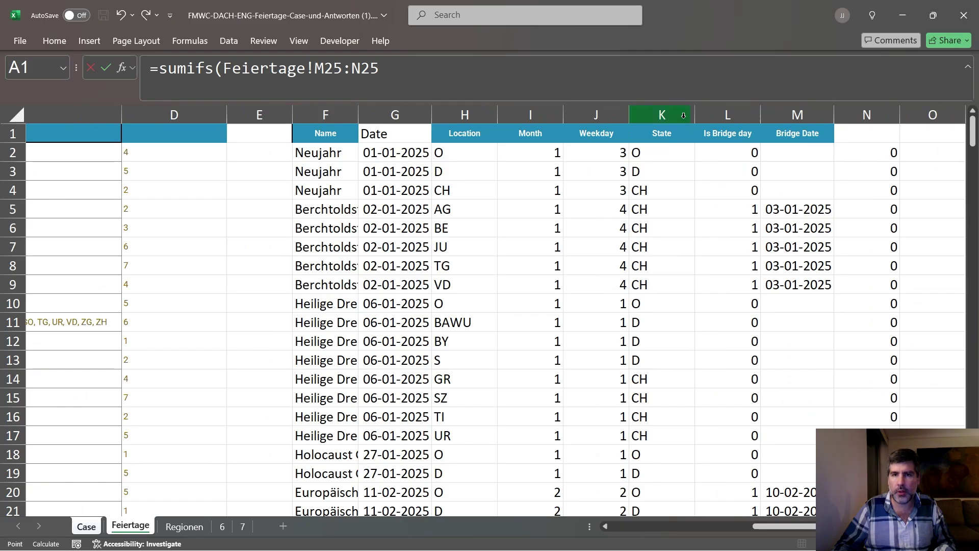
left_click(468, 113)
type("; ")
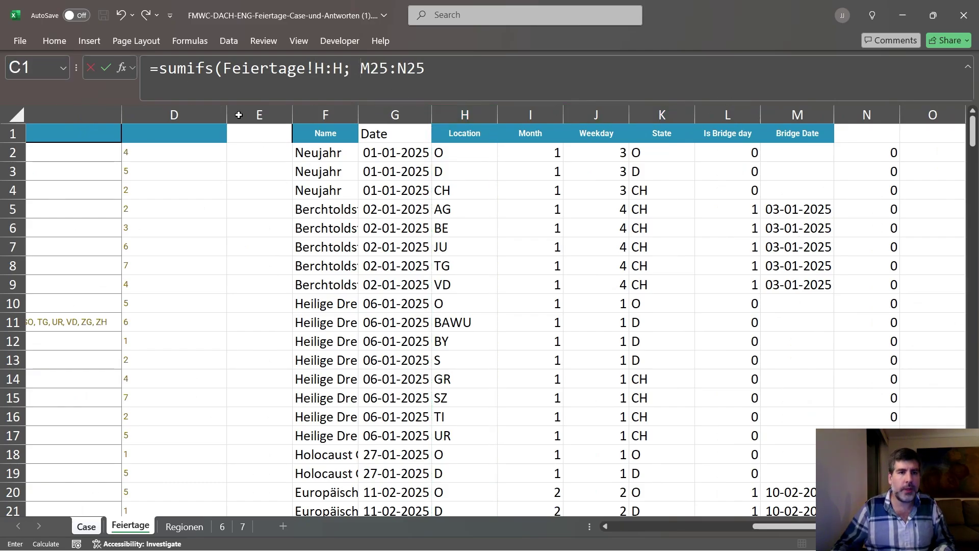
type("sum(")
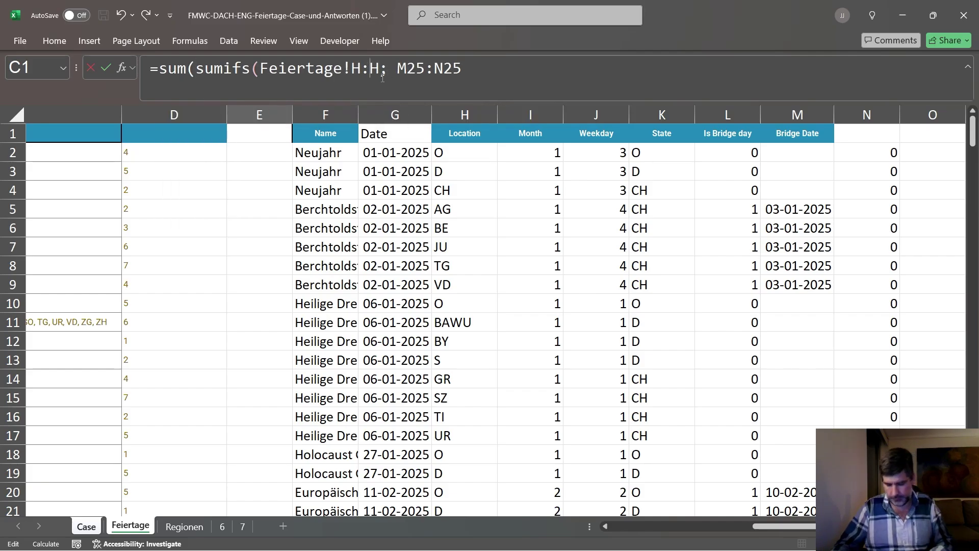
type(".")
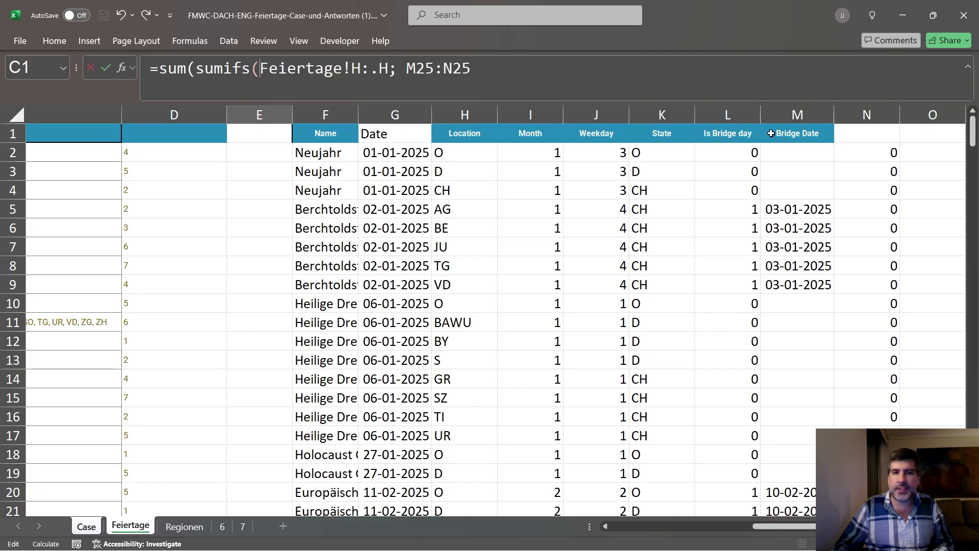
Step: Complete the E25 formula with the sum range Feiertage!L:L and the weekday condition Feiertage!J:J equal to 4
left_click(717, 114)
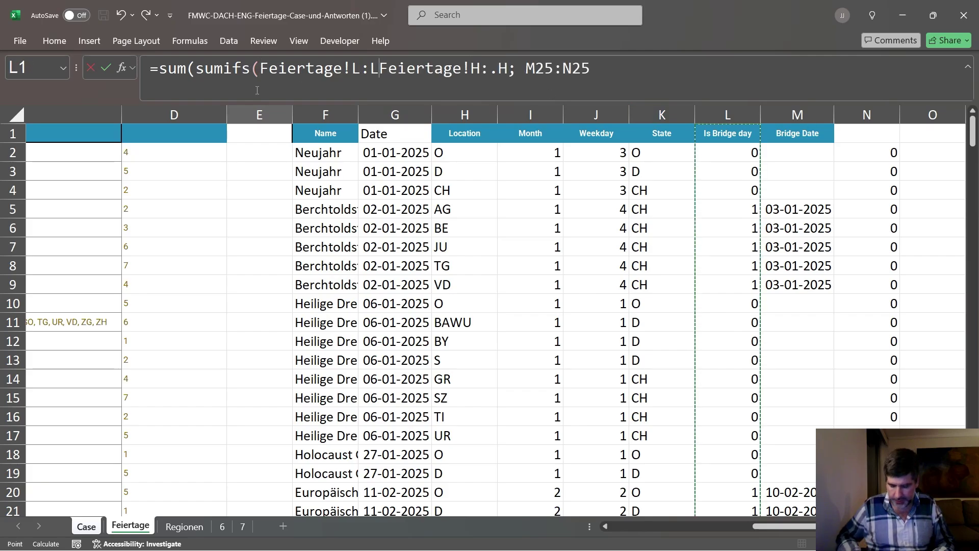
type(";")
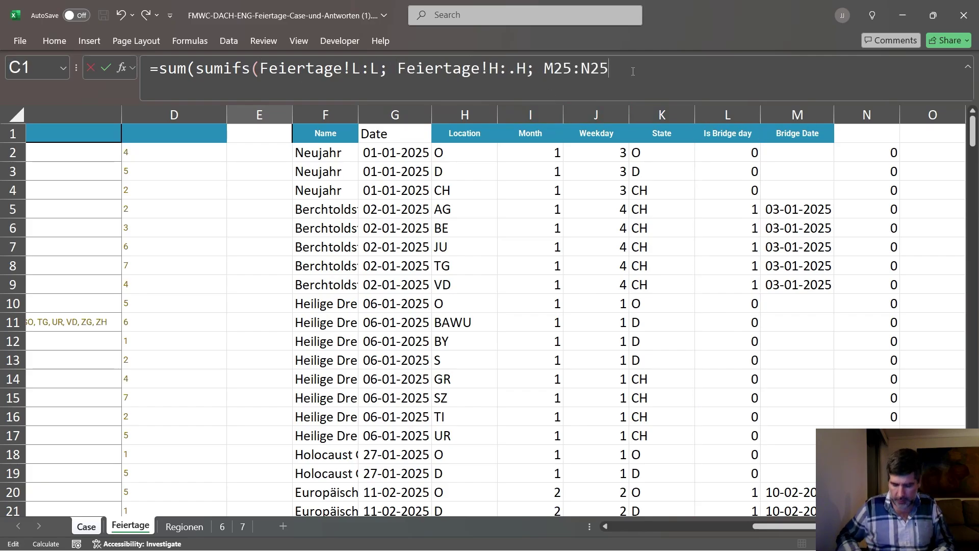
left_click(587, 116)
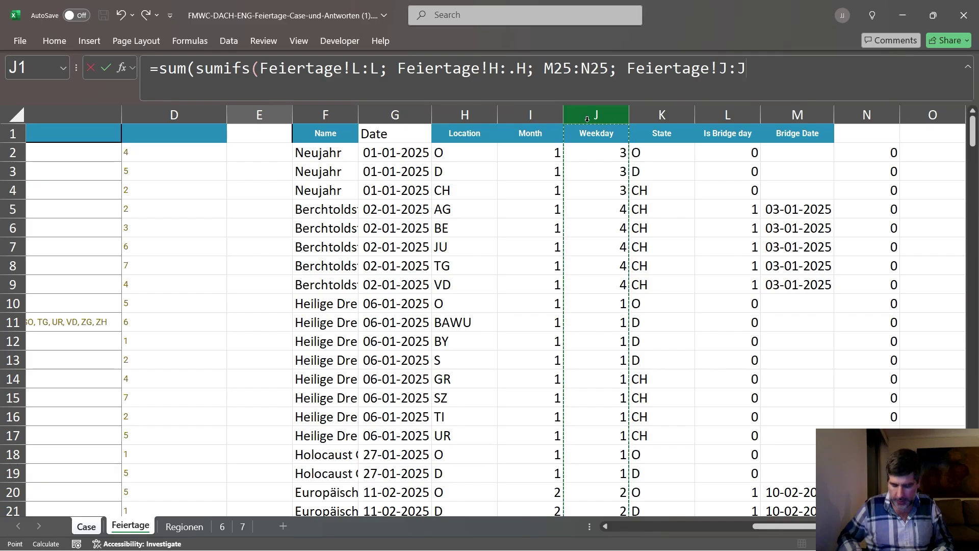
type("; 4")
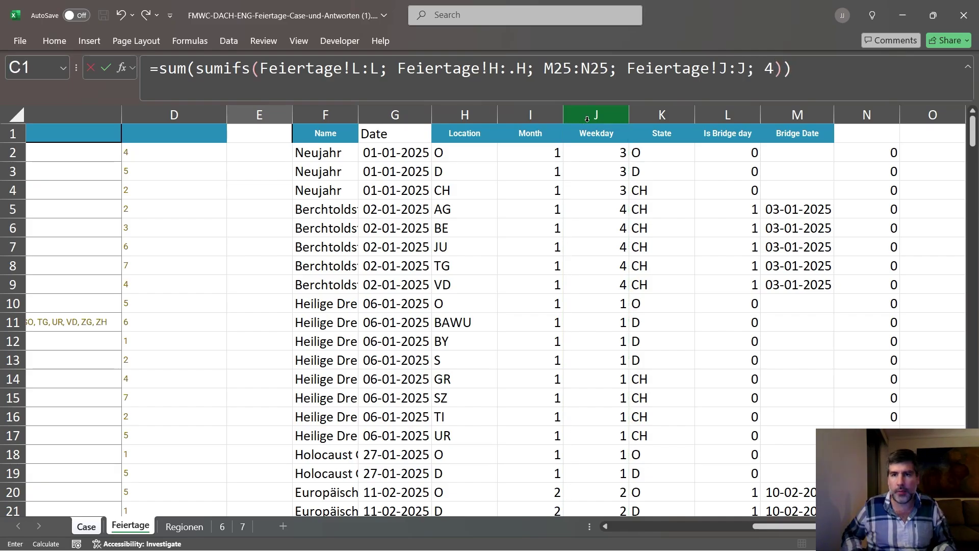
key("Return")
key("Up")
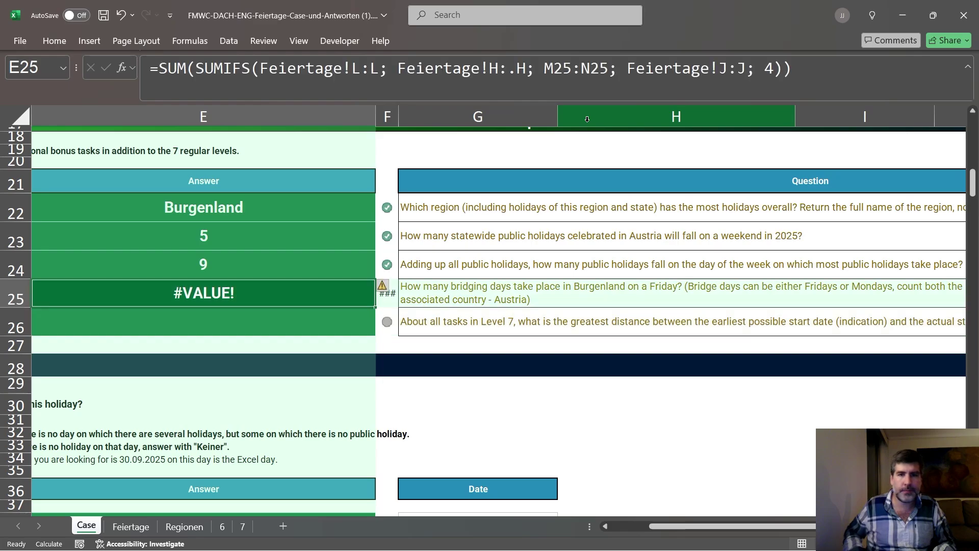
Step: Change the weekday range in E25 to Feiertage!J:.J and trim the column L sum range in the same way
left_click(731, 67)
key("Return")
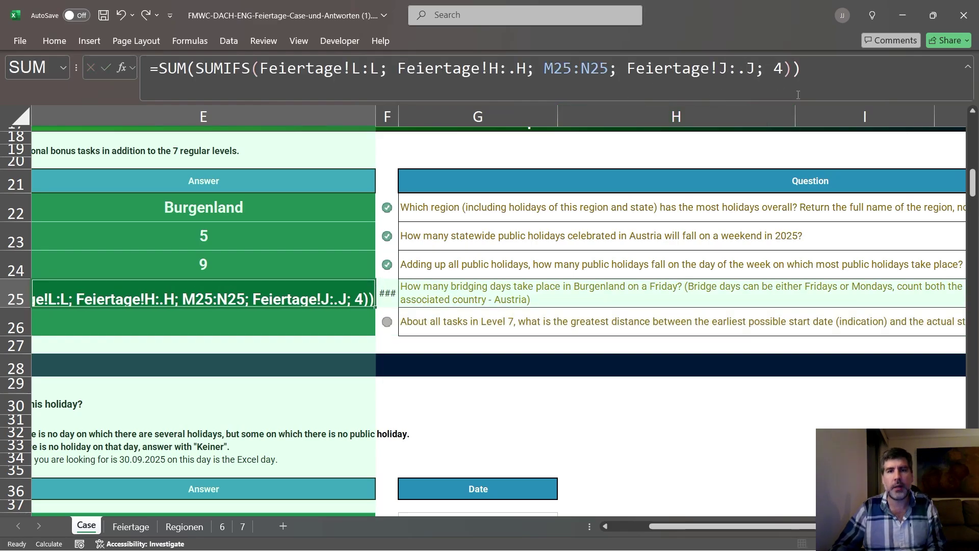
left_click(328, 289)
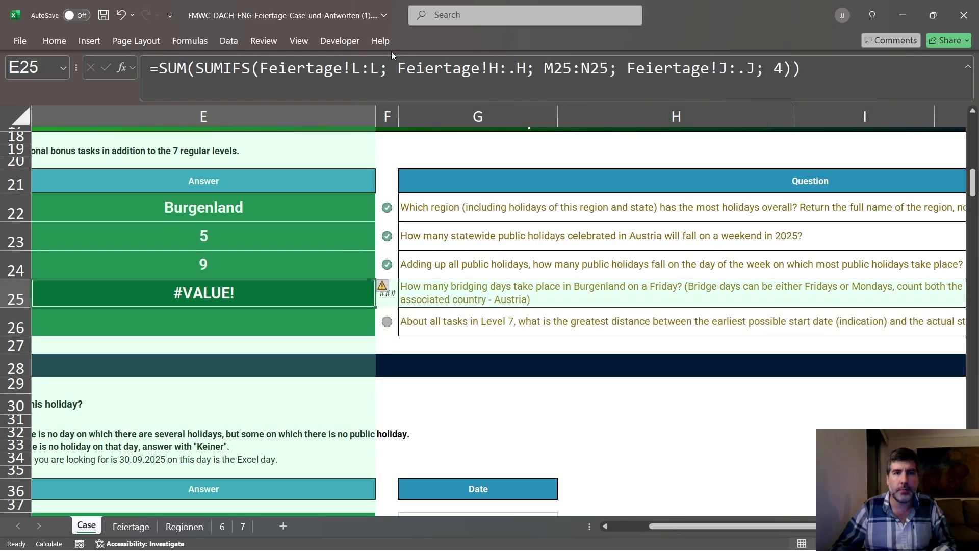
left_click(366, 67)
key("Return")
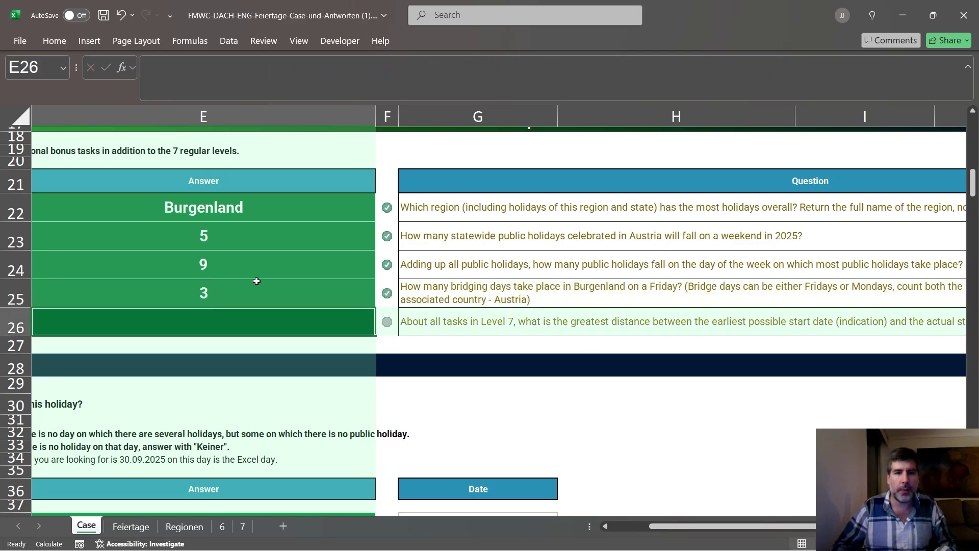
Step: Begin a MAX formula in E26 for the Bonus 5 question, with the Level 7 answer dates E243:E262 as its first range
left_click_drag(699, 526, 759, 526)
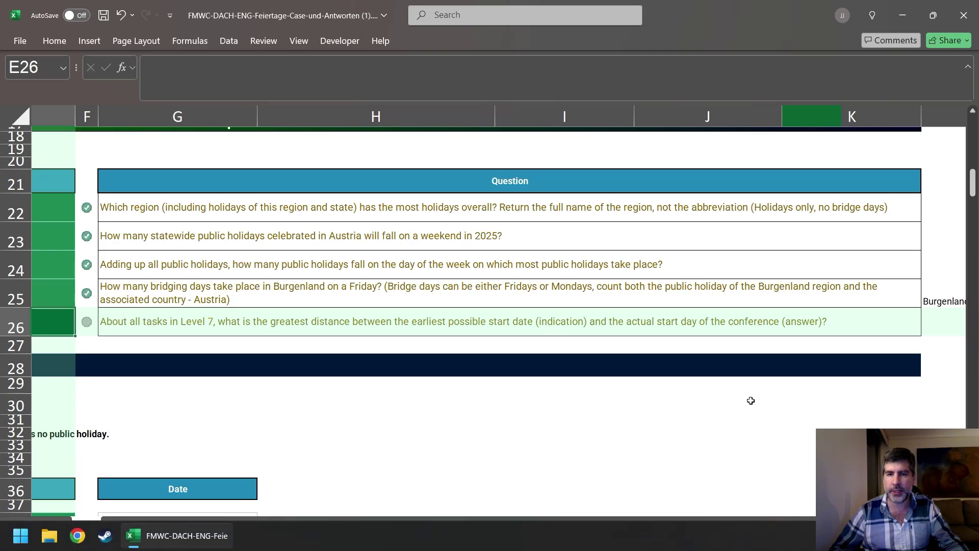
left_click_drag(777, 524, 777, 526)
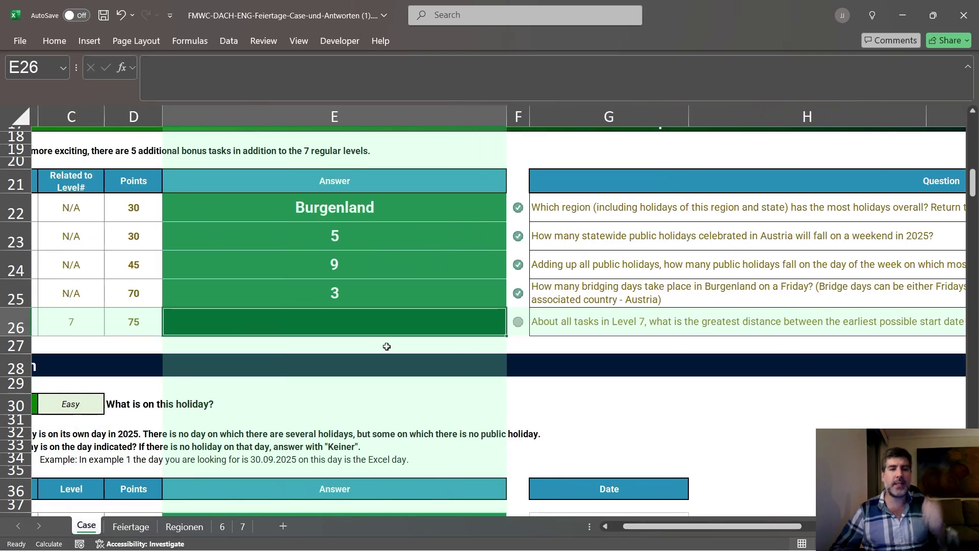
left_click_drag(644, 531, 649, 530)
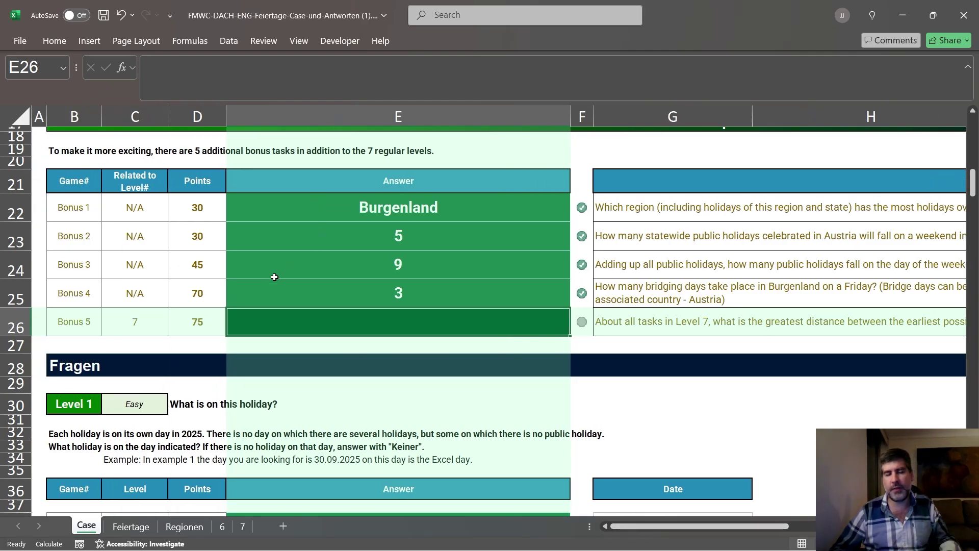
left_click(672, 326)
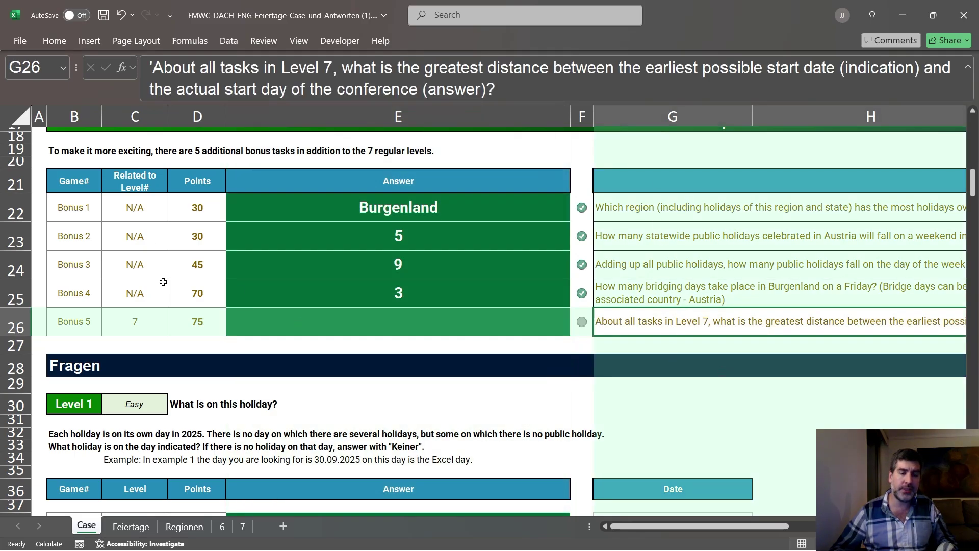
left_click(367, 323)
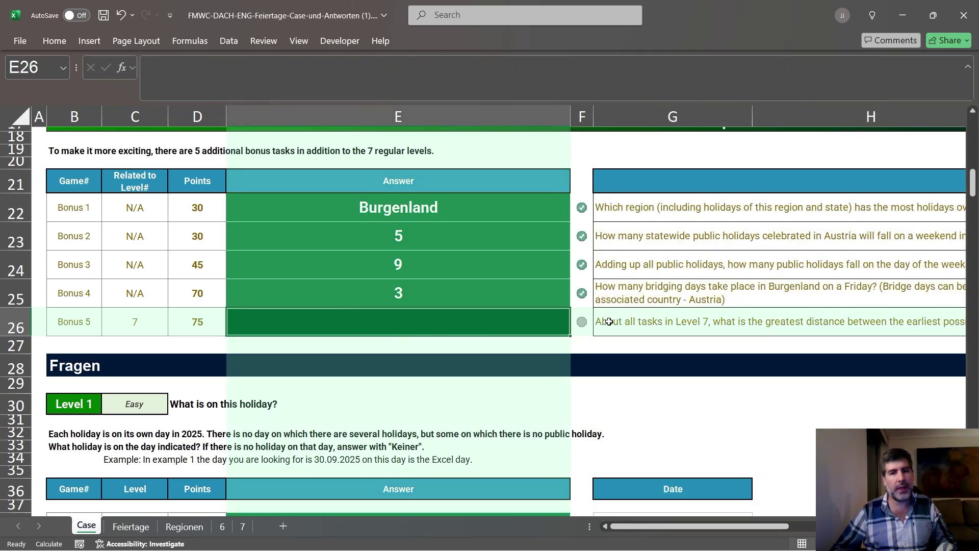
type("=max(")
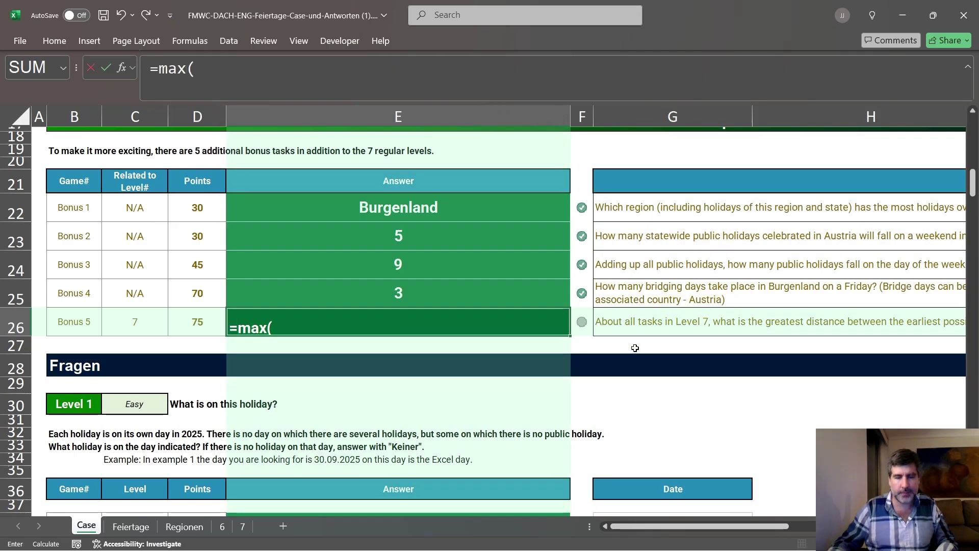
scroll(775, 419, "down", 15)
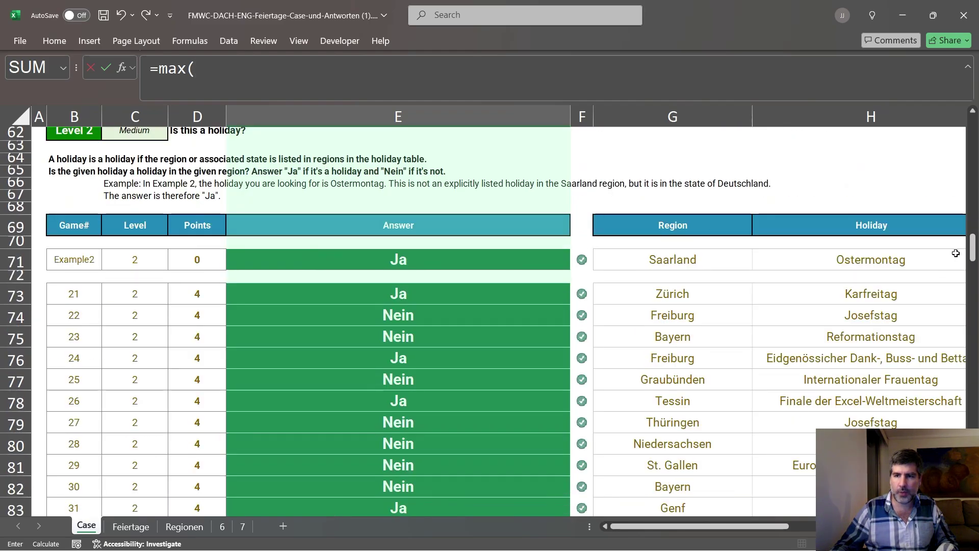
left_click_drag(972, 248, 972, 253)
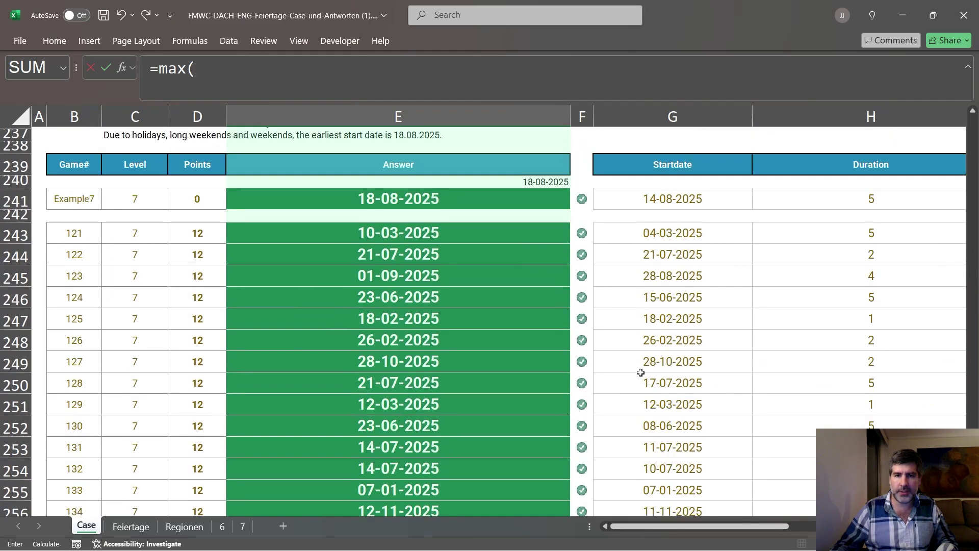
left_click(459, 238)
scroll(454, 439, "down", 4)
left_click(444, 389, "shift")
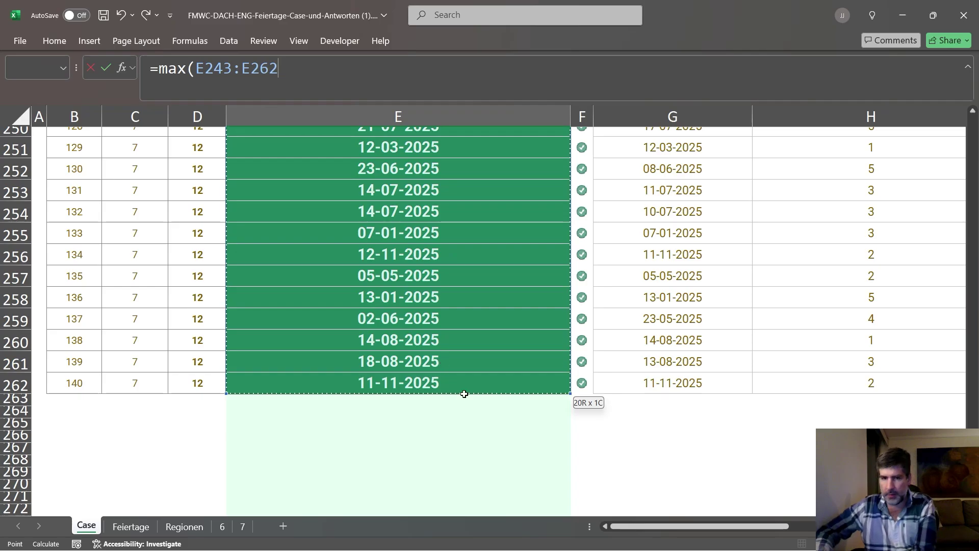
Step: Subtract the Level 7 start dates G243:G262 from the answer dates inside the MAX and complete the E26 formula
type("-")
left_click(655, 382)
scroll(654, 381, "up", 4)
left_click(666, 227, "shift")
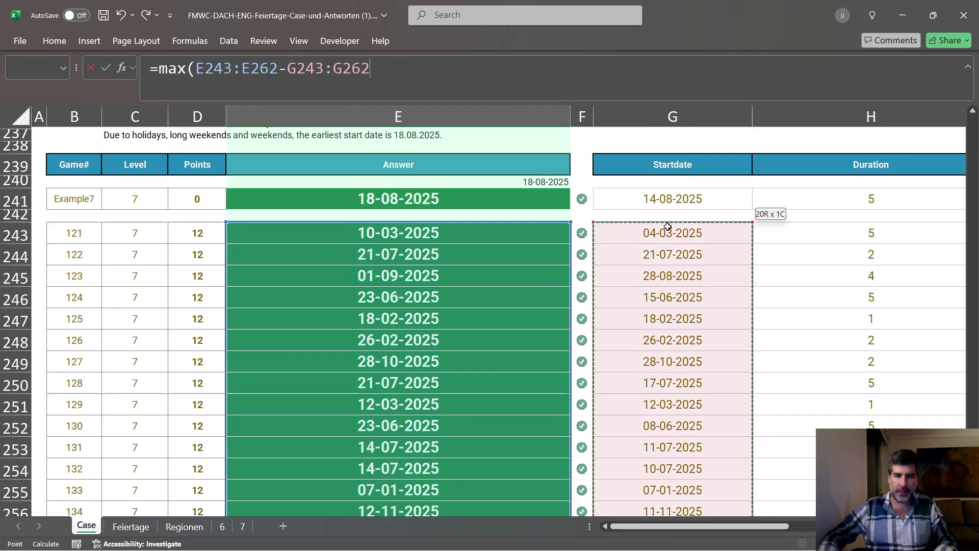
key("Return")
Step: Review the bonus answers, the instructions and the column F check marks on the Case sheet
key("Up")
key("Up")
key("Up")
key("Up")
key("Up")
key("Up")
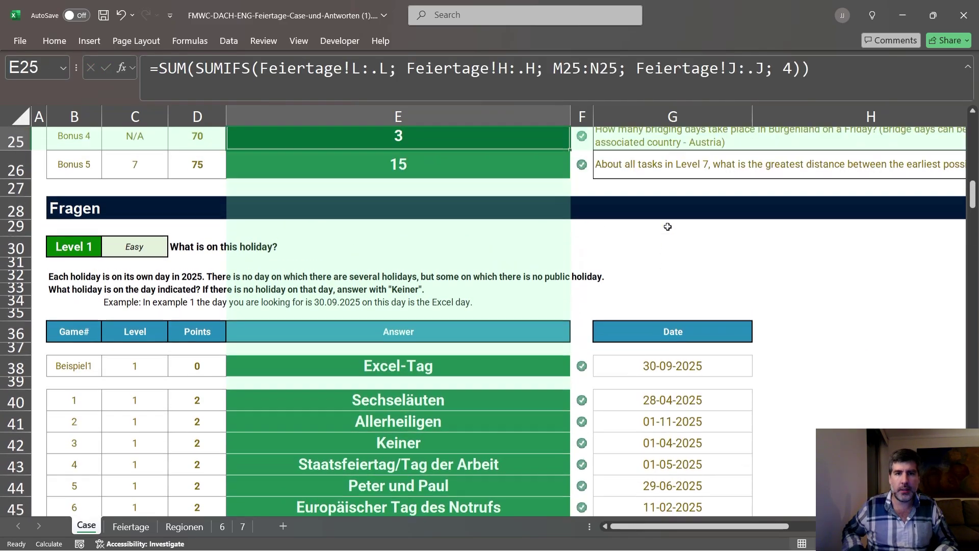
scroll(704, 261, "up", 2)
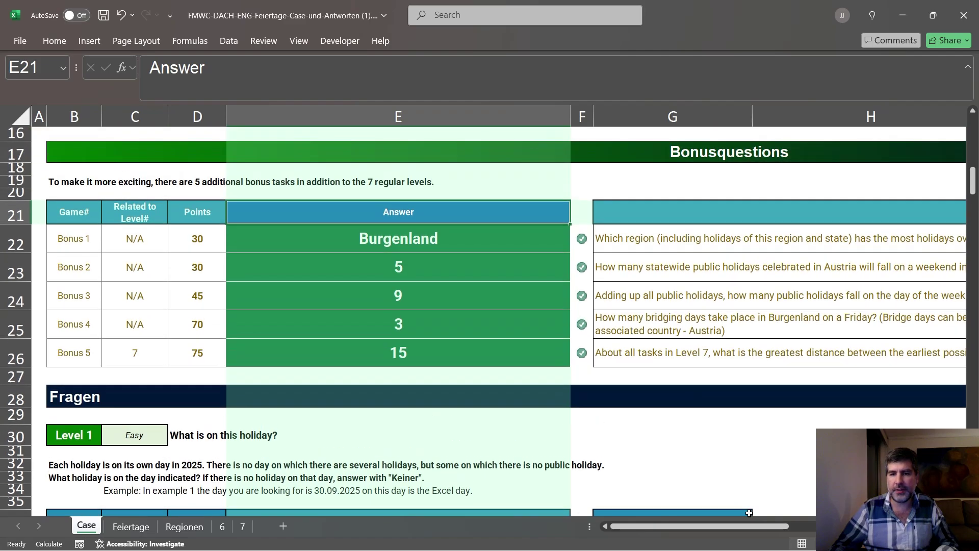
mouse_move(745, 525)
left_mouse_down()
mouse_move(799, 525)
mouse_move(750, 522)
left_mouse_up()
scroll(592, 229, "up", 3)
left_click(511, 119)
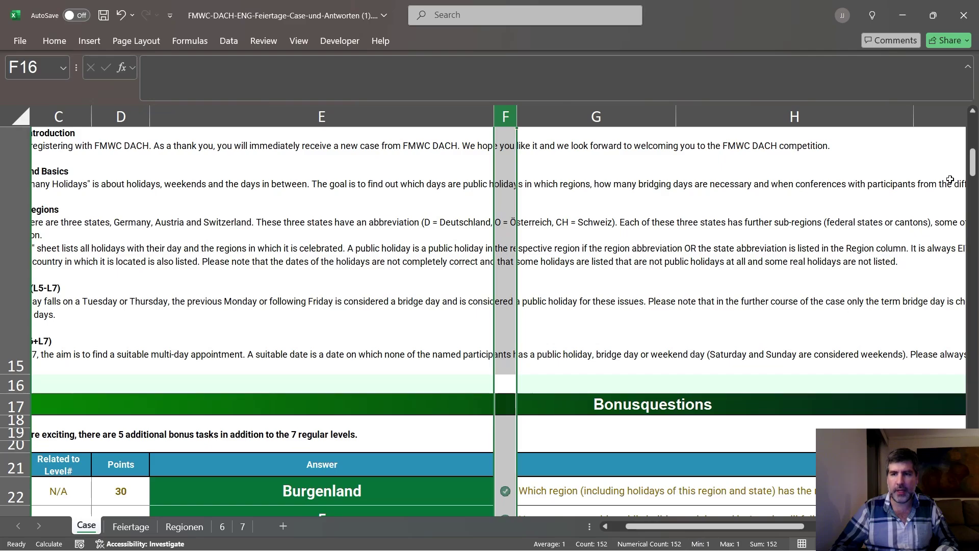
mouse_move(973, 166)
left_mouse_down()
mouse_move(966, 502)
mouse_move(963, 161)
left_mouse_up()
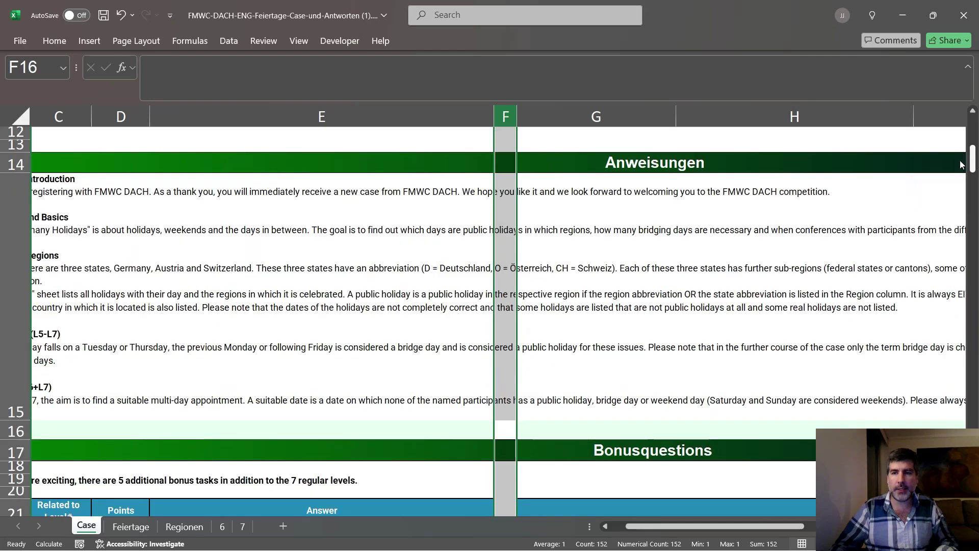
scroll(822, 291, "down", 5)
scroll(800, 318, "down", 4)
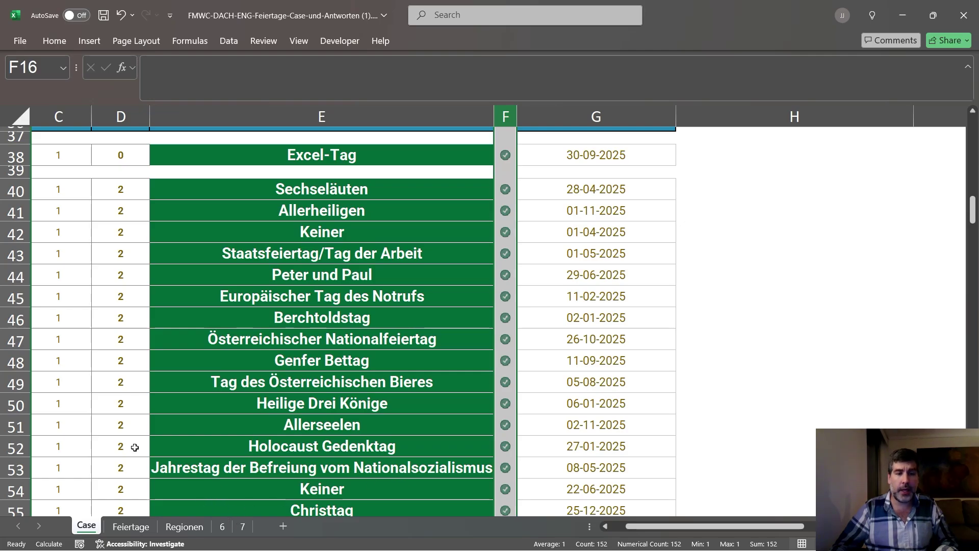
Step: Examine the splitrep formula in F2 of the Feiertage sheet and the holiday columns beside it
left_click(130, 526)
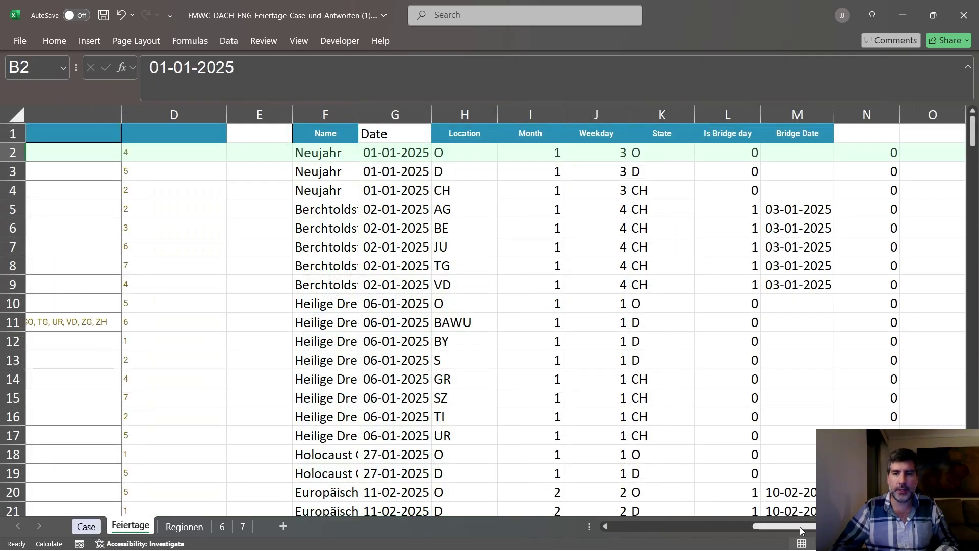
left_click(446, 228)
left_click(315, 153)
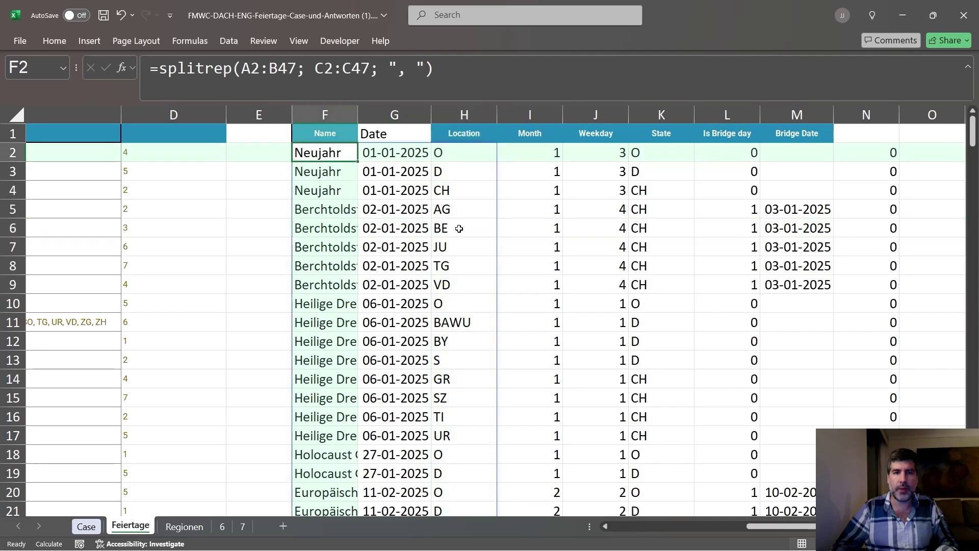
left_click_drag(972, 133, 930, 151)
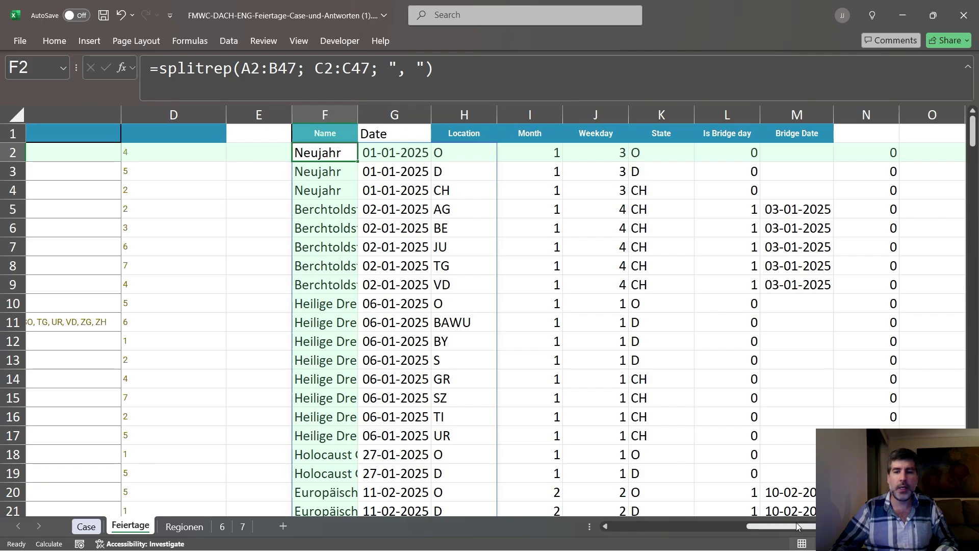
left_click_drag(788, 525, 769, 525)
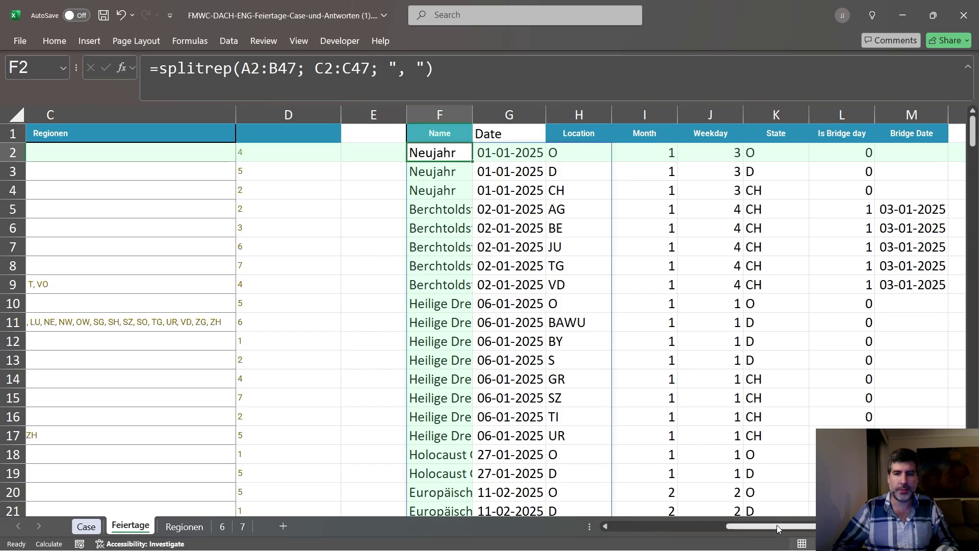